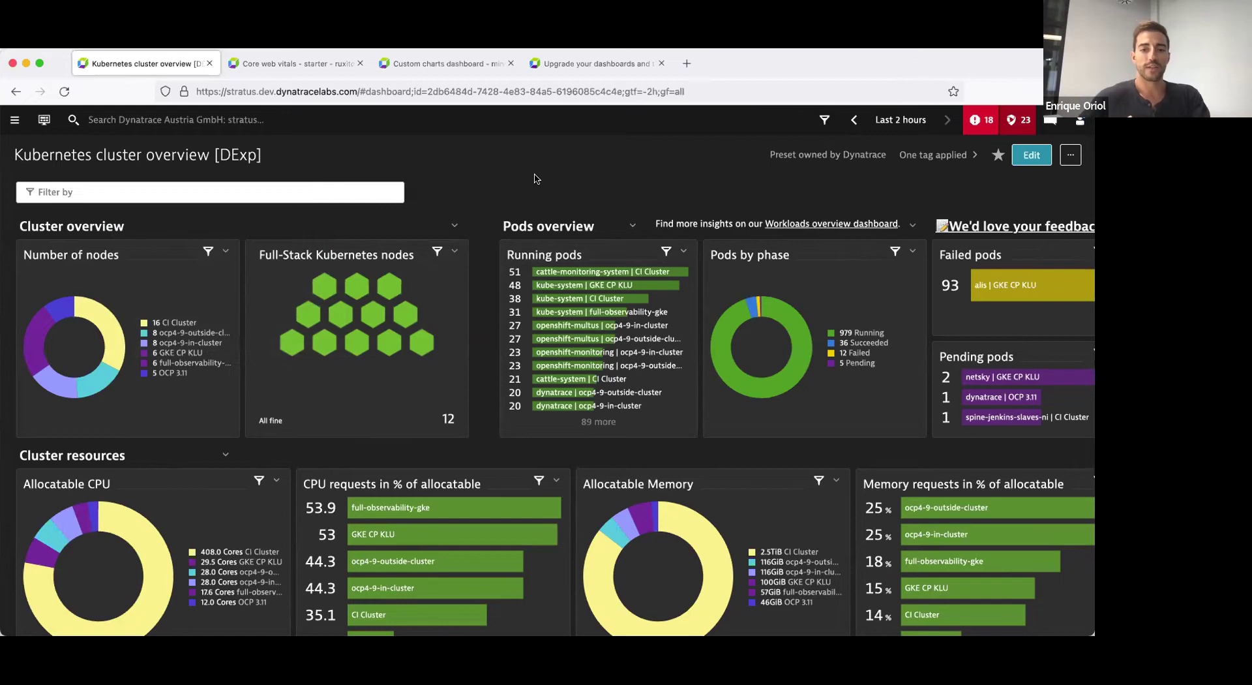
- Open the Allocatable Memory tile under Cluster resources in the data explorer on a separate page
scroll(672, 408, "down", 2)
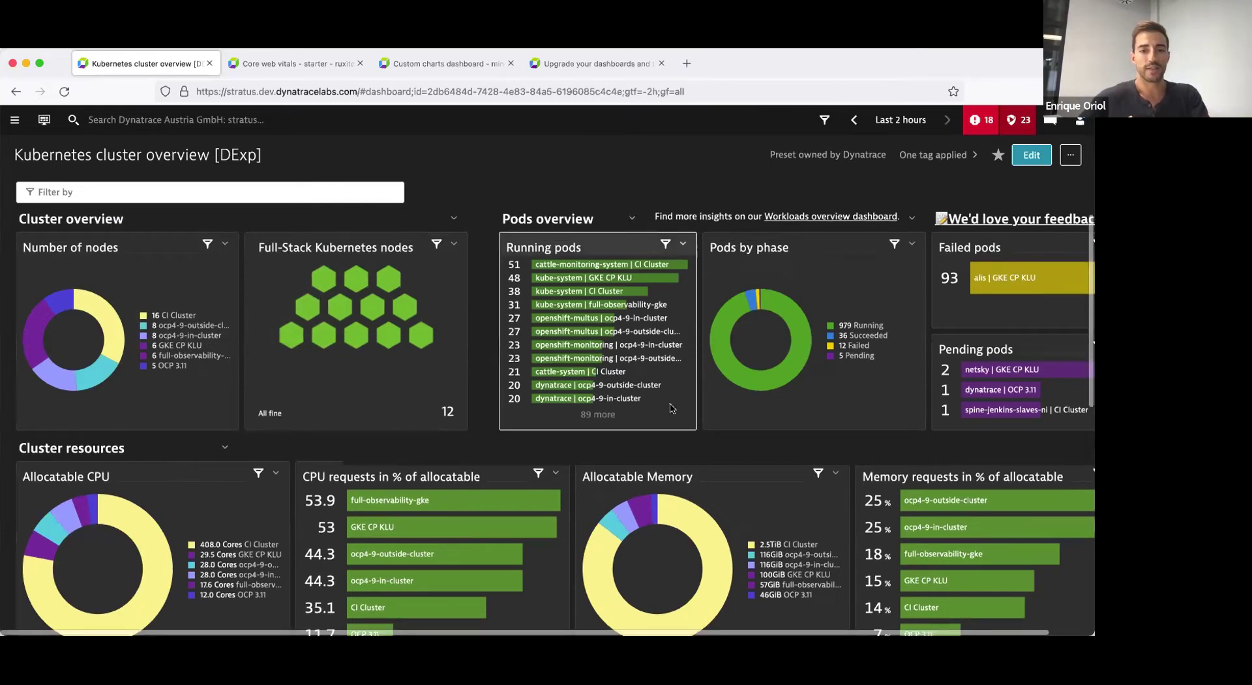
scroll(678, 410, "down", 2)
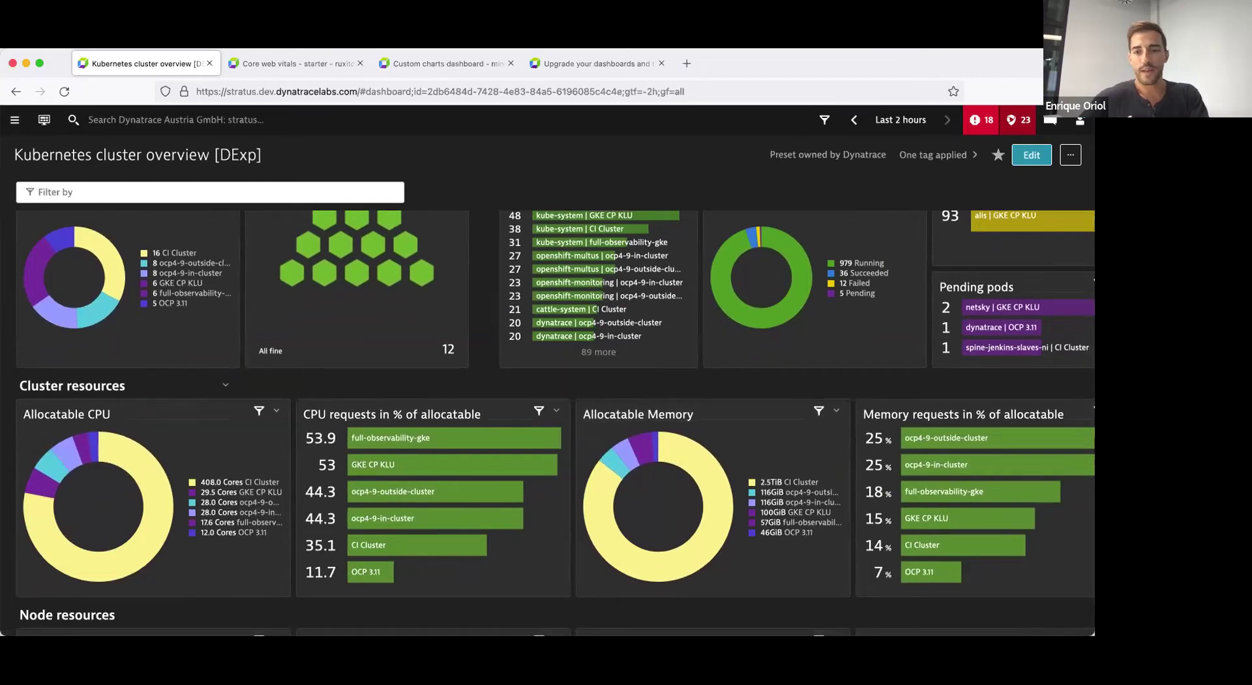
left_click(835, 412)
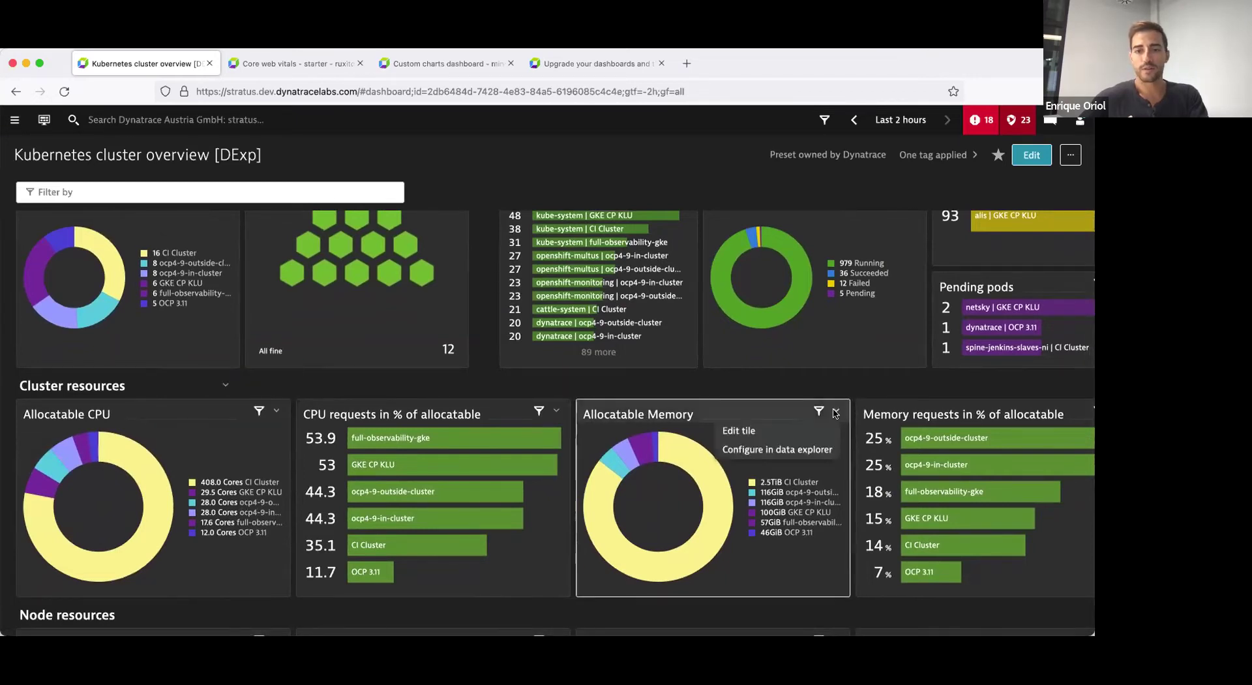
left_click(797, 452, "super")
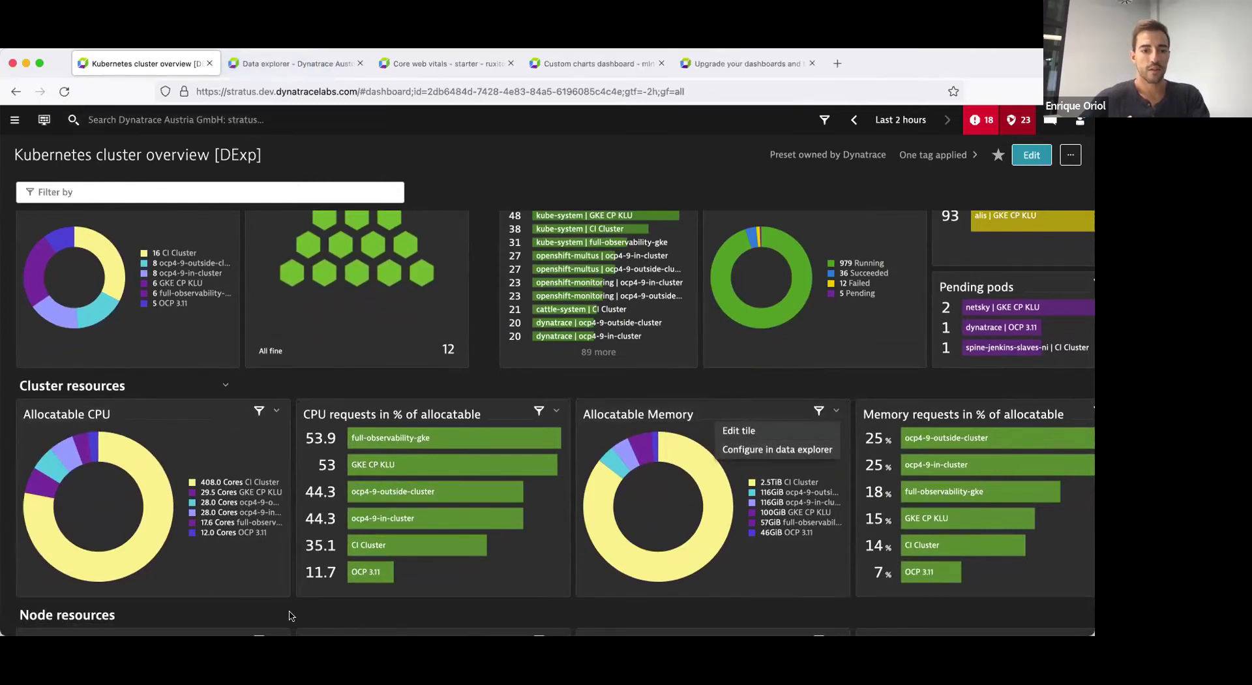
left_click(267, 75)
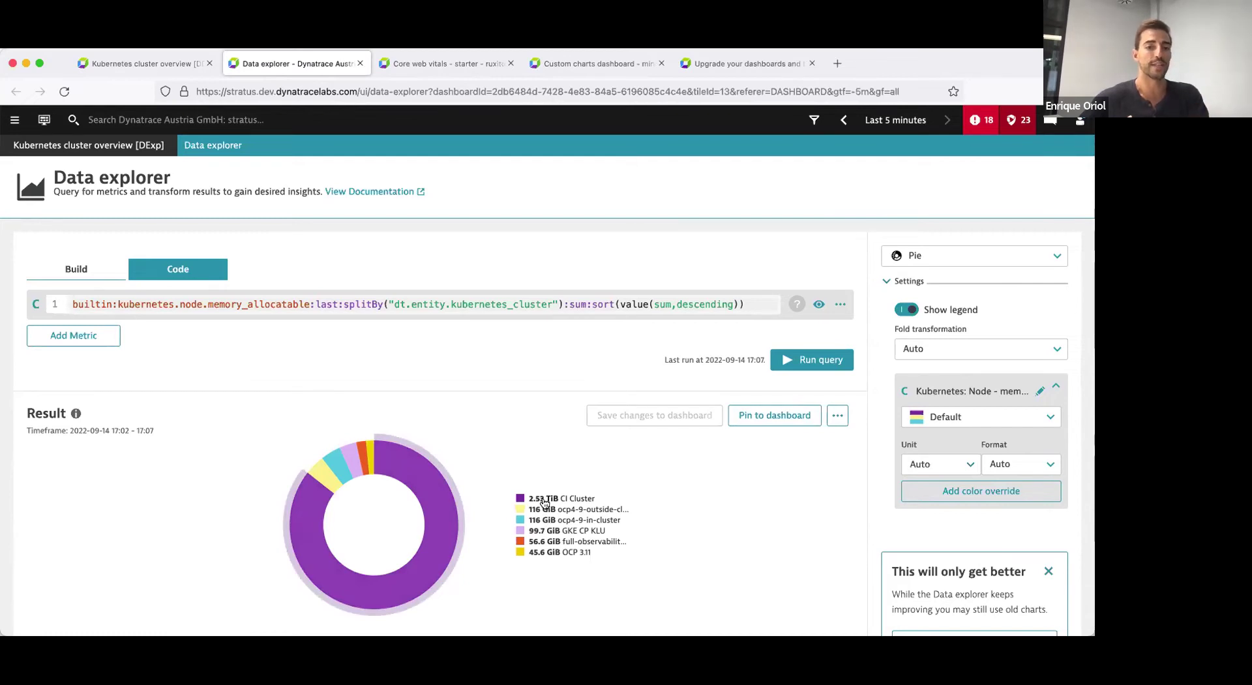
mouse_move(450, 519)
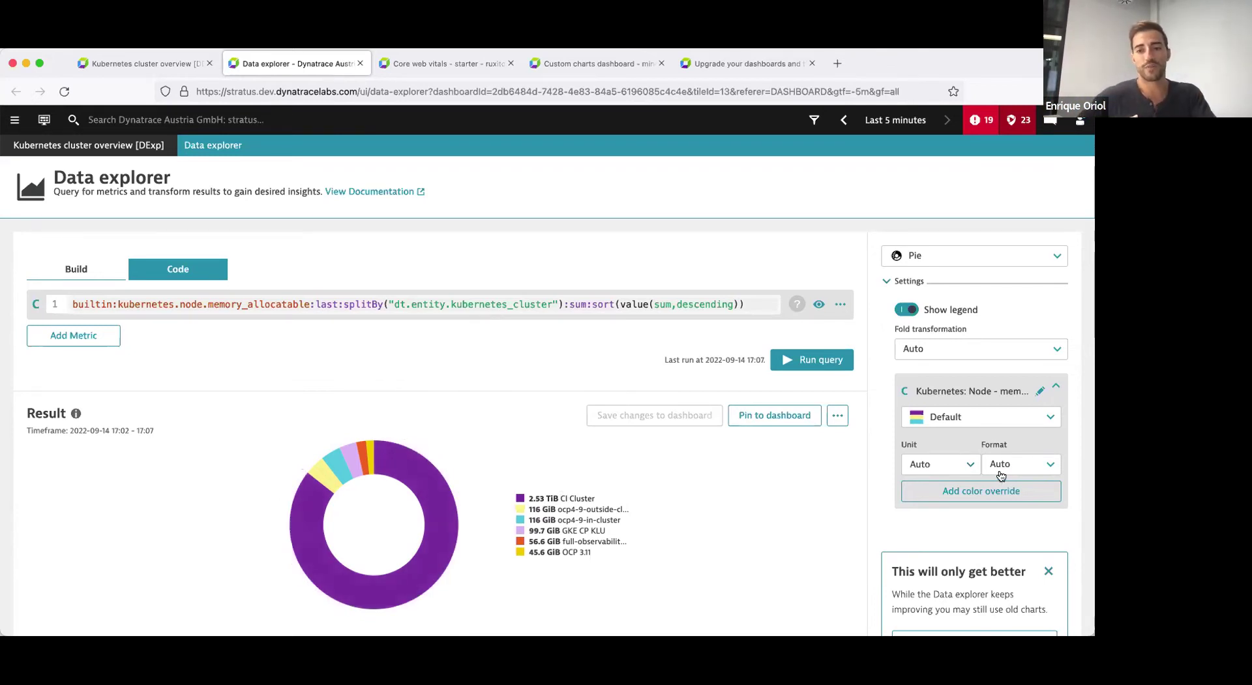
- Try the unit None on the allocatable memory metric, and set the unit to GiB
left_click(965, 464)
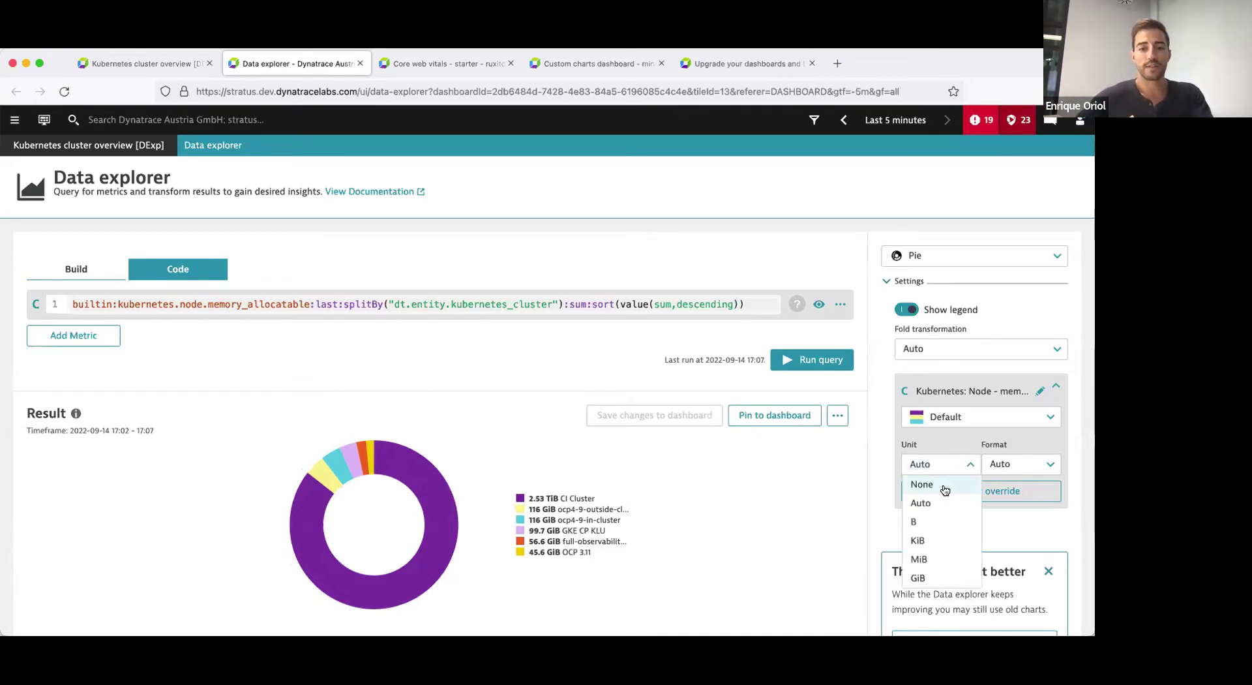
left_click(943, 489)
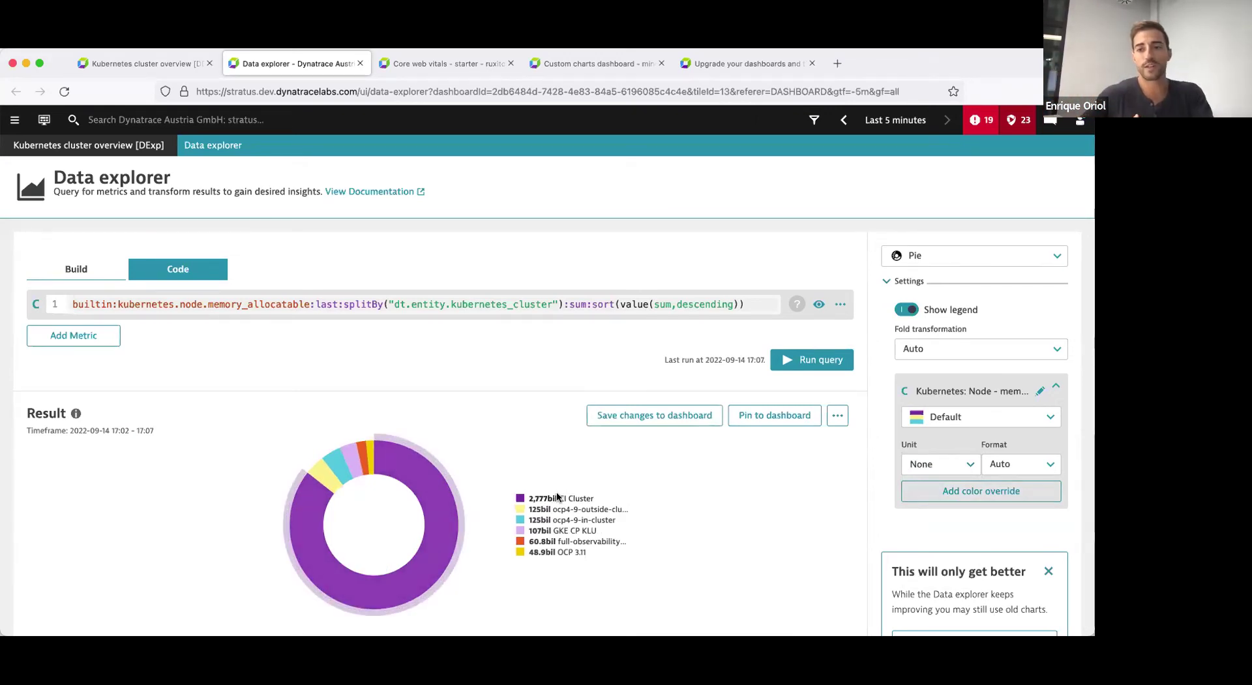
left_click(964, 464)
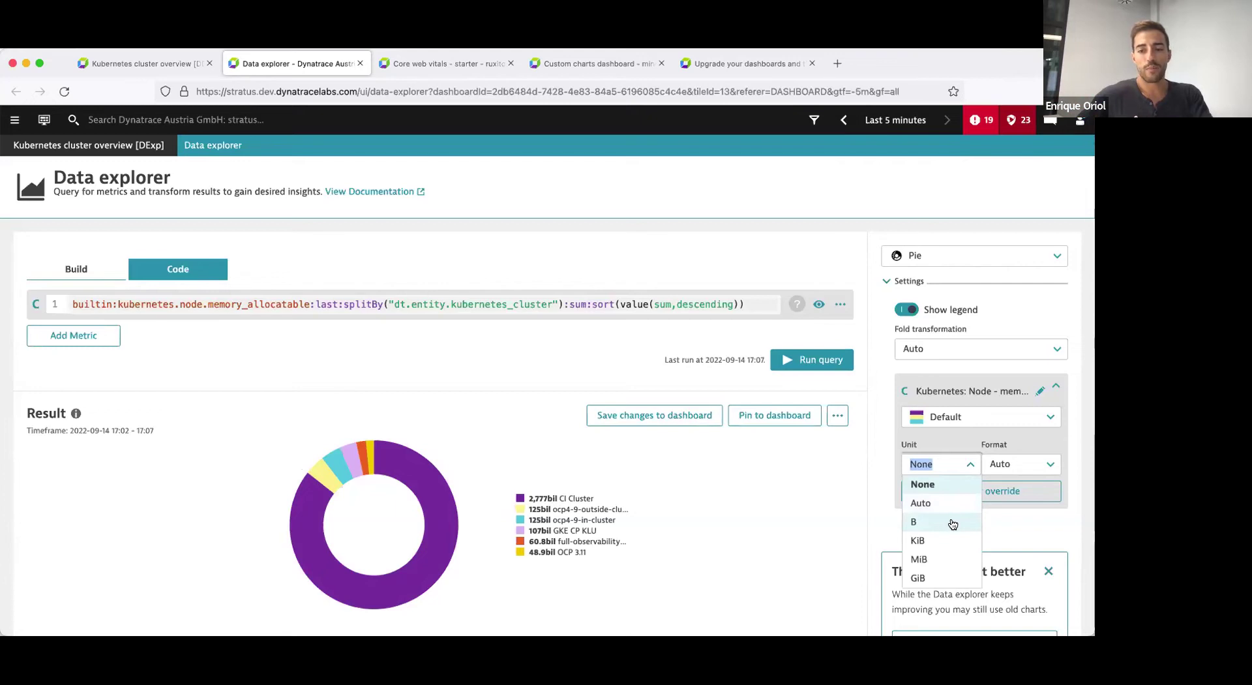
left_click(946, 580)
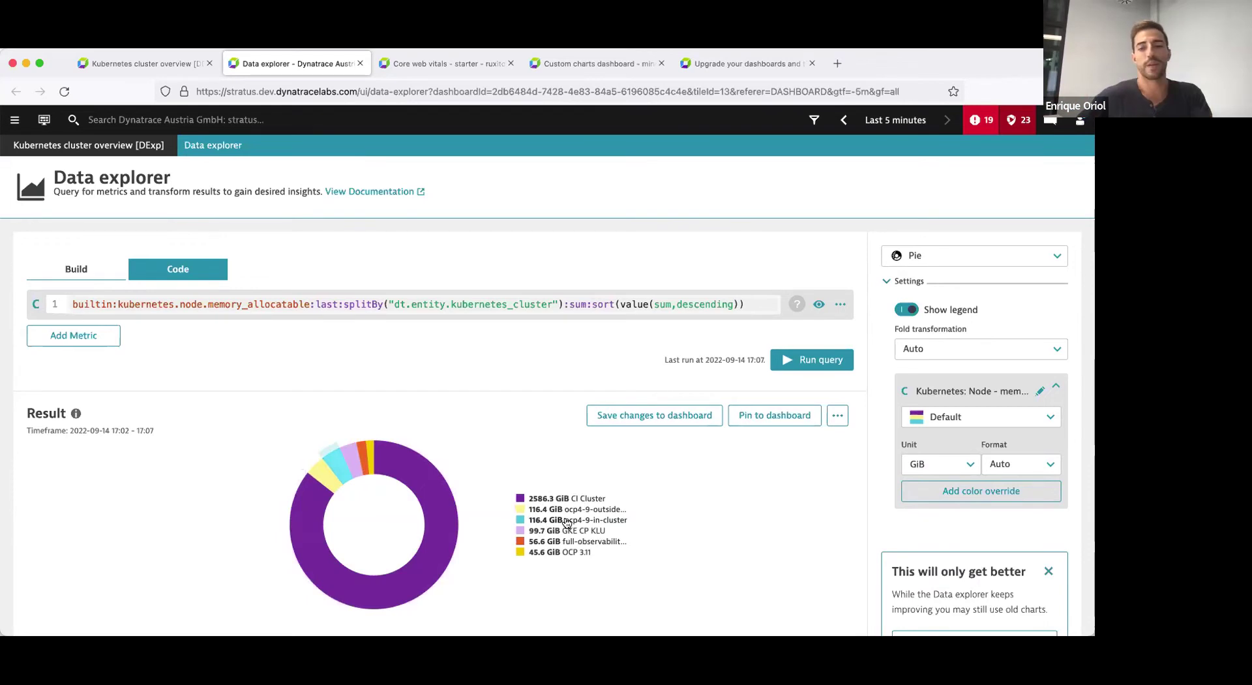
- Try the number formats None and 0, set the memory metric's format to 0.0, and save the changes to the dashboard
left_click(1012, 467)
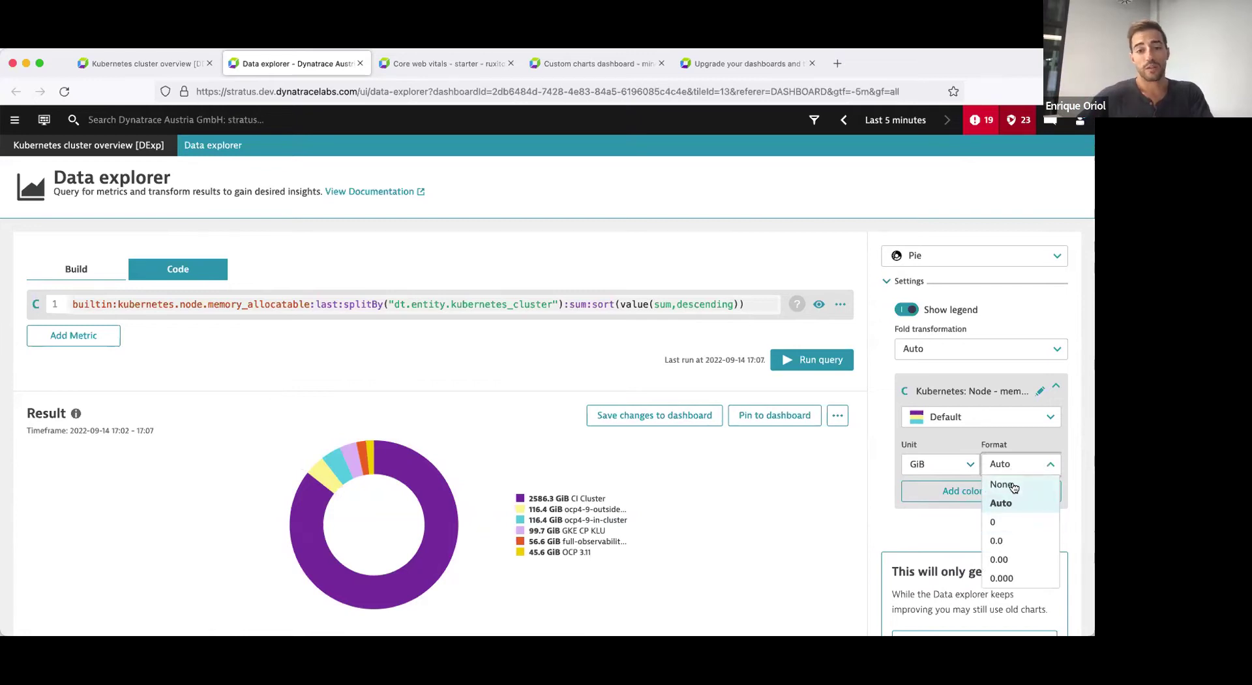
left_click(1002, 485)
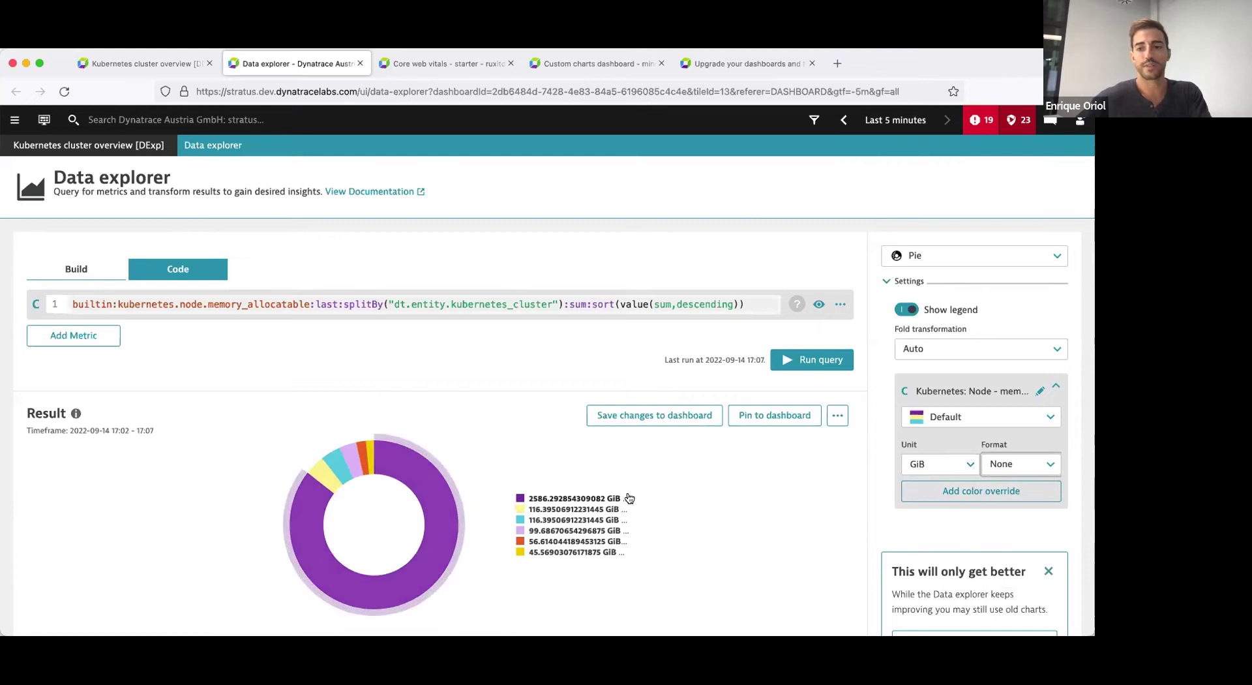
left_click(1017, 464)
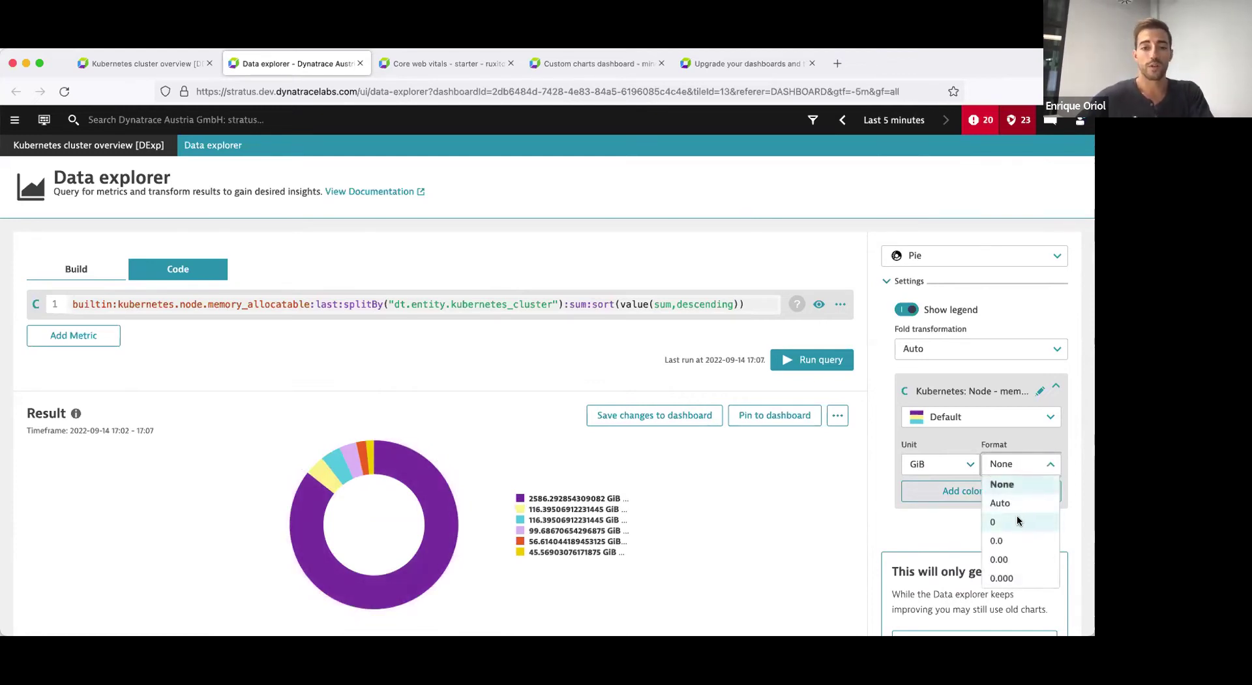
left_click(1018, 521)
left_click(1007, 467)
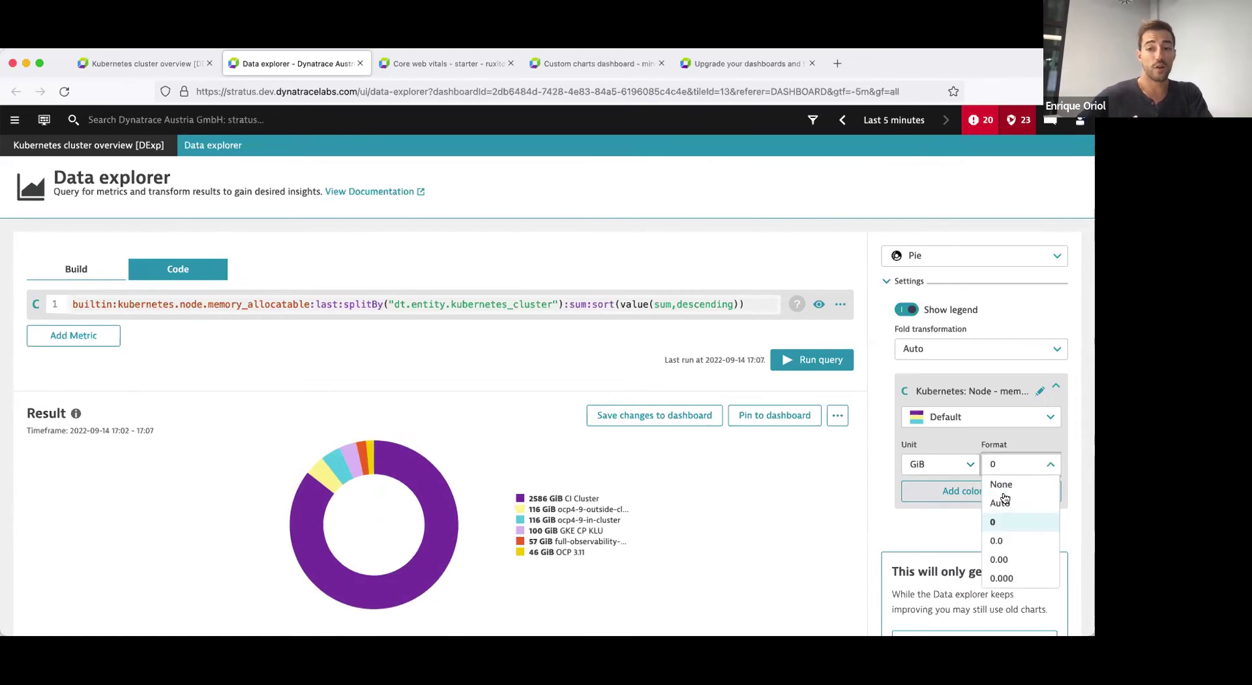
left_click(1011, 543)
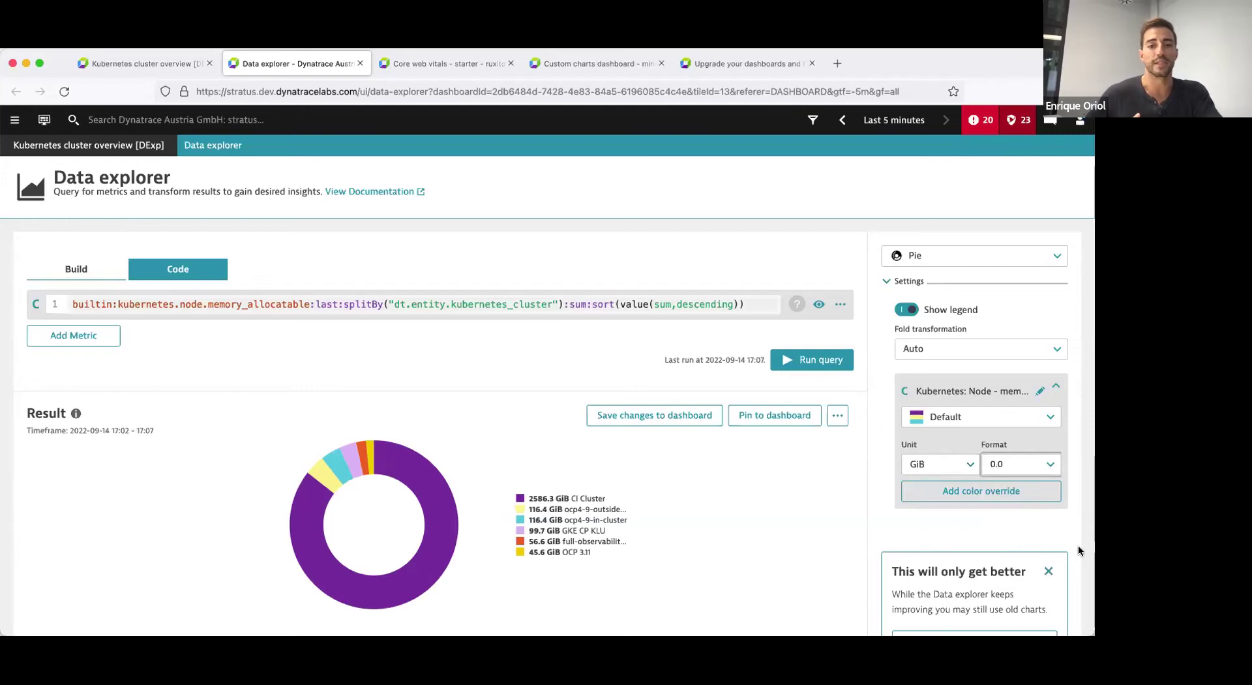
left_click(672, 421)
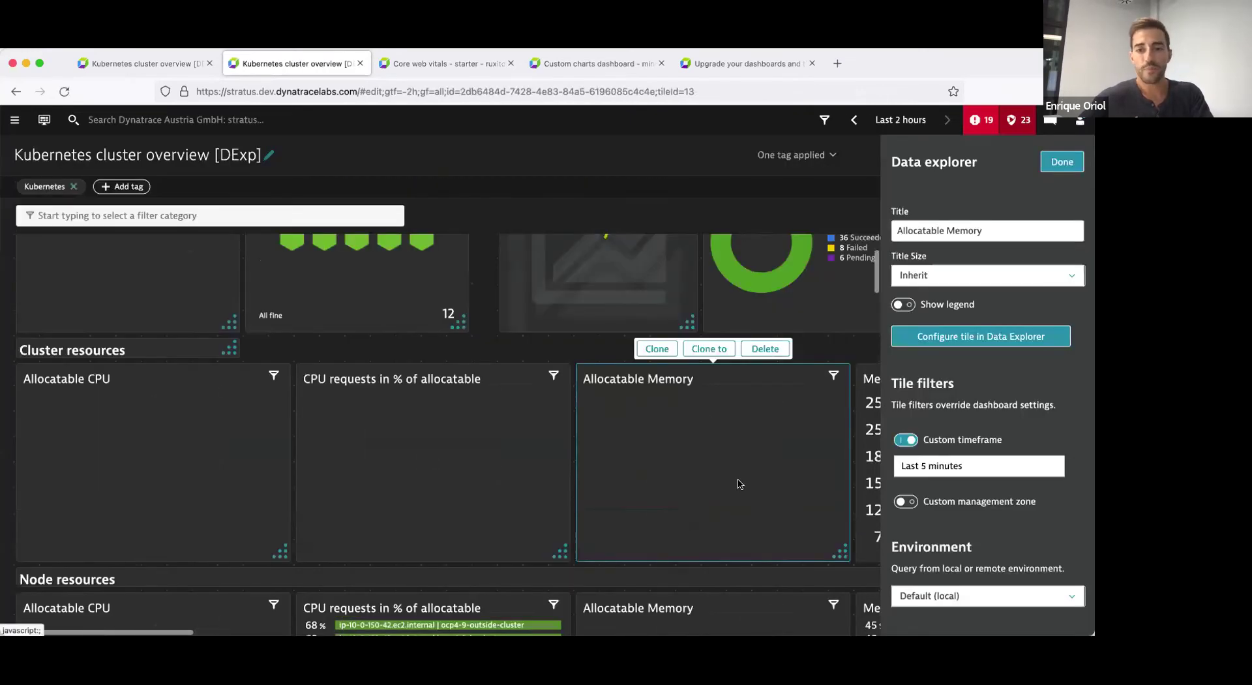
left_click(359, 63)
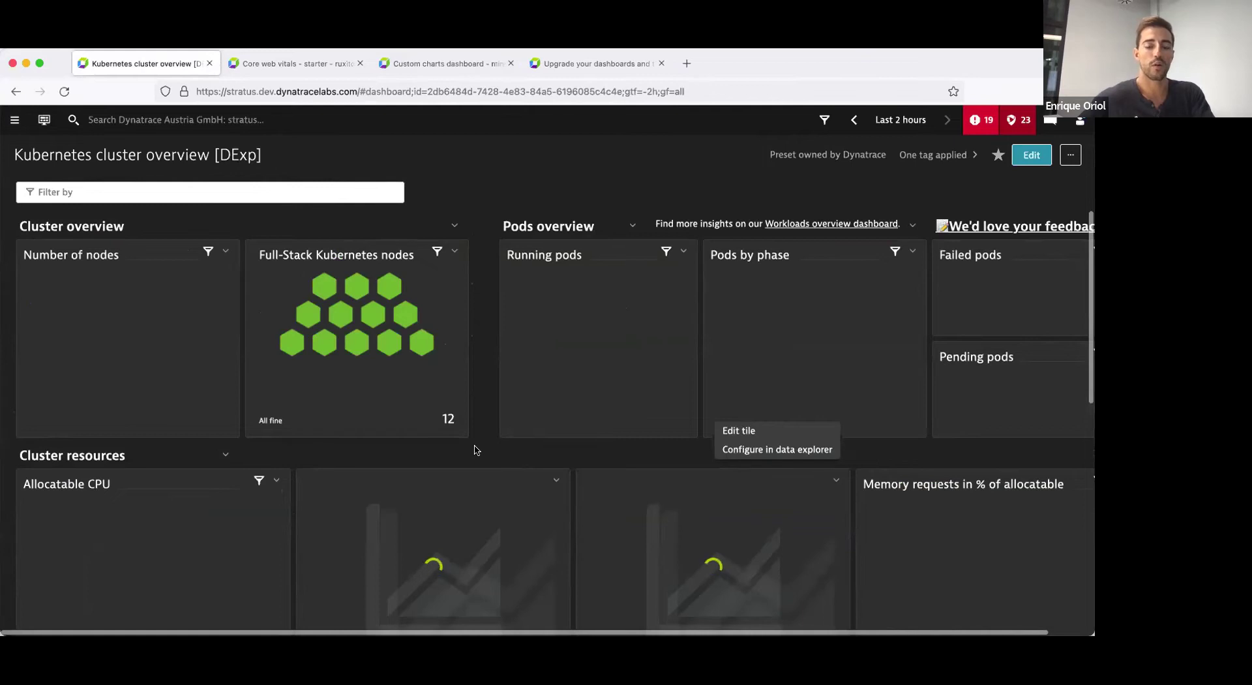
- Open the "CPU requests in % of allocatable" tile in the data explorer and examine its multiplication by 100 in the query
scroll(392, 444, "down", 3)
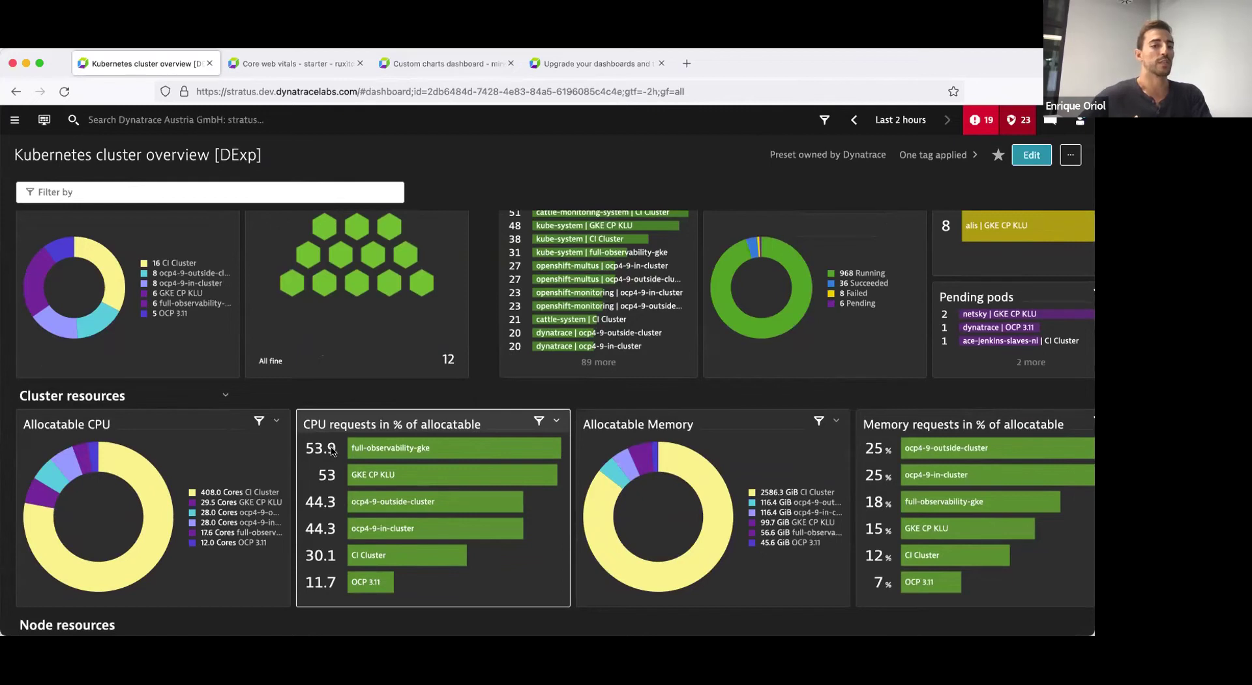
left_click(557, 421)
left_click(546, 460)
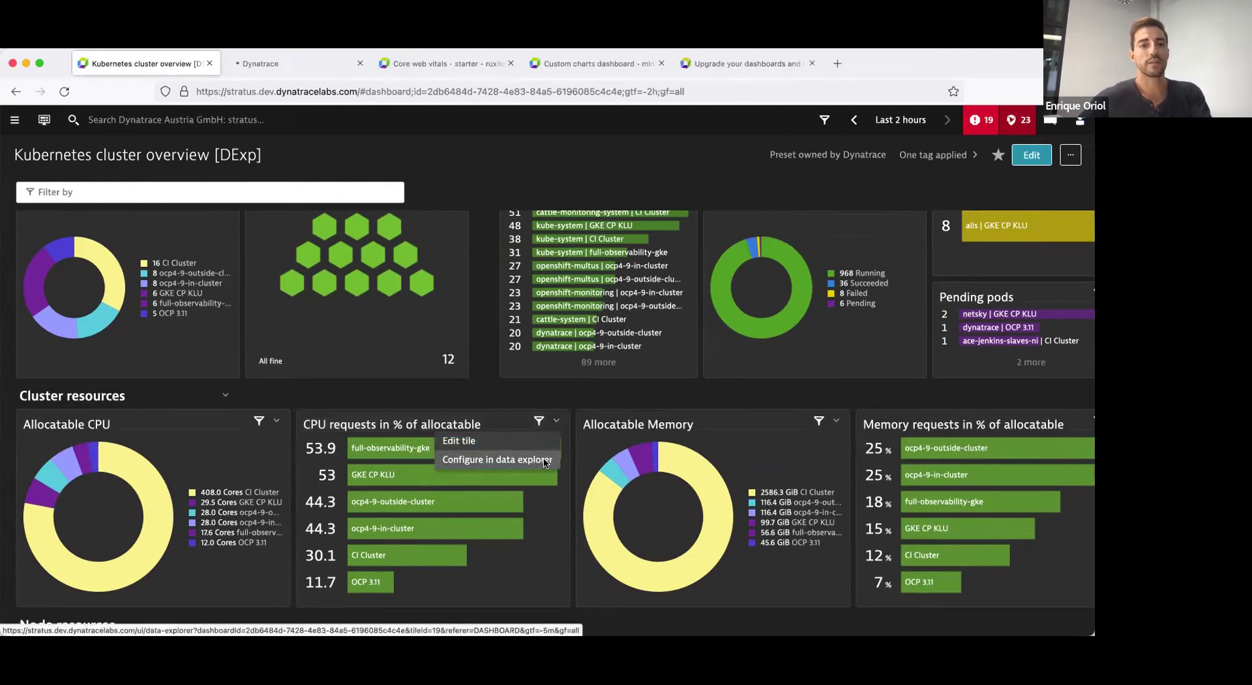
left_click(283, 65)
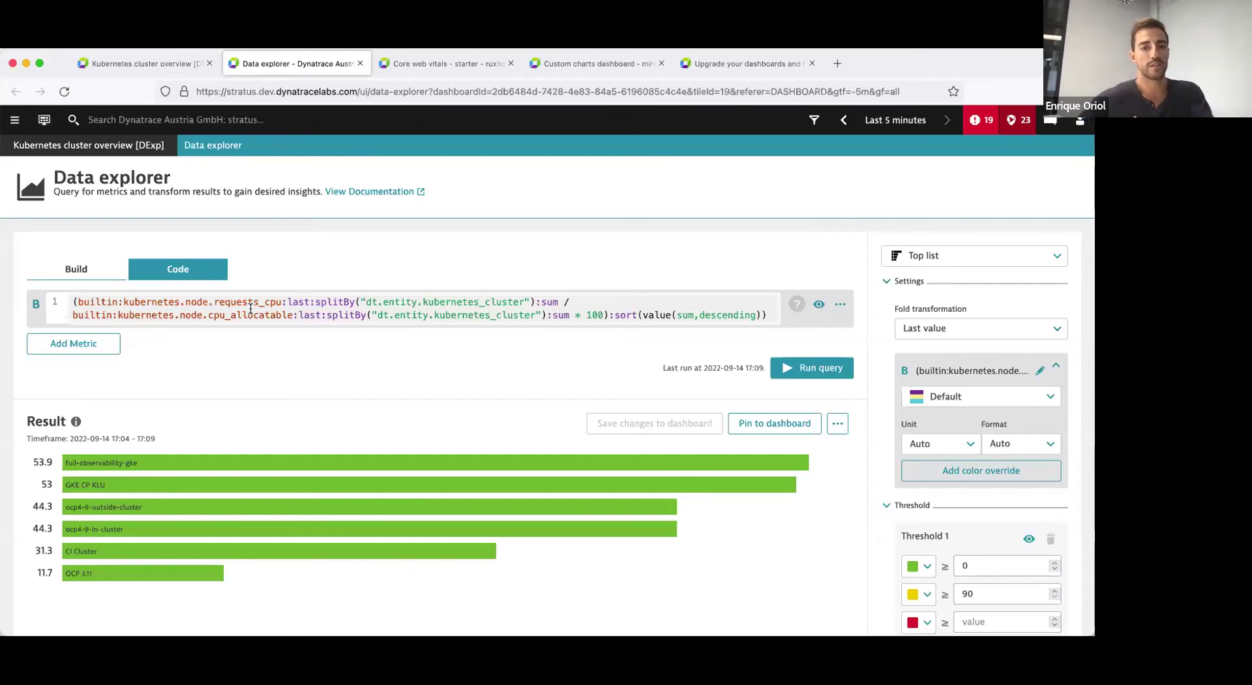
double_click(594, 315)
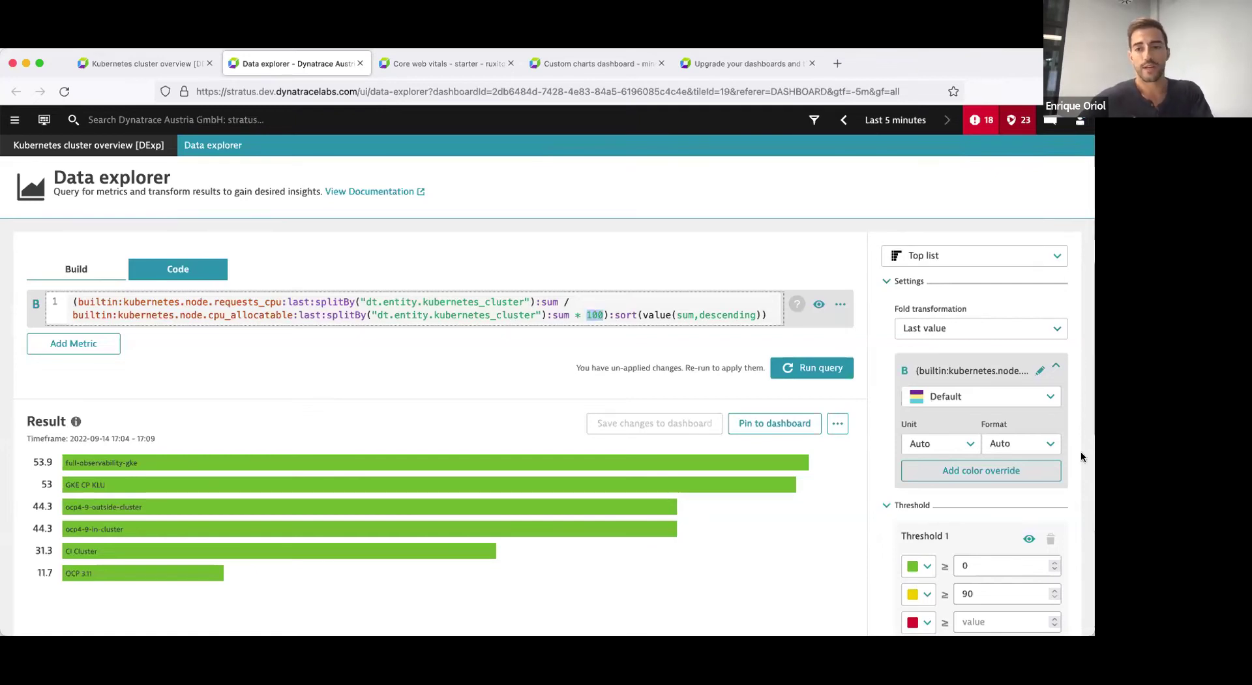
- Set the CPU requests metric's unit to the custom value %
left_click(966, 447)
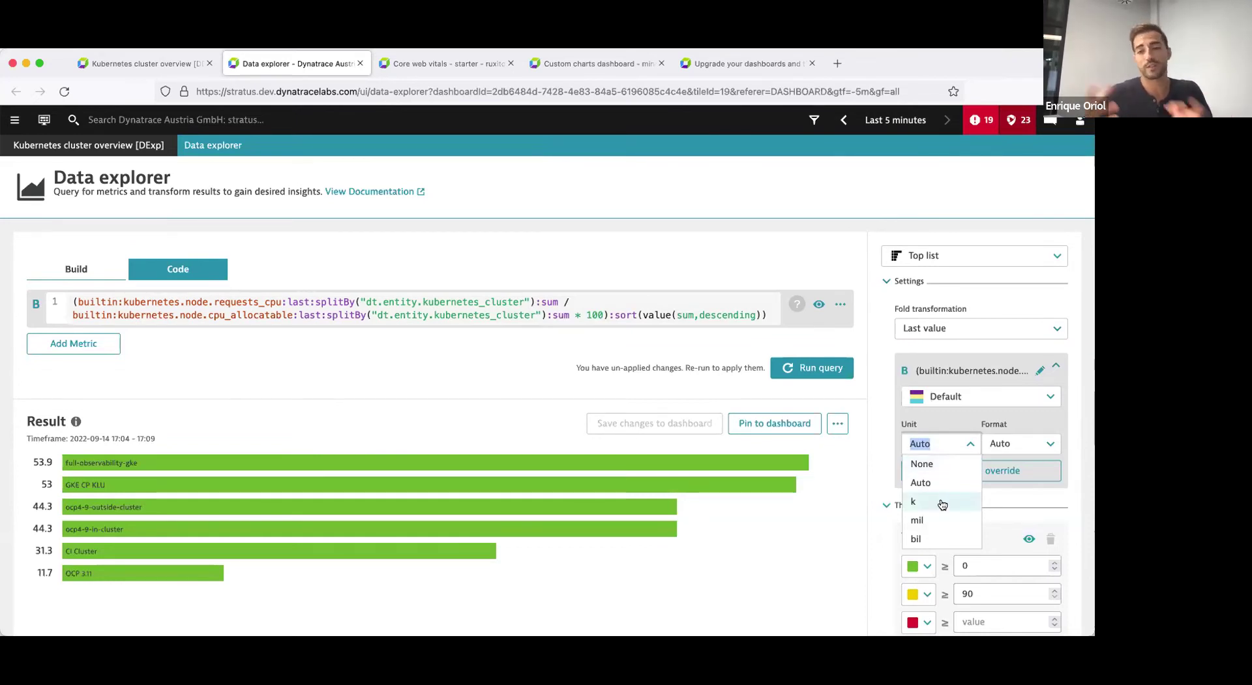
left_click(932, 444)
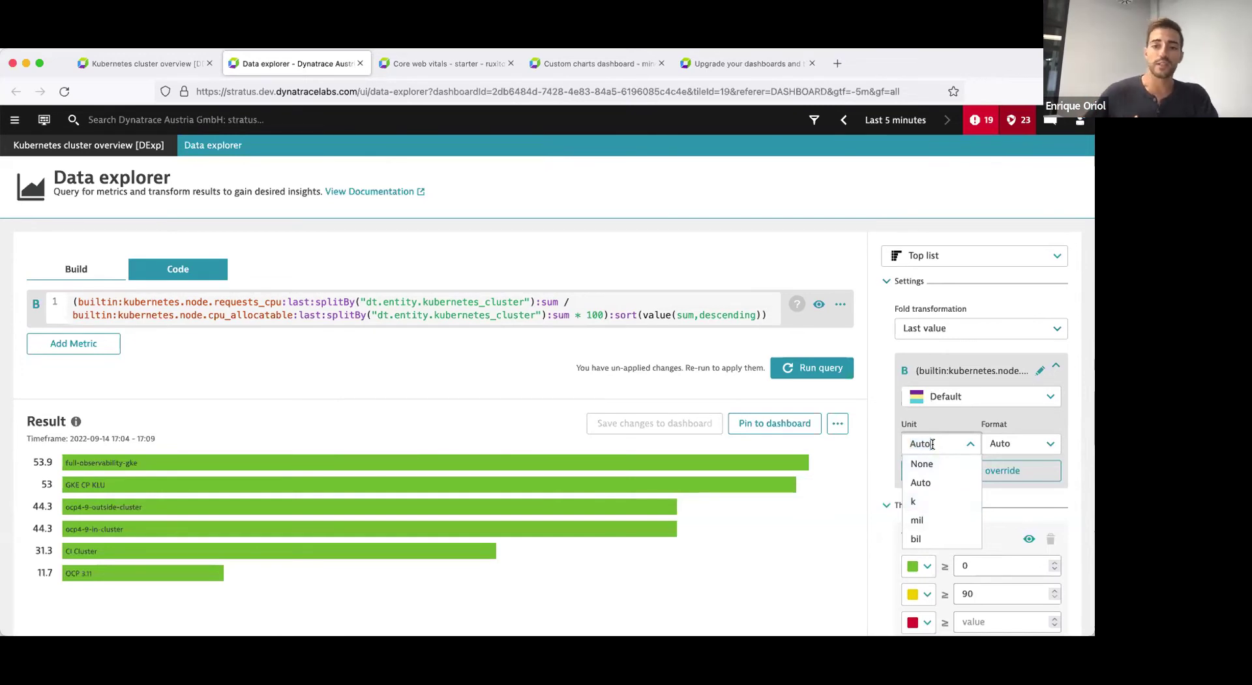
double_click(932, 444)
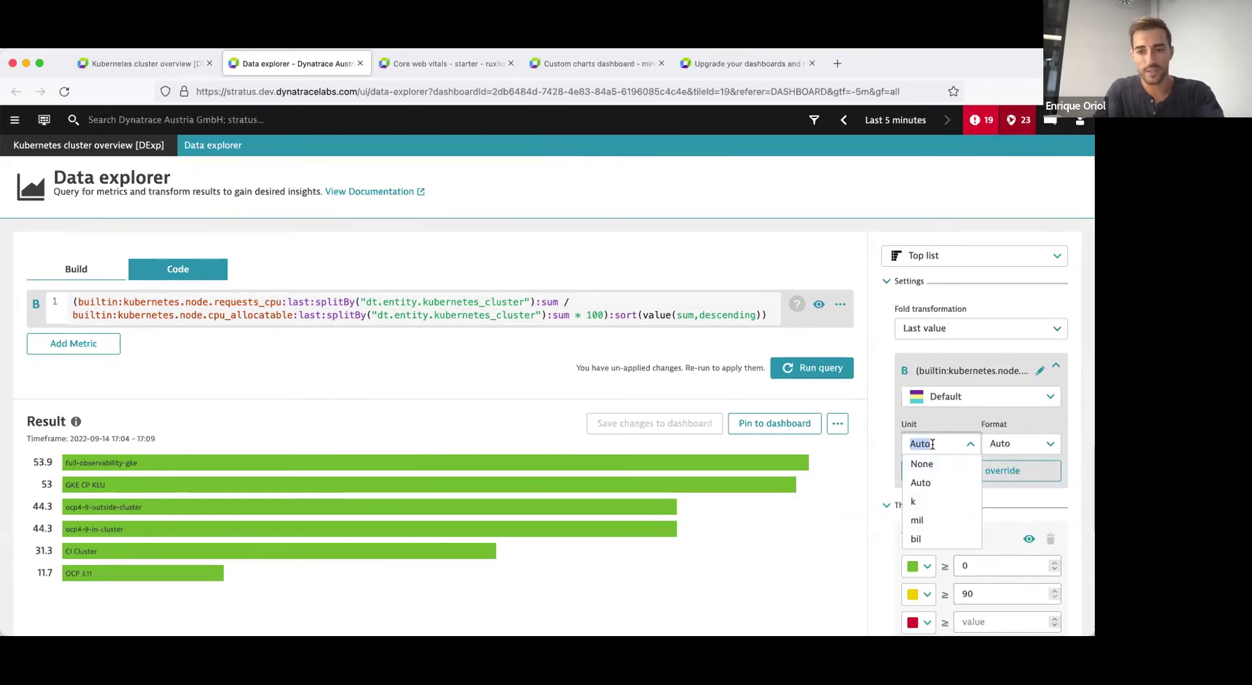
type("%")
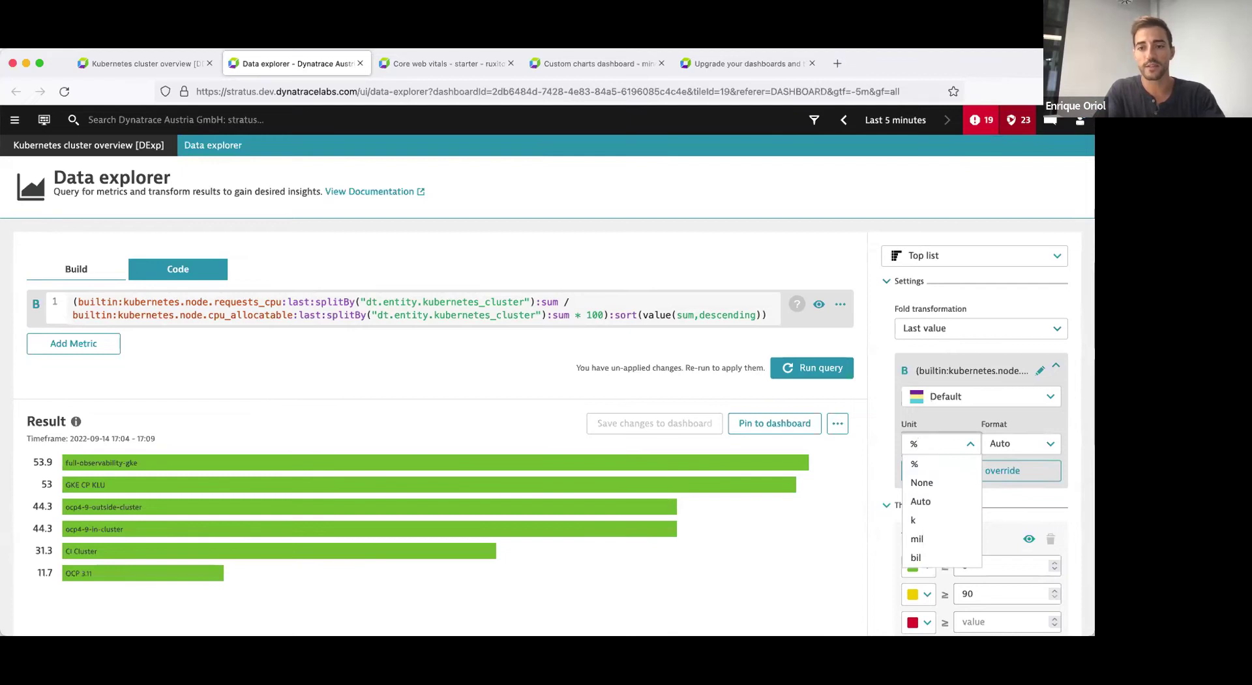
left_click(914, 464)
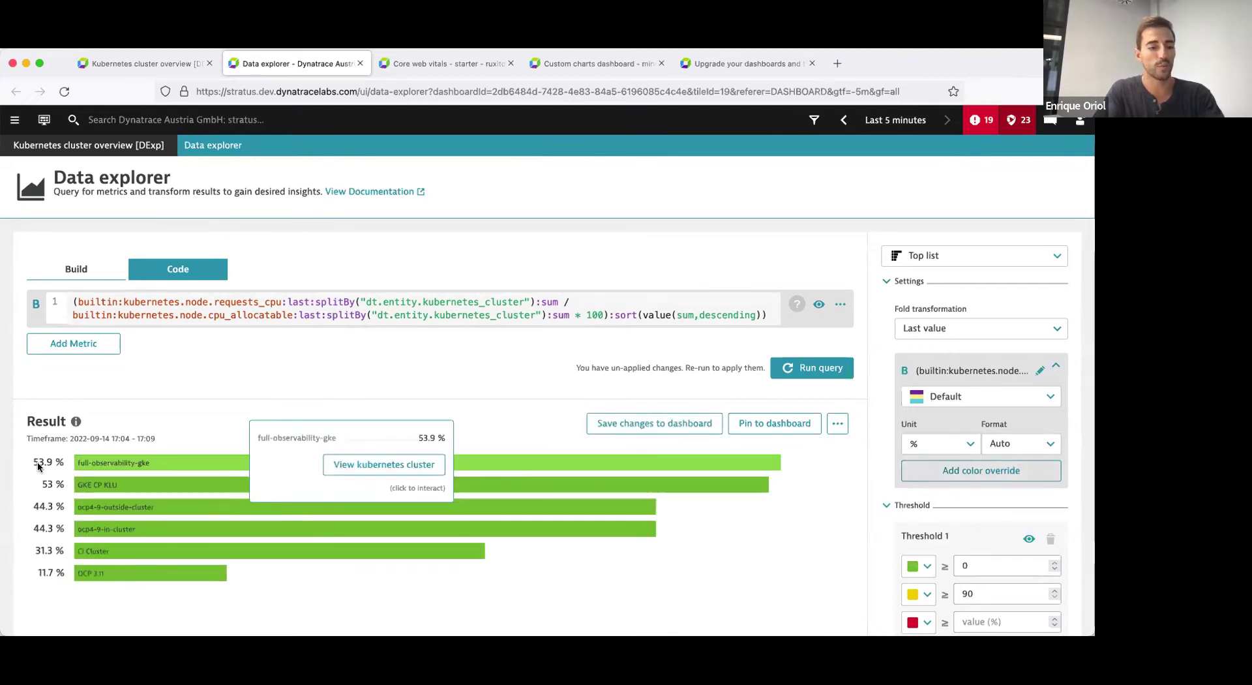
- Try the custom unit "apple" on the CPU requests metric, and close its data explorer page without saving
left_click(932, 444)
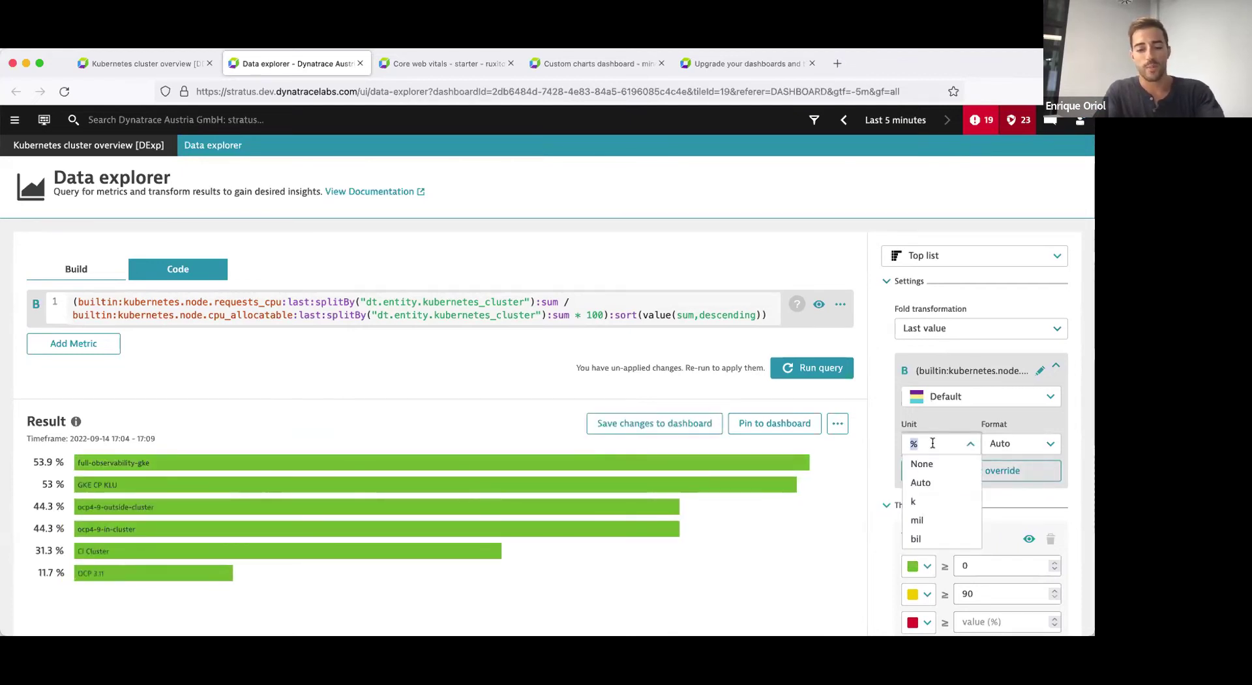
type("apple")
left_click(935, 464)
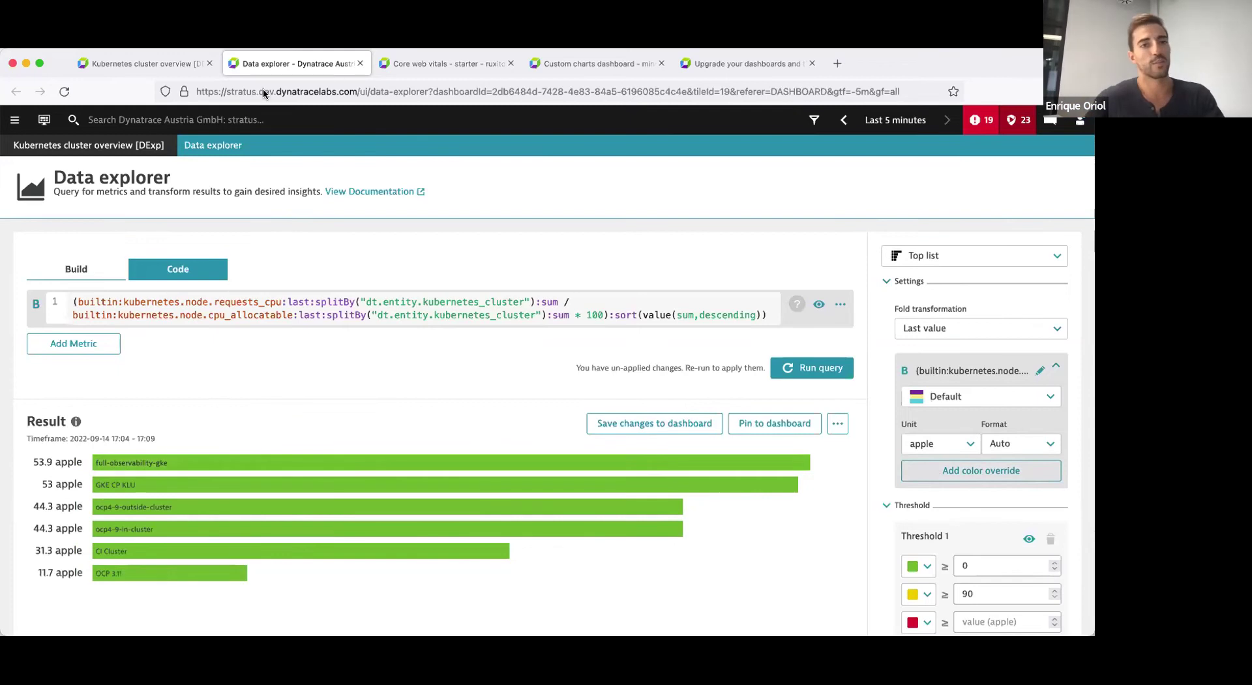
left_click(360, 63)
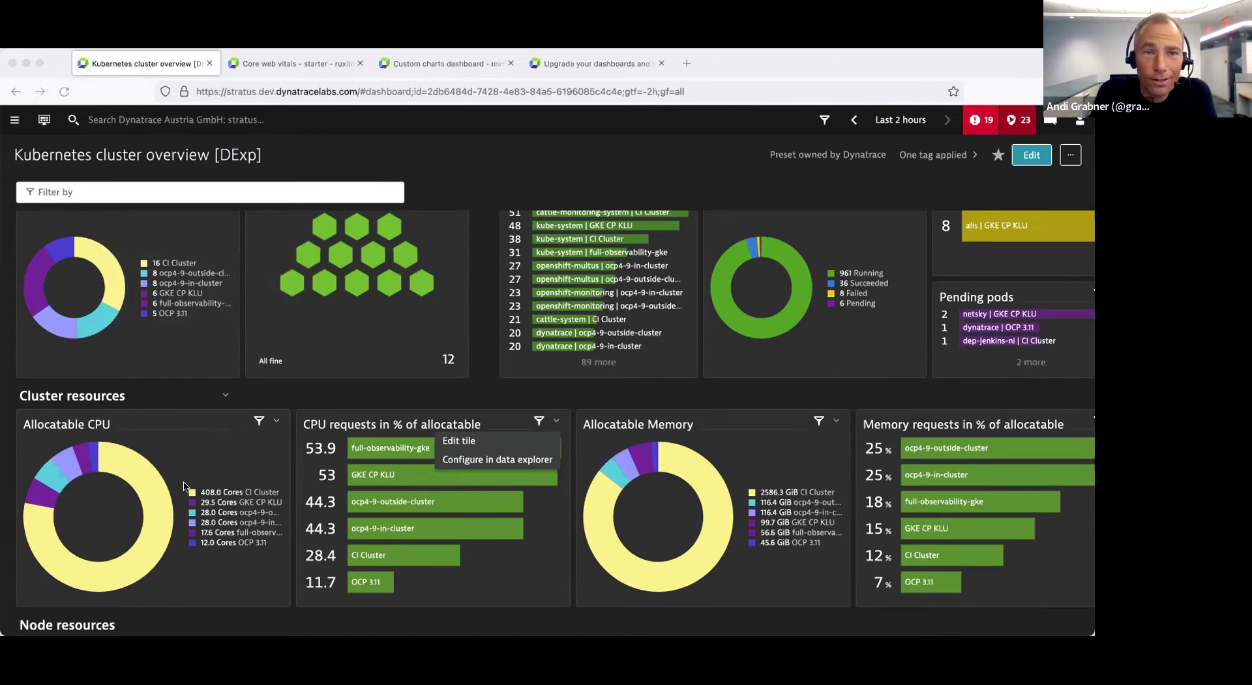
left_click(472, 399)
left_click(494, 401)
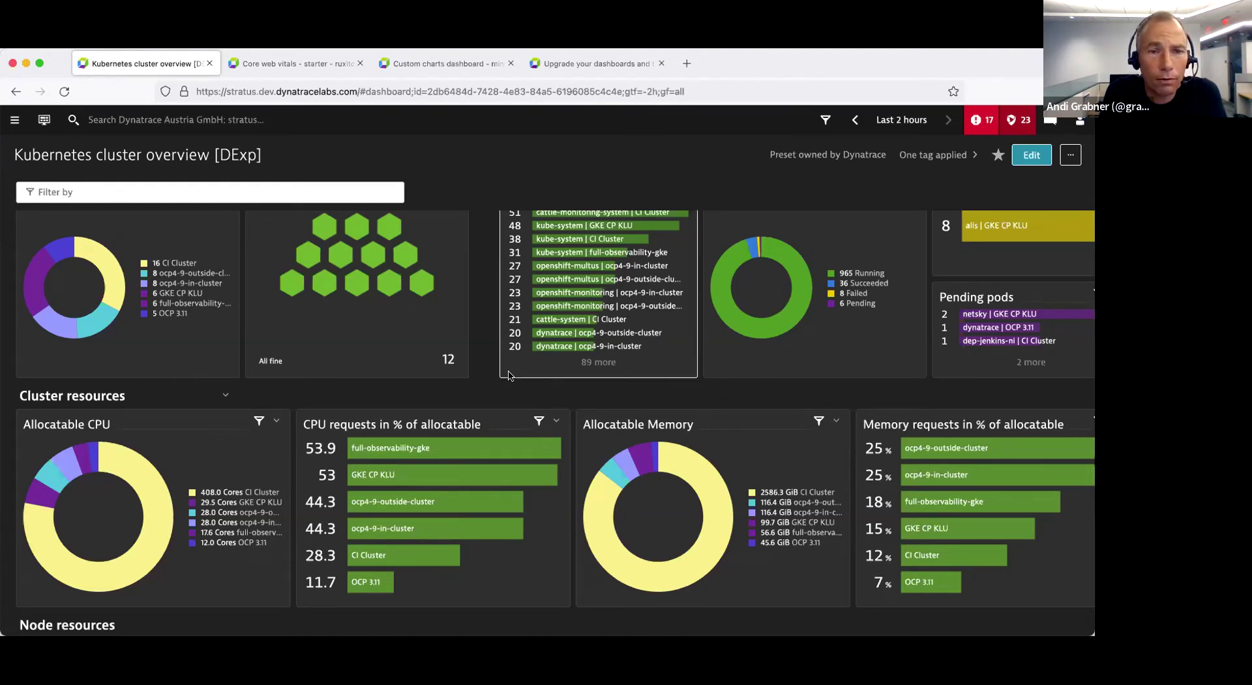
- Open the Allocatable Memory tile under Cluster resources in the data explorer again
left_click(834, 422)
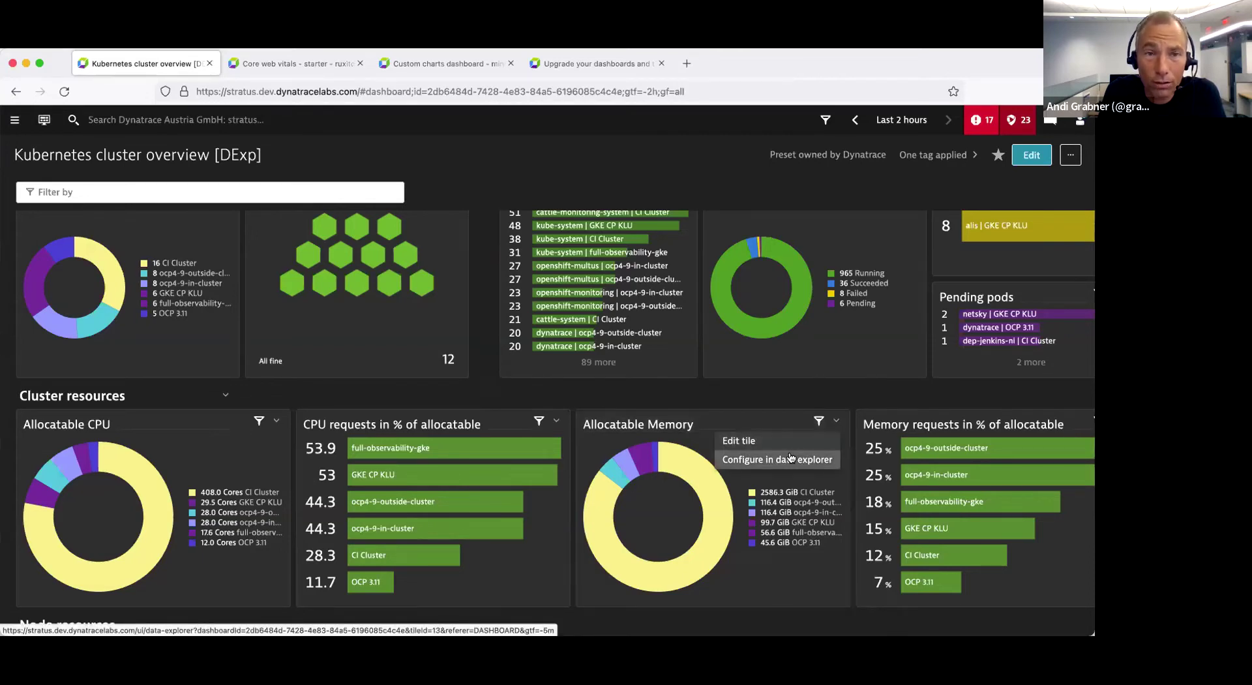
left_click(790, 458)
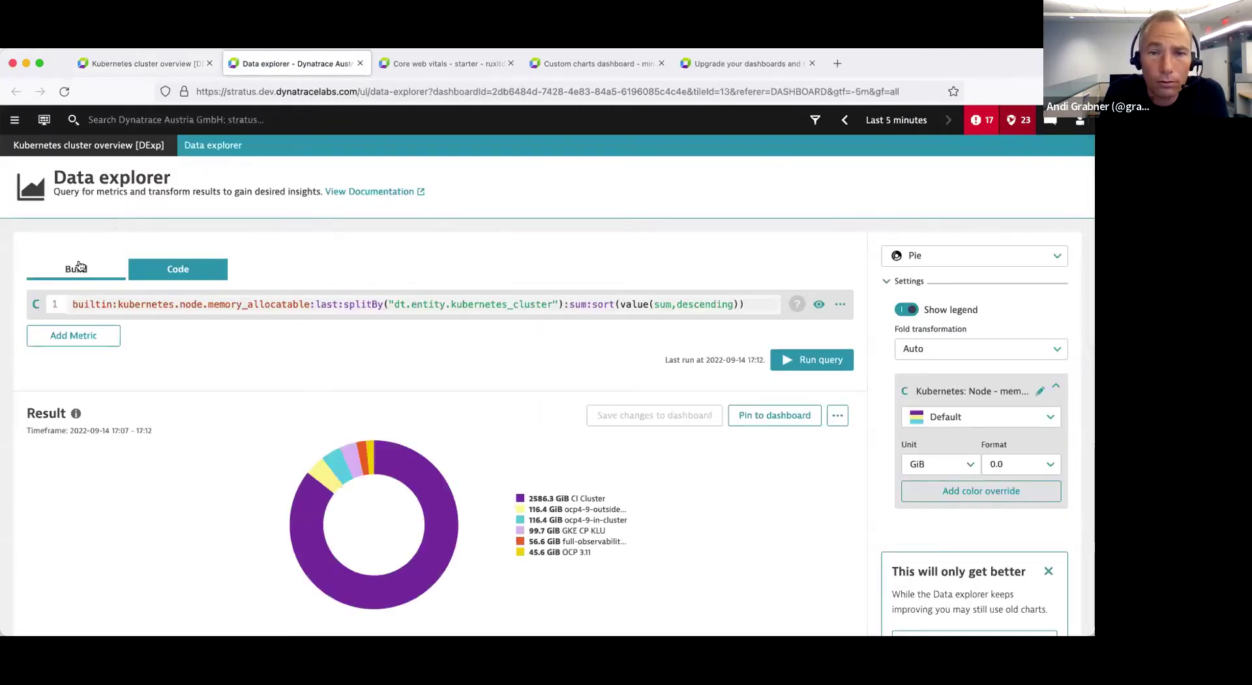
left_click(79, 334)
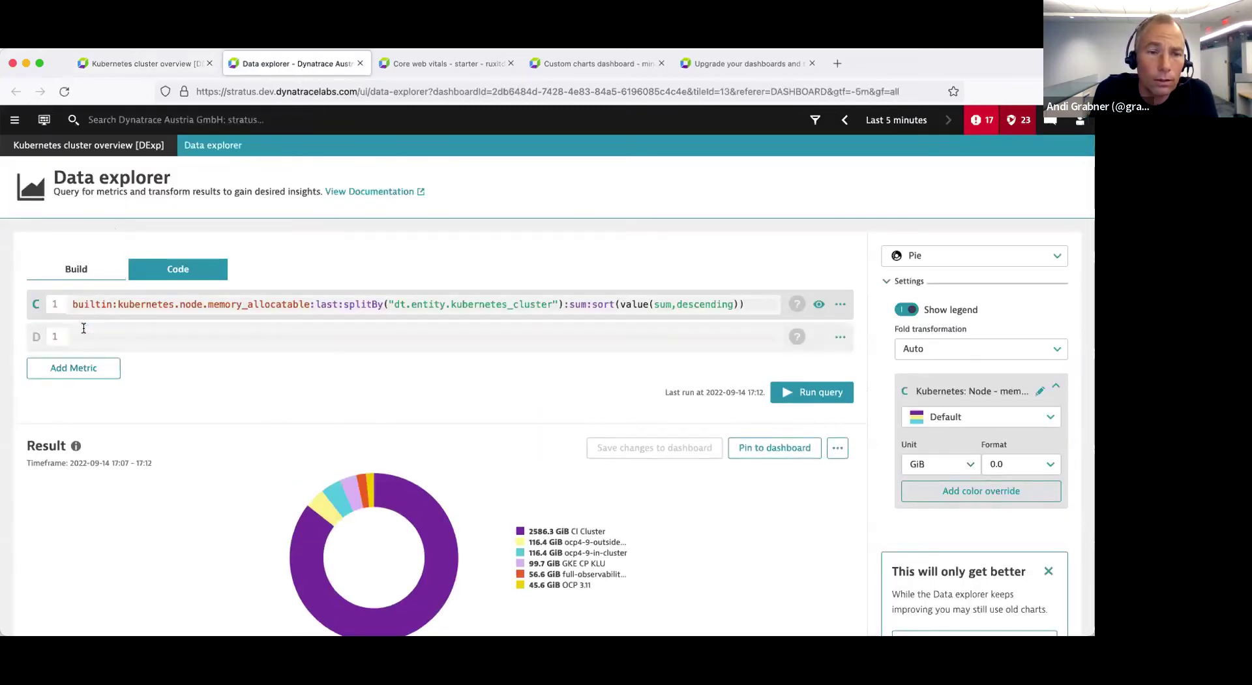
left_click(840, 338)
left_click(804, 365)
- Add the "CPU usage %" metric as a second query to the Allocatable Memory tile in Build mode
left_click(68, 271)
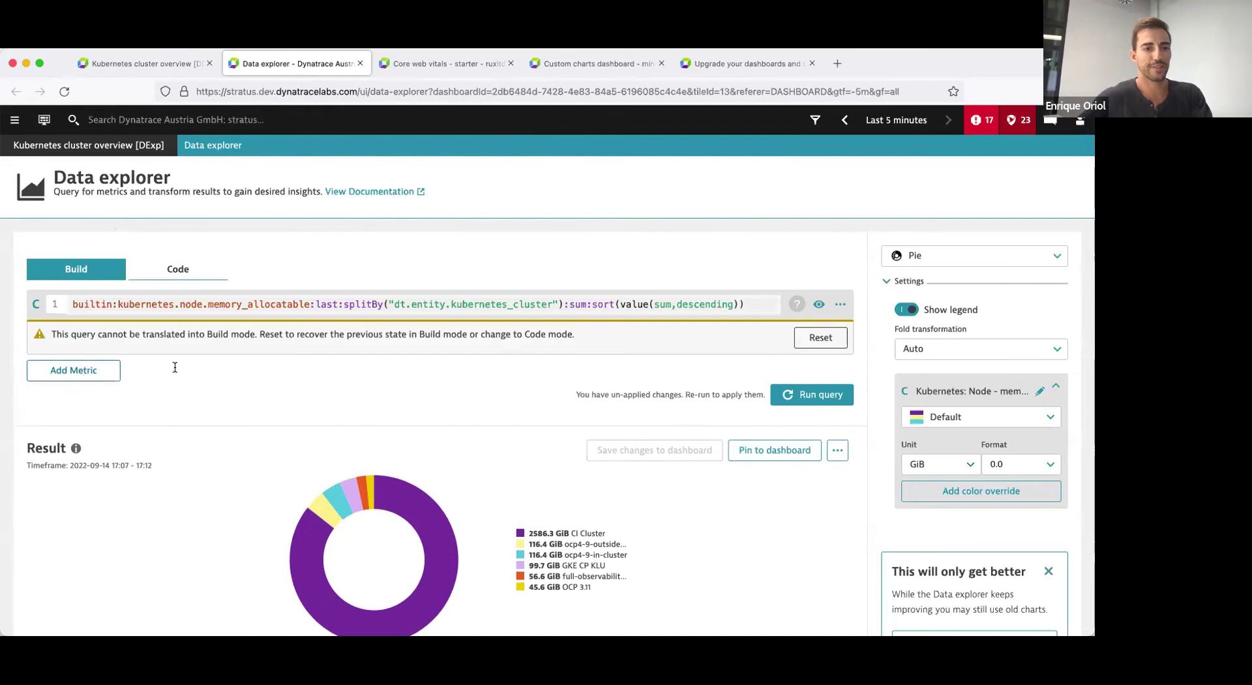
left_click(73, 370)
left_click(253, 368)
type("C")
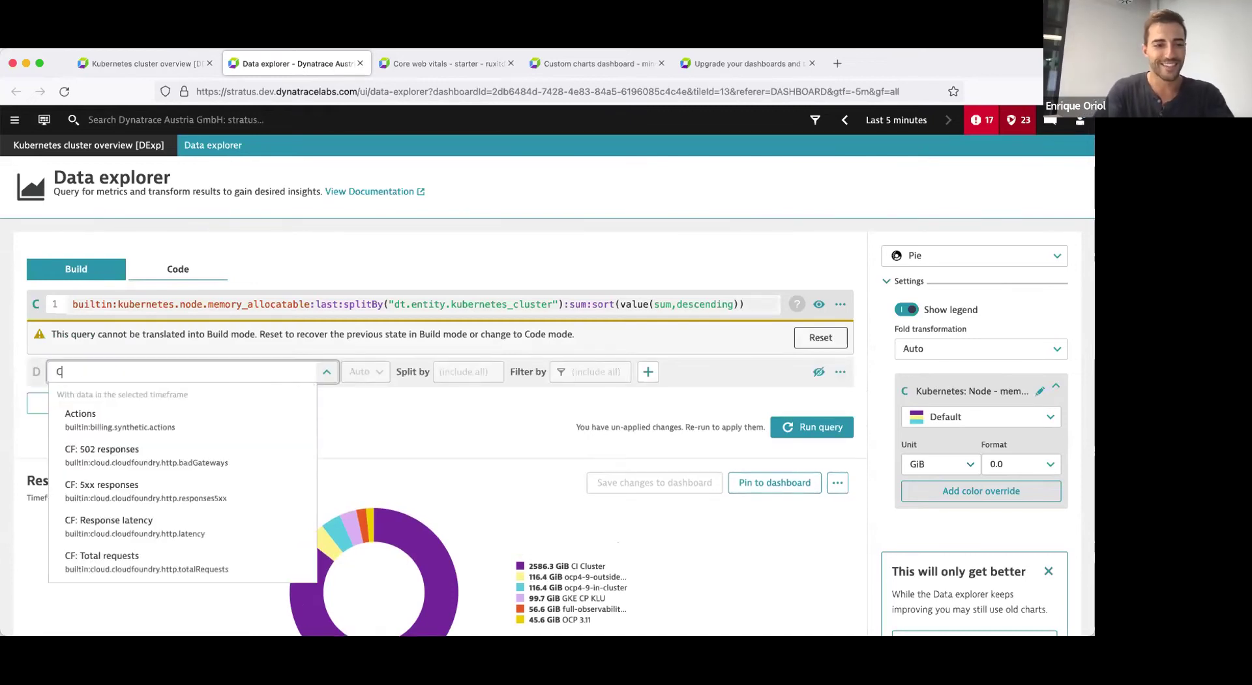
type("Pu usage %")
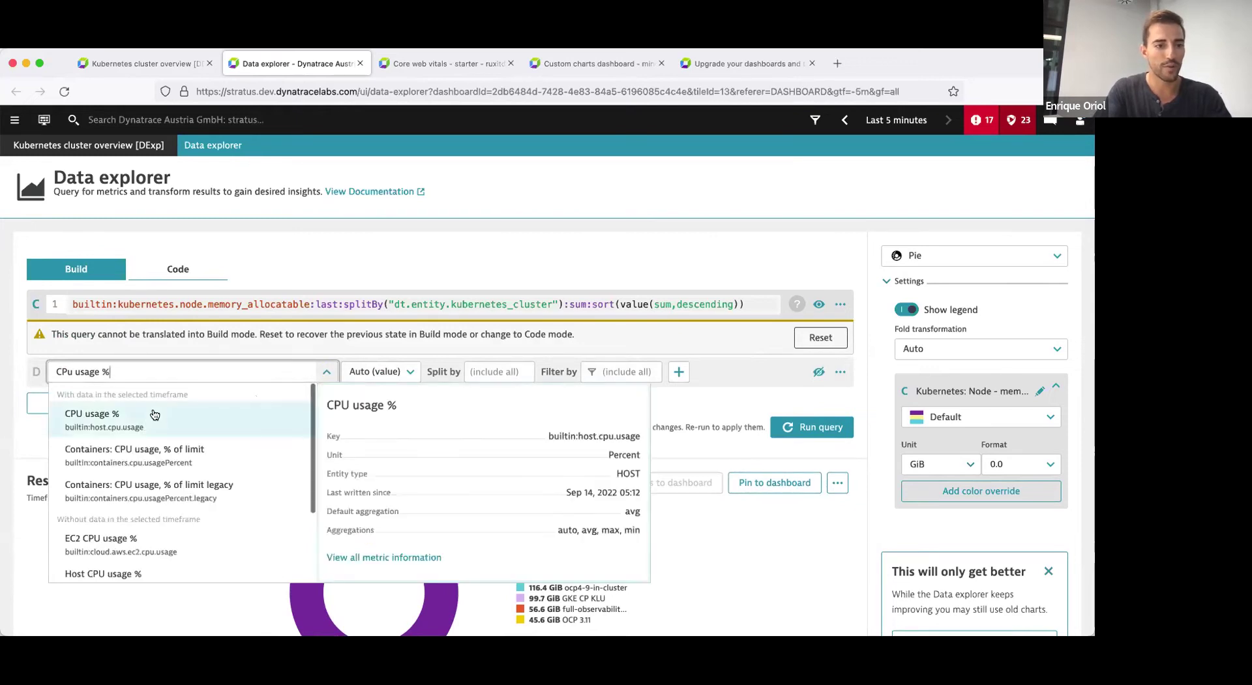
left_click(155, 415)
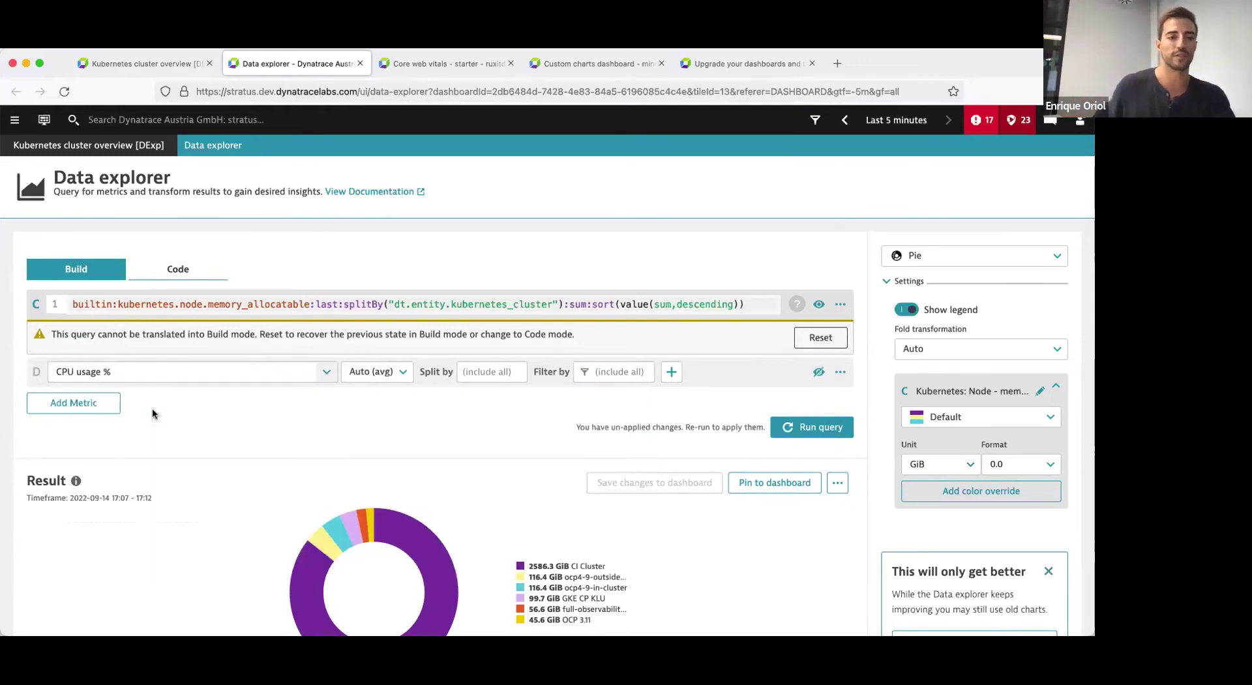
- Run the query with only the CPU usage % metric visible and set the visualization to Graph
left_click(34, 373)
left_click(811, 426)
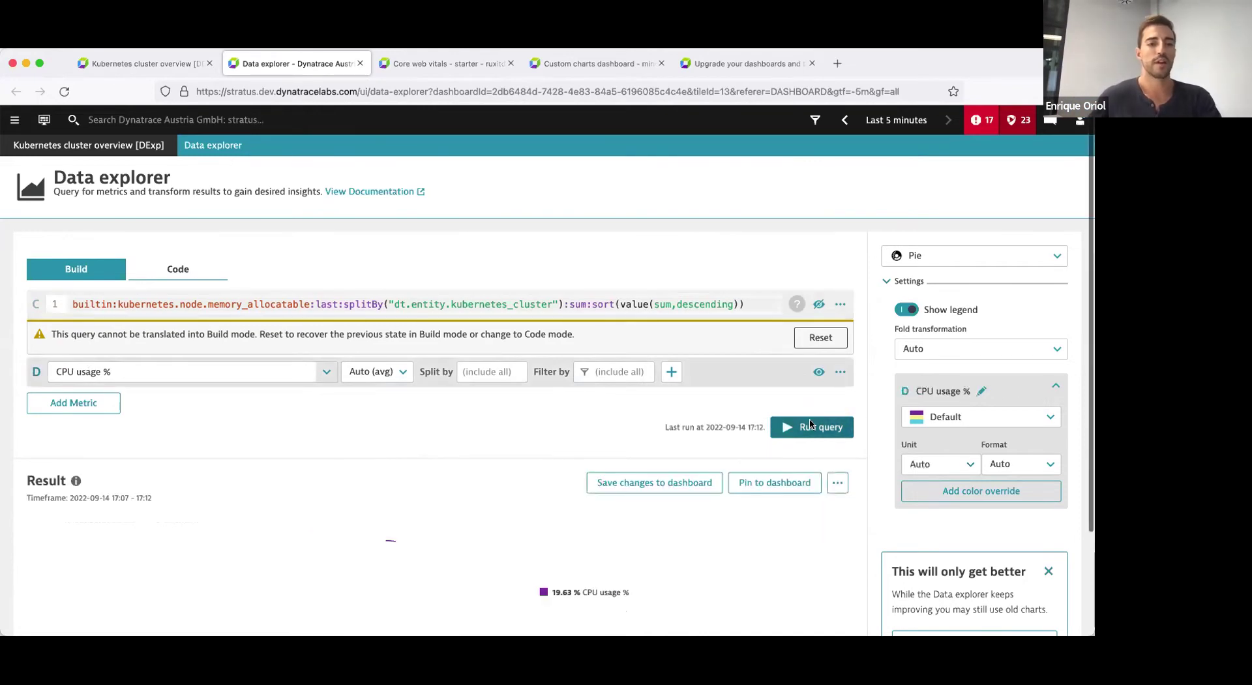
scroll(353, 424, "down", 1)
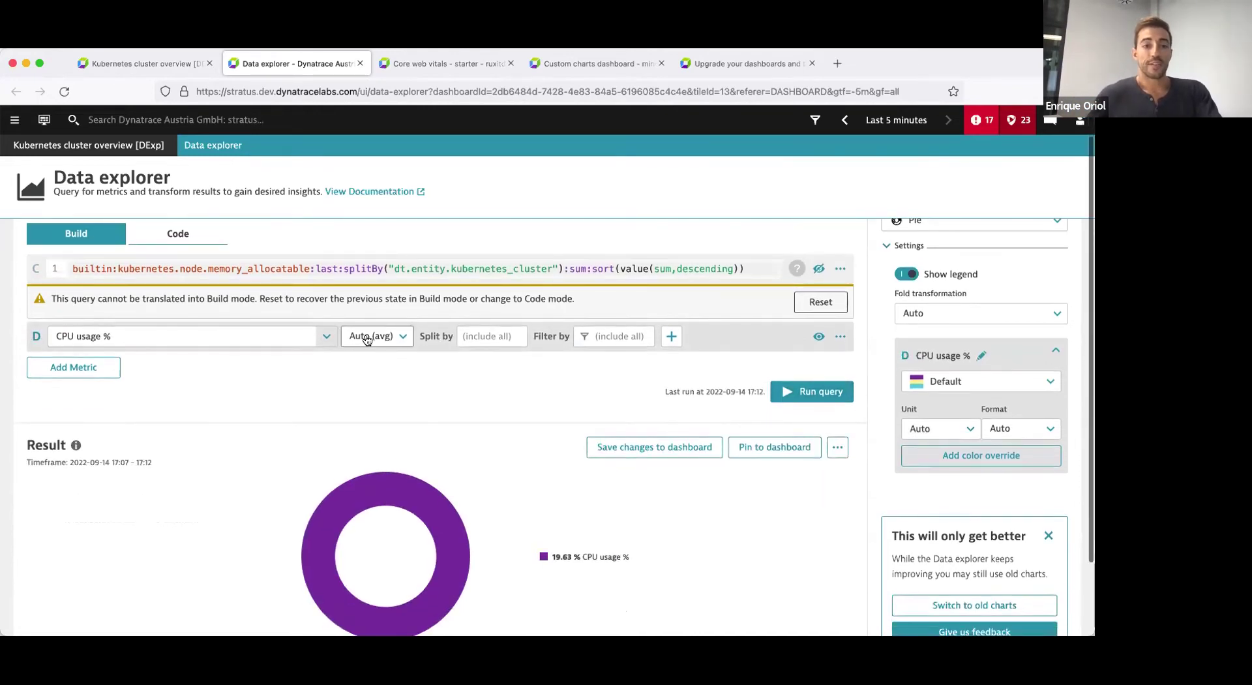
scroll(997, 267, "up", 1)
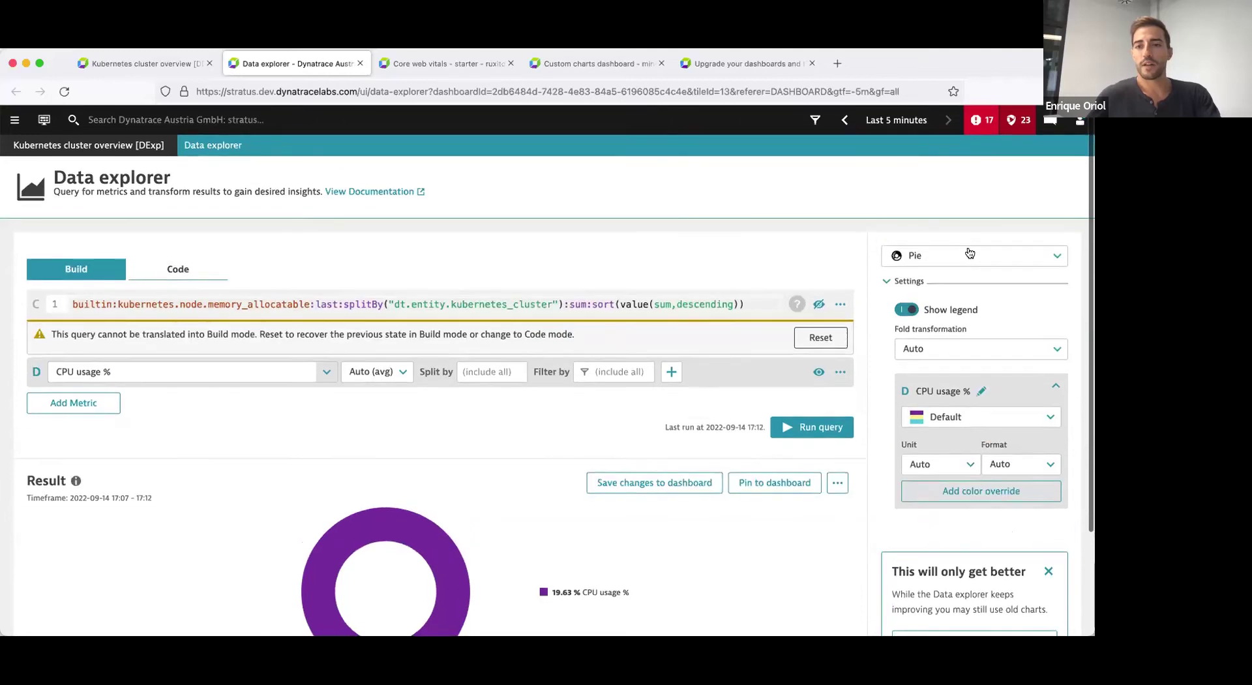
left_click(970, 255)
left_click(946, 285)
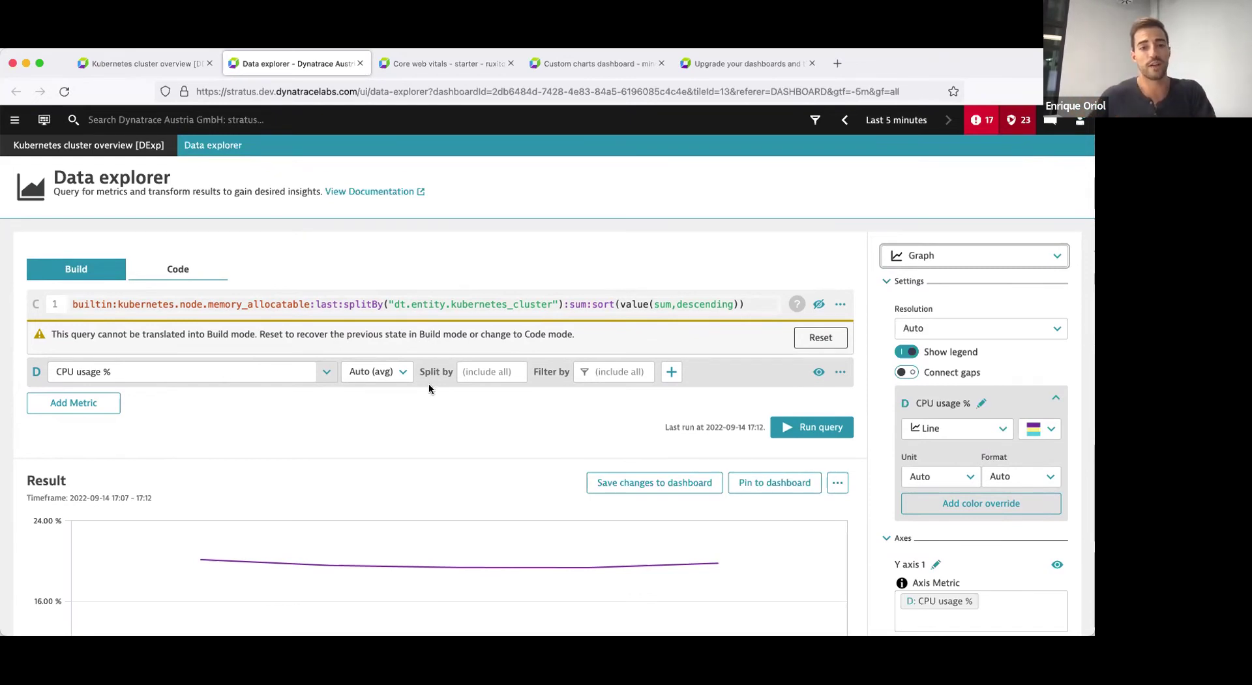
- Examine the CPU usage % metric's split and aggregation options and its data points in the graph
left_click(472, 371)
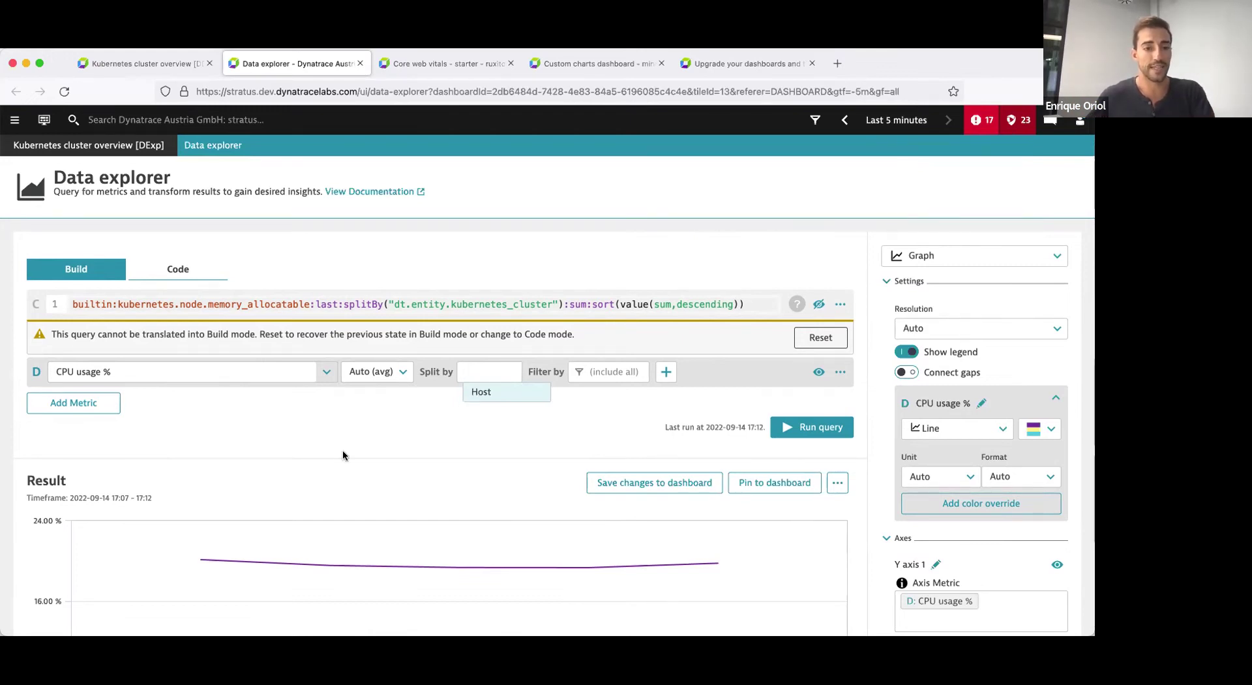
scroll(374, 343, "down", 3)
left_click(413, 334)
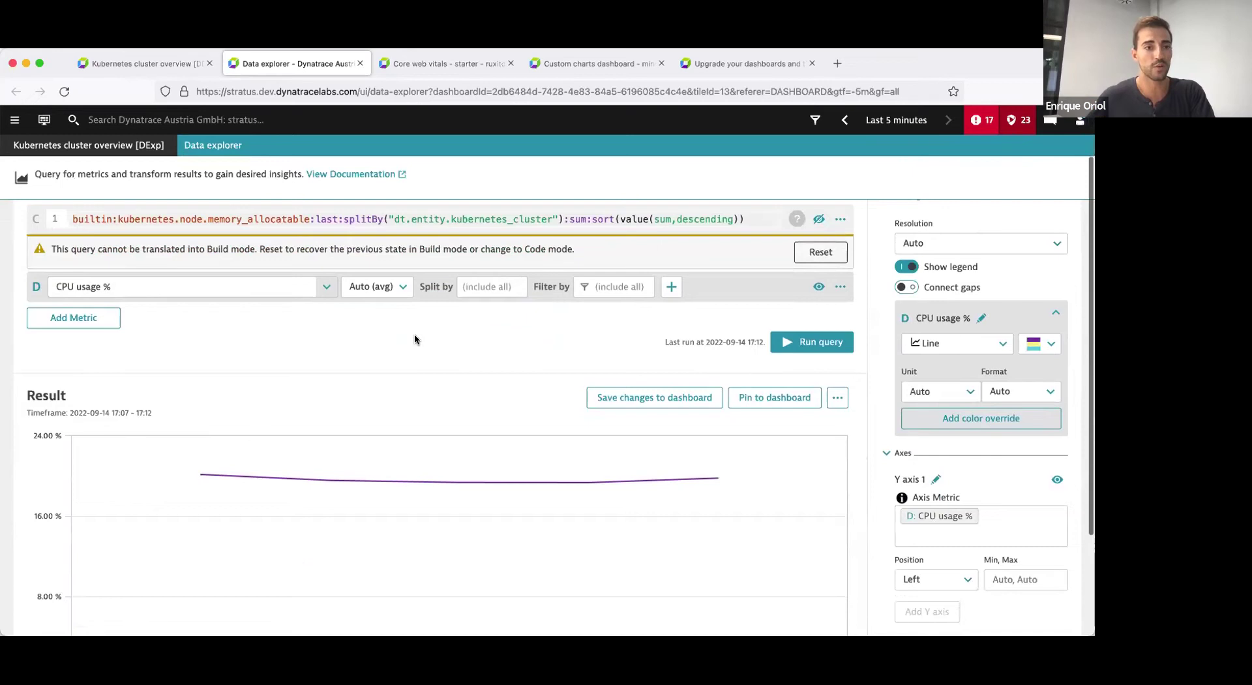
scroll(413, 334, "down", 3)
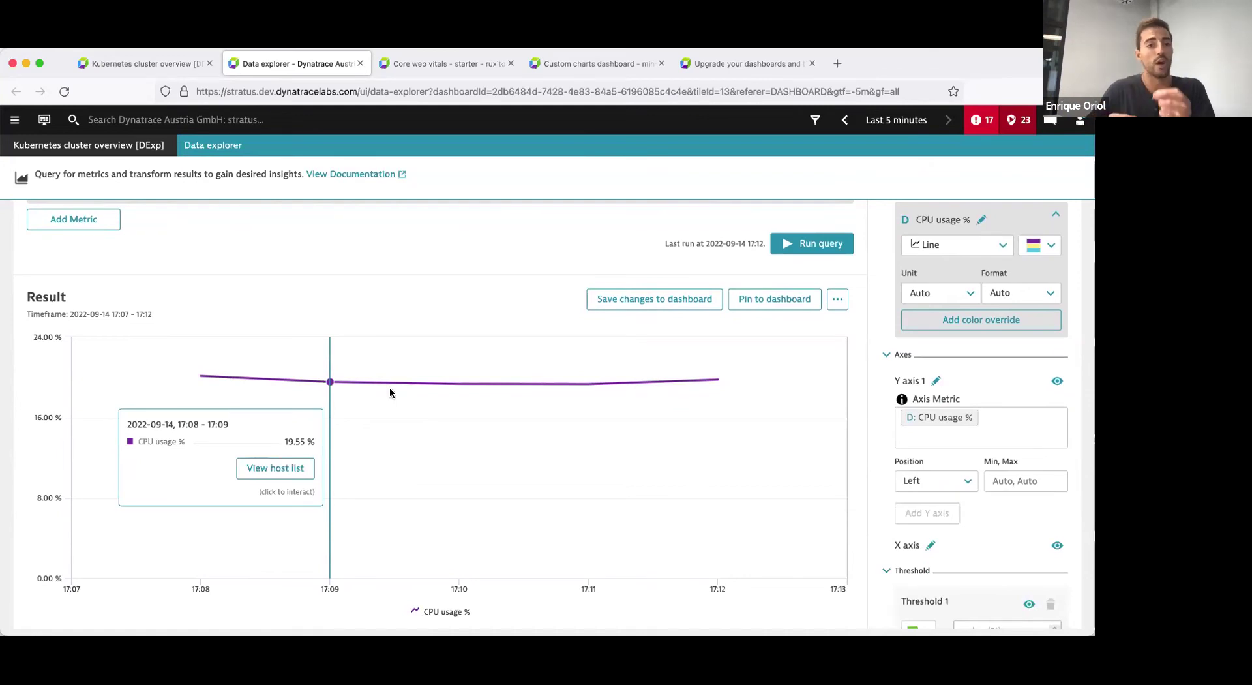
scroll(389, 392, "up", 5)
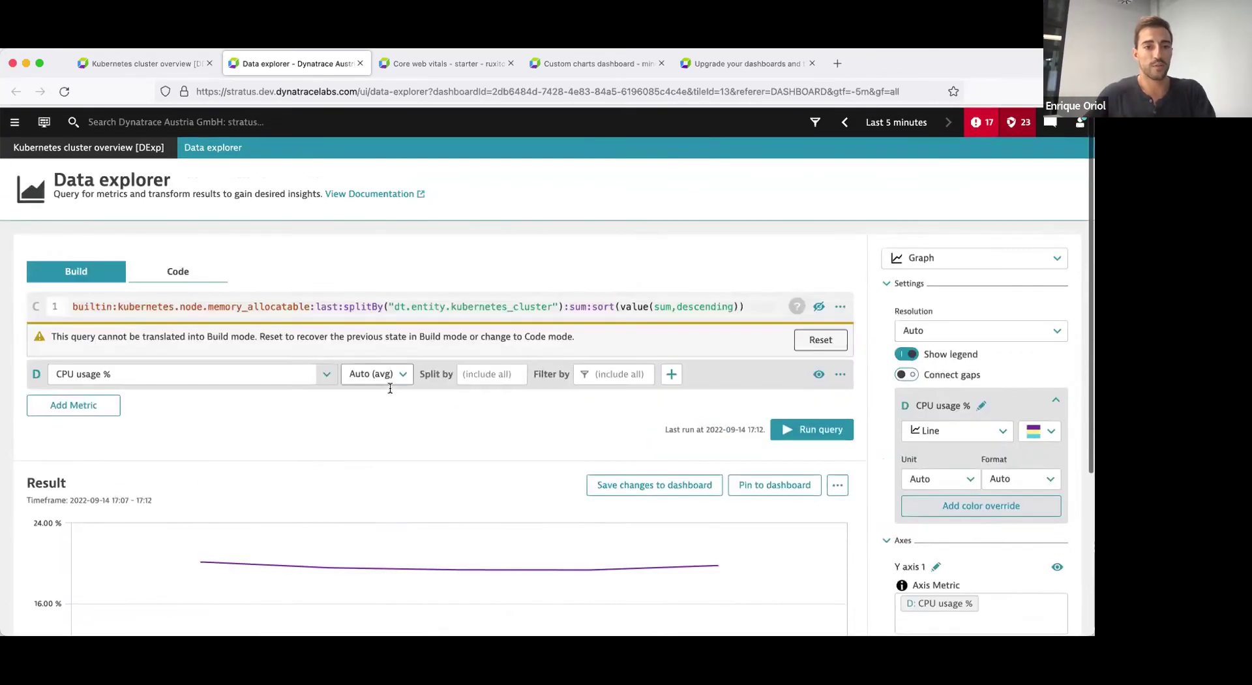
left_click(401, 373)
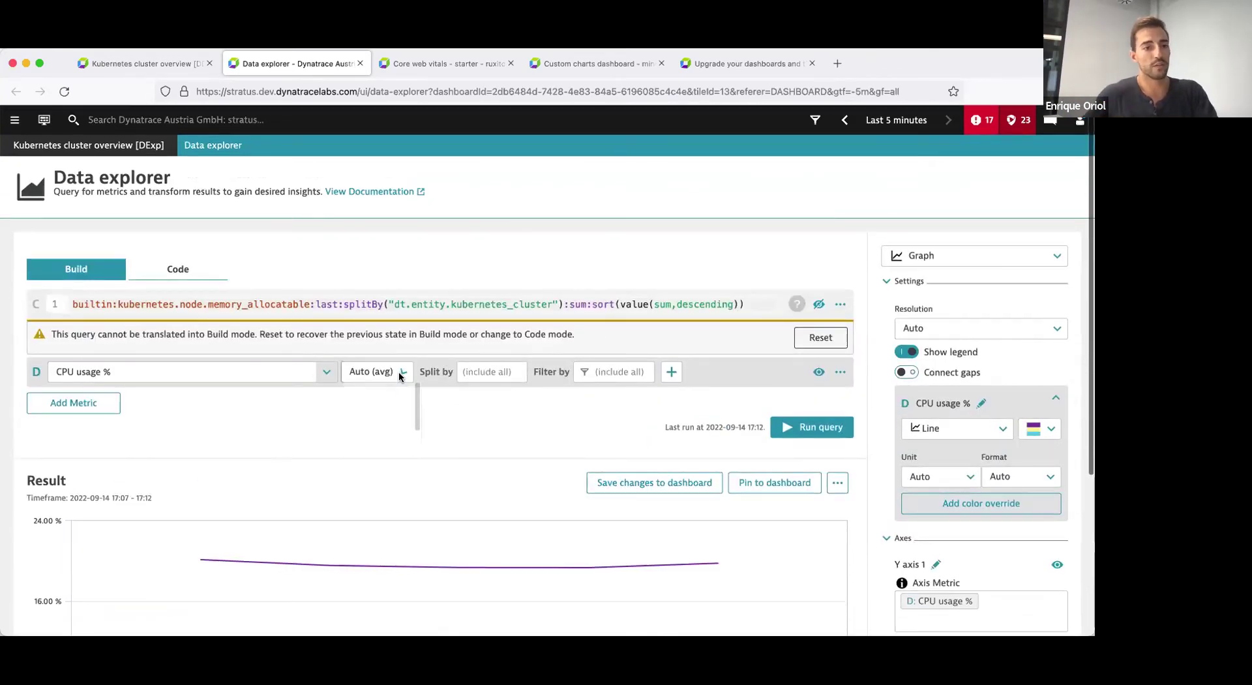
left_click(454, 421)
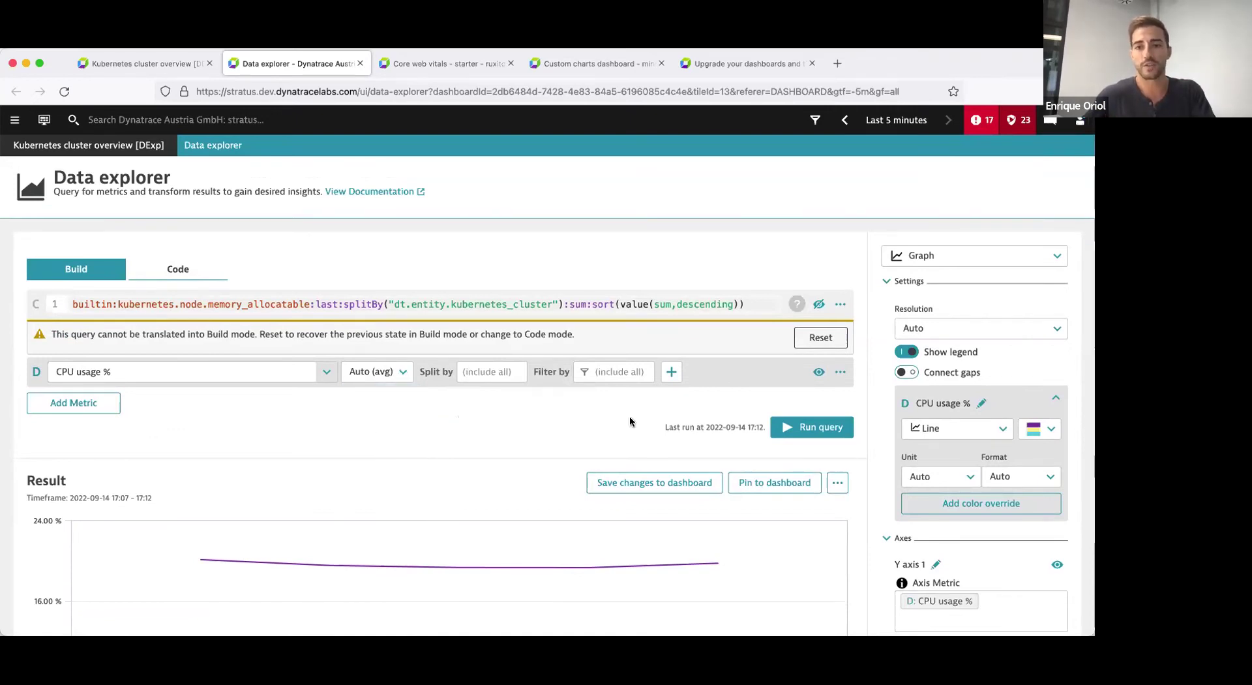
- Set the CPU usage % visualization to Single value and check the available fold transformations
left_click(926, 261)
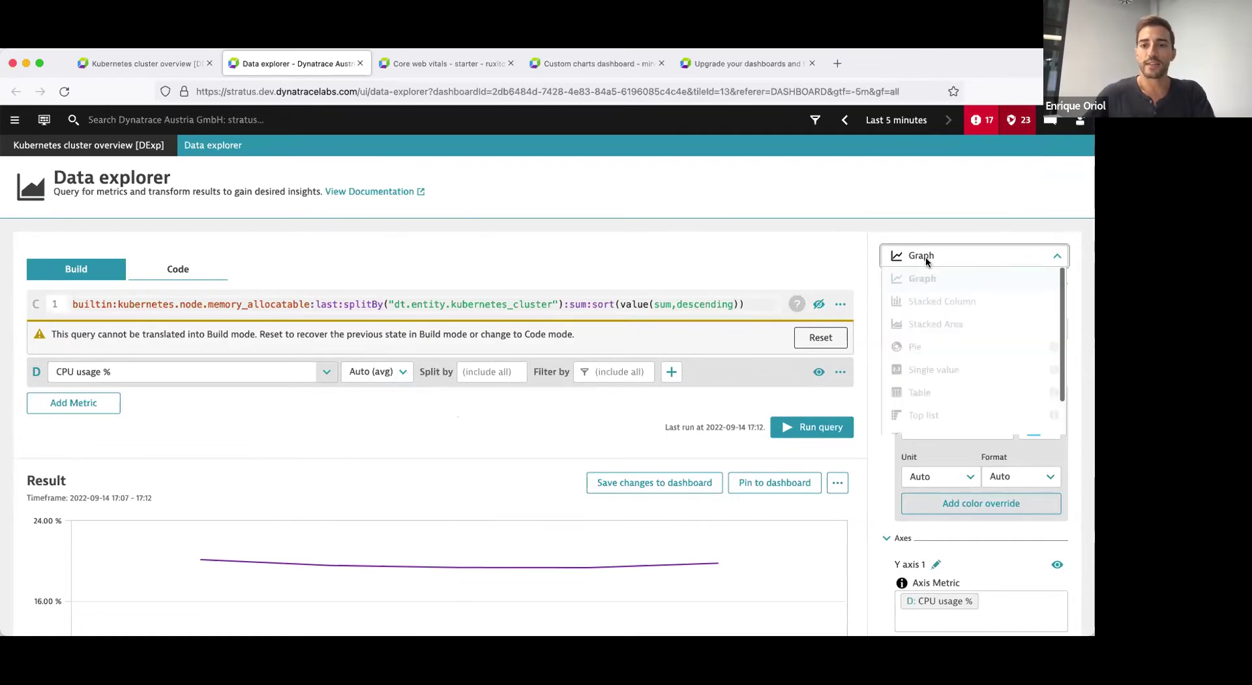
left_click(937, 369)
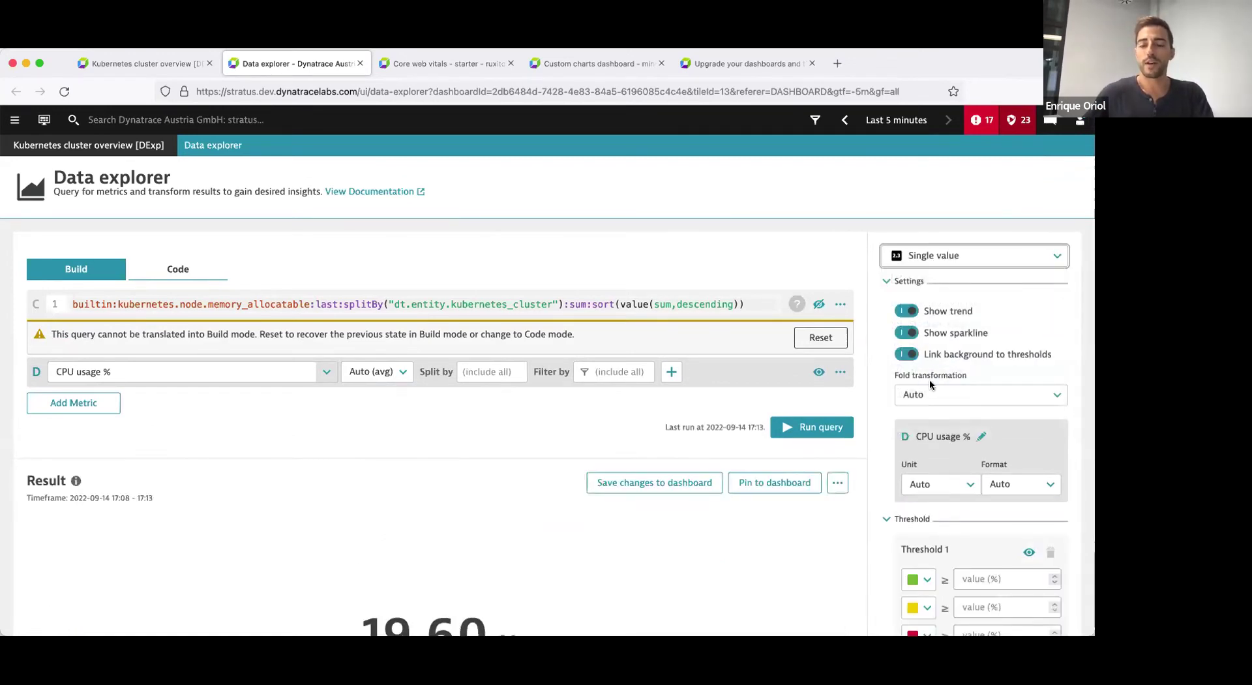
left_click(943, 394)
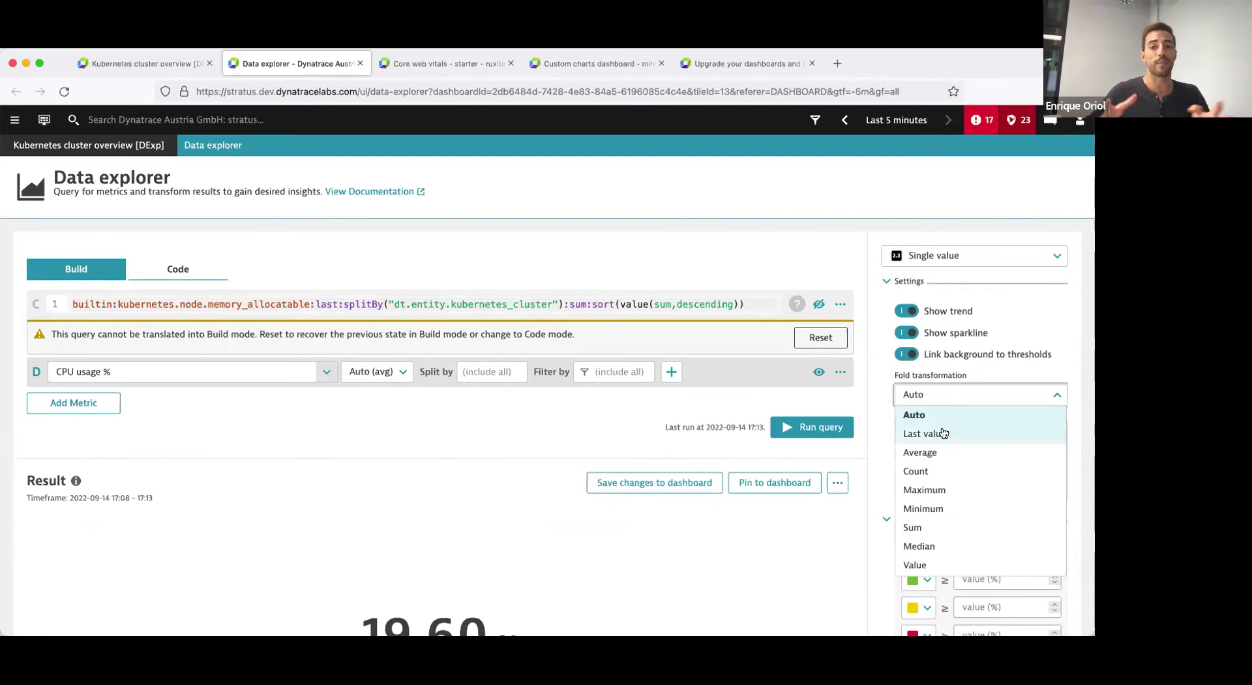
left_click(596, 442)
scroll(595, 439, "down", 2)
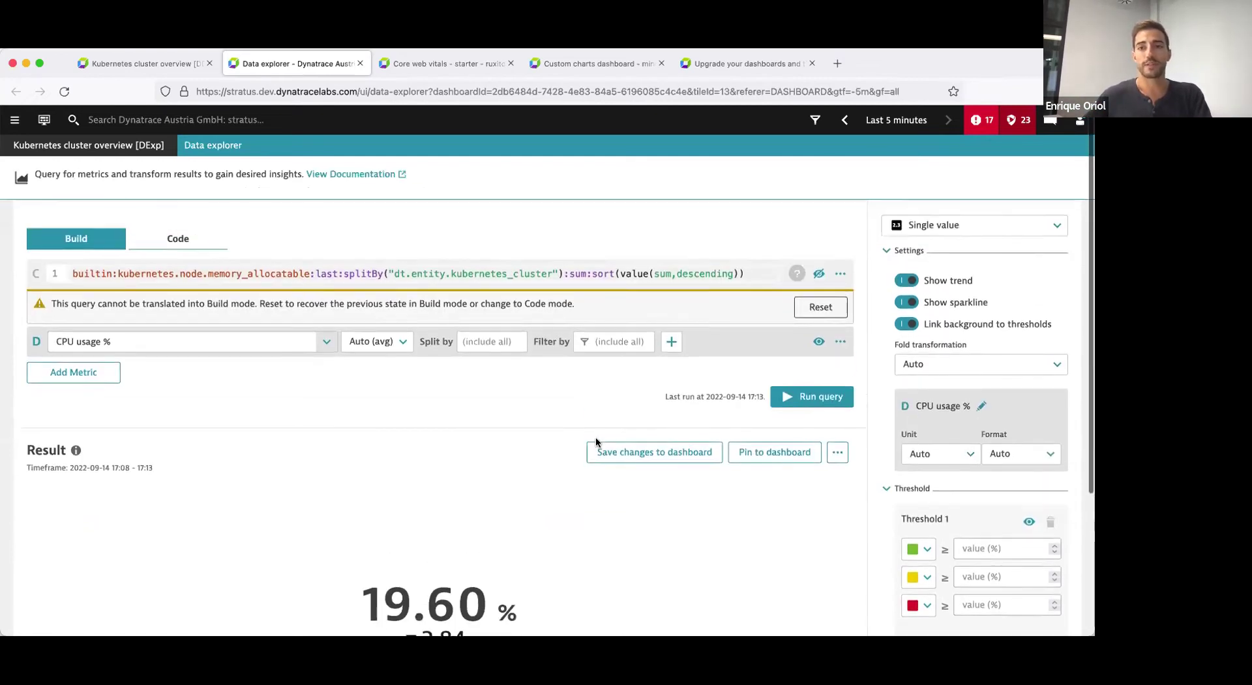
scroll(592, 447, "up", 2)
- Set the timeframe to Last 2 hours and rerun the query
left_click(894, 121)
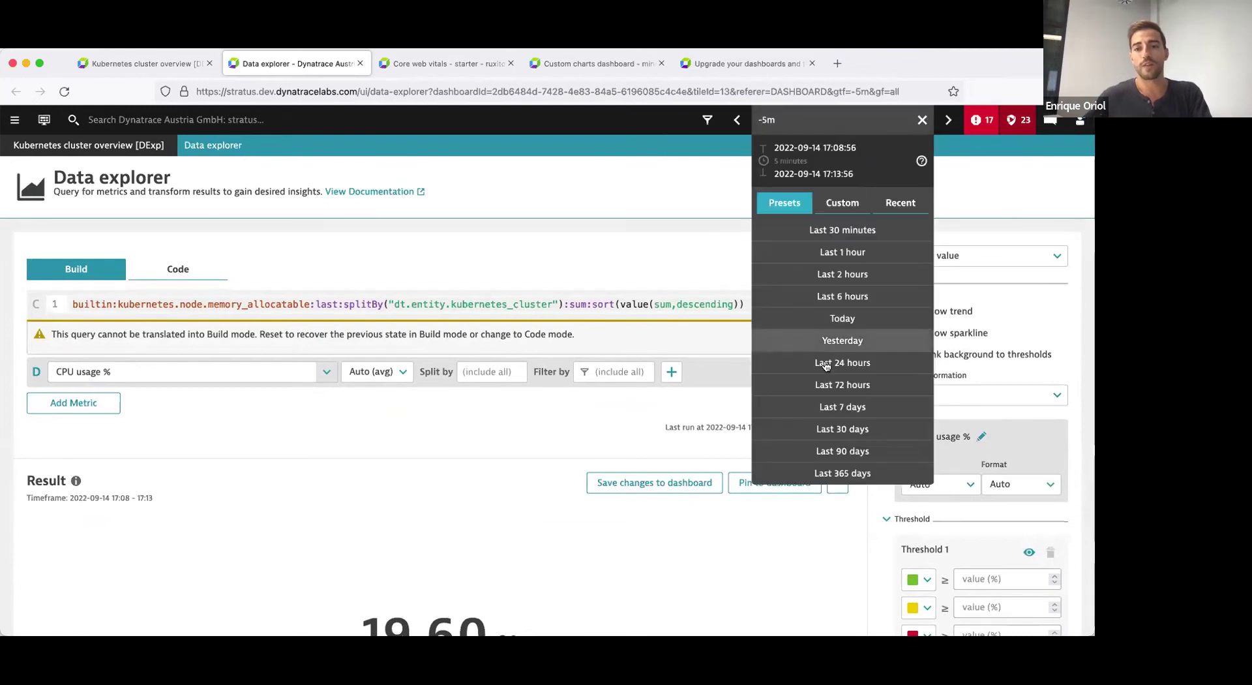
left_click(832, 278)
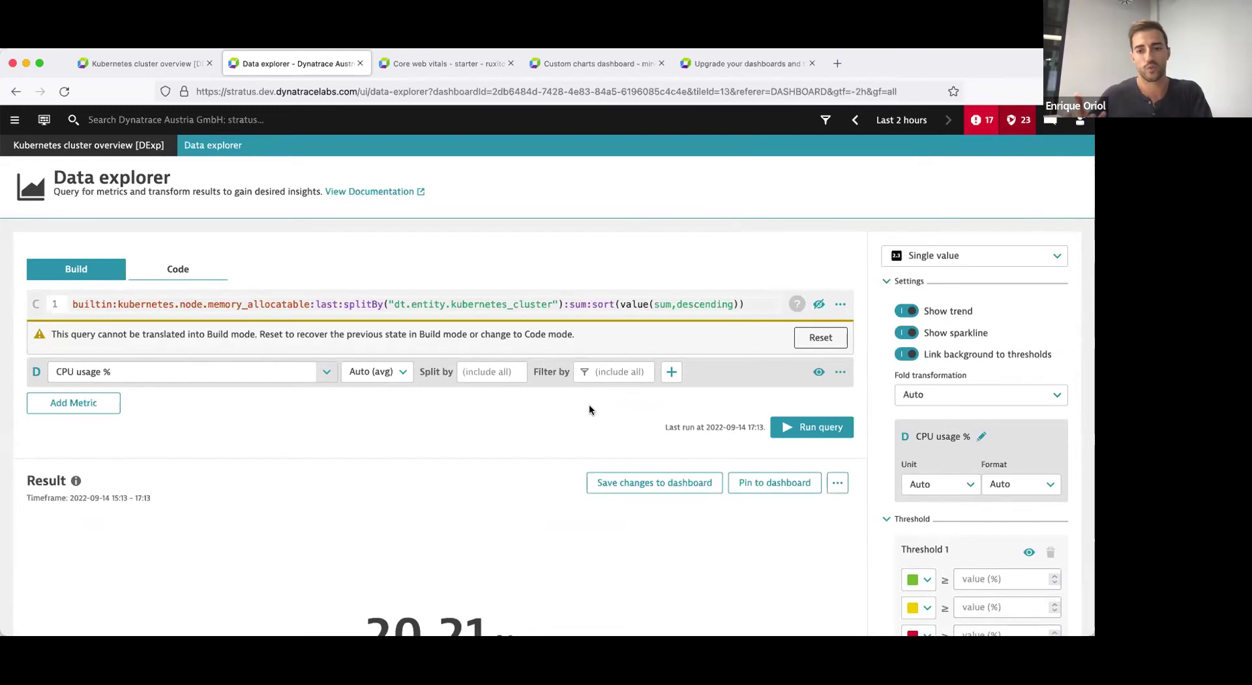
left_click(776, 427)
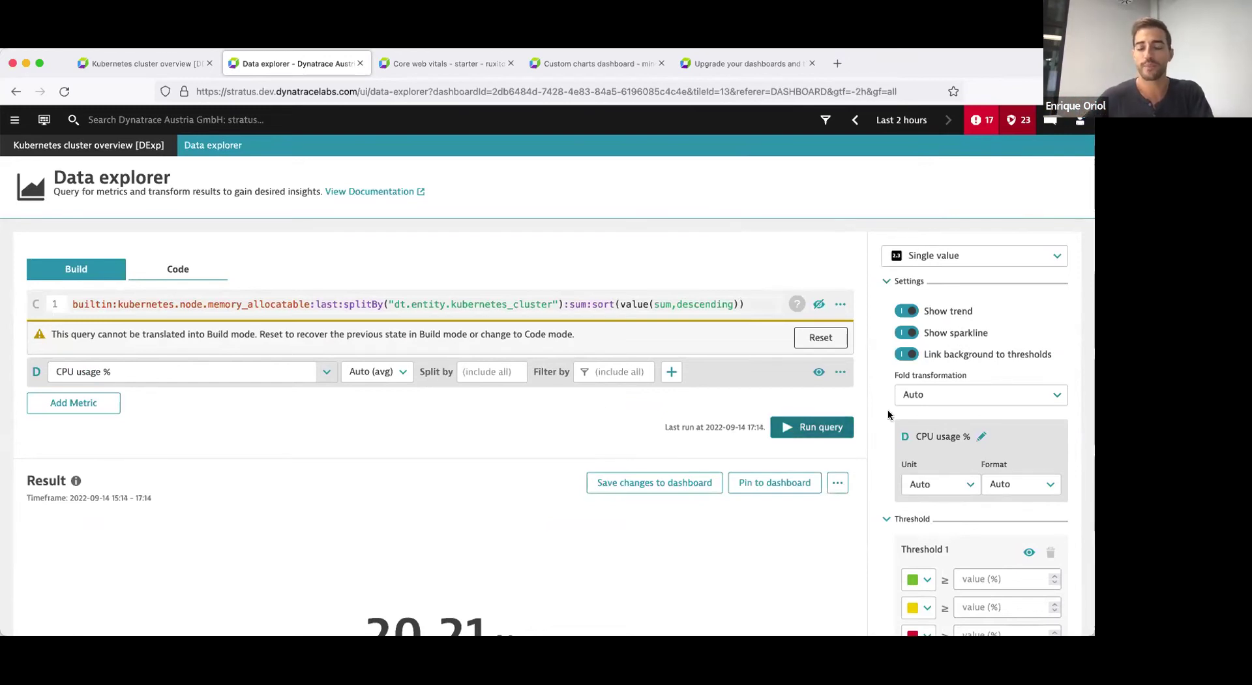
- Review the fold transformation options for the CPU usage % single value, keeping Auto selected
left_click(919, 398)
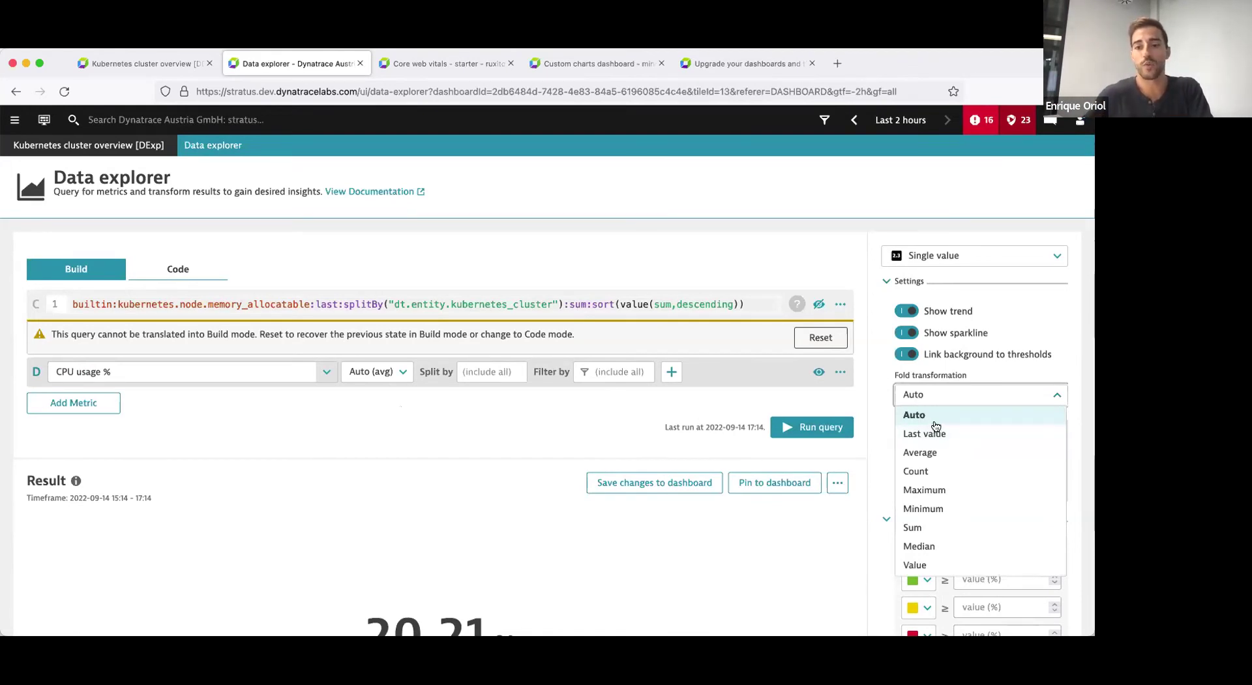
left_click(514, 429)
scroll(514, 429, "down", 1)
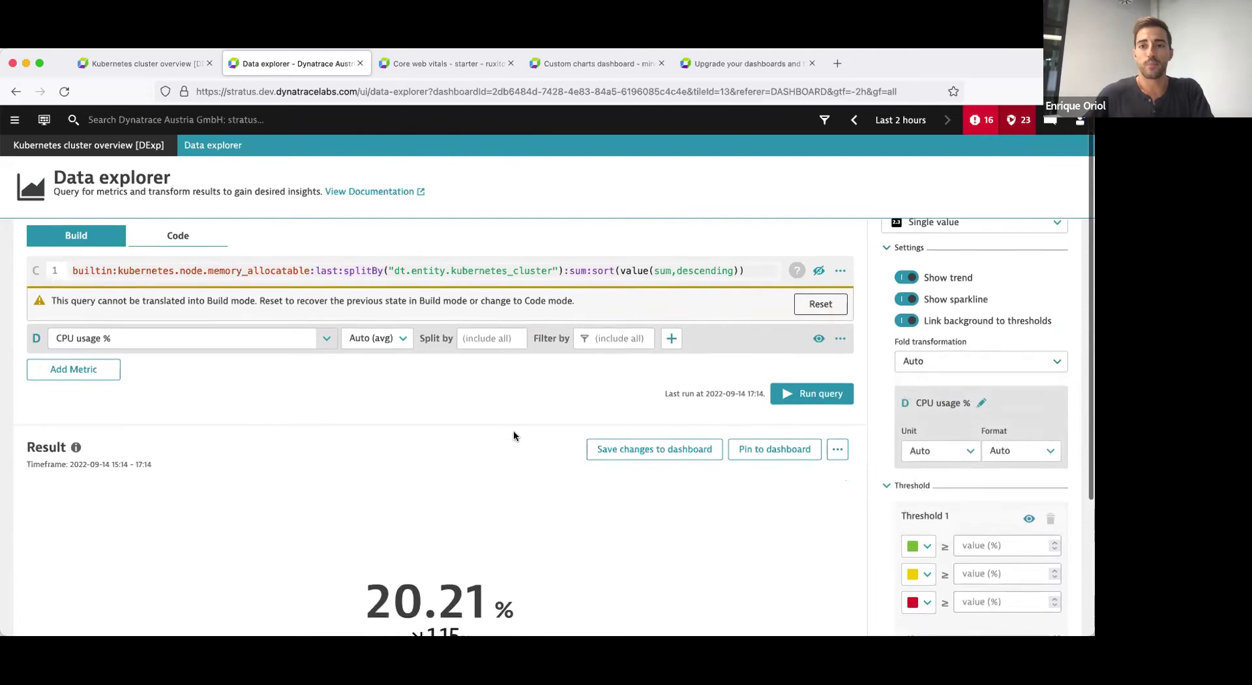
scroll(444, 349, "down", 1)
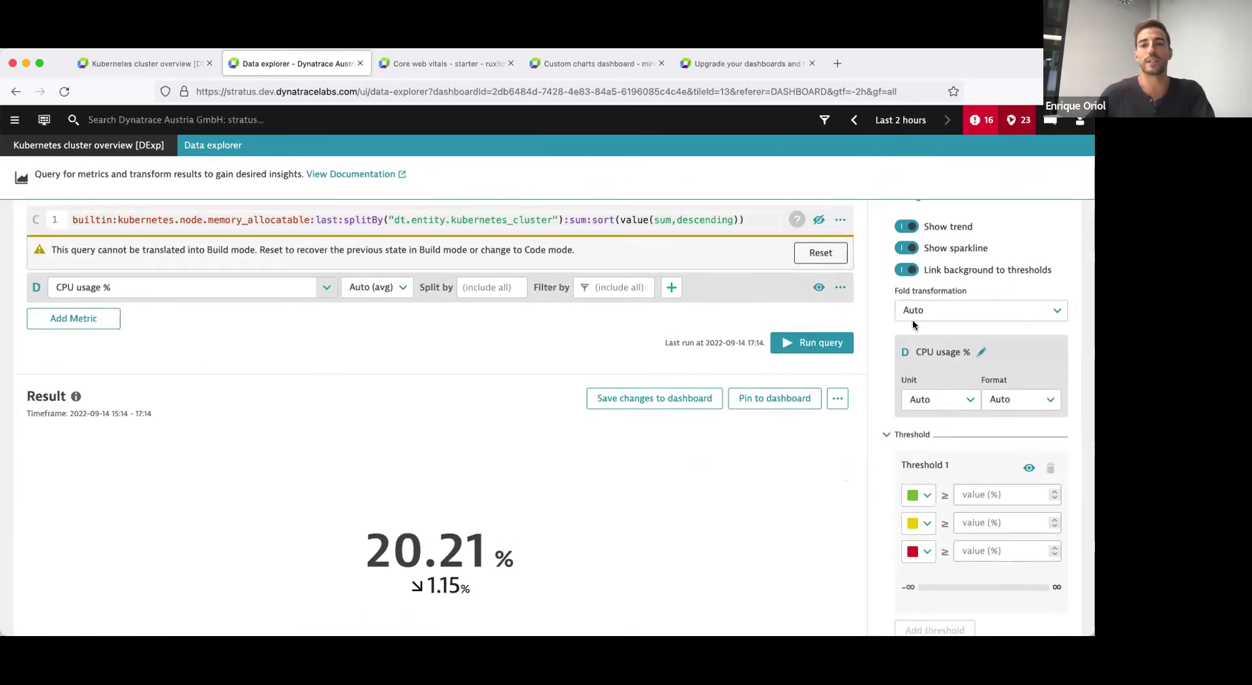
left_click(930, 309)
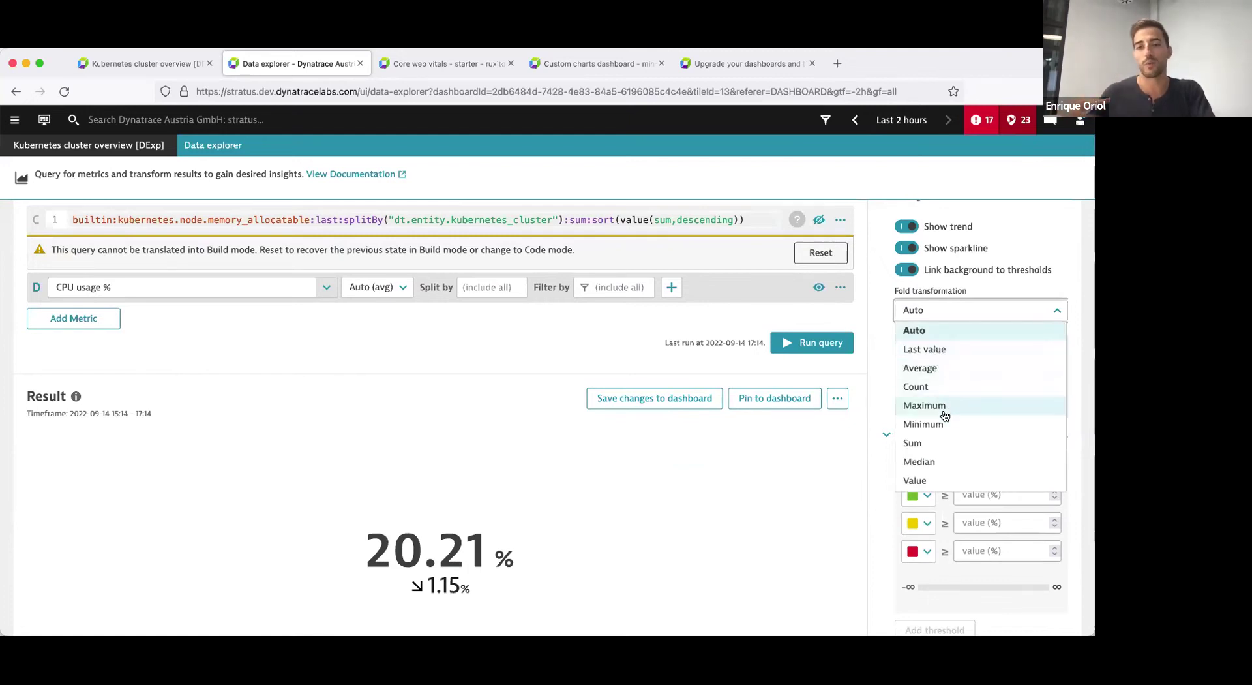
scroll(945, 428, "down", 1)
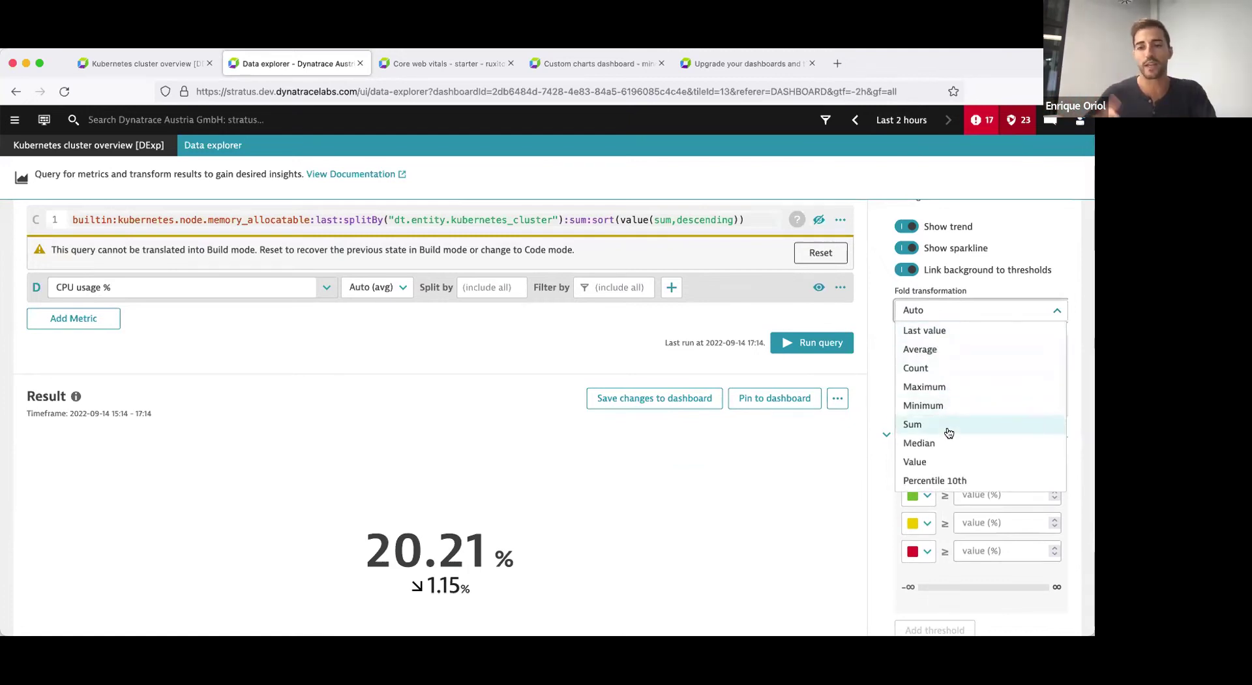
scroll(947, 431, "up", 1)
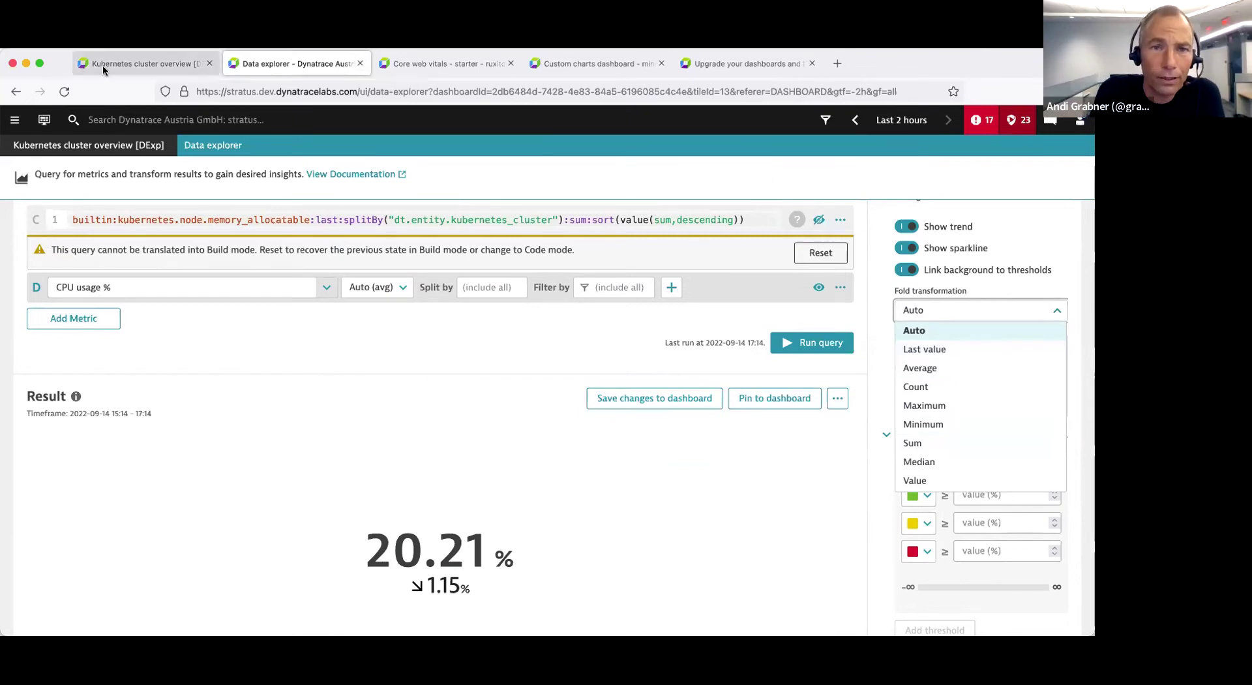
- Close the data explorer page without saving and look over the Kubernetes cluster overview dashboard down to its node resources
left_click(360, 63)
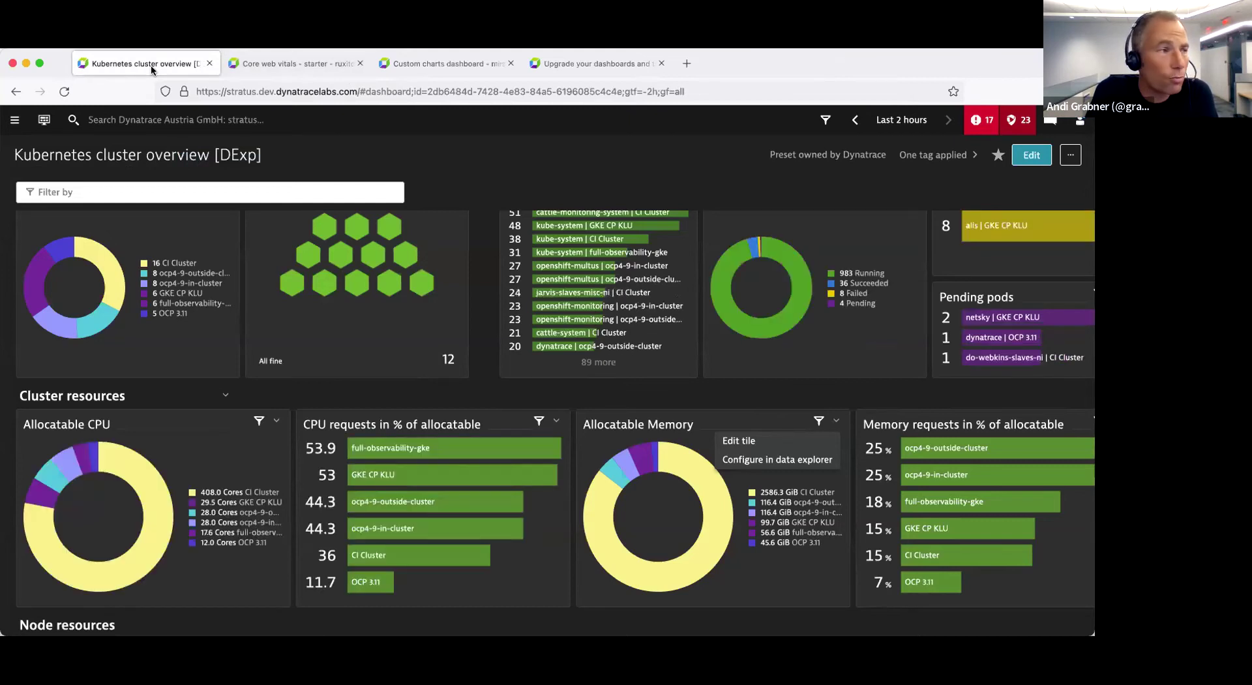
left_click(473, 394)
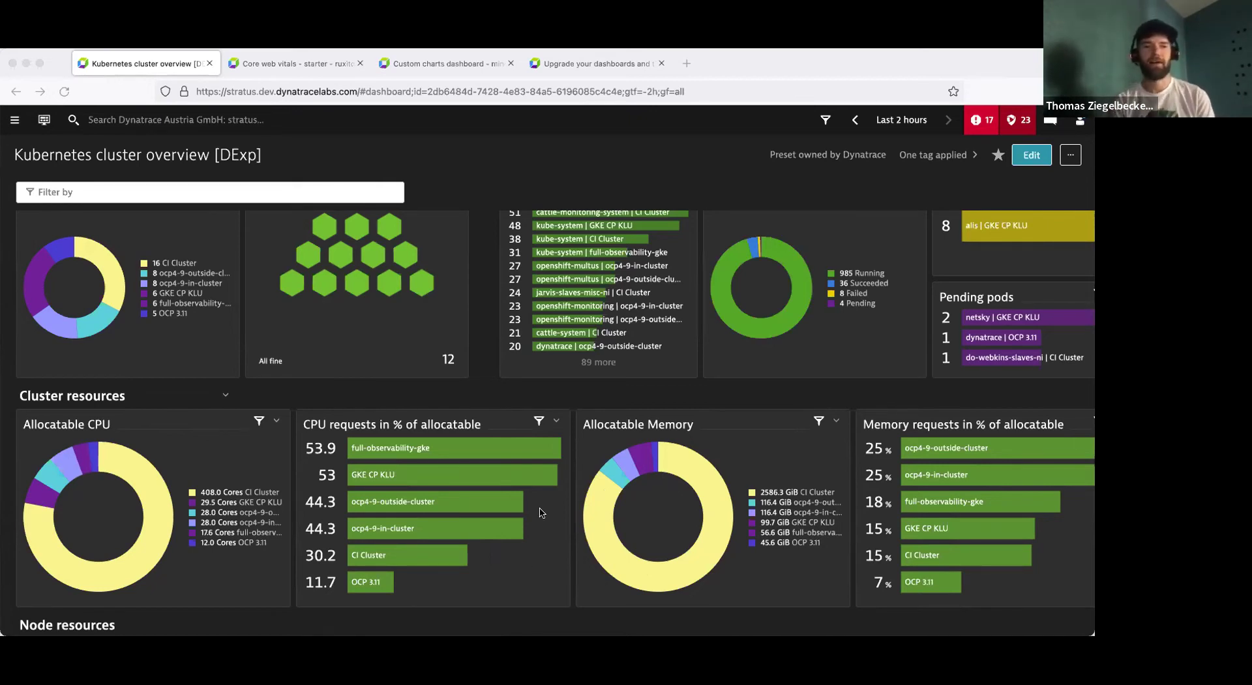
scroll(540, 513, "down", 6)
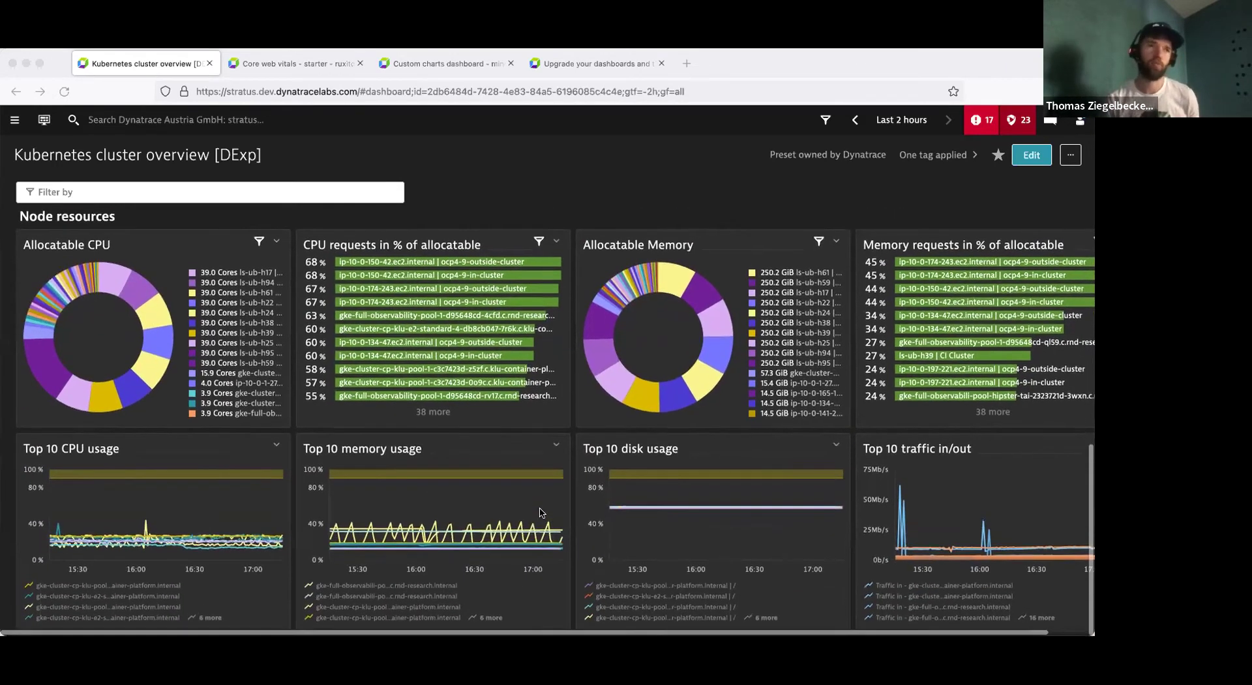
scroll(540, 513, "right", 2)
scroll(539, 513, "left", 2)
scroll(540, 513, "up", 6)
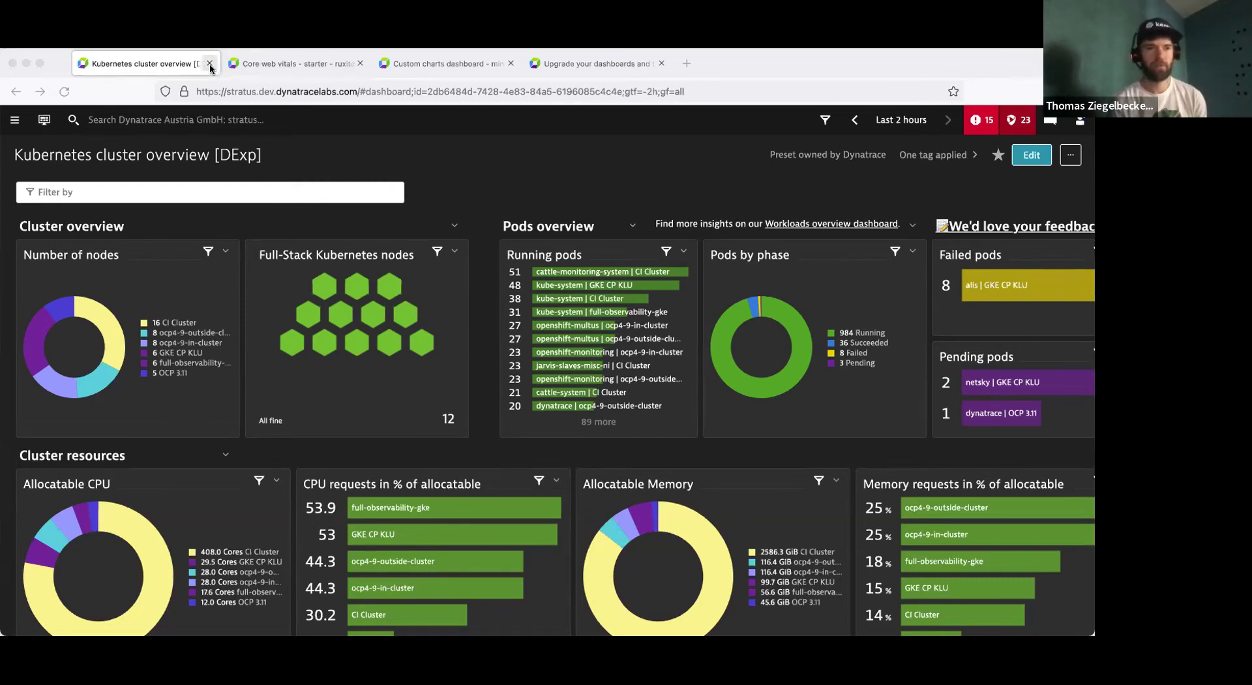
- Switch to the "Core web vitals - starter" dashboard and show its available dashboard actions
left_click(255, 69)
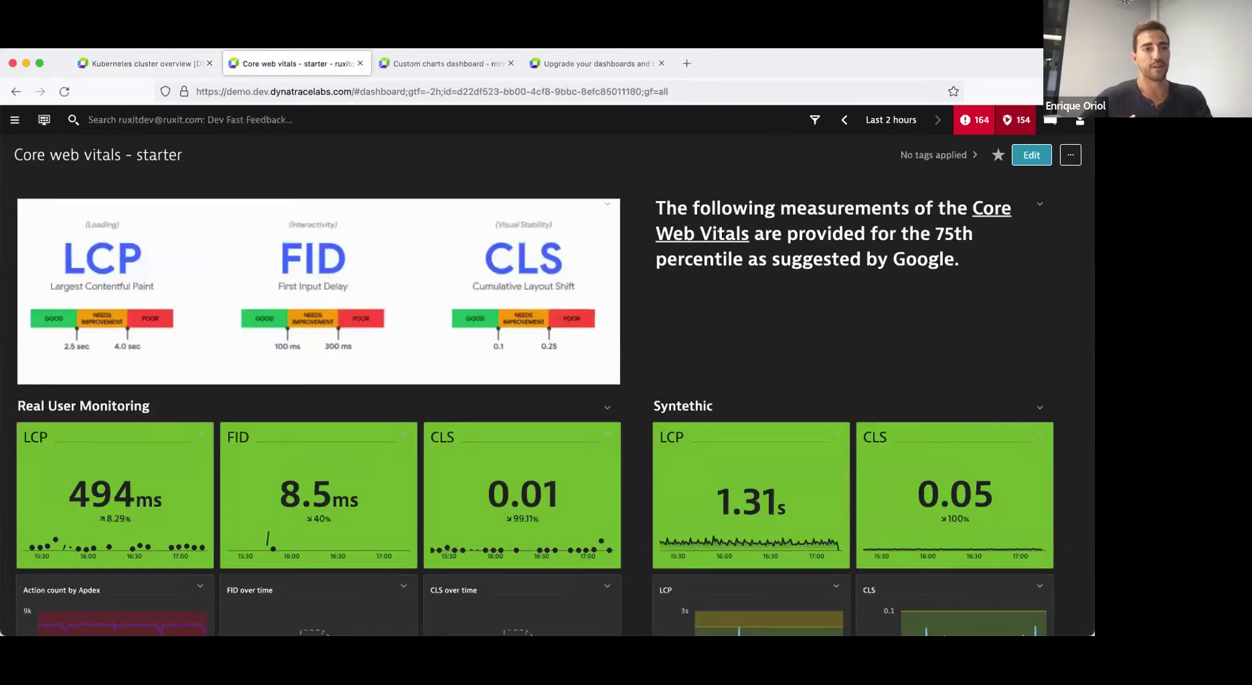
left_click(134, 64)
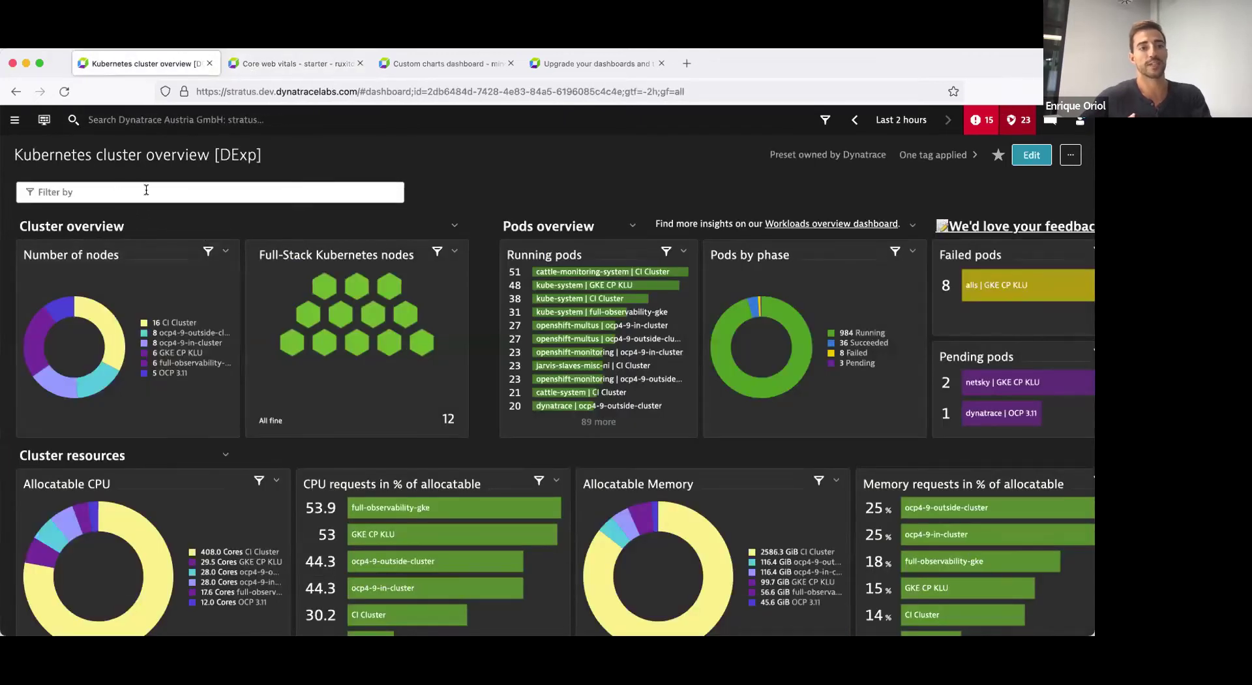
left_click(264, 64)
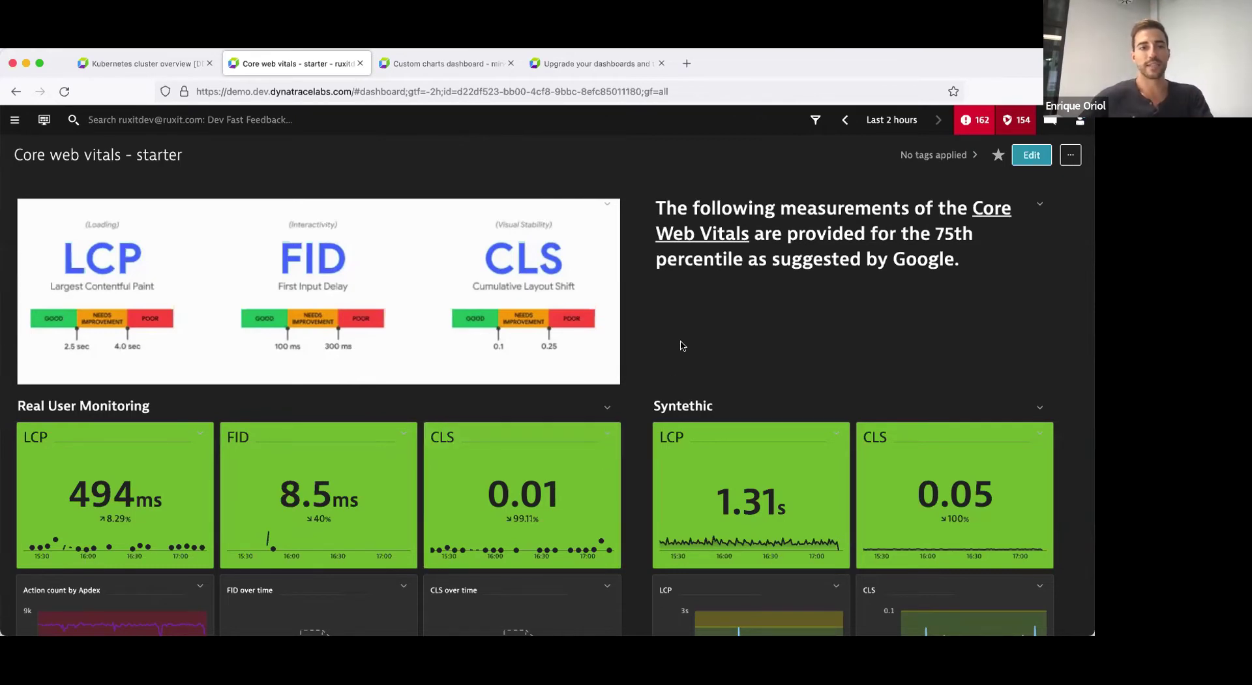
left_click(1068, 156)
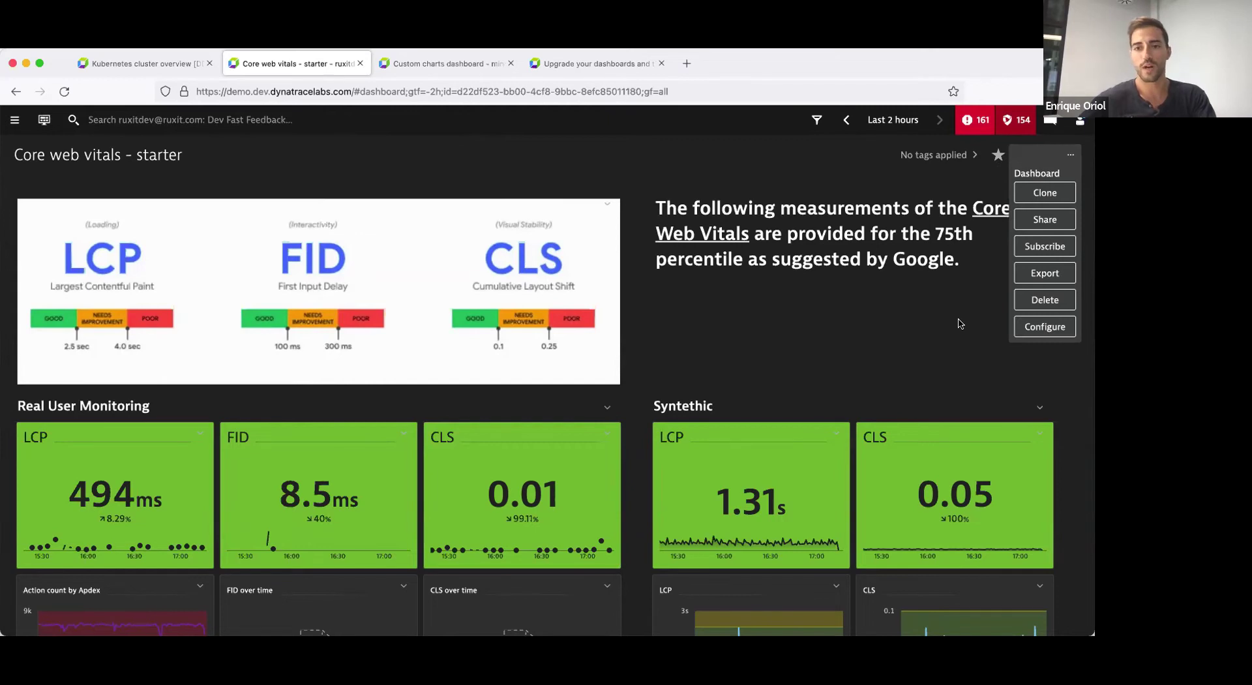
- Add a dynamic filter in the Core web vitals dashboard's settings, using Custom dimension as its filter criterion
left_click(1038, 331)
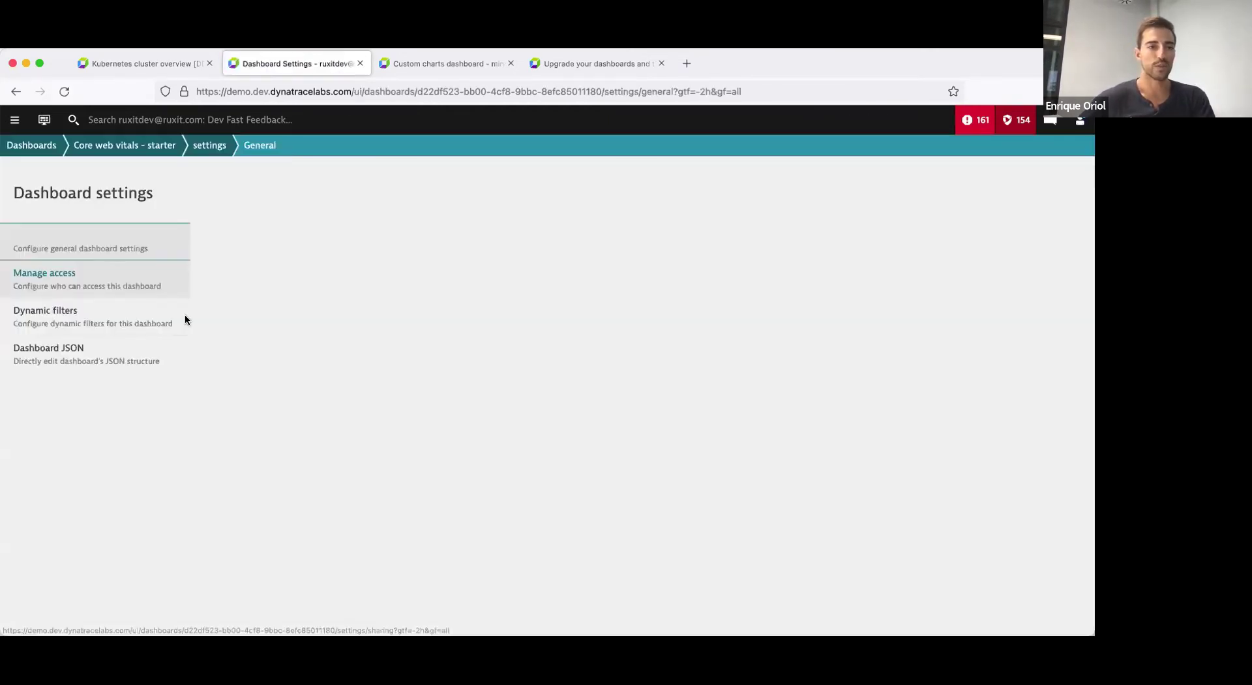
left_click(78, 322)
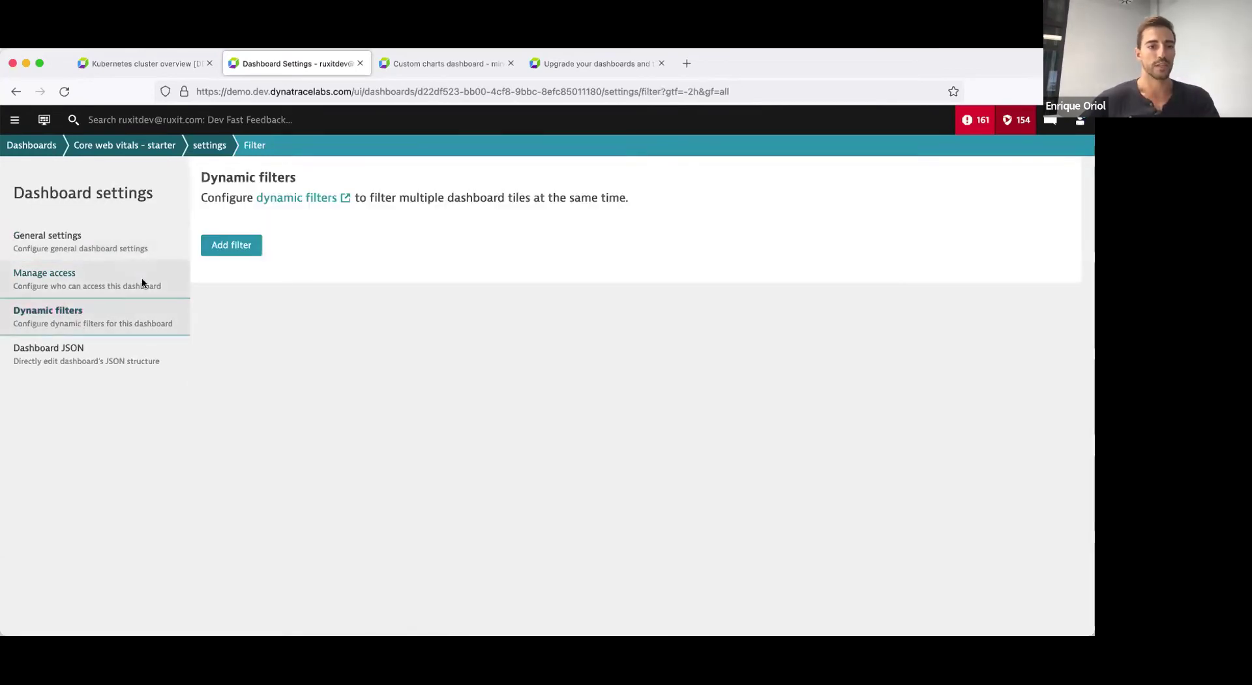
left_click(219, 251)
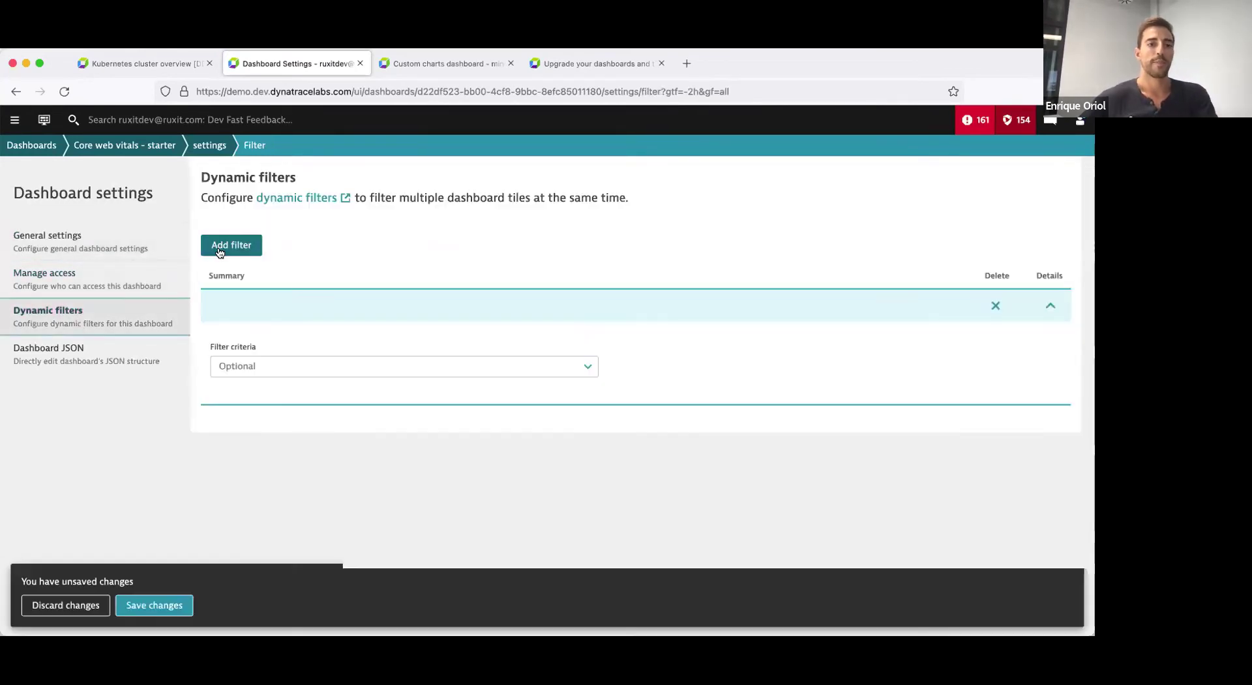
left_click(293, 369)
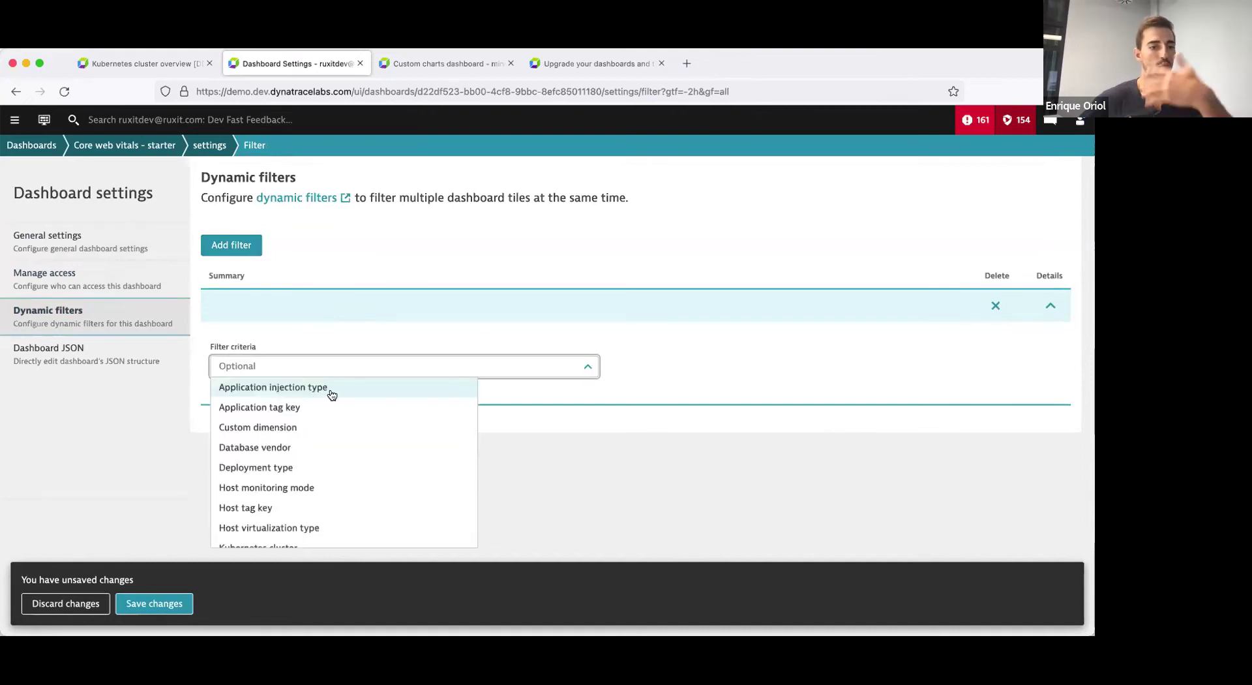
scroll(329, 391, "down", 3)
scroll(330, 394, "up", 3)
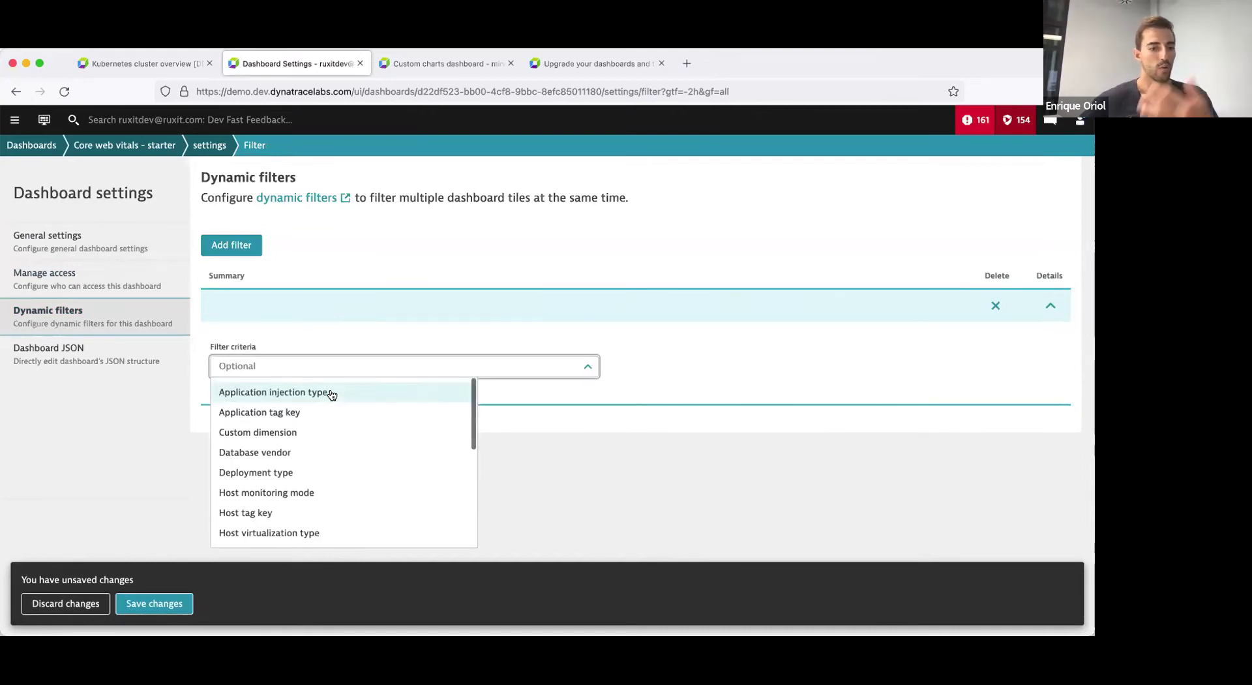
left_click(275, 429)
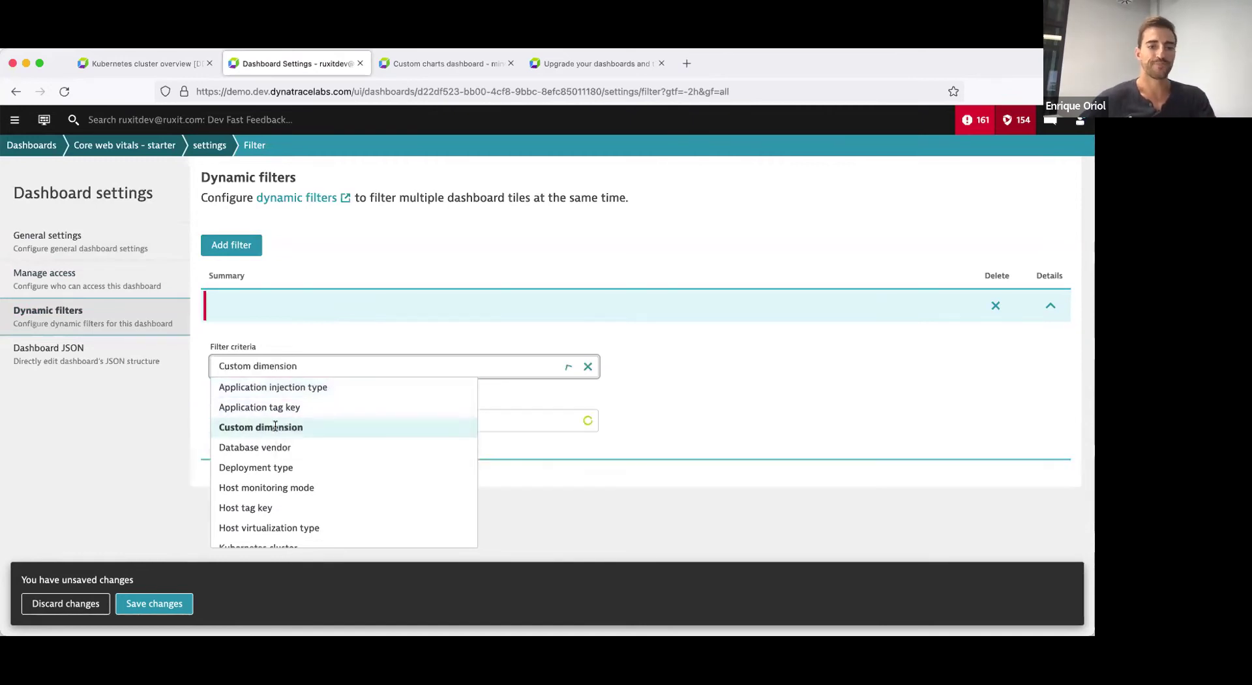
- Look through the available dimension keys, enter "potato" as the custom key, and save the dashboard settings
left_click(275, 425)
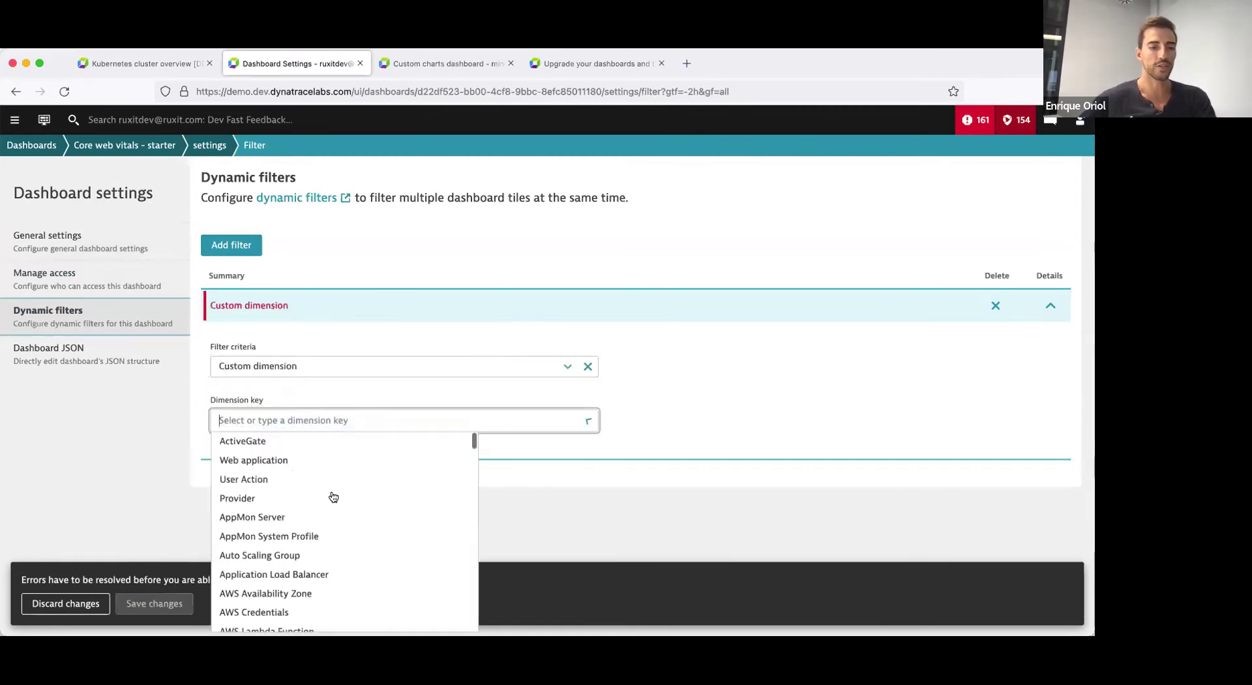
scroll(331, 492, "down", 5)
scroll(332, 493, "down", 5)
scroll(331, 494, "up", 15)
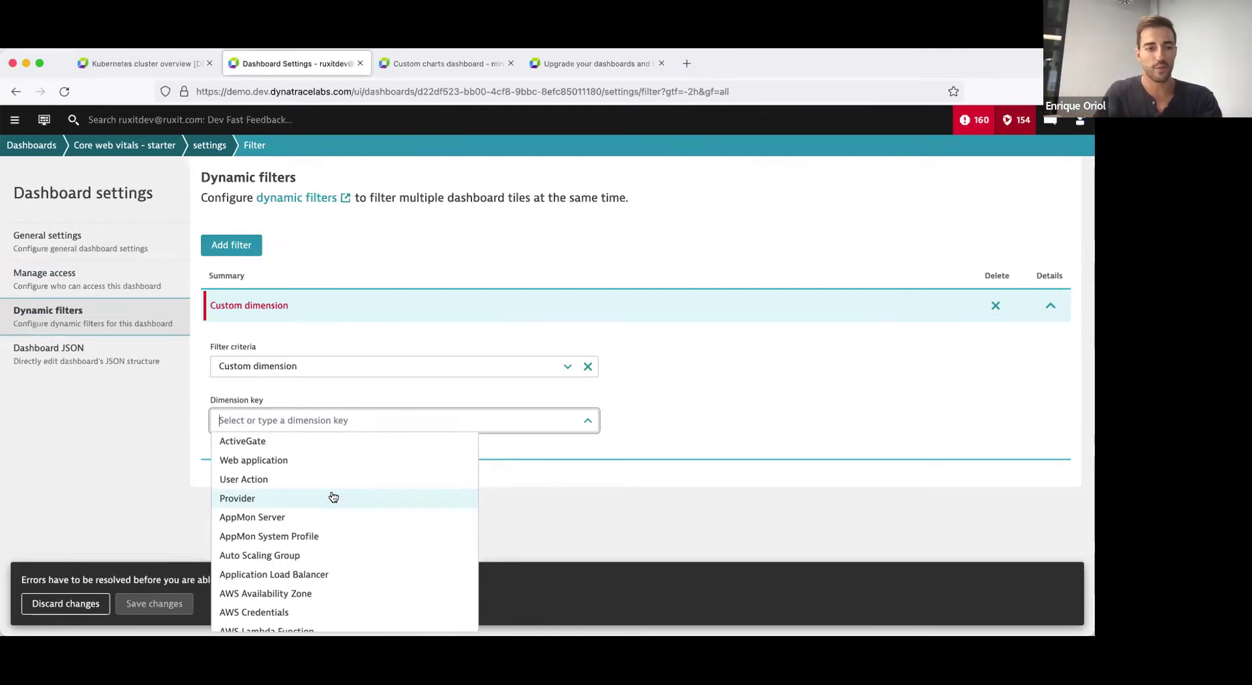
type("potato")
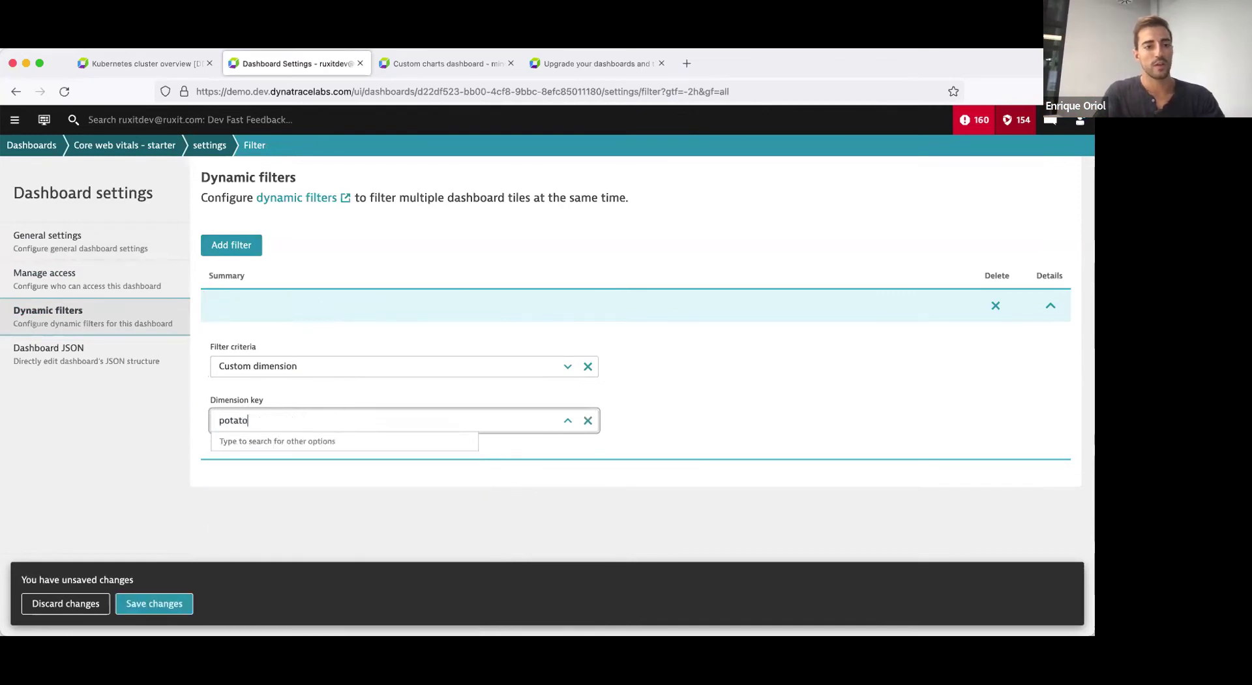
left_click(171, 602)
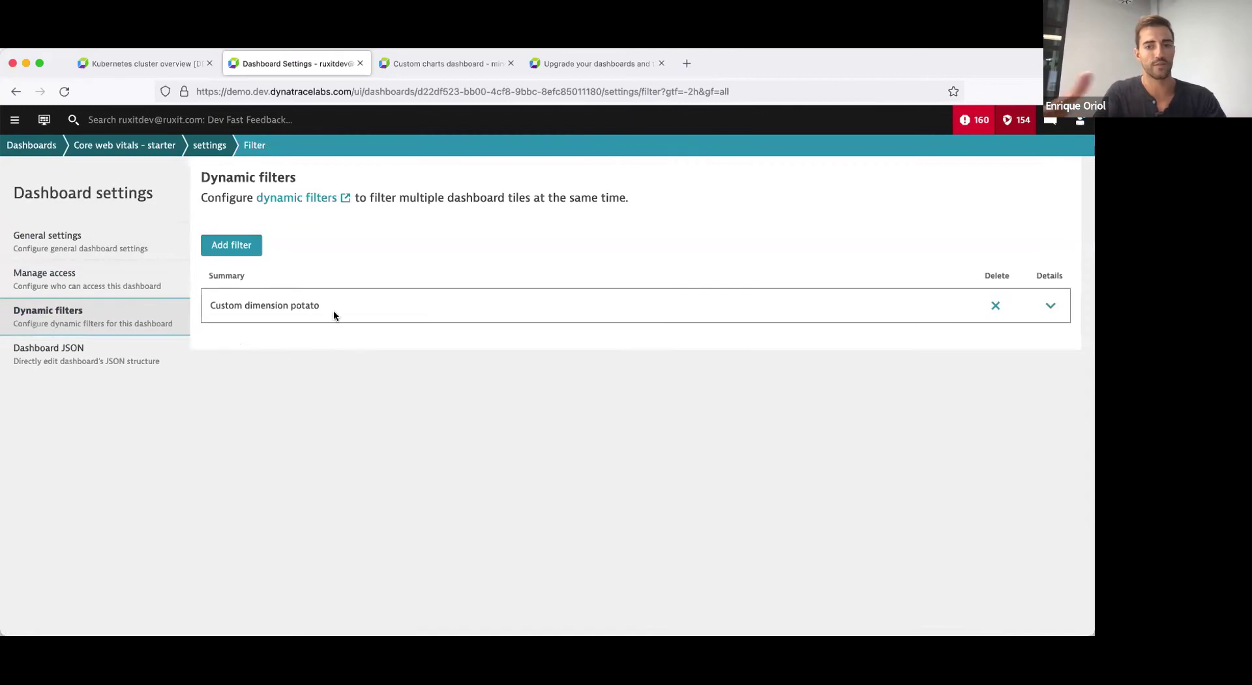
- Add a second dynamic filter with Custom dimension as criterion and Web application as dimension key, and save the changes
left_click(231, 244)
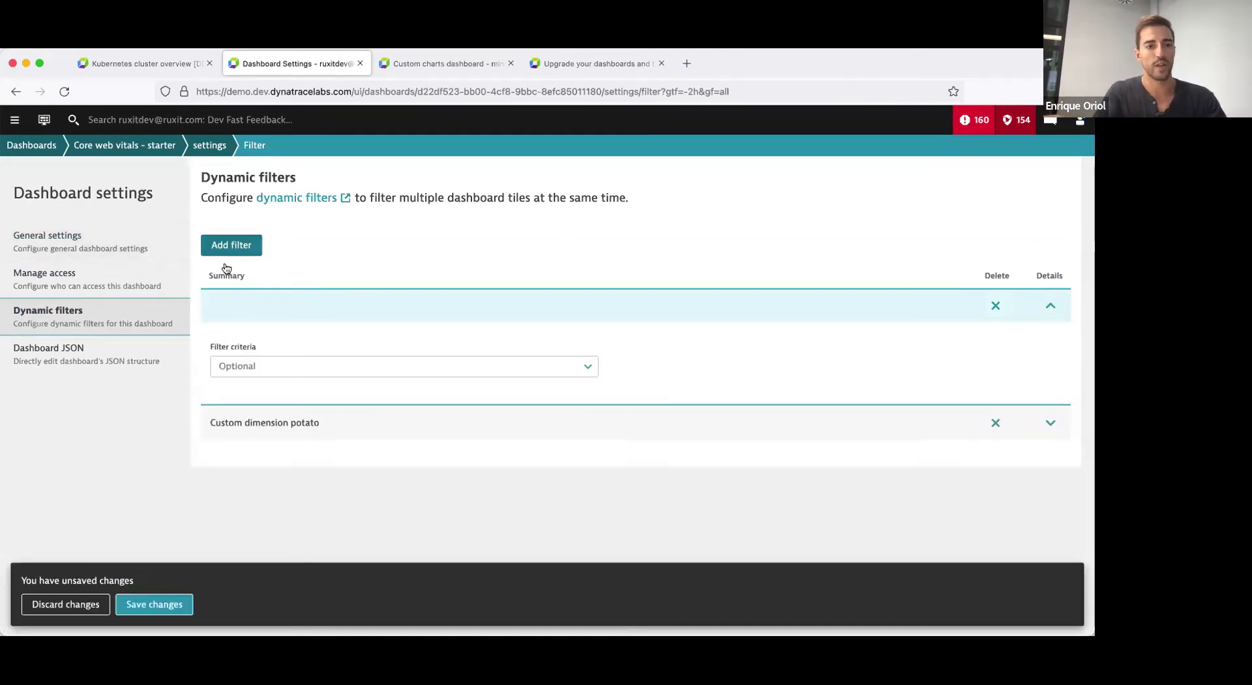
left_click(248, 366)
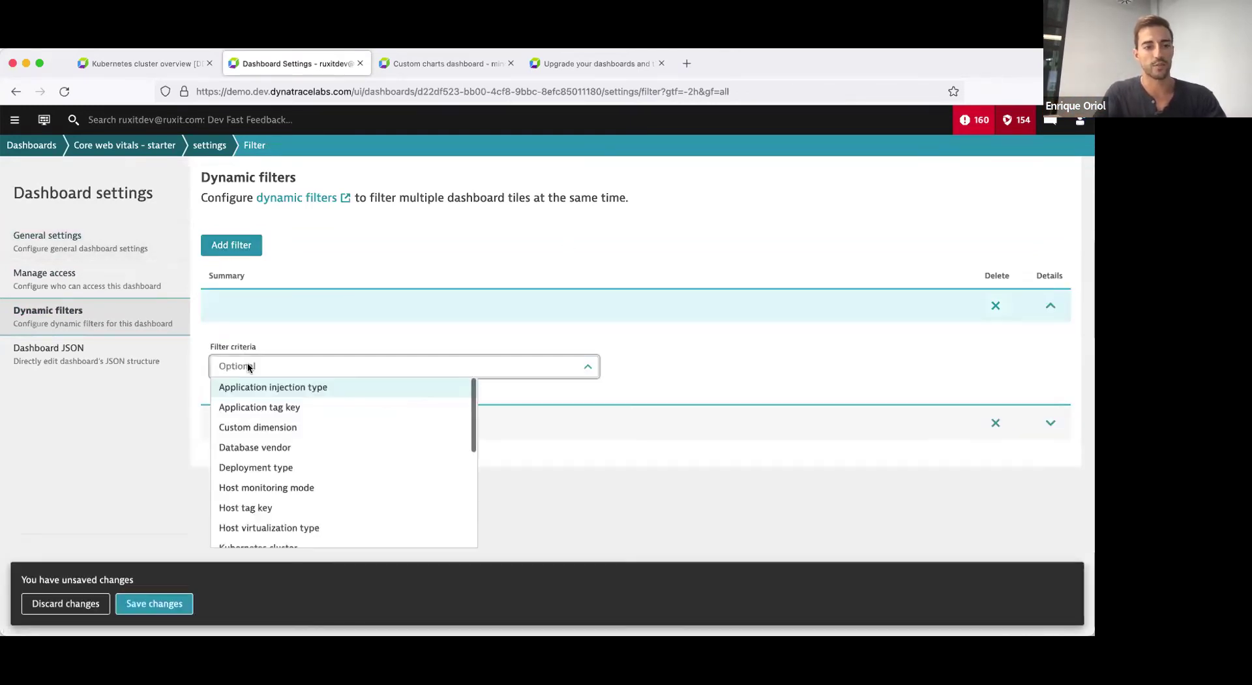
left_click(250, 425)
left_click(250, 420)
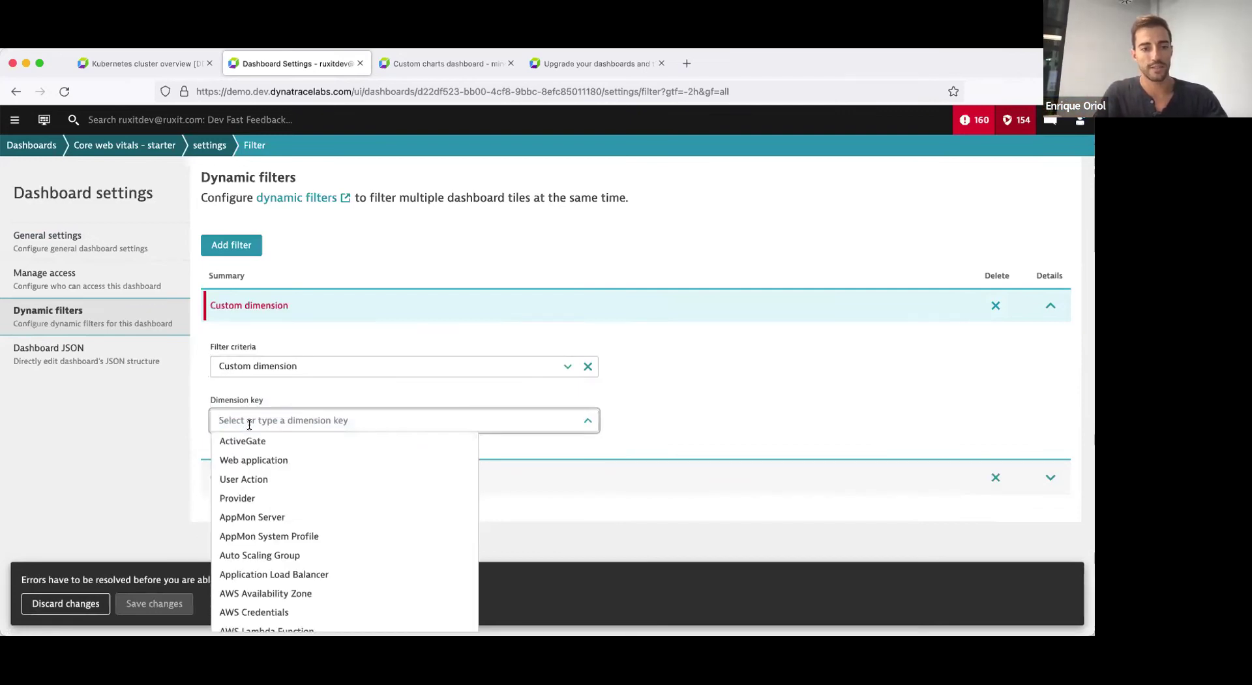
left_click(249, 462)
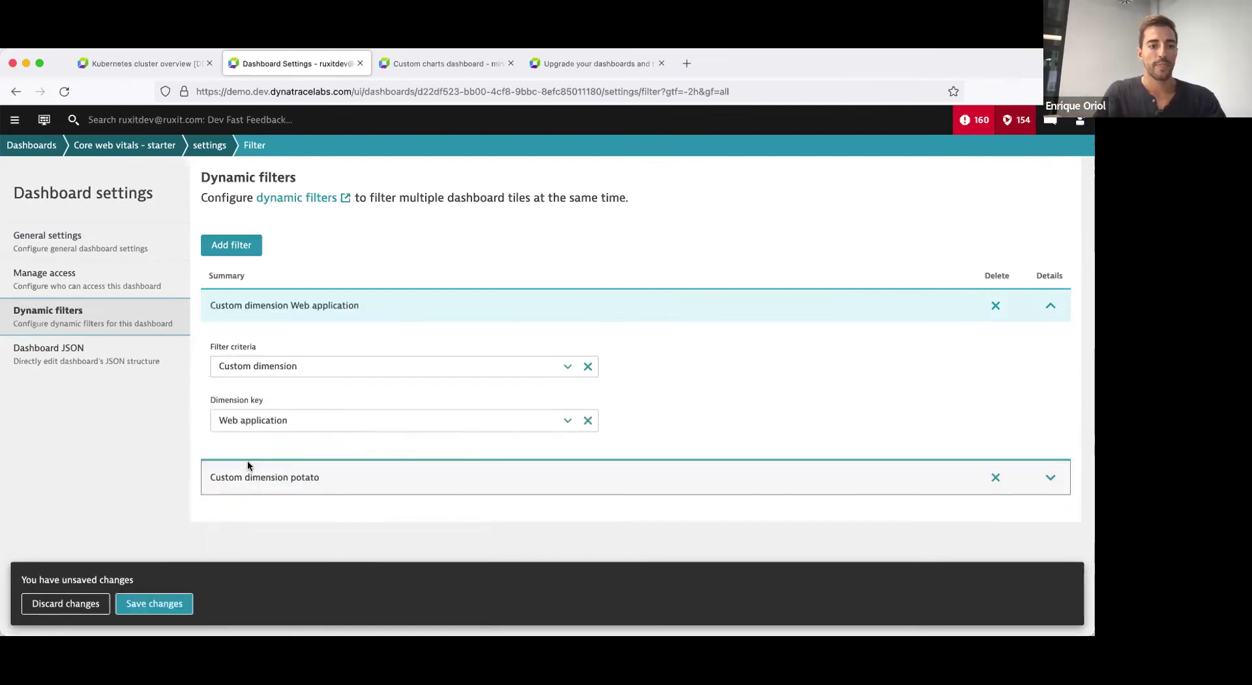
left_click(171, 603)
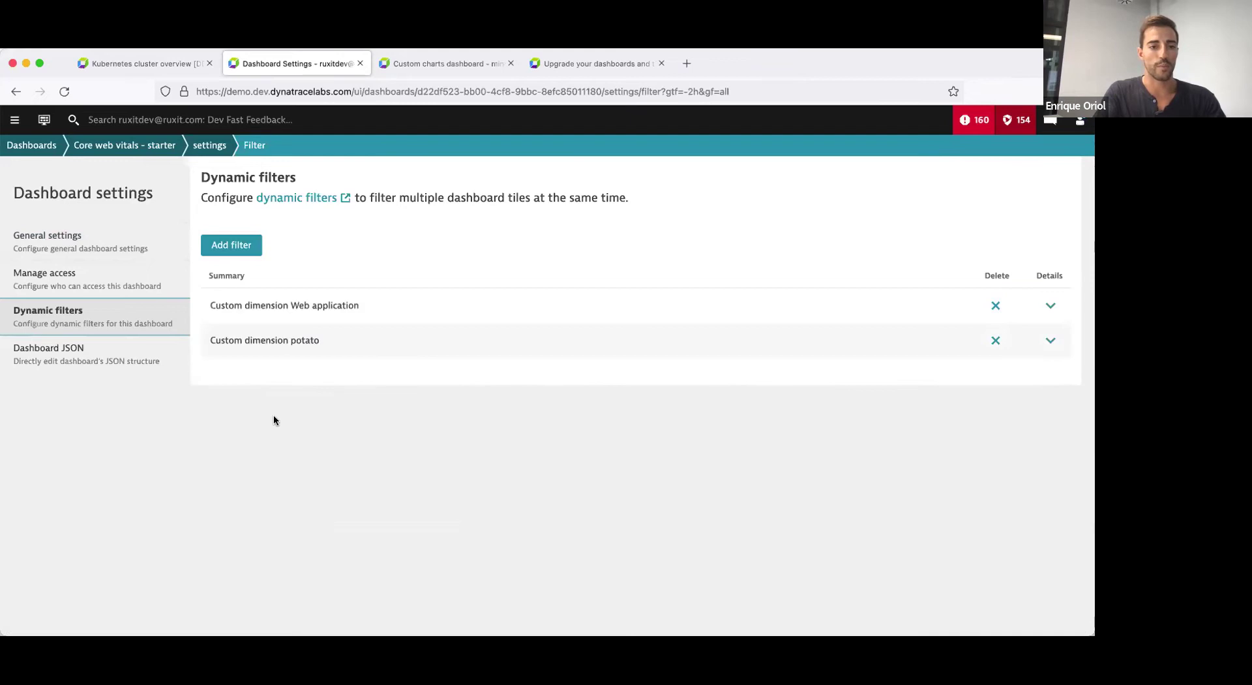
- Return to the "Core web vitals - starter" dashboard and set its timeframe to Last 7 days
left_click(122, 146)
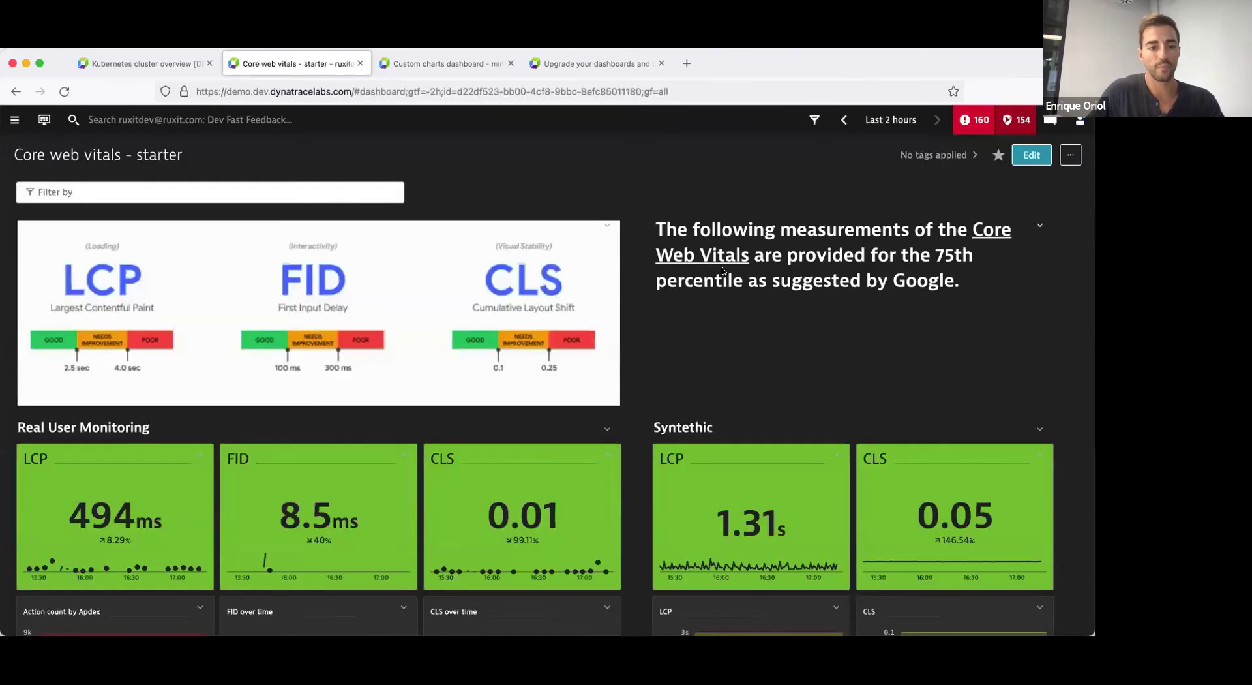
scroll(723, 271, "down", 1)
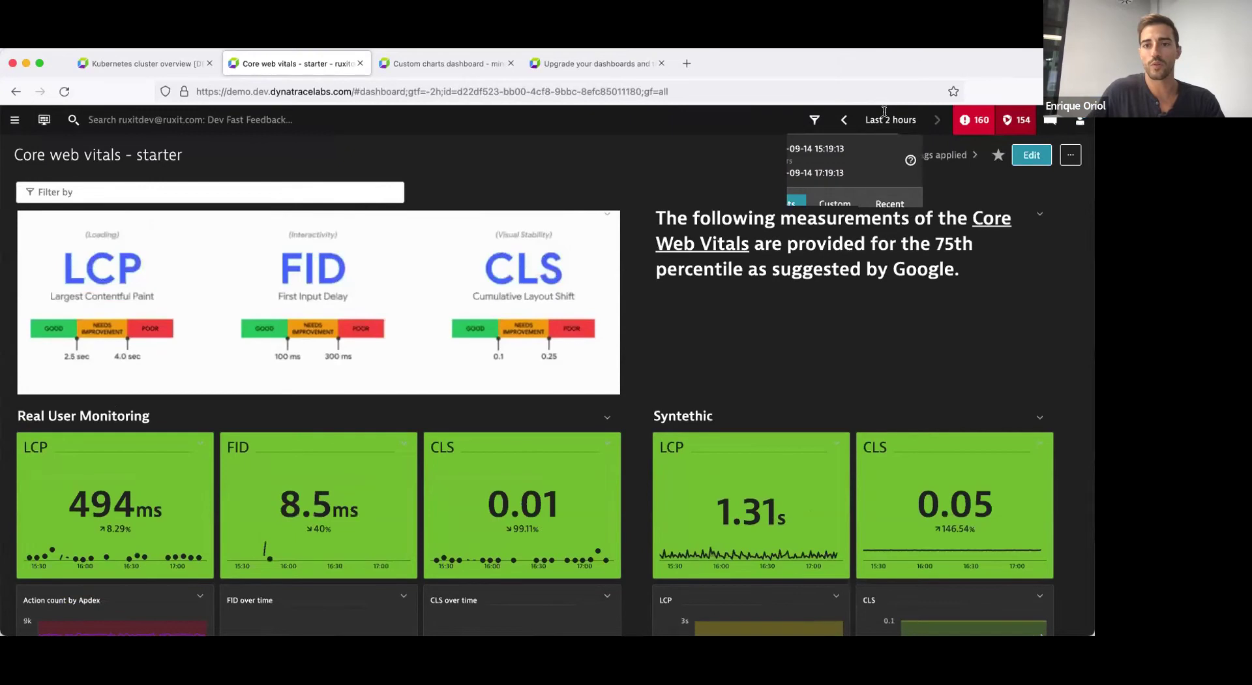
left_click(890, 120)
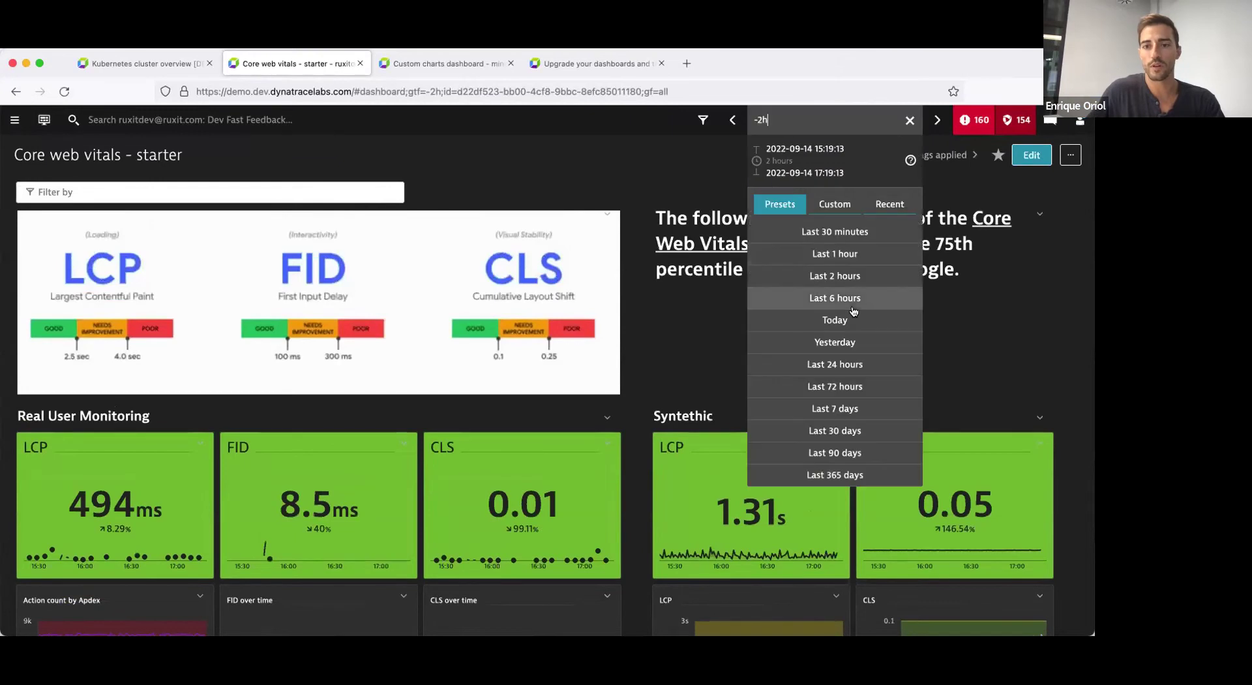
left_click(844, 410)
scroll(737, 375, "down", 5)
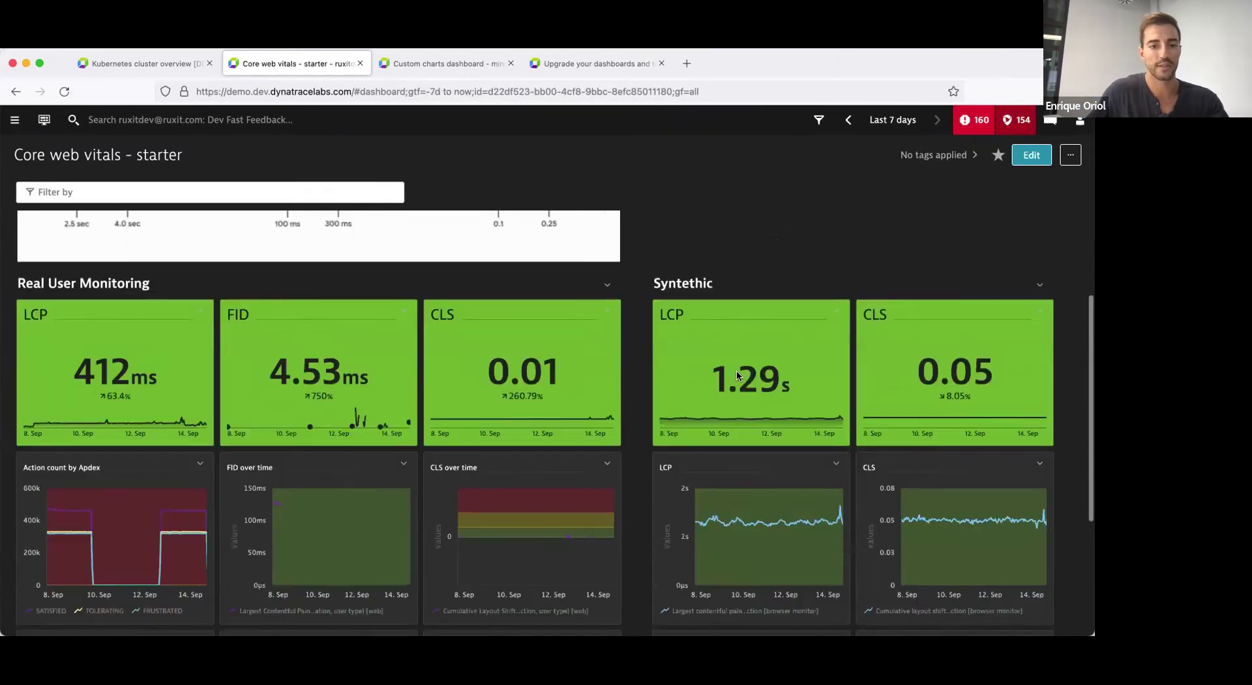
scroll(737, 373, "up", 5)
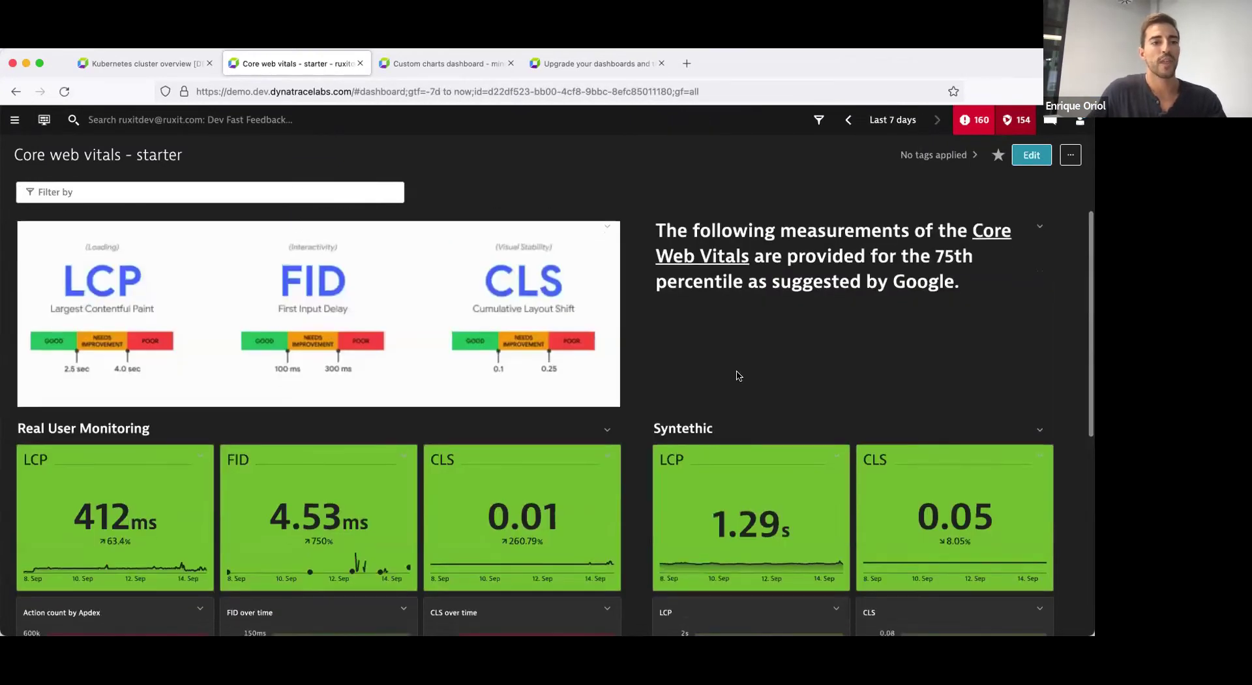
- Filter the dashboard by the custom dimension Web application with the value easytravel-ang.lab.dynatrace.org
left_click(89, 193)
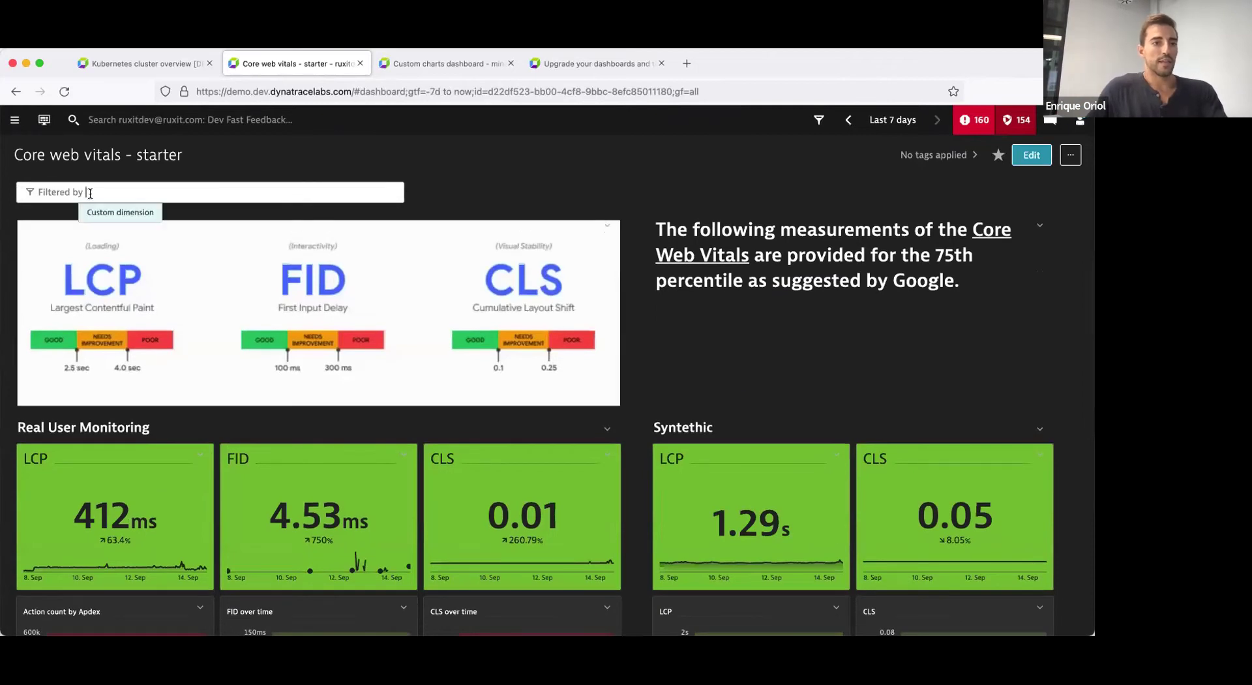
left_click(126, 216)
left_click(199, 234)
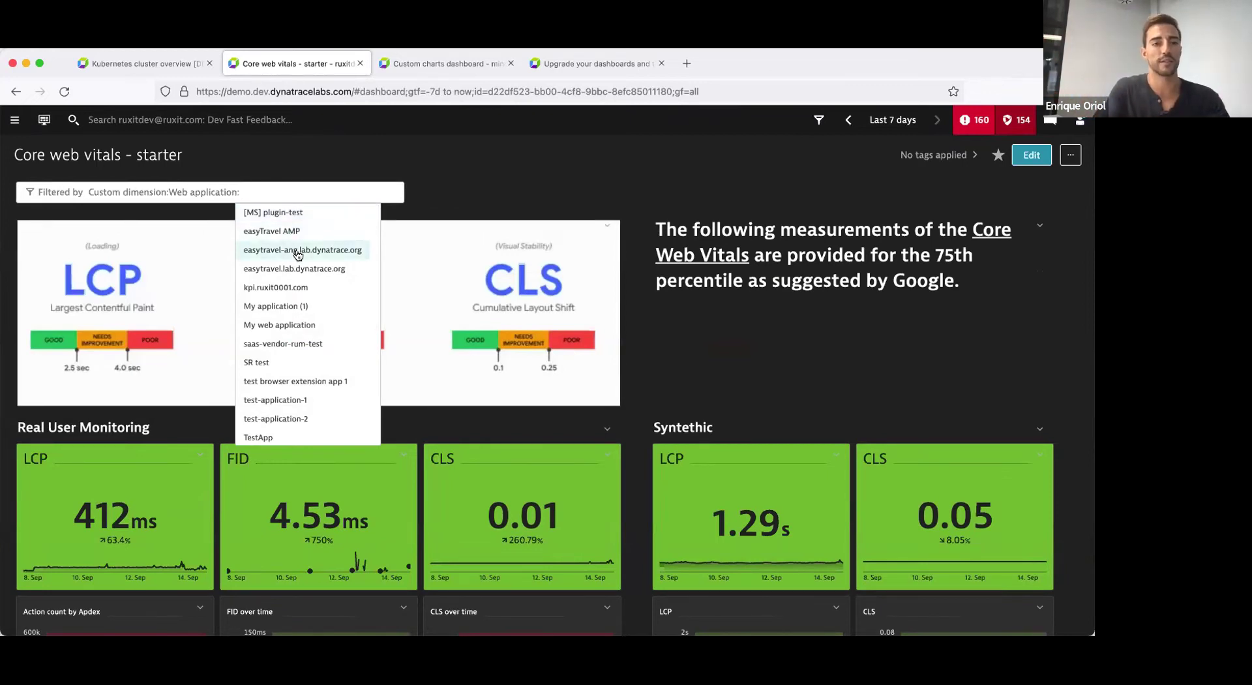
left_click(298, 251)
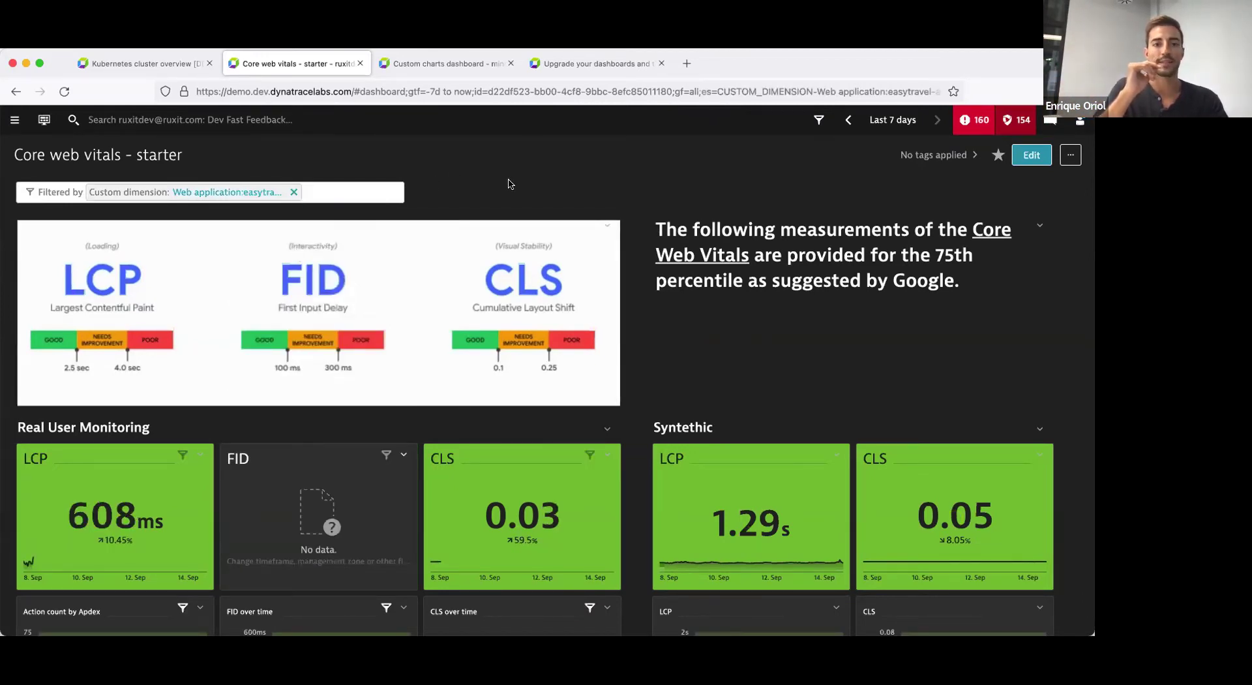
- Examine which Real User Monitoring and Synthetic tiles the dynamic filter applies to, including the CLS key user action tile
scroll(463, 320, "down", 3)
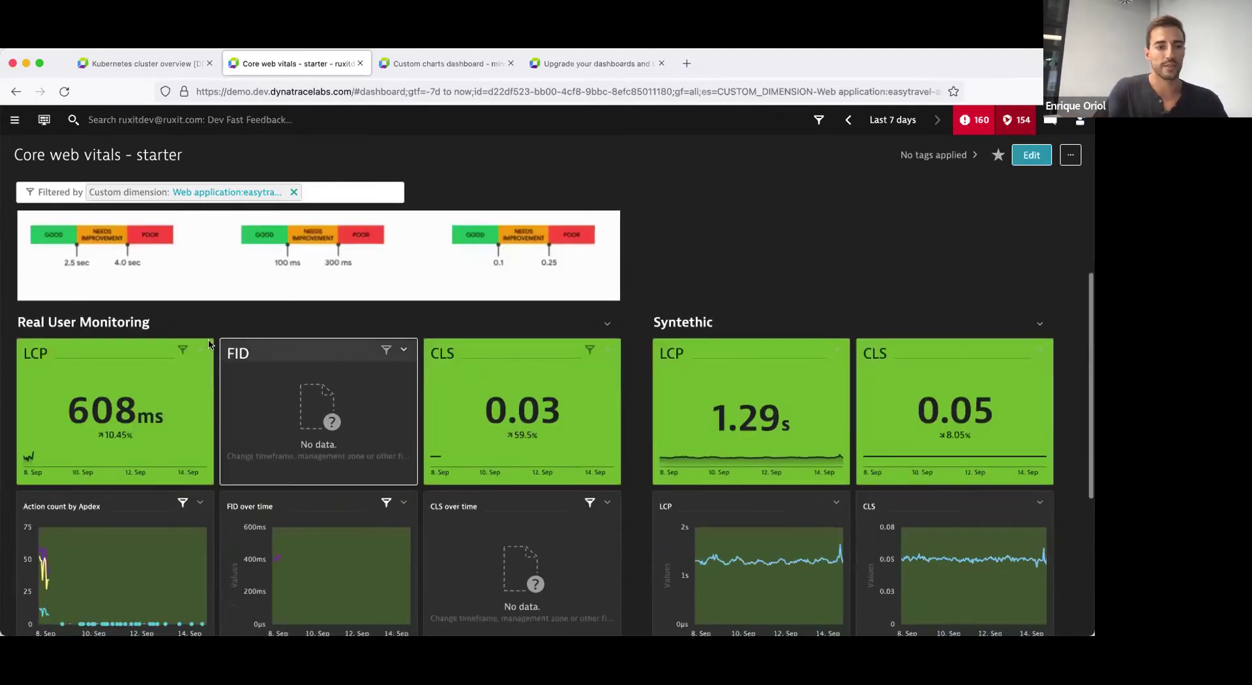
mouse_move(182, 350)
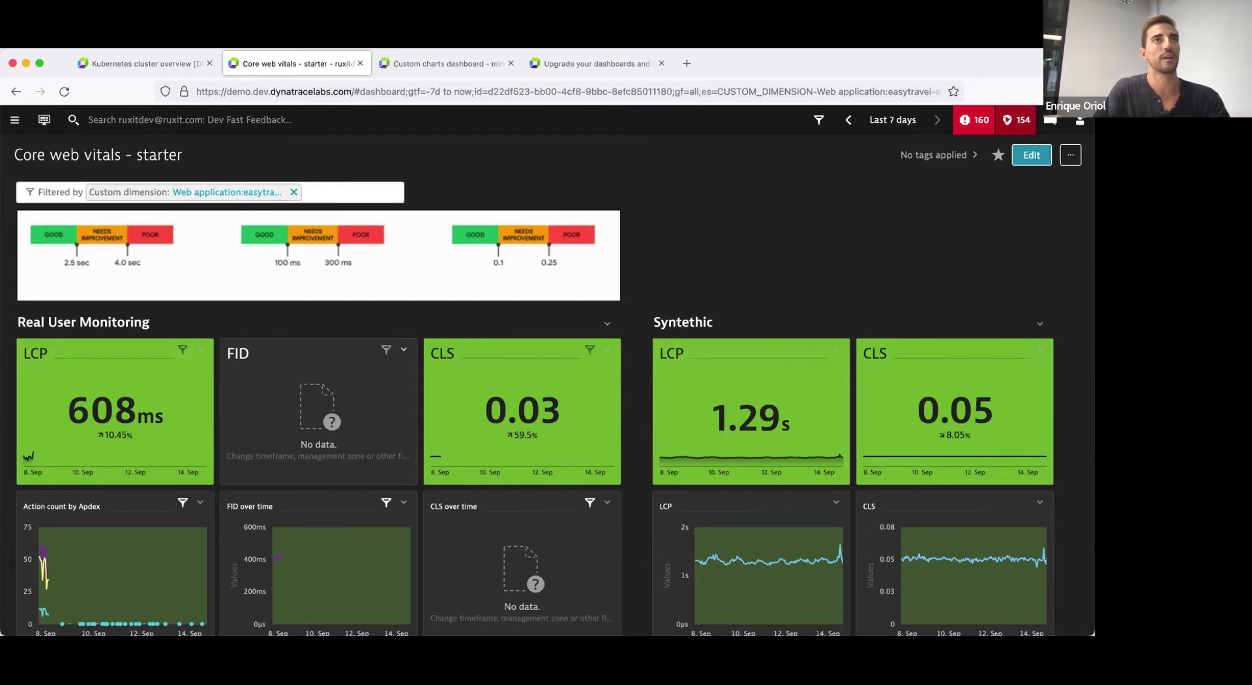
key("super+Tab")
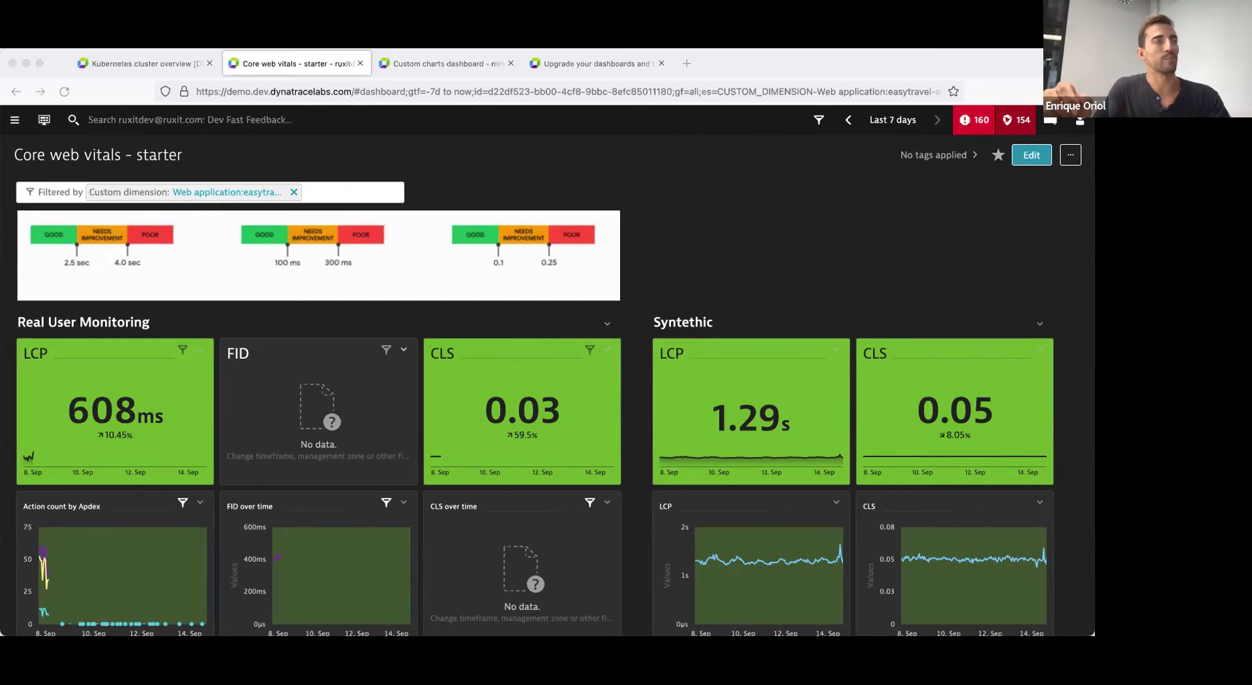
scroll(690, 256, "left", 3)
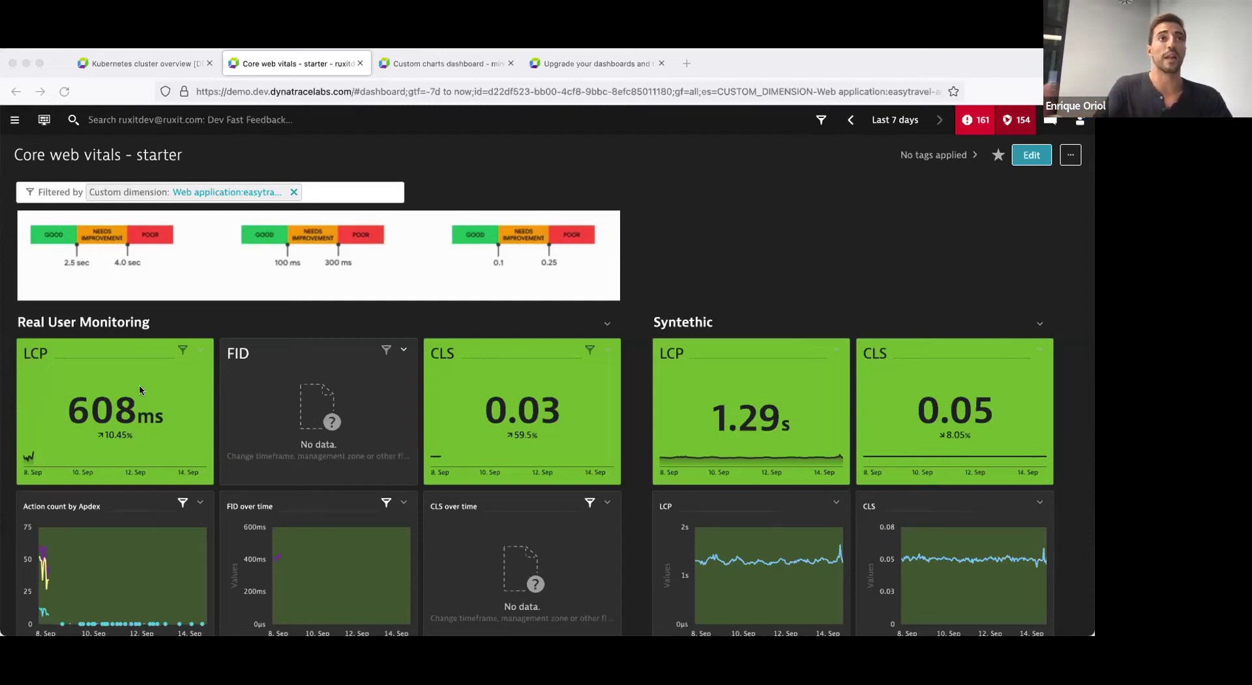
scroll(139, 385, "down", 5)
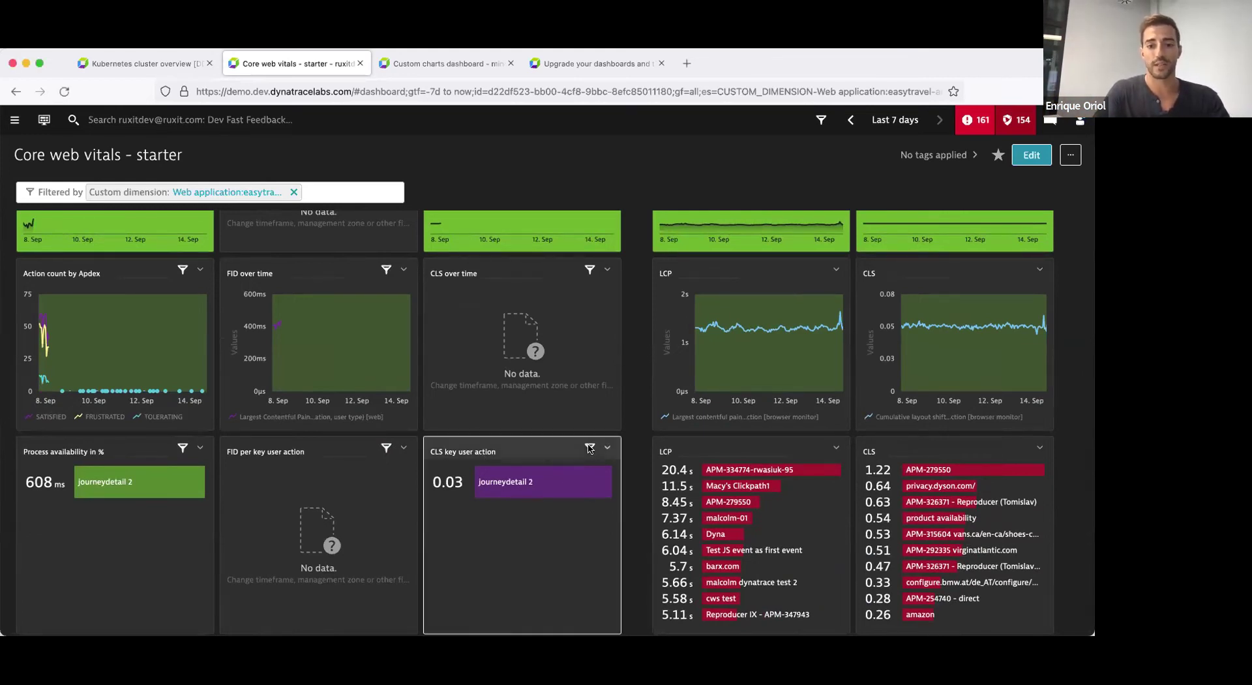
mouse_move(589, 448)
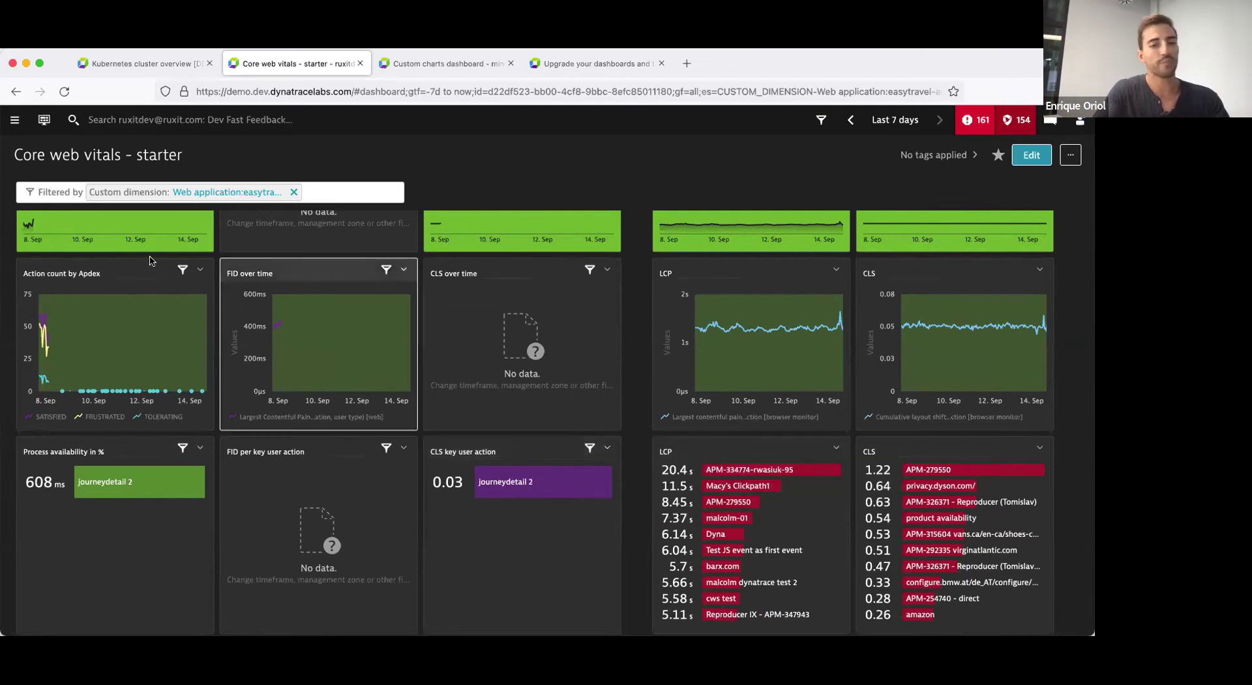
- Open the CLS key user action tile's data explorer configuration in a new browser tab and switch to it
left_click(607, 449)
left_click(548, 485, "super")
left_click(420, 61)
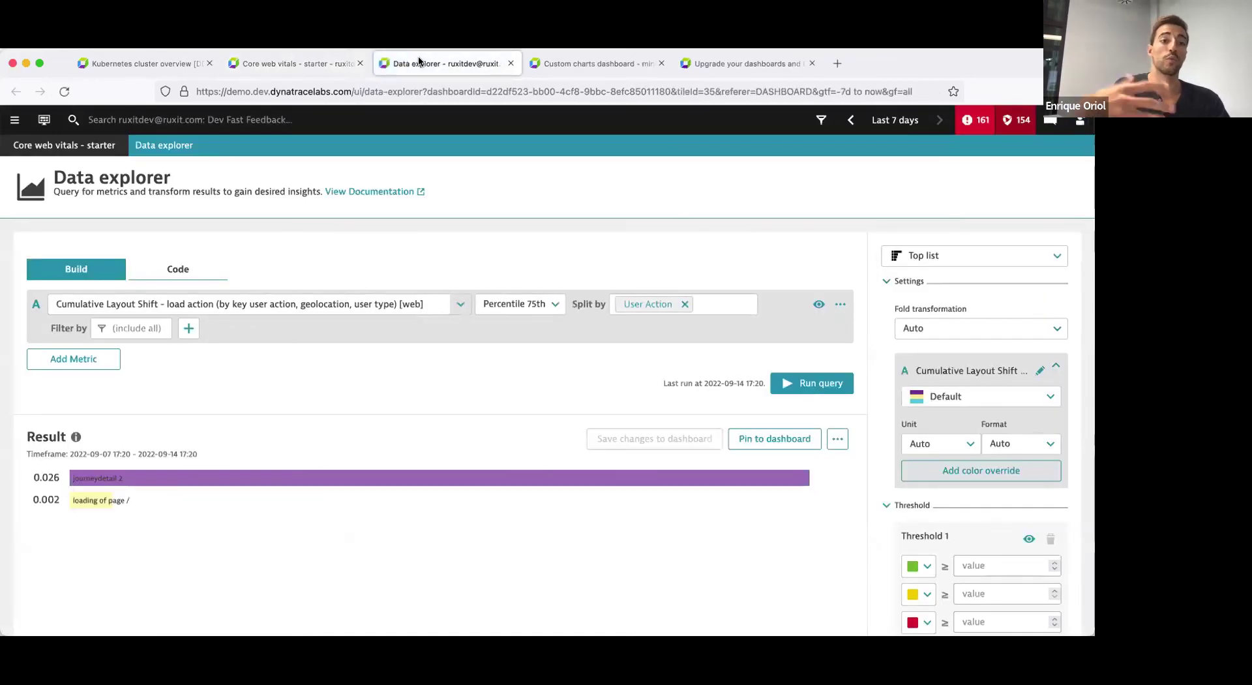
- Switch back to the Core web vitals dashboard and review the web application filter above its tiles
left_click(307, 63)
scroll(315, 127, "up", 3)
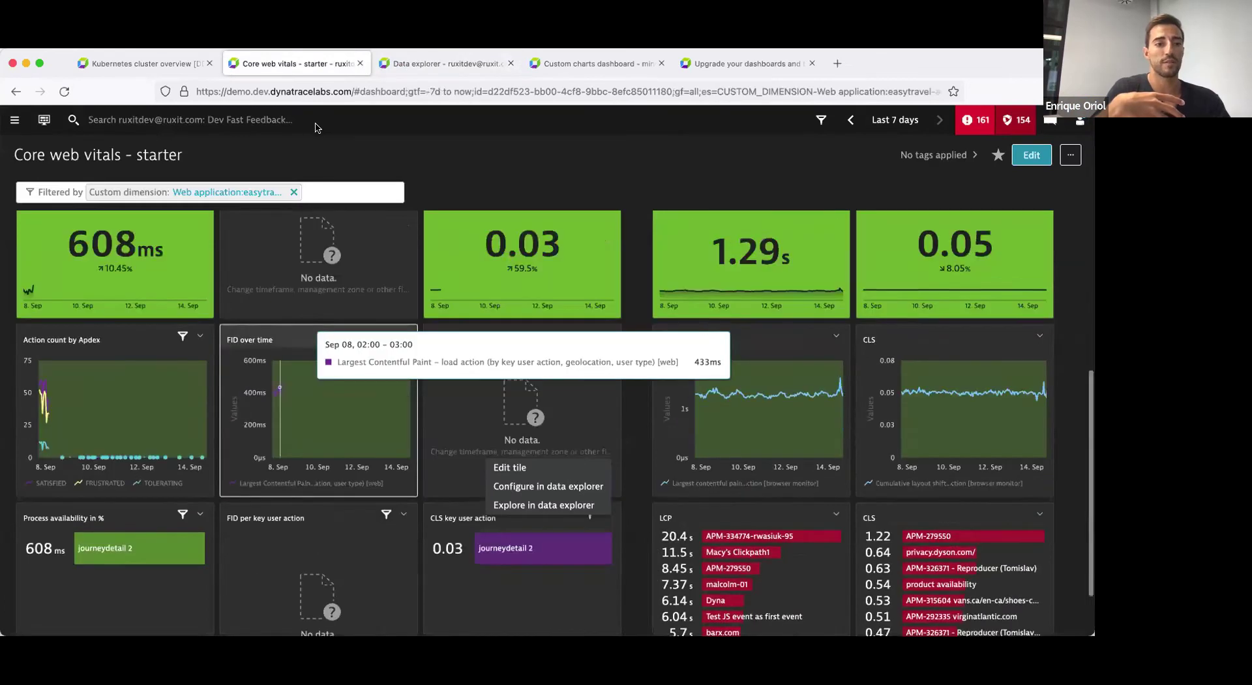
scroll(316, 127, "up", 5)
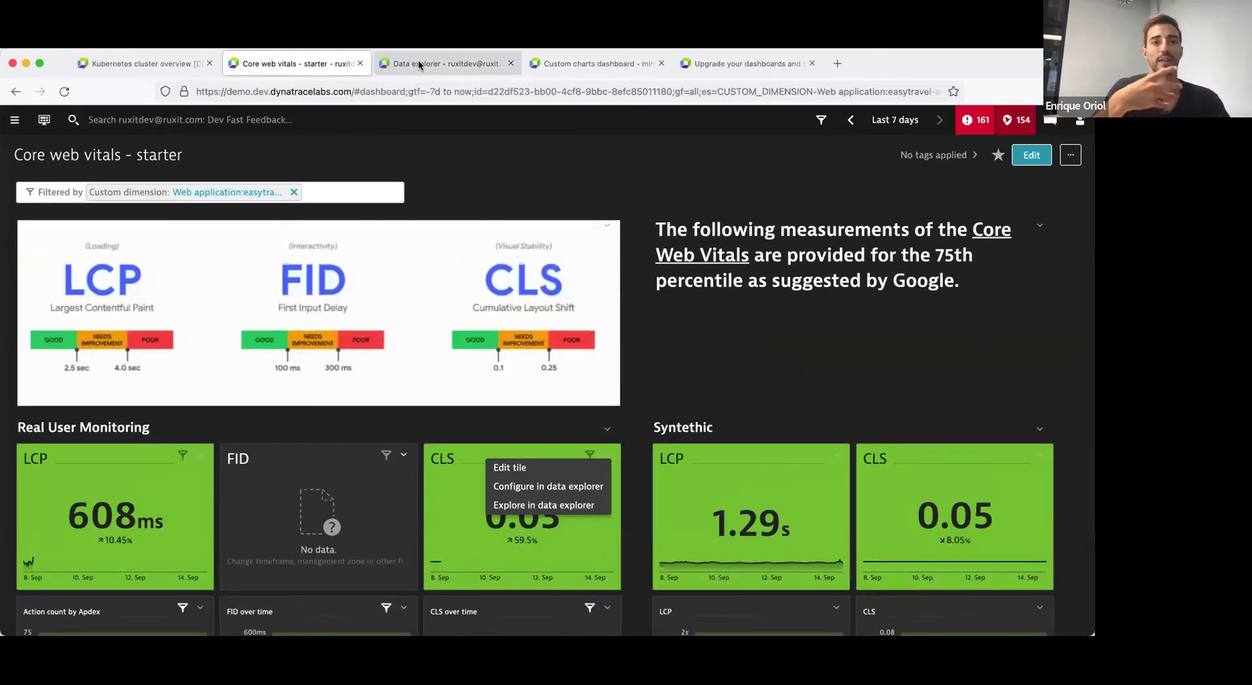
- Switch to the CLS key user action tile's data explorer tab and open the query's filter dimensions
left_click(419, 65)
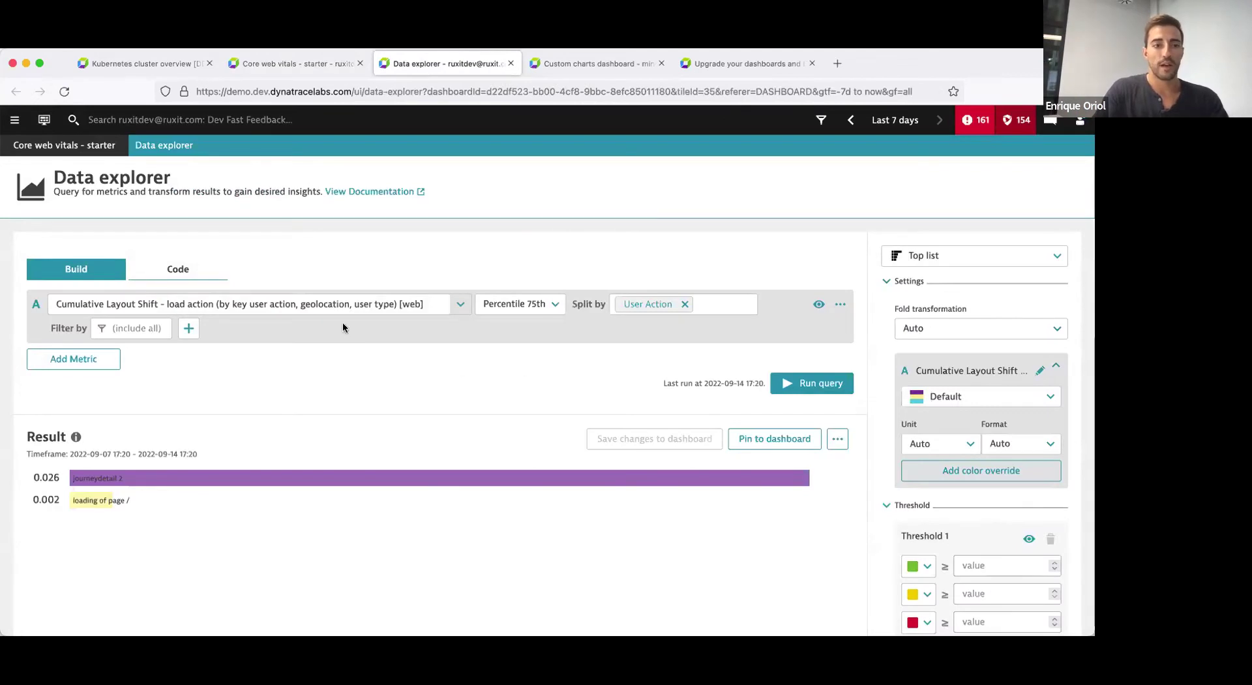
left_click(141, 330)
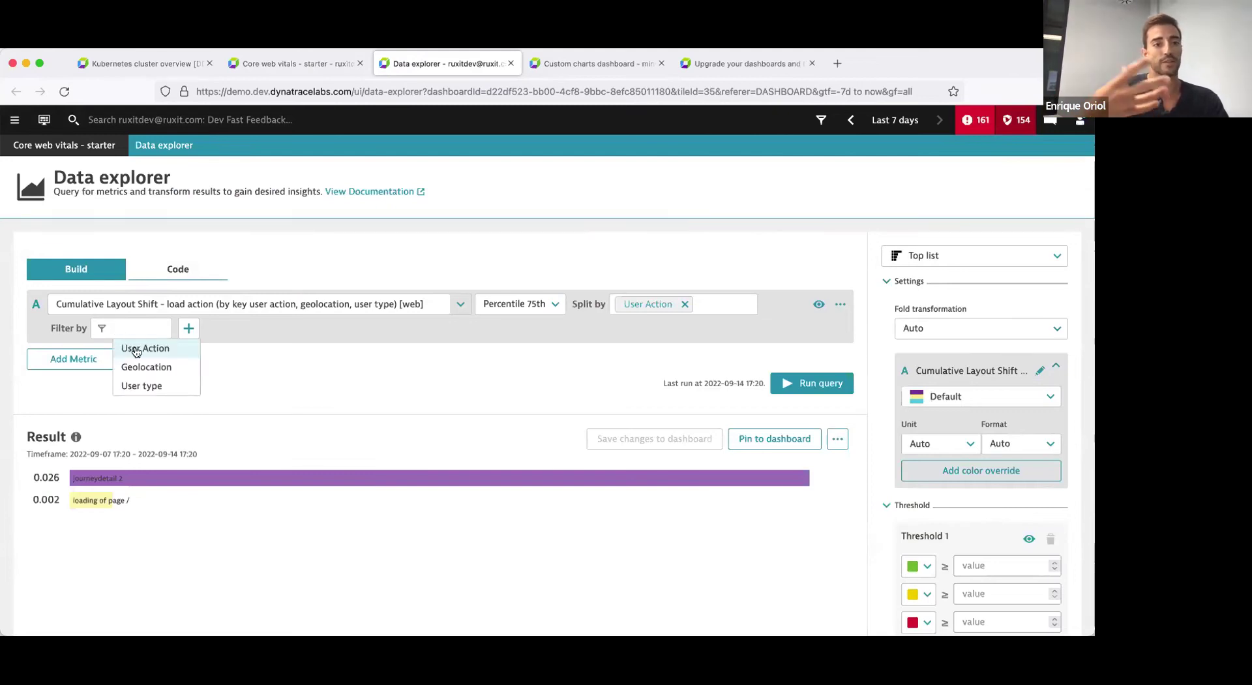
left_click(136, 351)
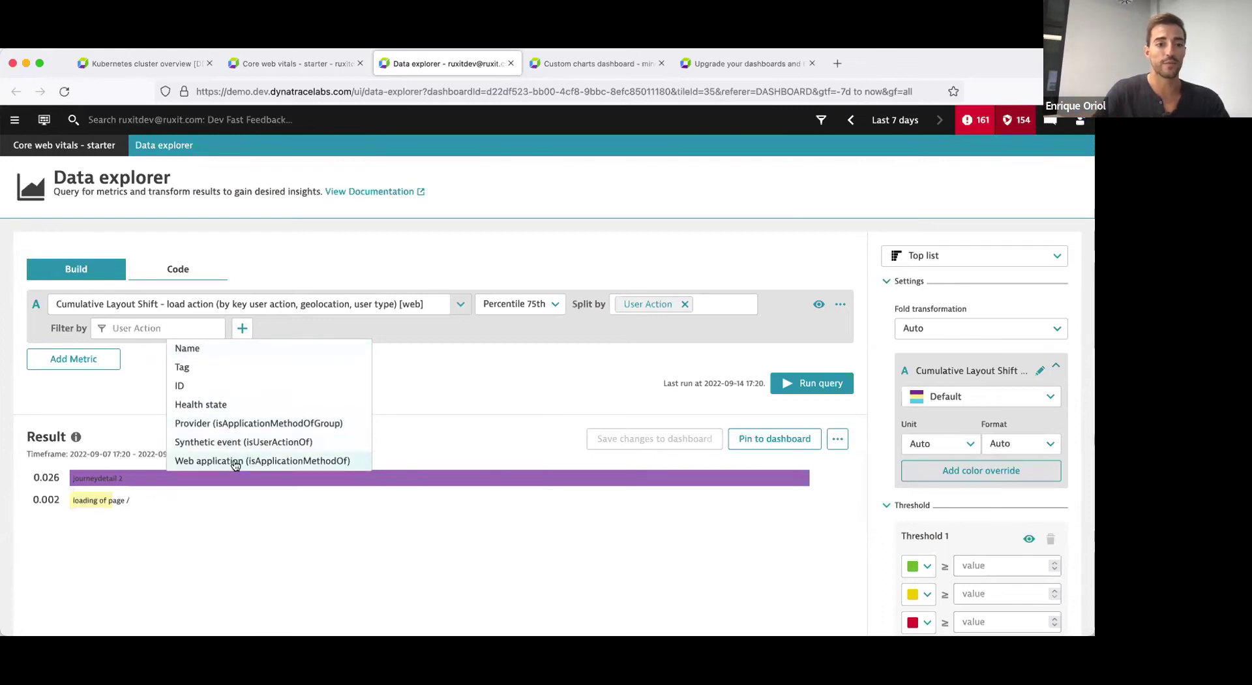
left_click(236, 432)
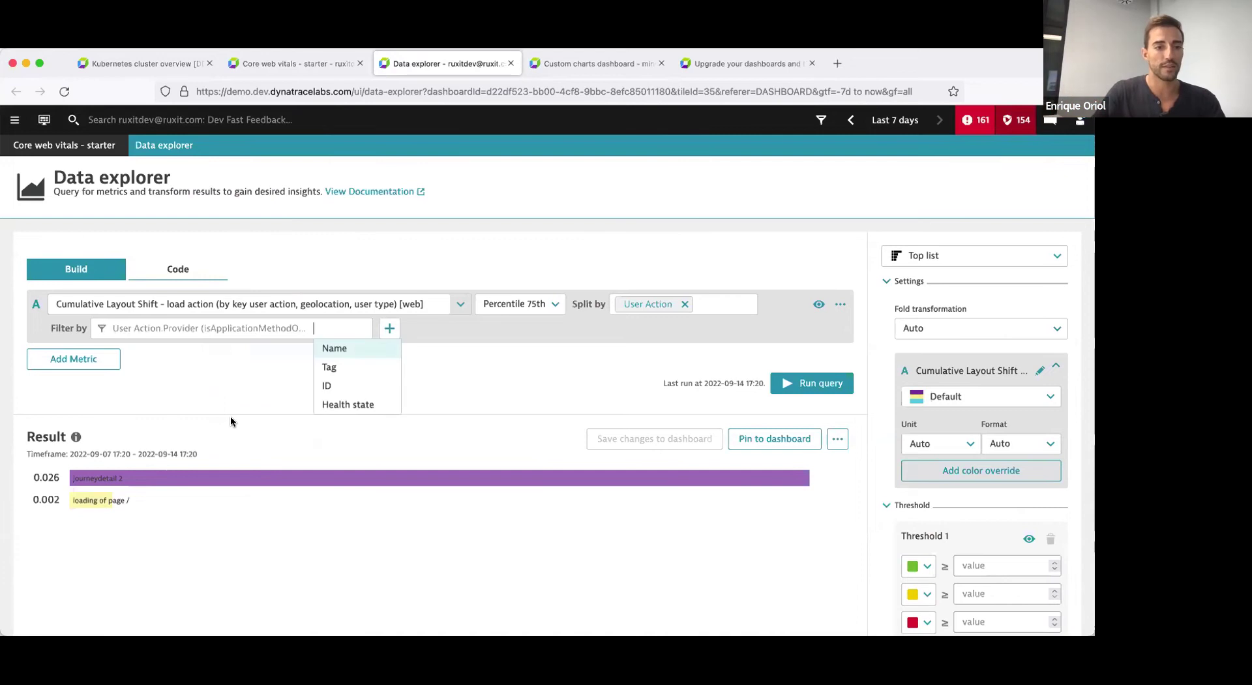
key("BackSpace")
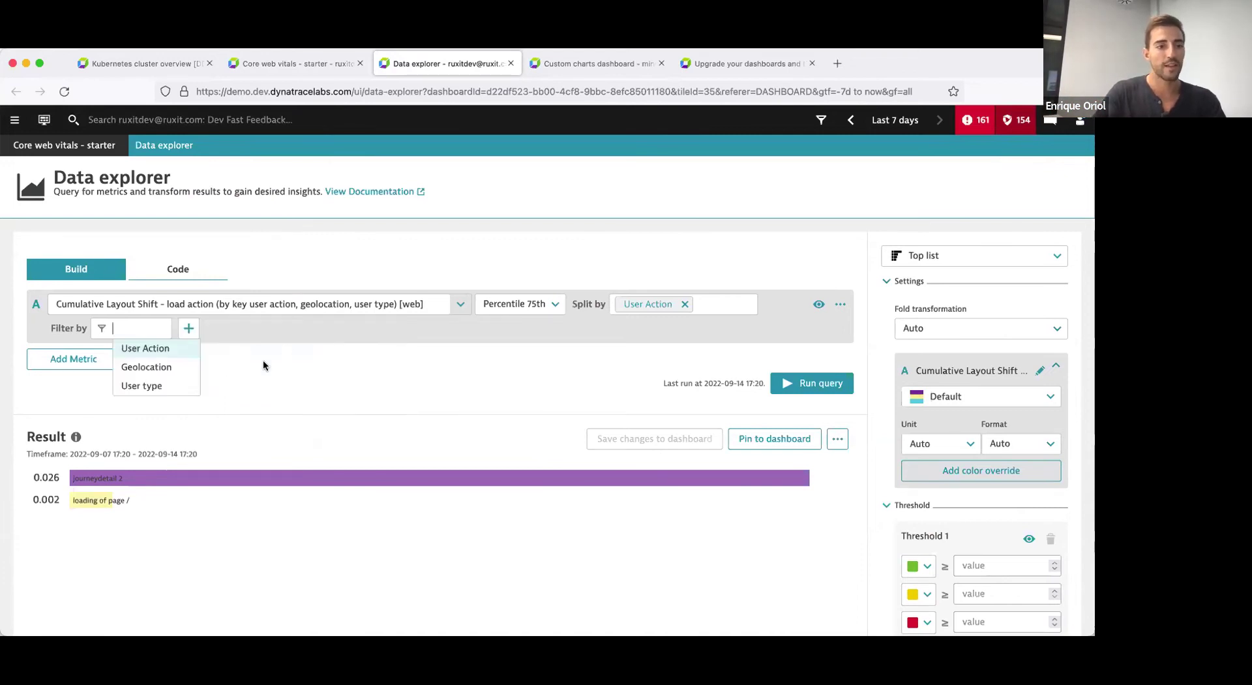
- Filter the Cumulative Layout Shift query by the User Action's Web application name easytravel-ang.lab.dynatrace.org and run the query
left_click(172, 350)
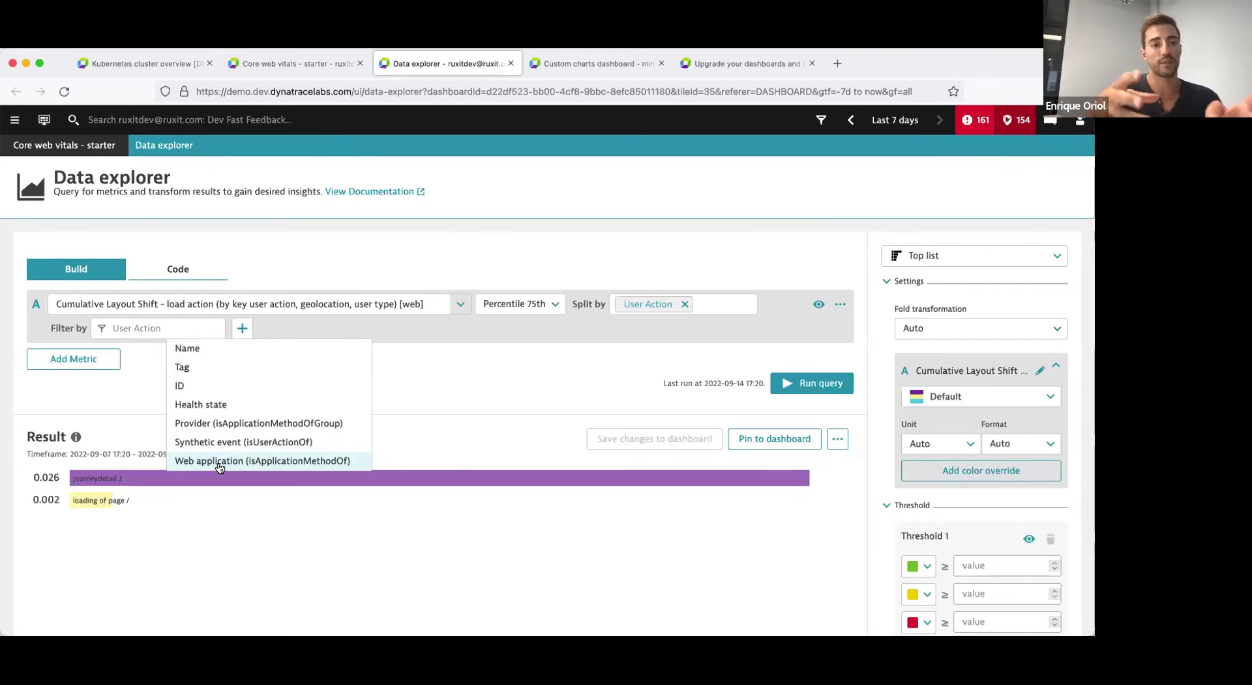
left_click(220, 460)
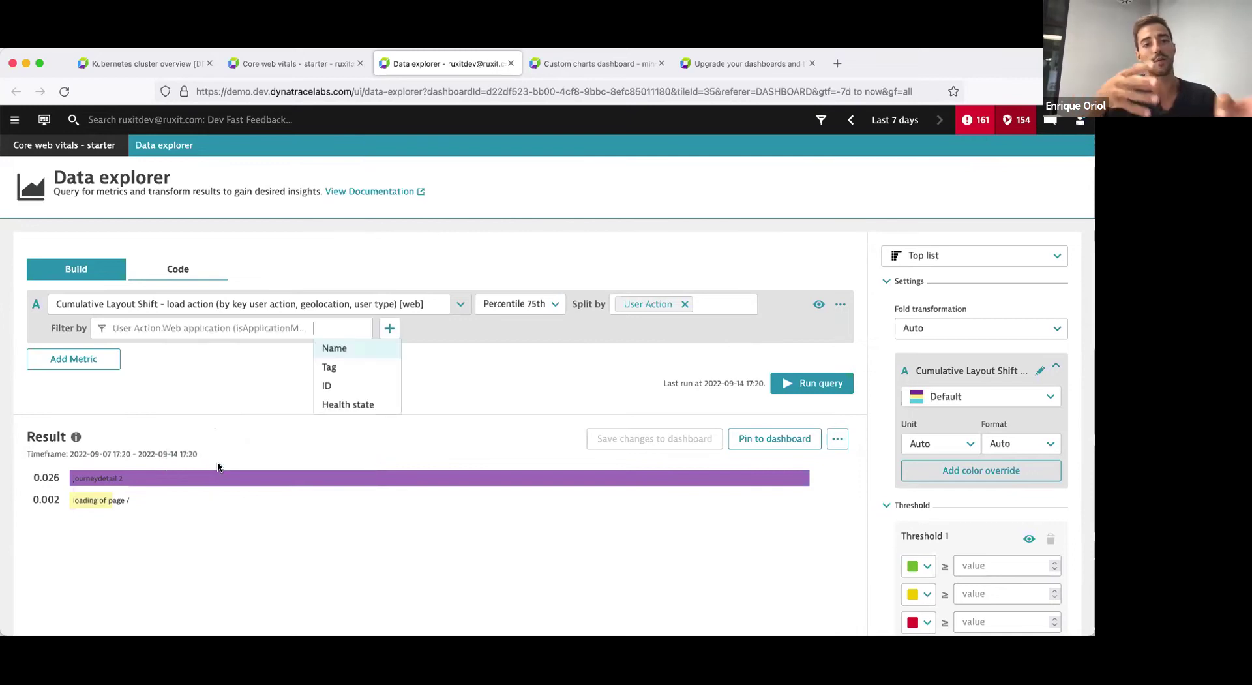
left_click(332, 350)
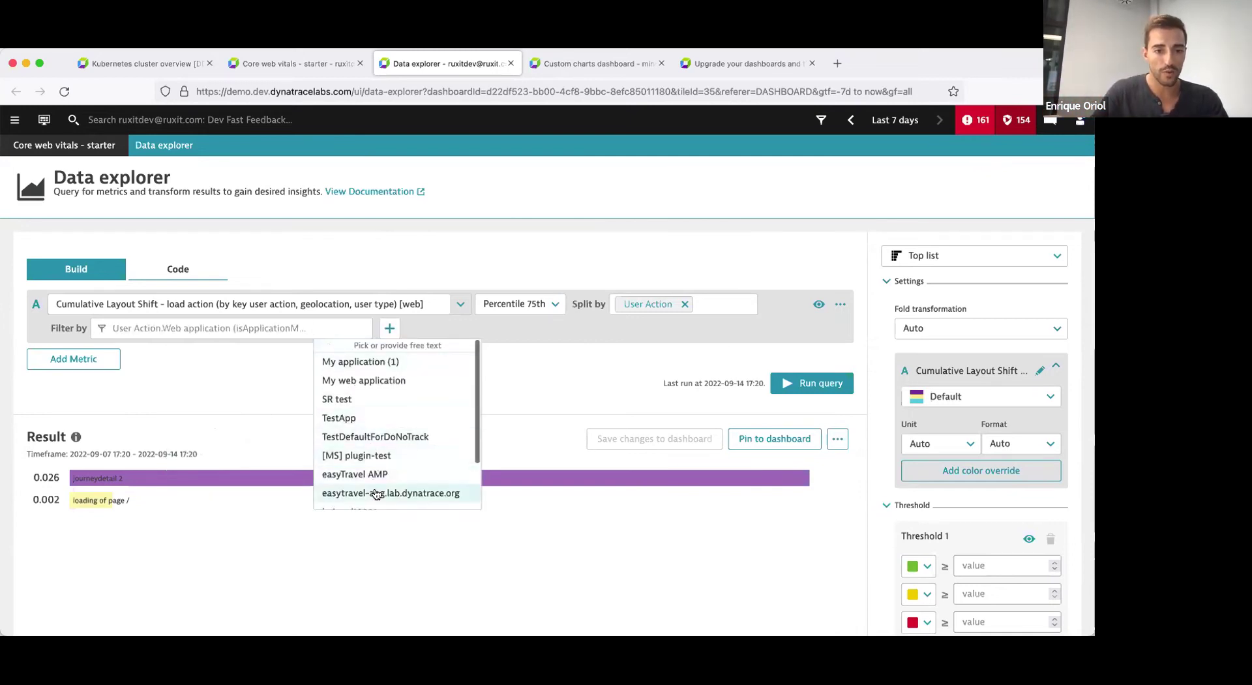
left_click(399, 494)
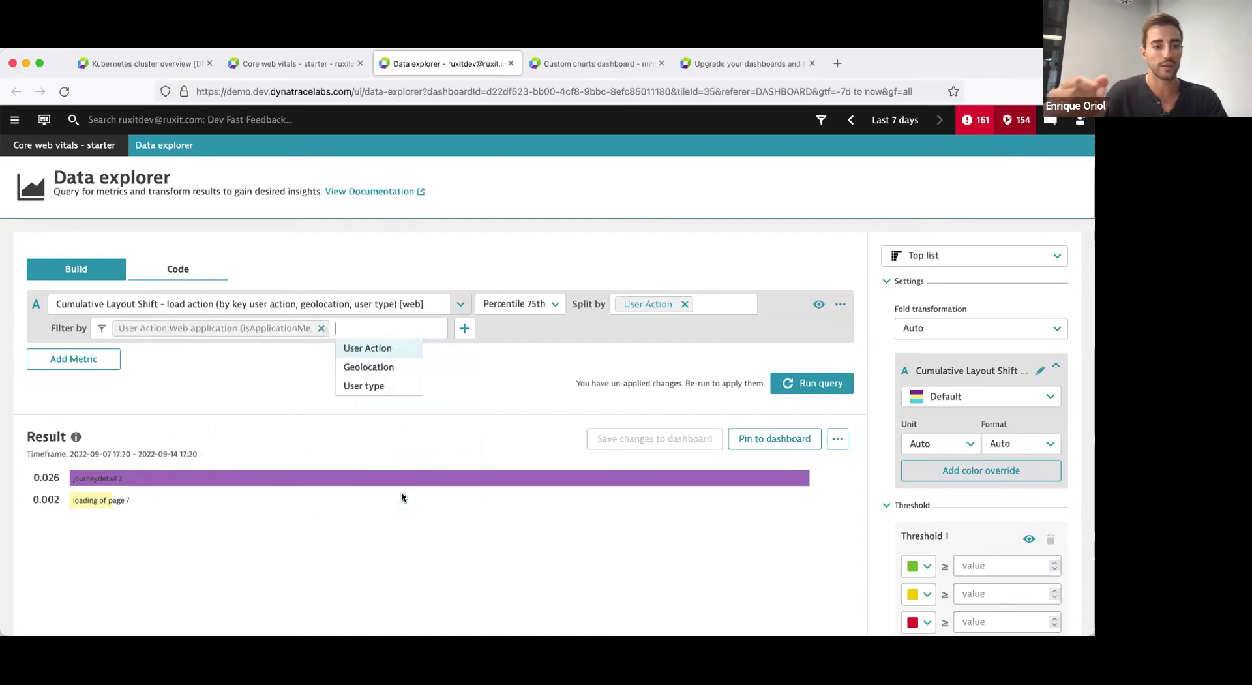
left_click(812, 383)
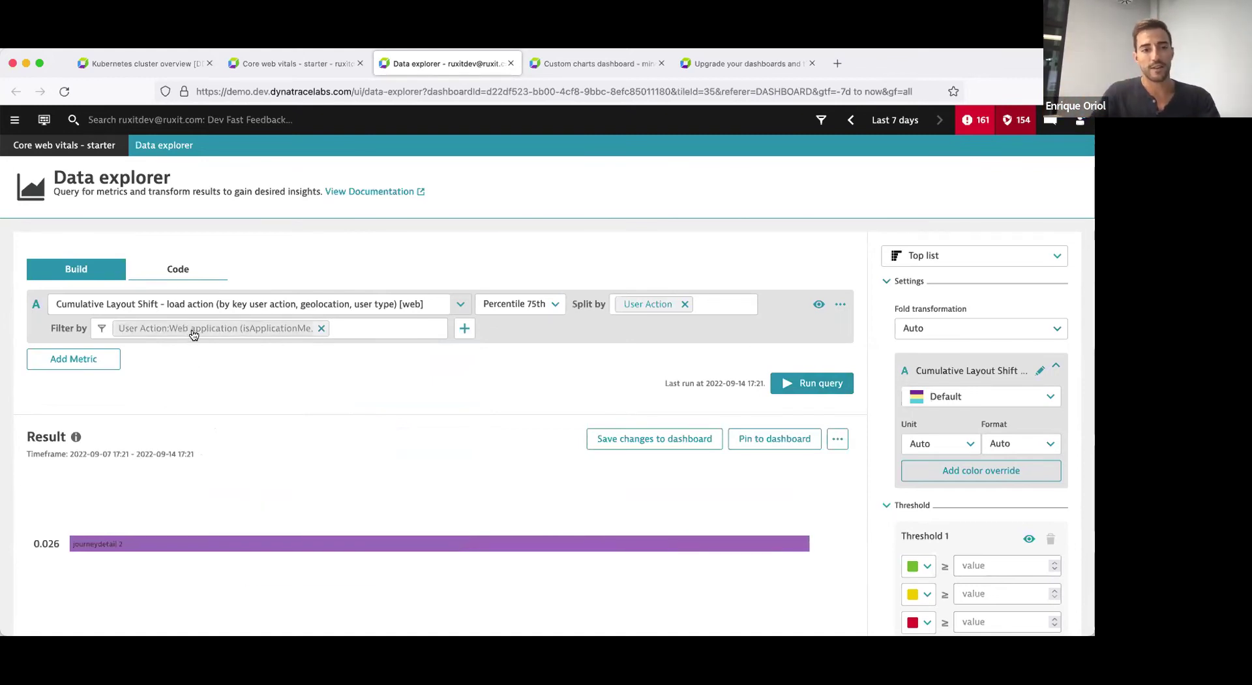
- Show the query as code and highlight its web application filter expression
left_click(174, 273)
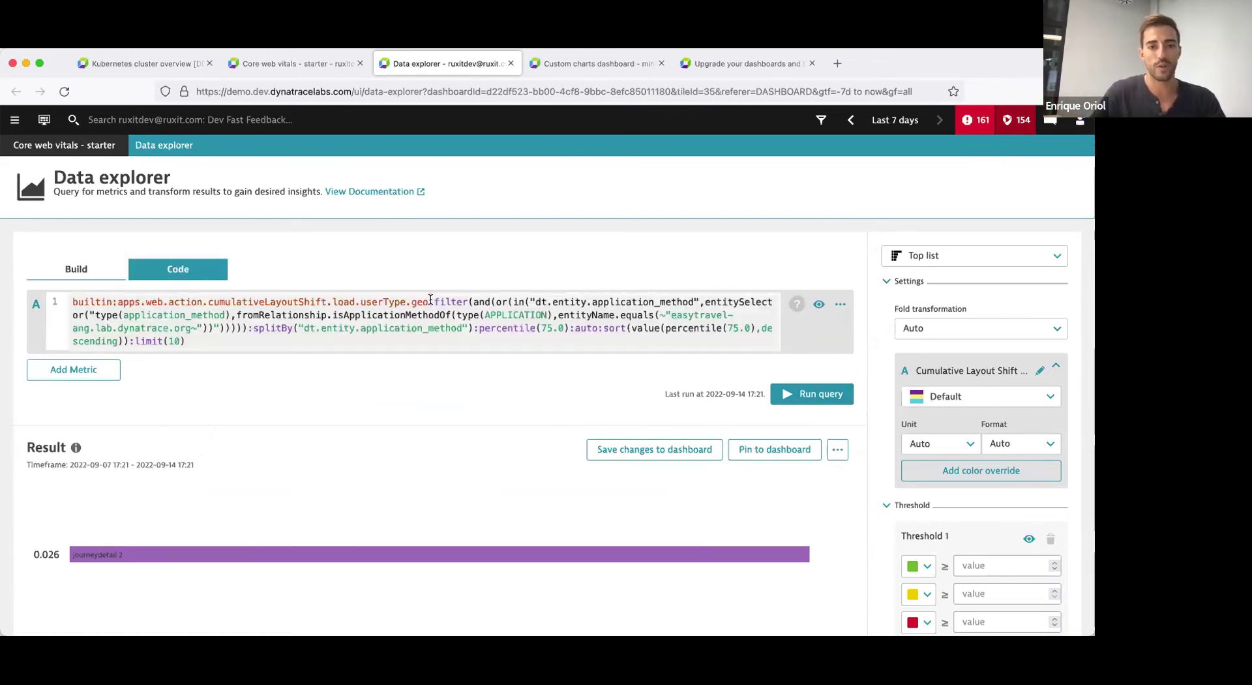
left_click_drag(433, 302, 245, 328)
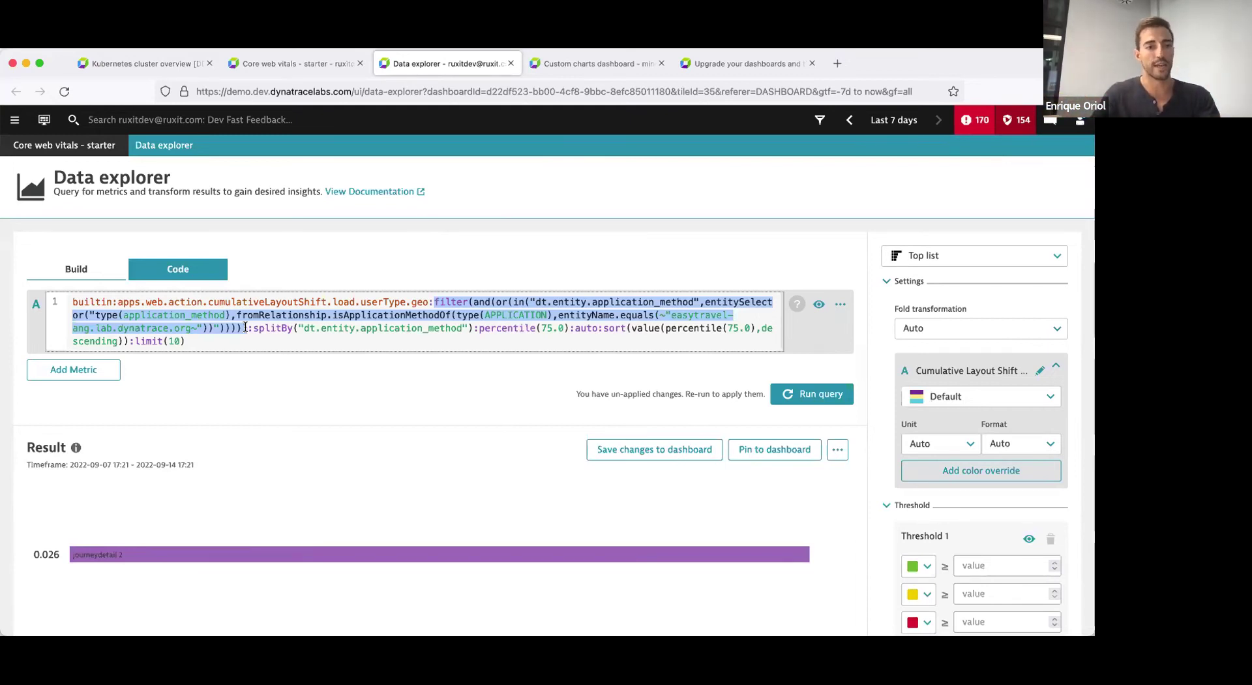
- Close the data explorer tab, return to the Core web vitals dashboard and dismiss the CLS tile's open options
left_click(512, 64)
left_click(317, 64)
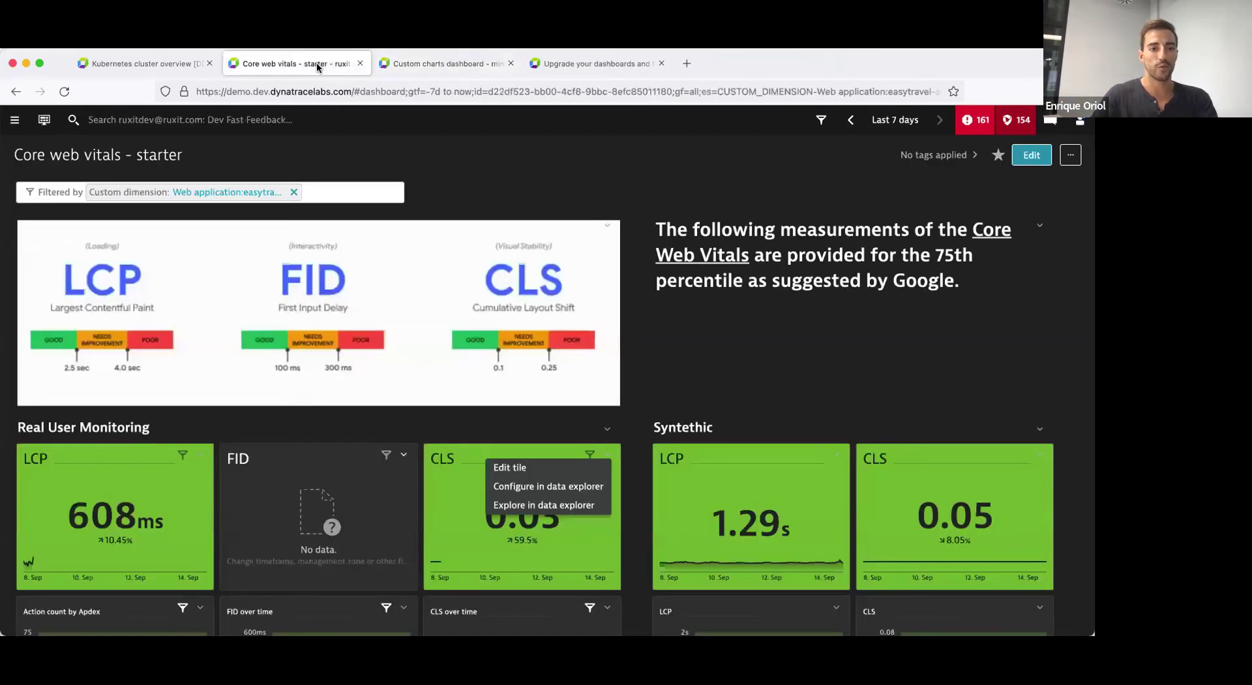
left_click(684, 377)
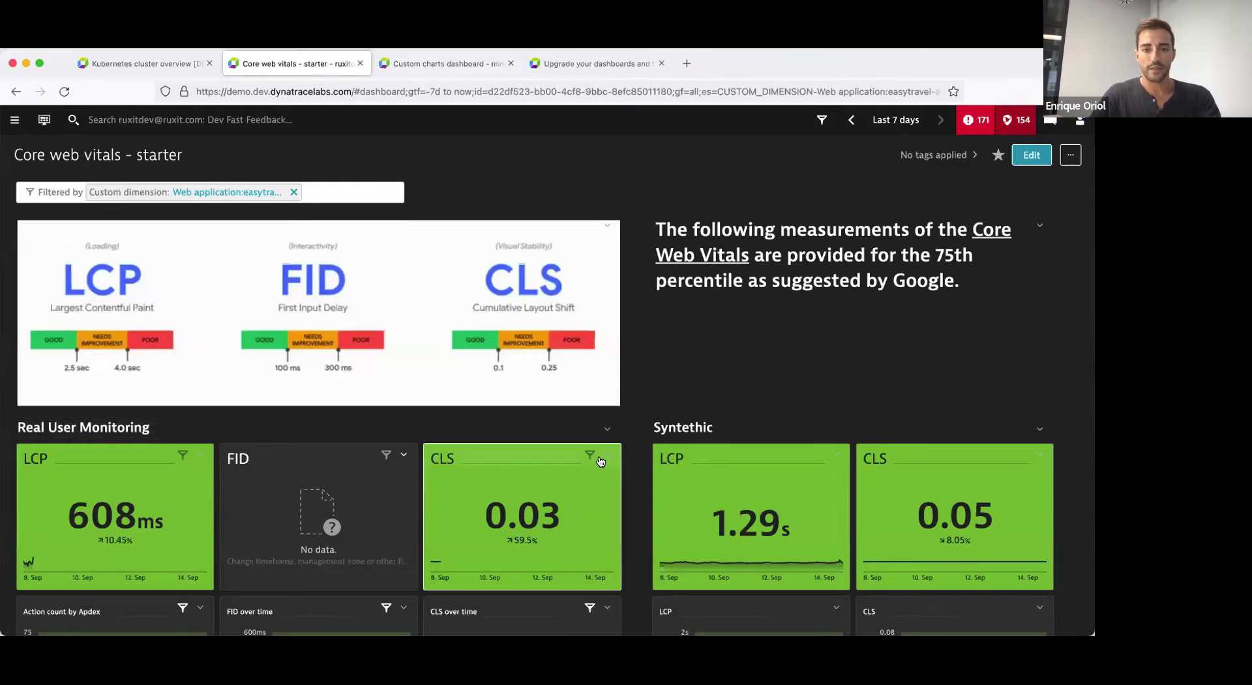
- Compare the options offered on the filtered CLS key user action tile with those on the Synthetic LCP tile
scroll(598, 497, "down", 1)
scroll(597, 497, "down", 6)
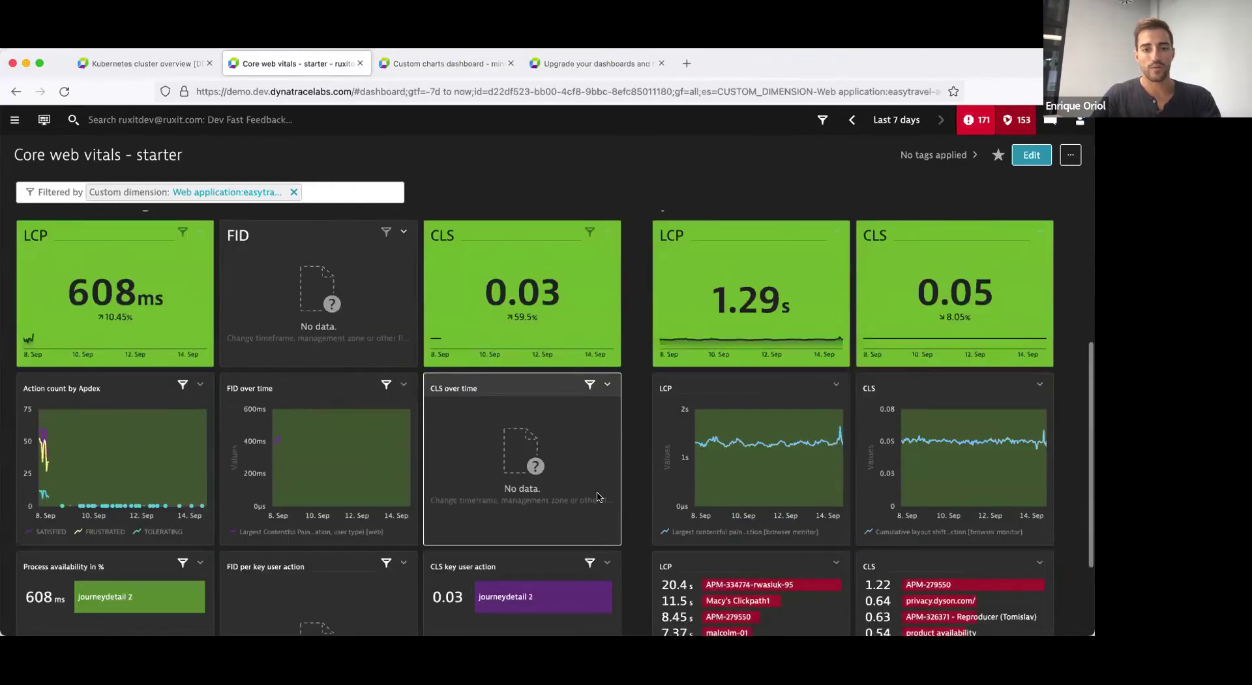
left_click(607, 493)
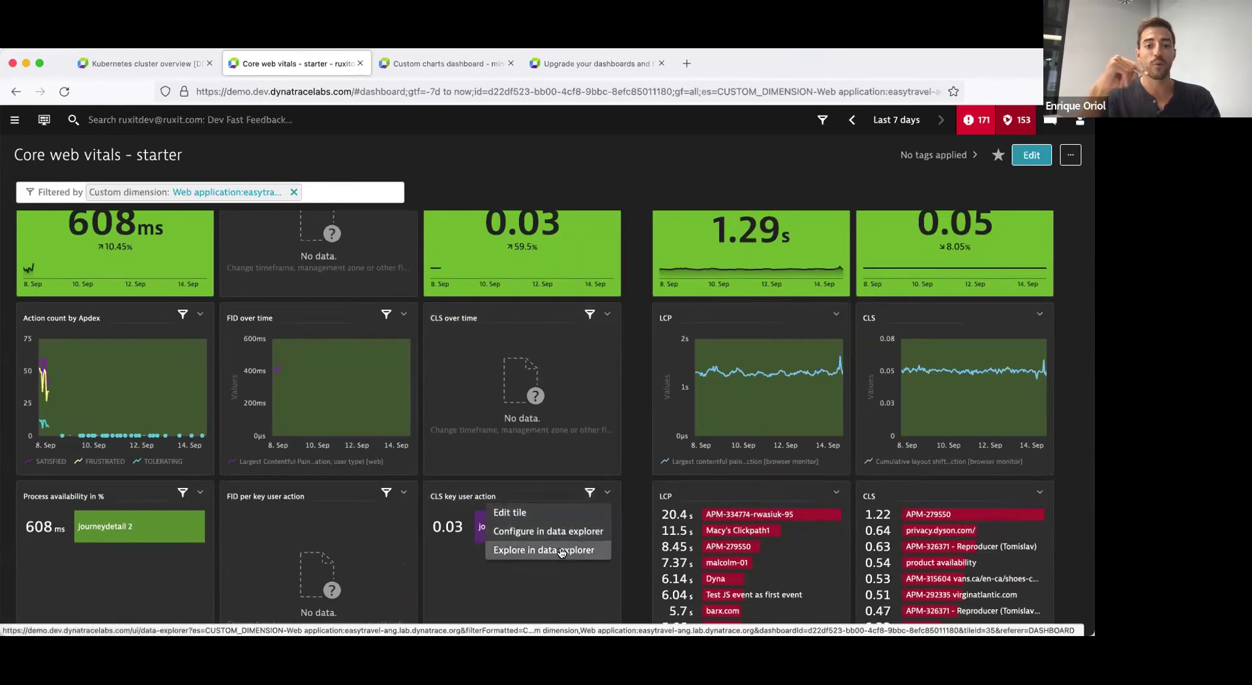
left_click(627, 476)
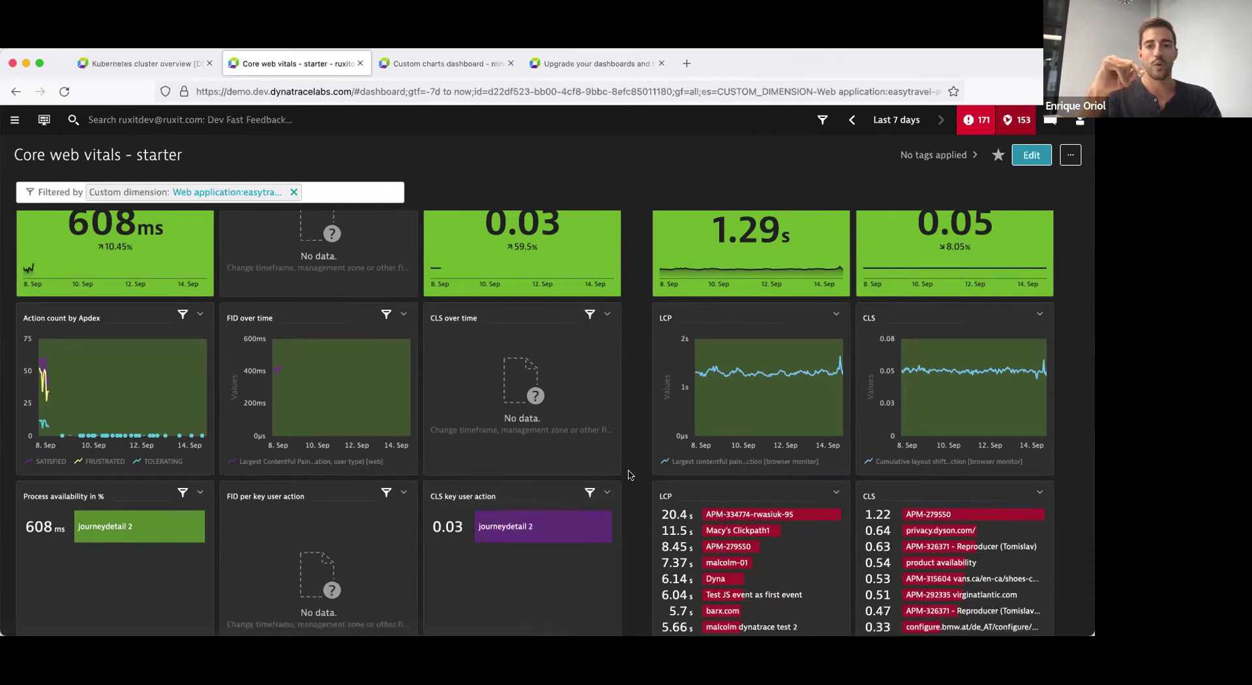
scroll(629, 475, "up", 3)
scroll(629, 474, "up", 1)
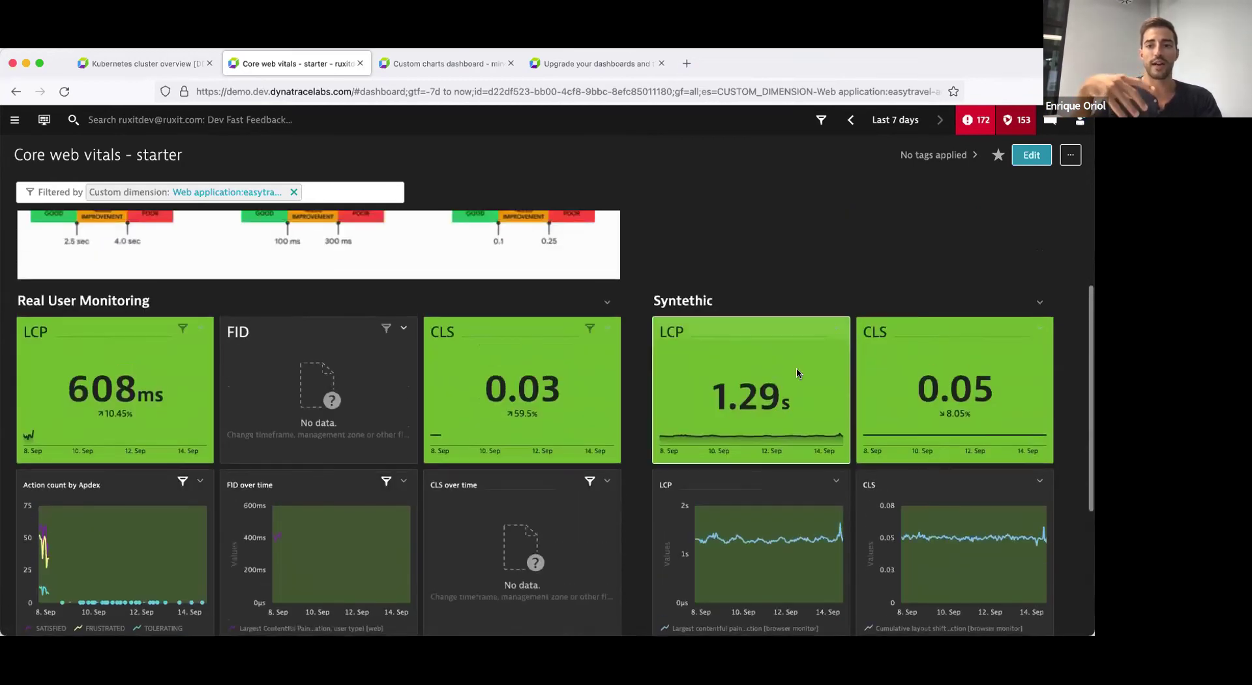
left_click(836, 330)
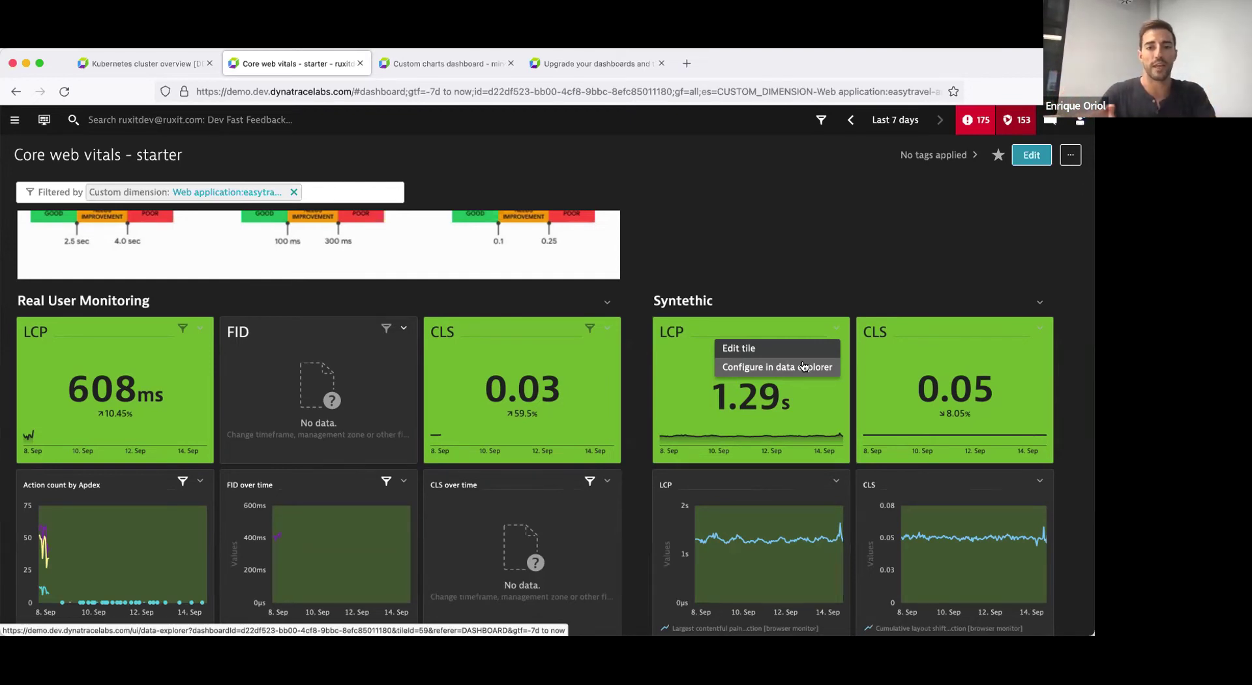
left_click(700, 288)
scroll(590, 390, "up", 3)
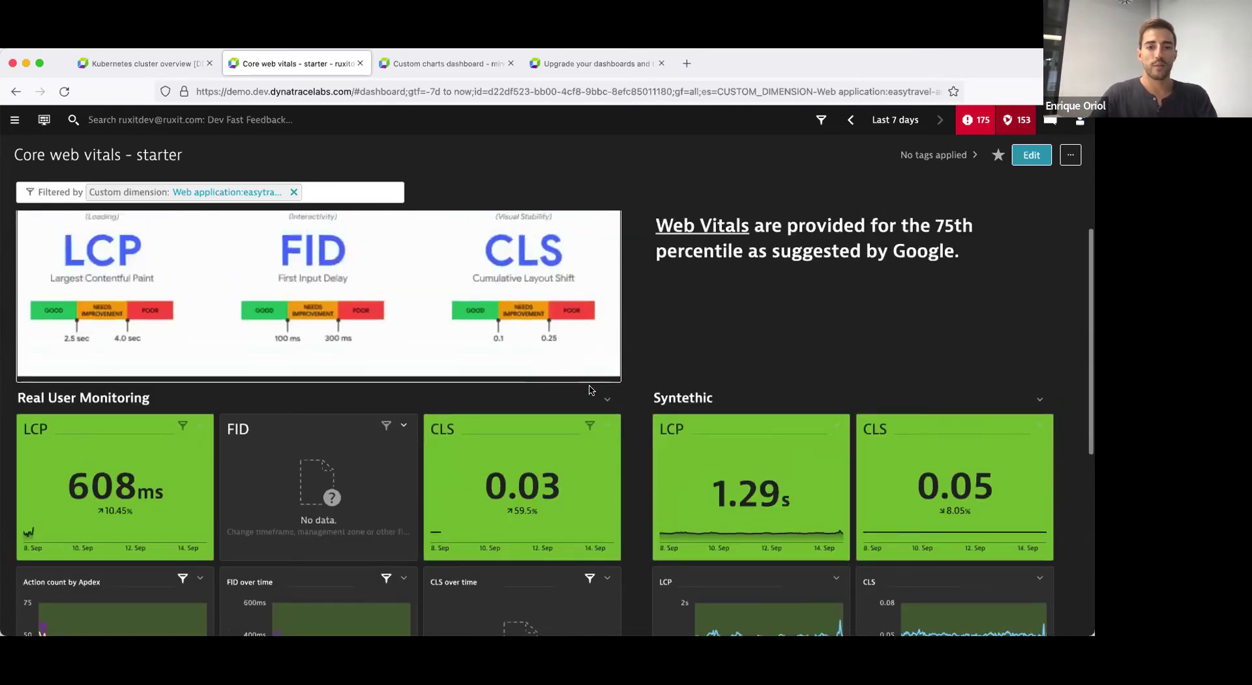
- Explore the Real User Monitoring CLS tile in the data explorer and remove the dashboard filters from its query
left_click(607, 425)
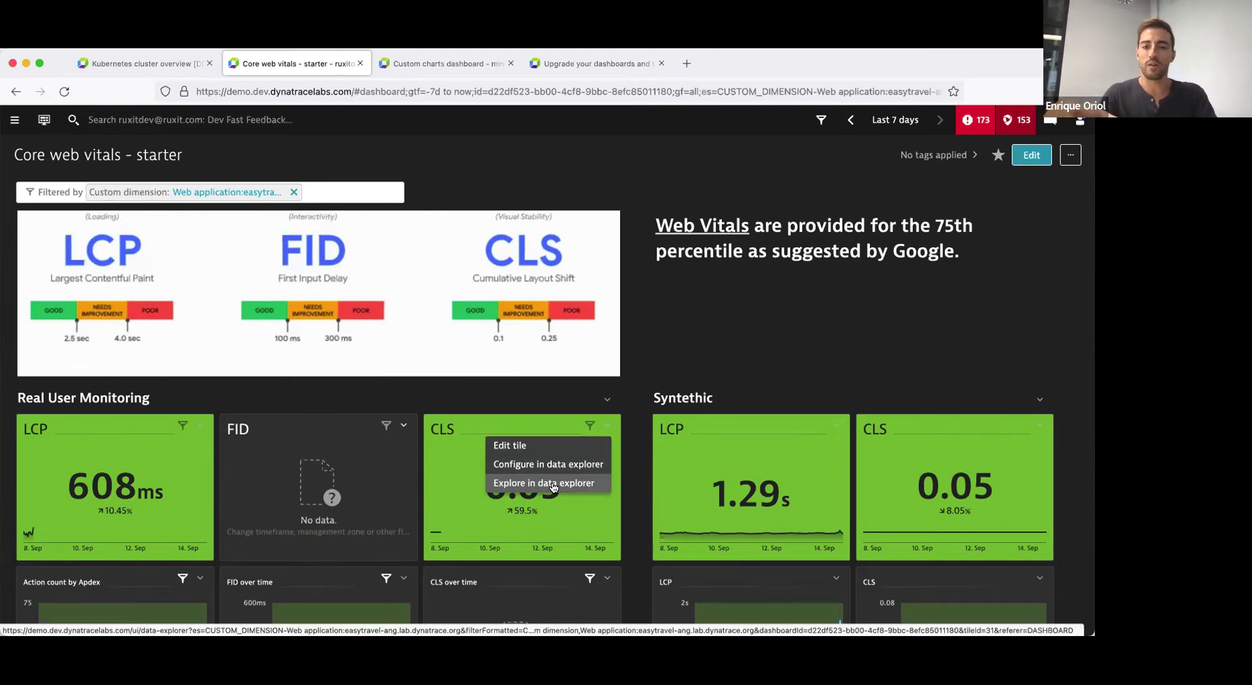
left_click(553, 485)
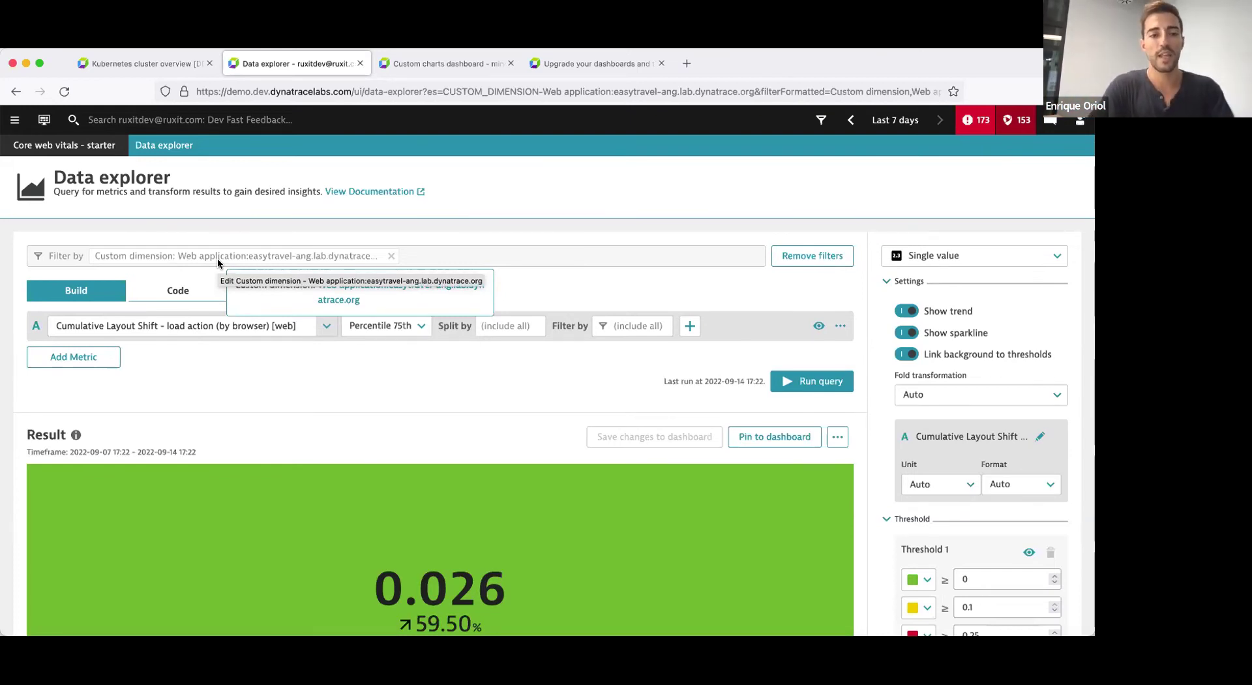
left_click(810, 258)
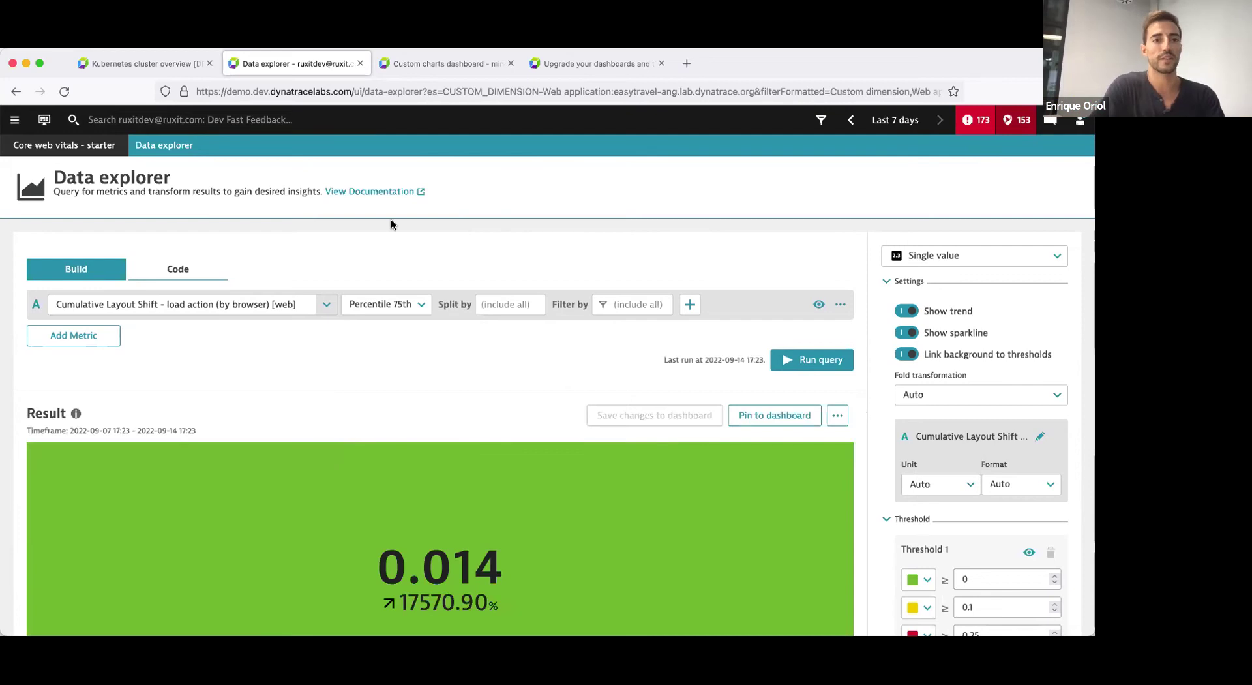
- Close the data explorer tab, switch to the Kubernetes cluster overview dashboard and show its available filter categories
left_click(359, 63)
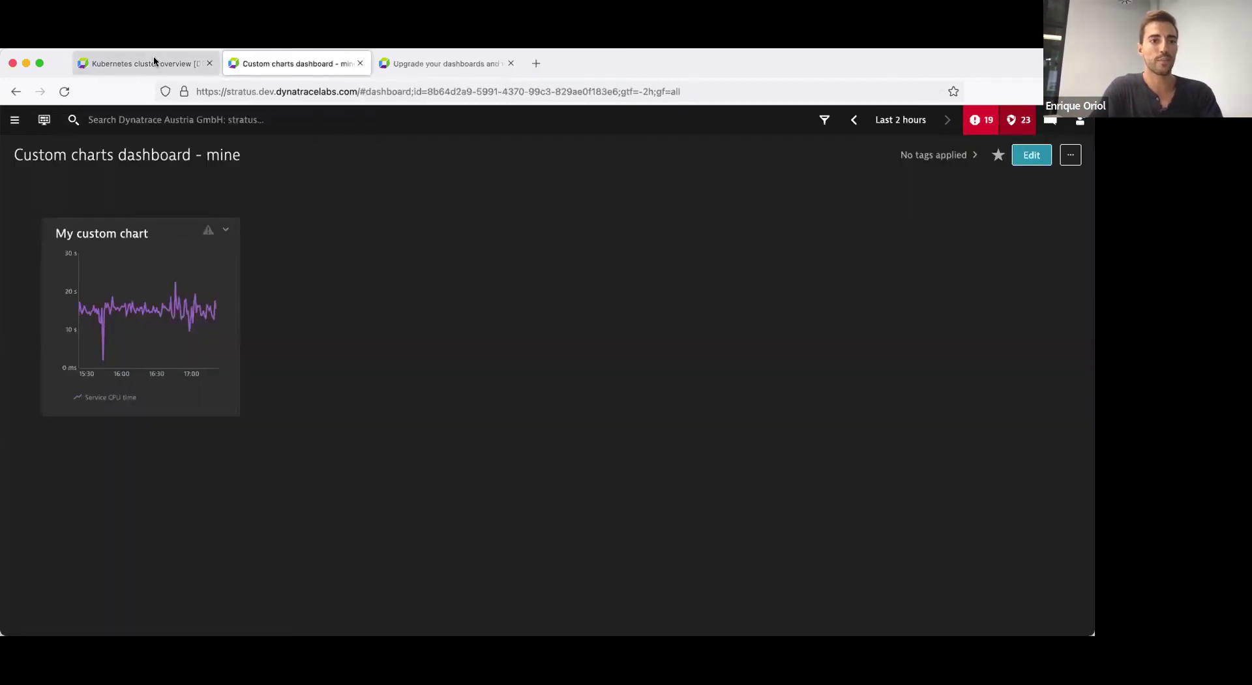
left_click(154, 56)
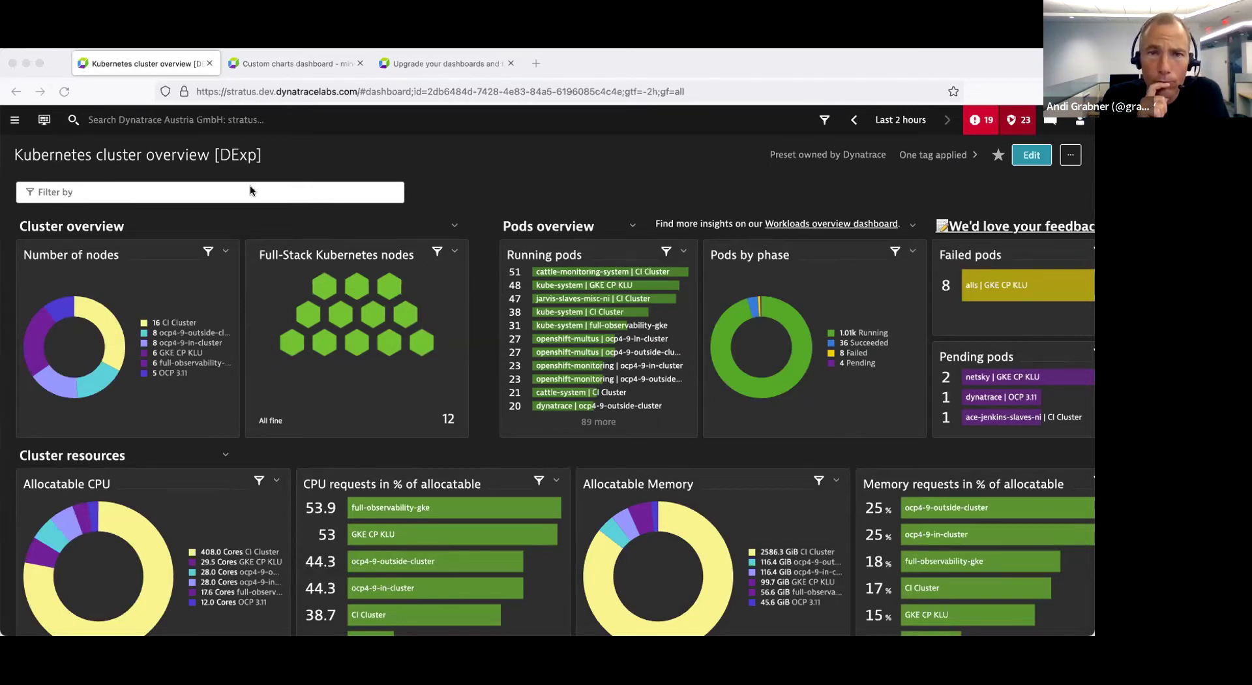
left_click(154, 188)
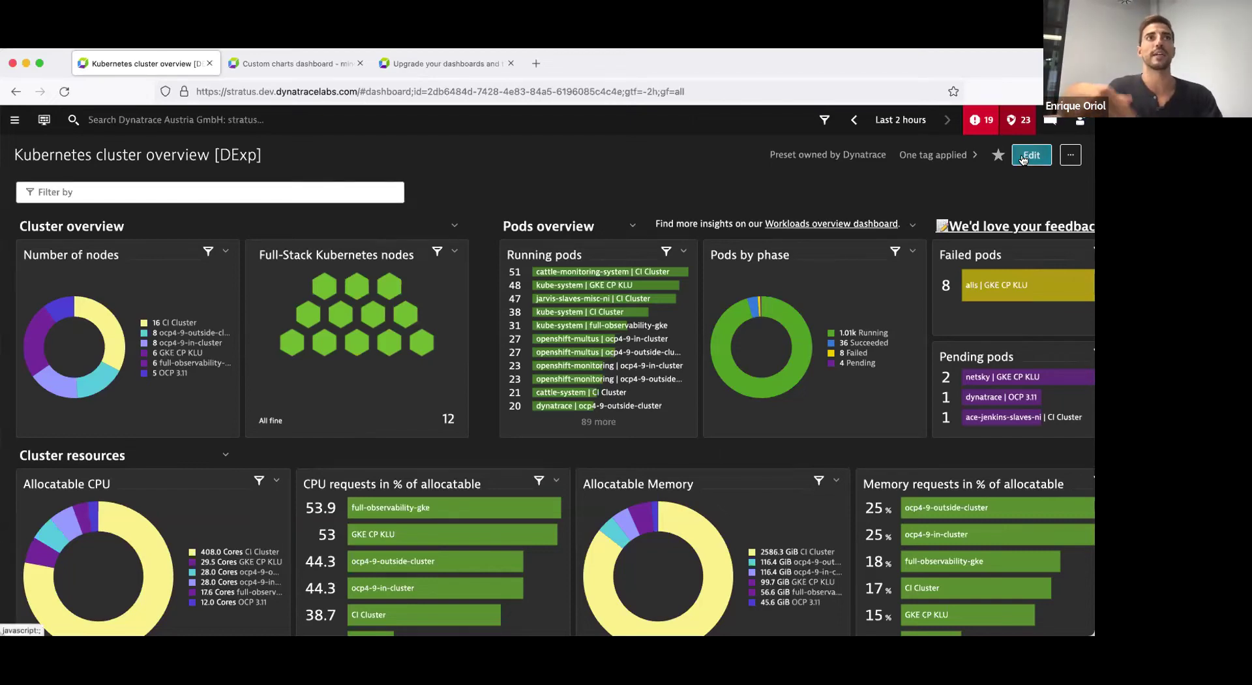
left_click(237, 189)
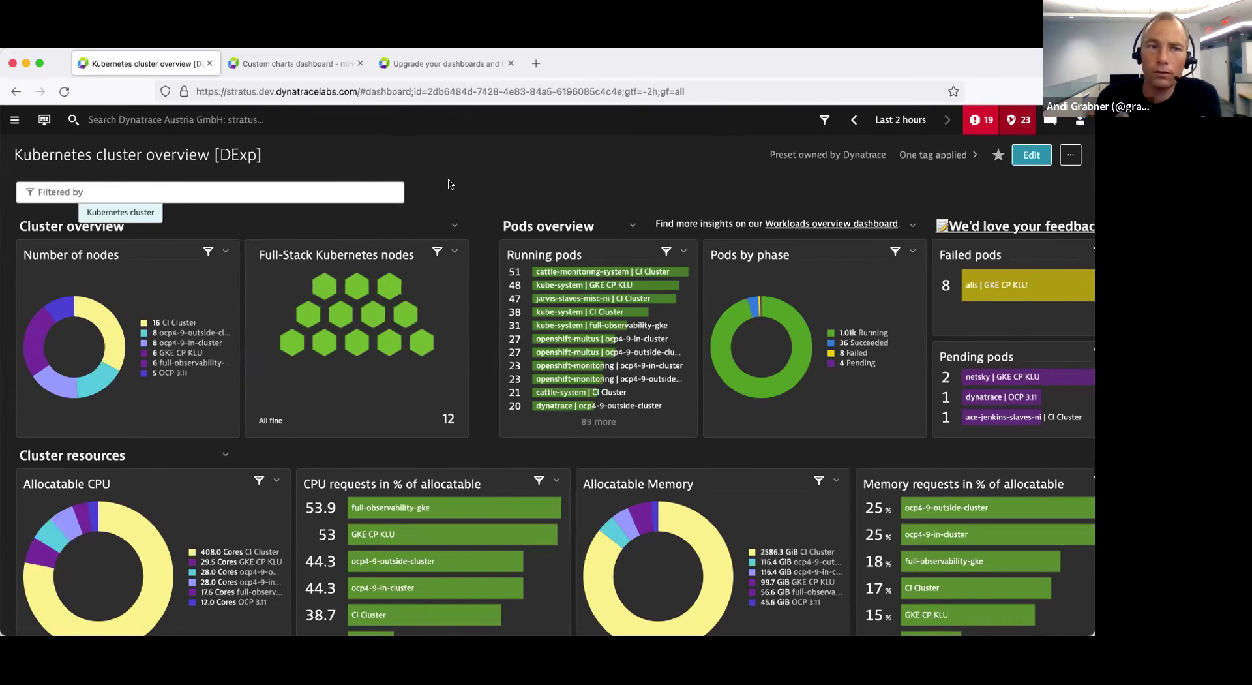
left_click(323, 63)
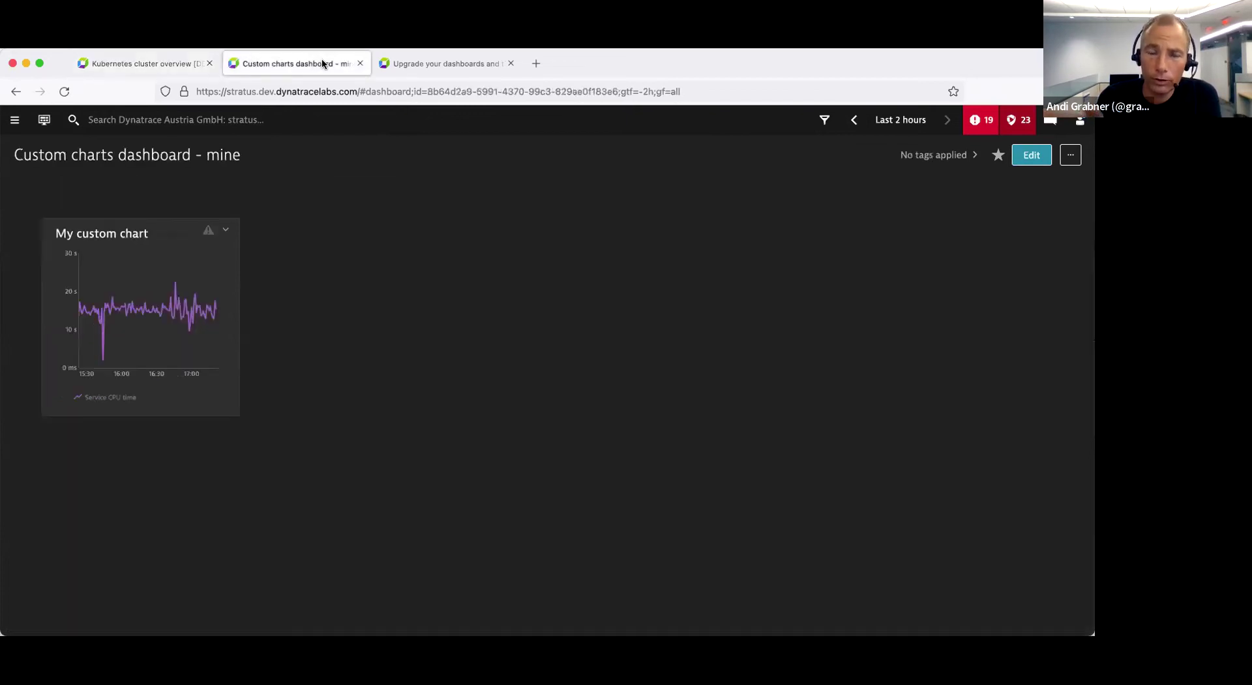
left_click(135, 59)
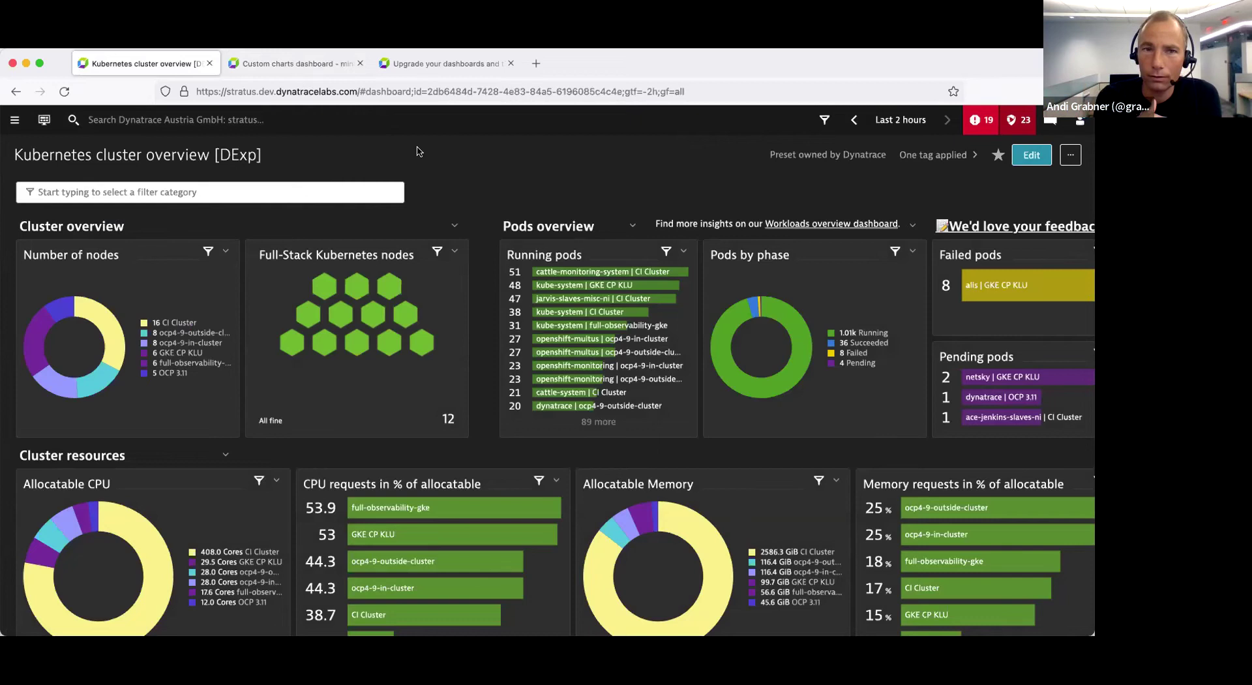
- Open demo.dev.dynatracelabs.com in a new browser tab and move it directly after the Kubernetes cluster overview tab
left_click(536, 68)
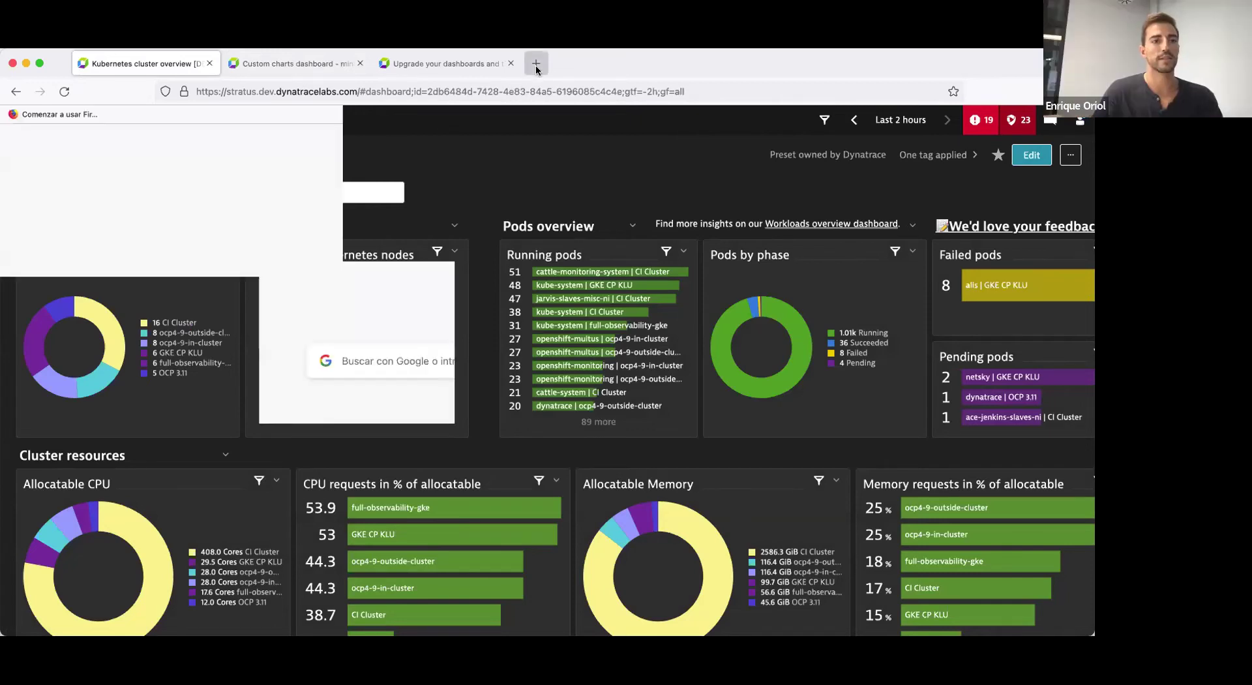
type("demo")
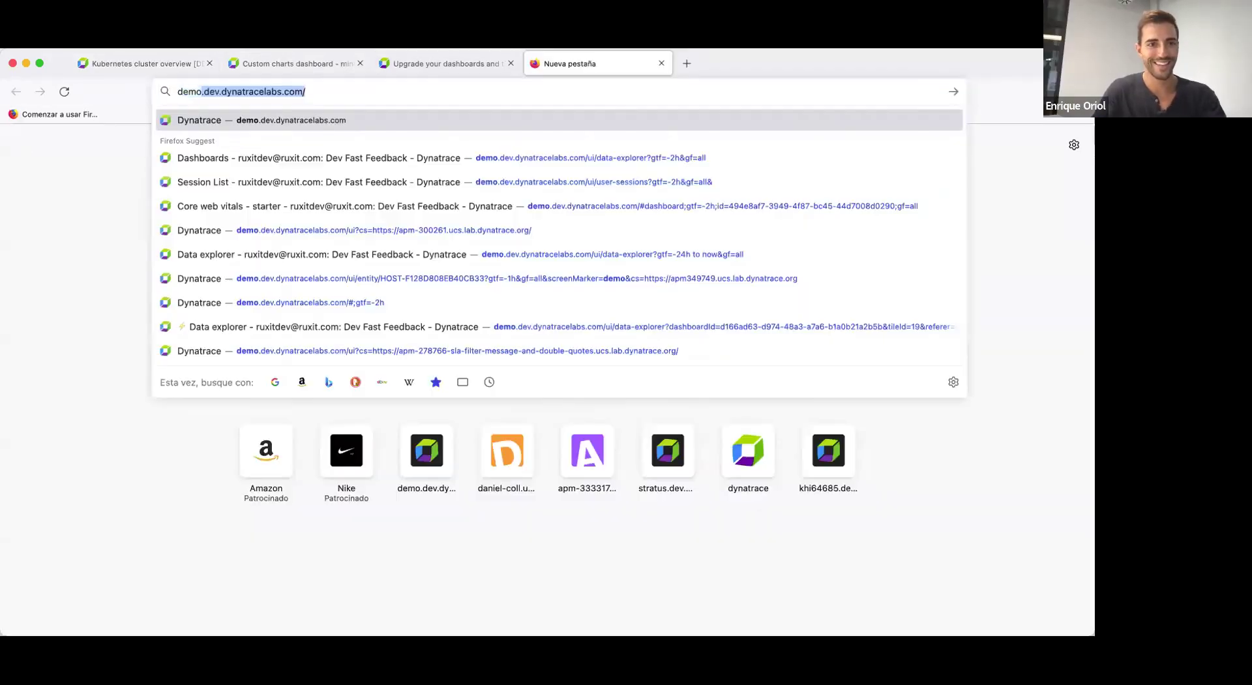
key("Return")
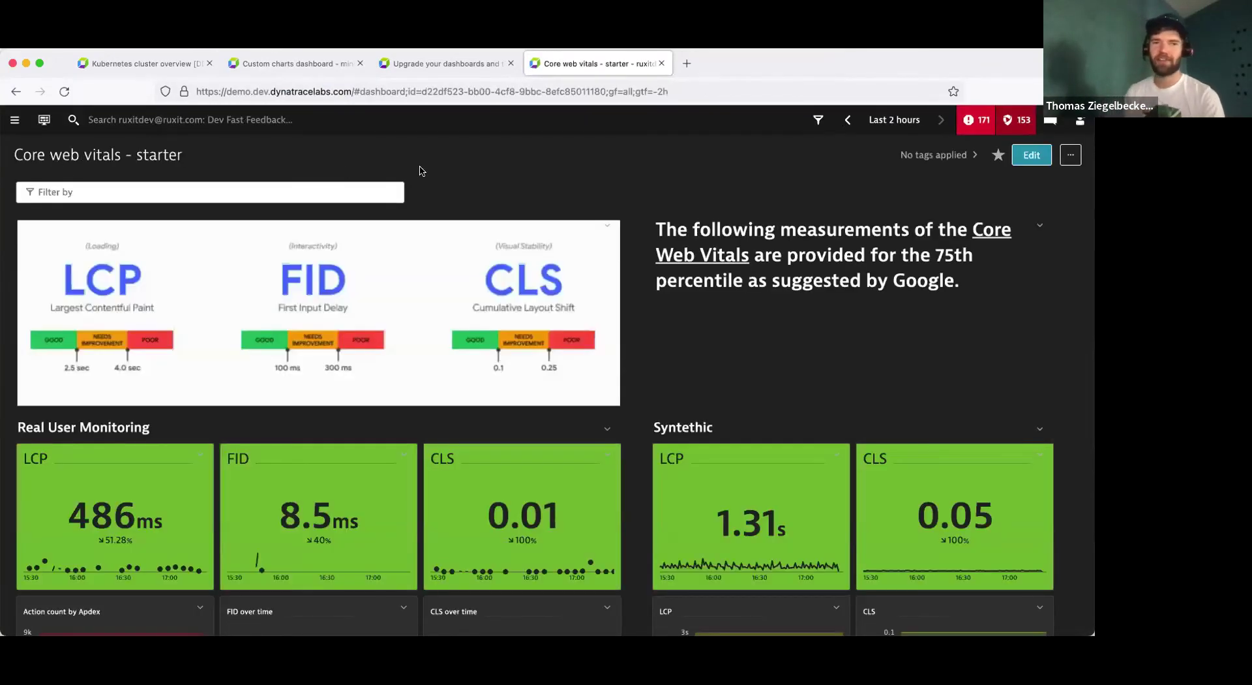
left_click_drag(561, 63, 309, 64)
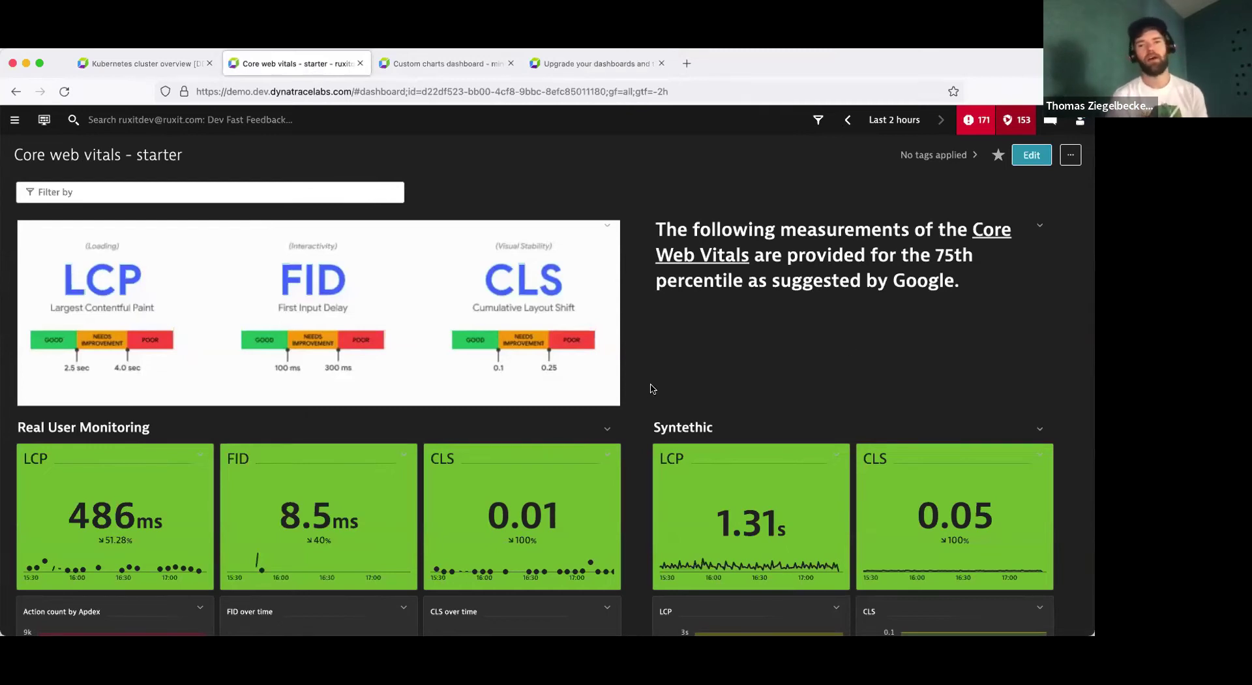
- Open the Real User Monitoring FID tile in the data explorer in a new browser tab and switch to it
scroll(561, 496, "down", 5)
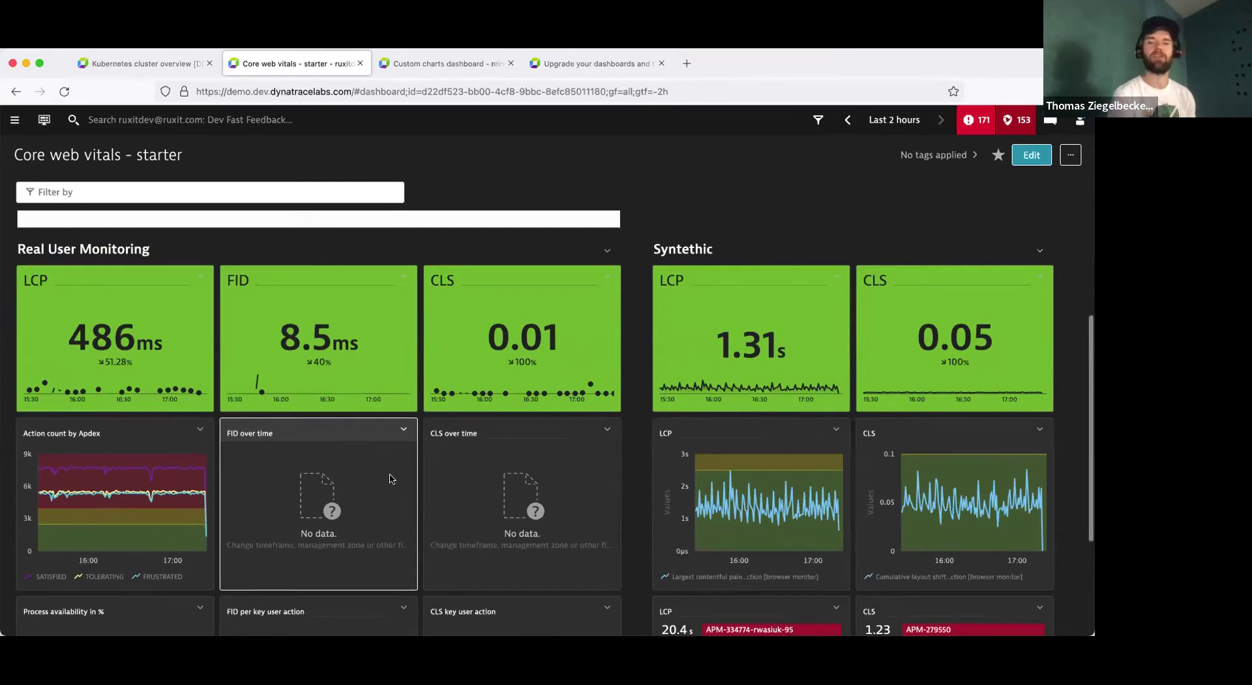
left_click(402, 275)
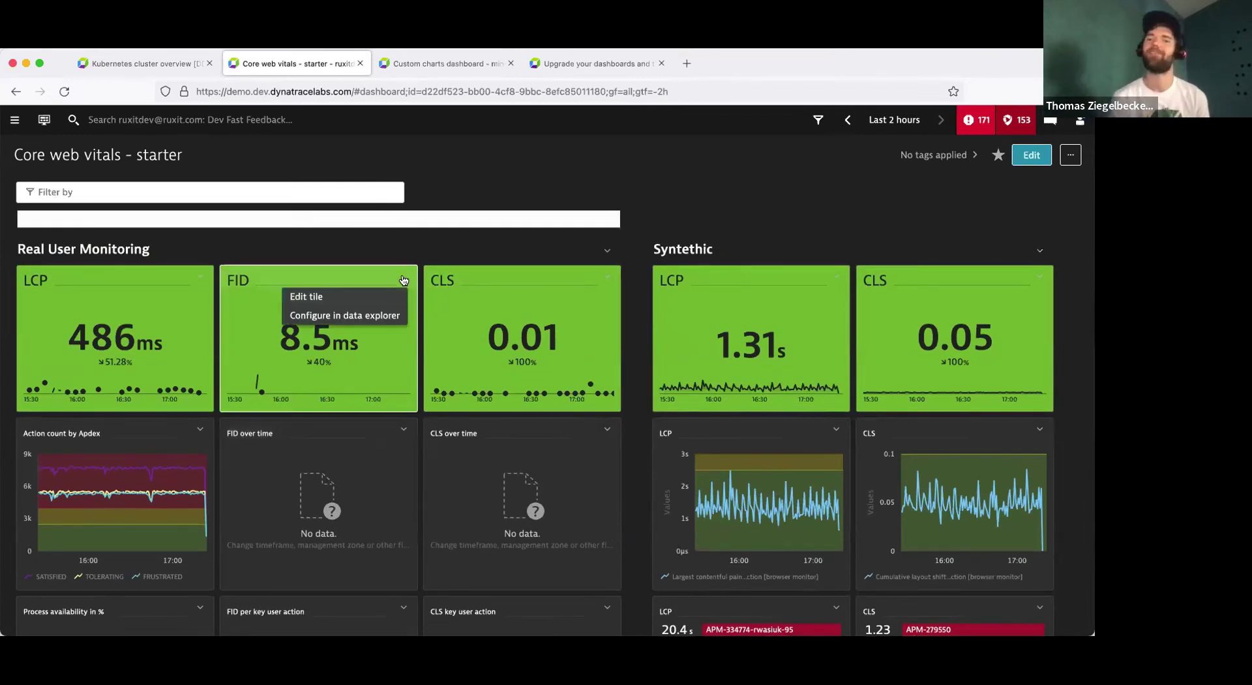
left_click(378, 315)
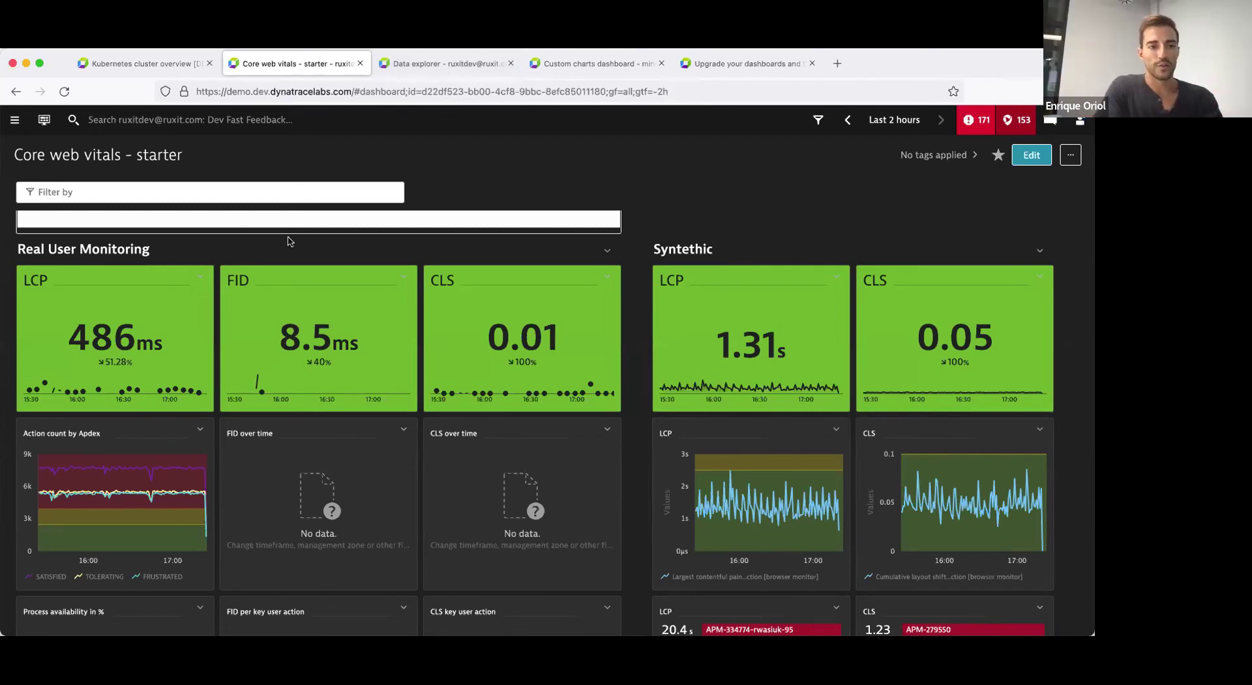
left_click(424, 64)
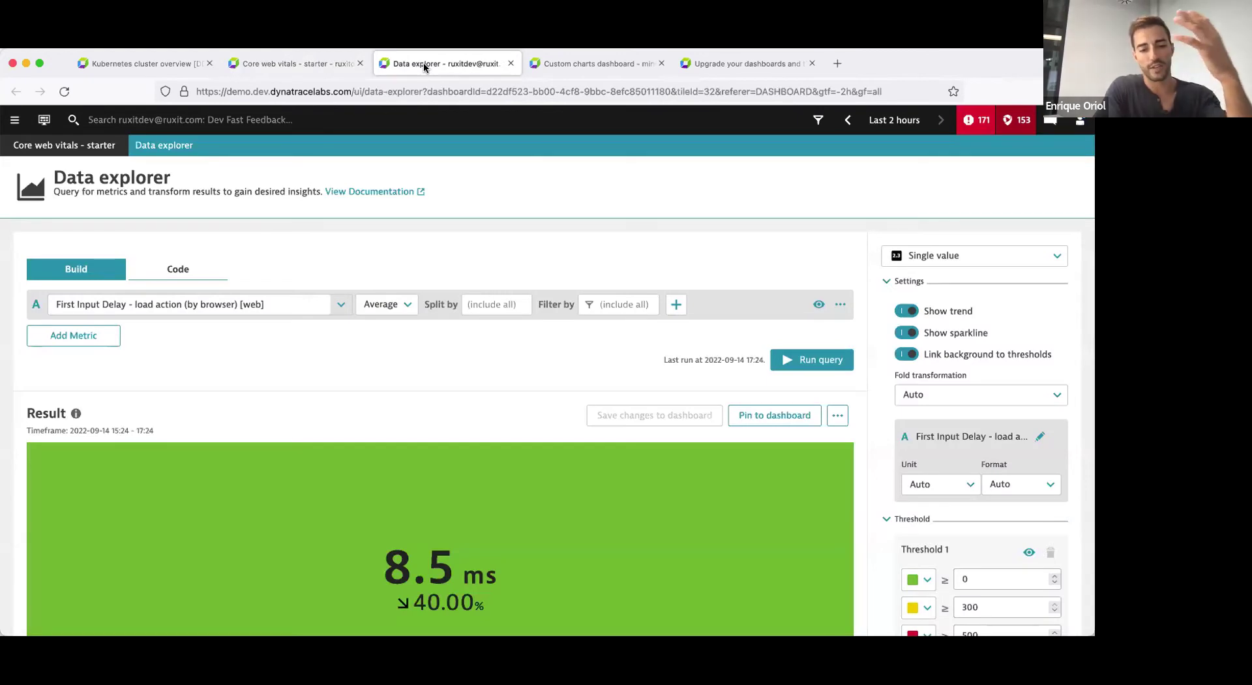
- Return to the Core web vitals - starter dashboard and reopen the FID tile in the data explorer
left_click(82, 146)
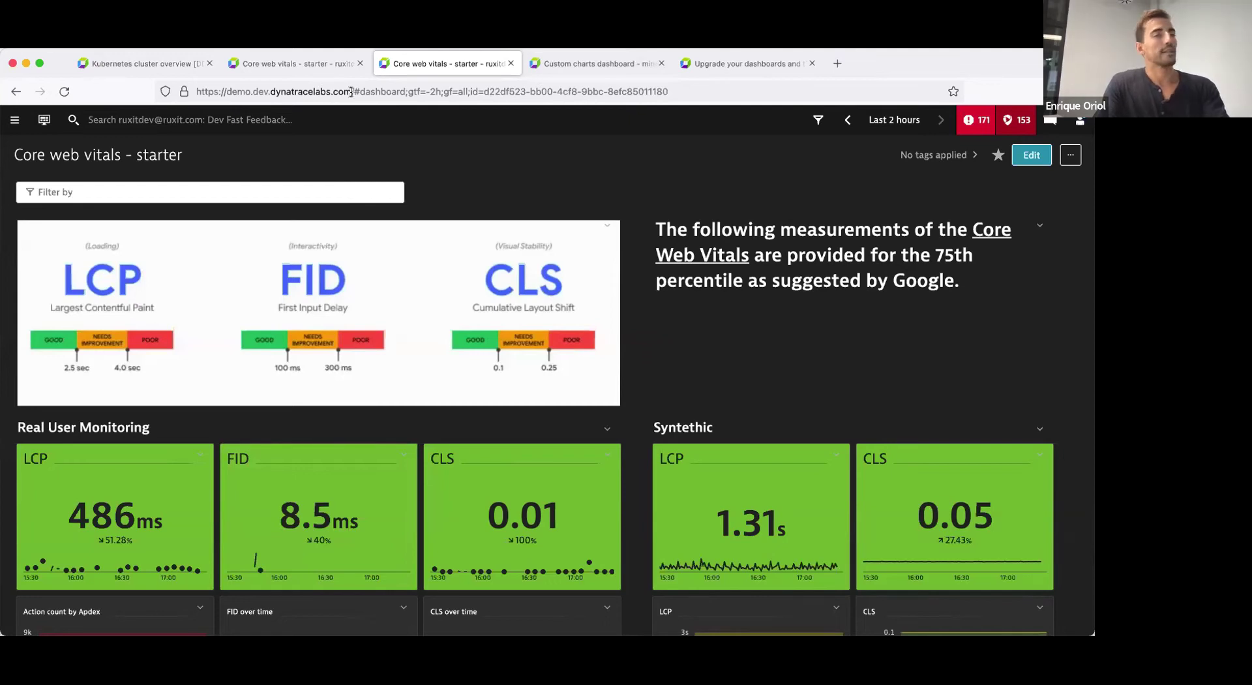
left_click(549, 65)
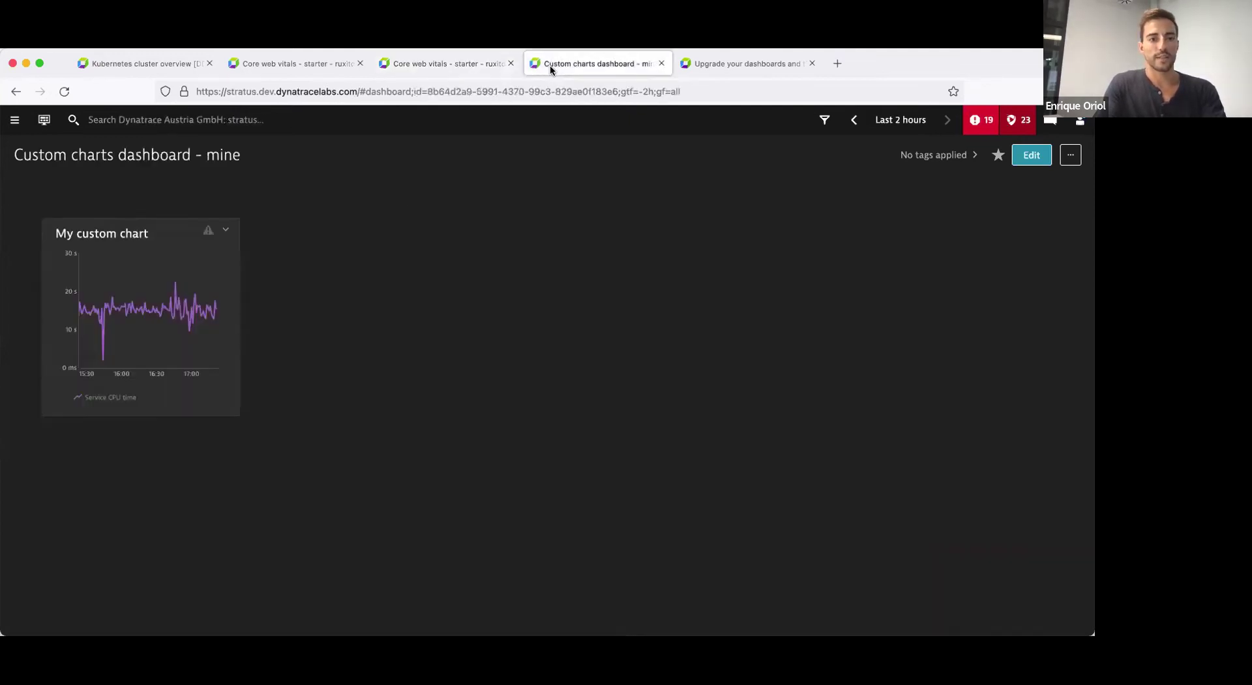
left_click(460, 63)
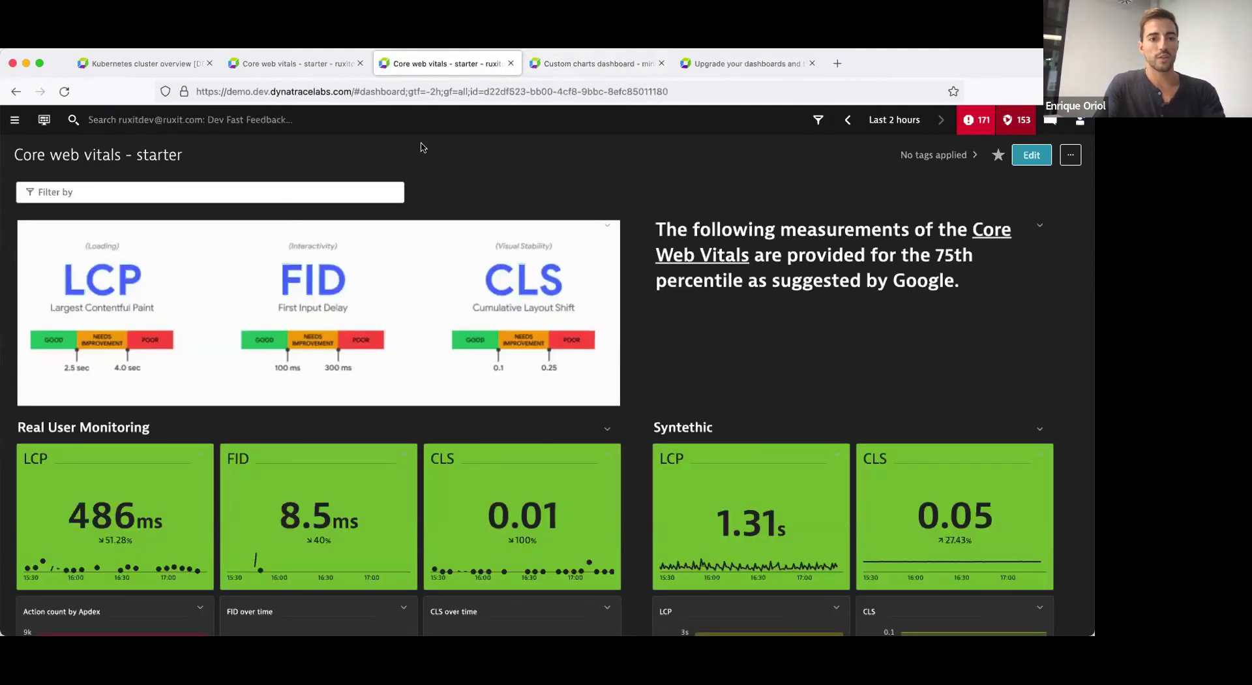
left_click(402, 462)
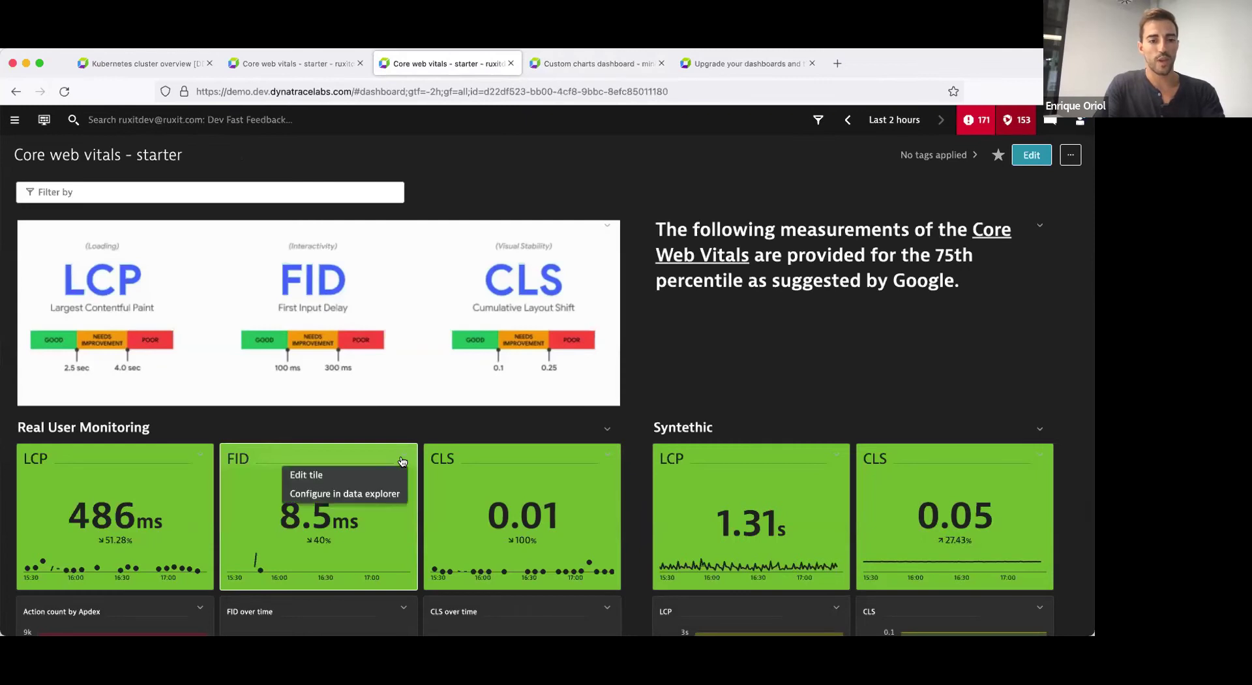
left_click(369, 494)
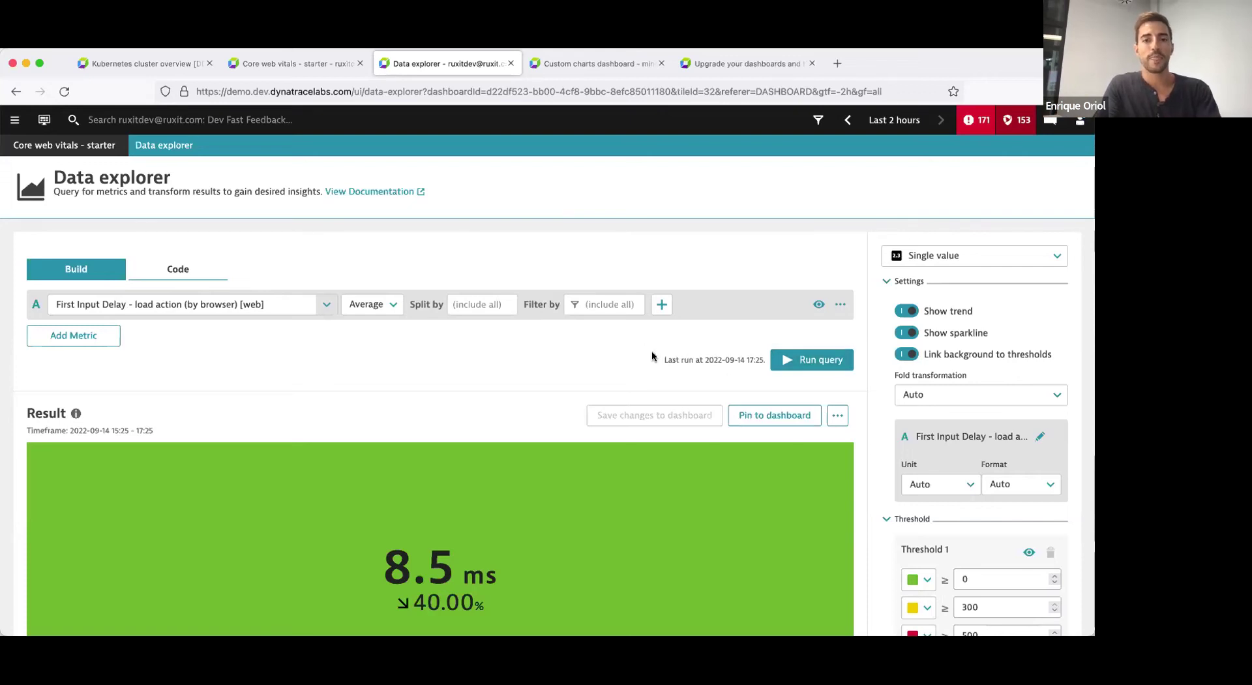
- Point out the last run time and rerun the First Input Delay query without changes
left_click_drag(659, 357, 753, 359)
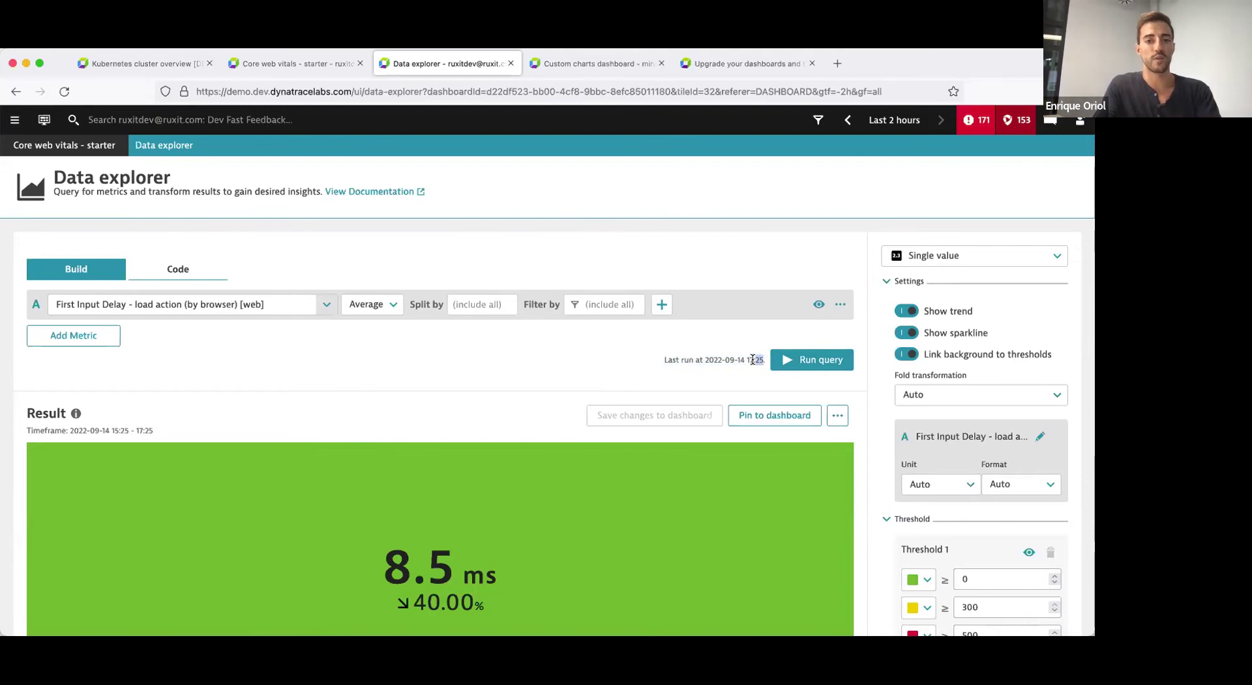
left_click(807, 360)
left_click(807, 360)
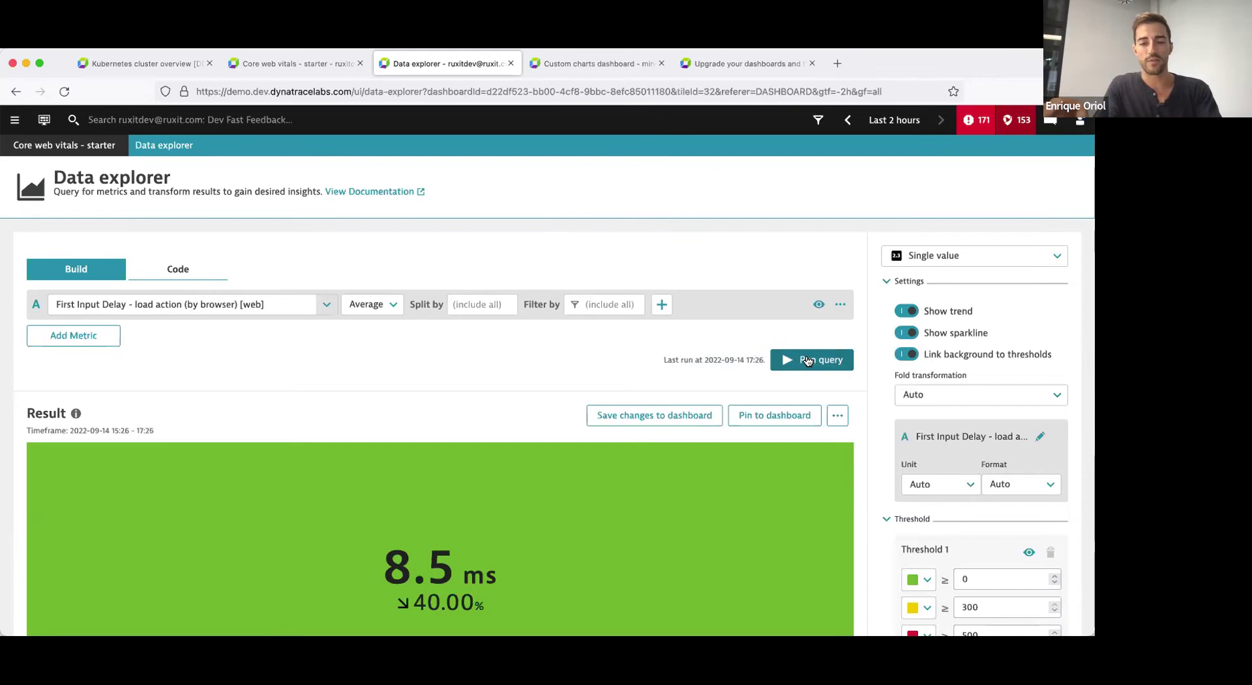
- Split the First Input Delay metric by Web application only, rerun the query and point out the result timeframe
left_click(469, 304)
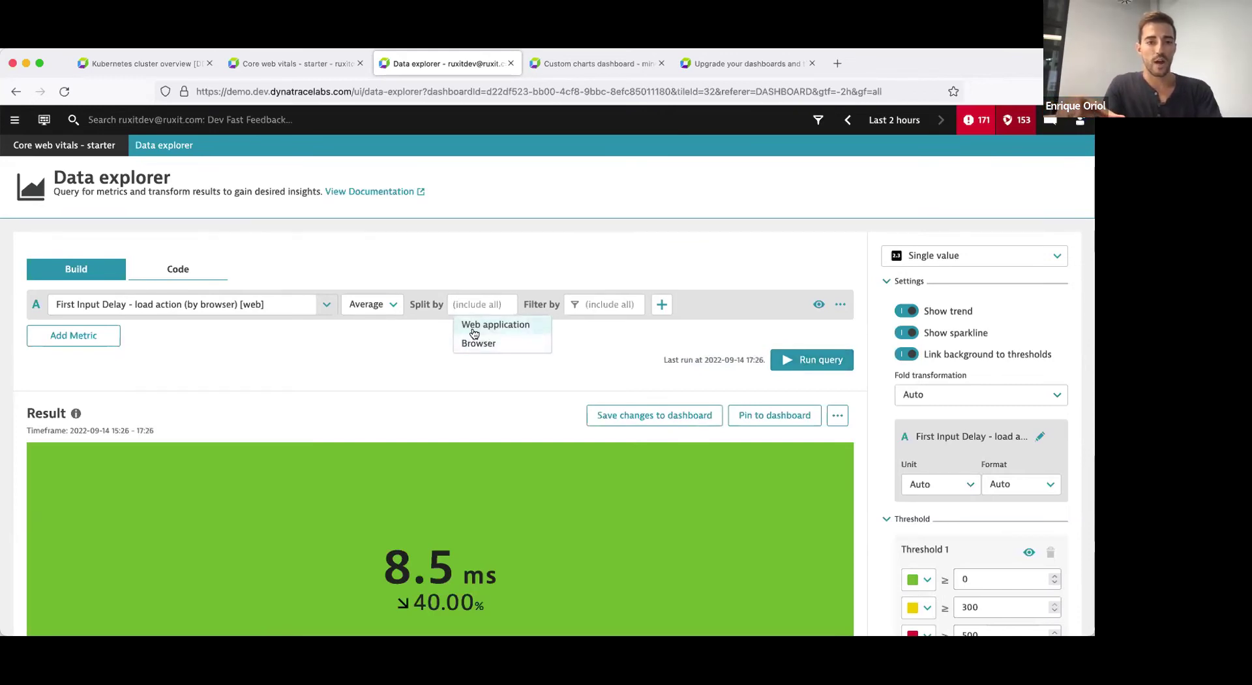
left_click(485, 325)
left_click(574, 326)
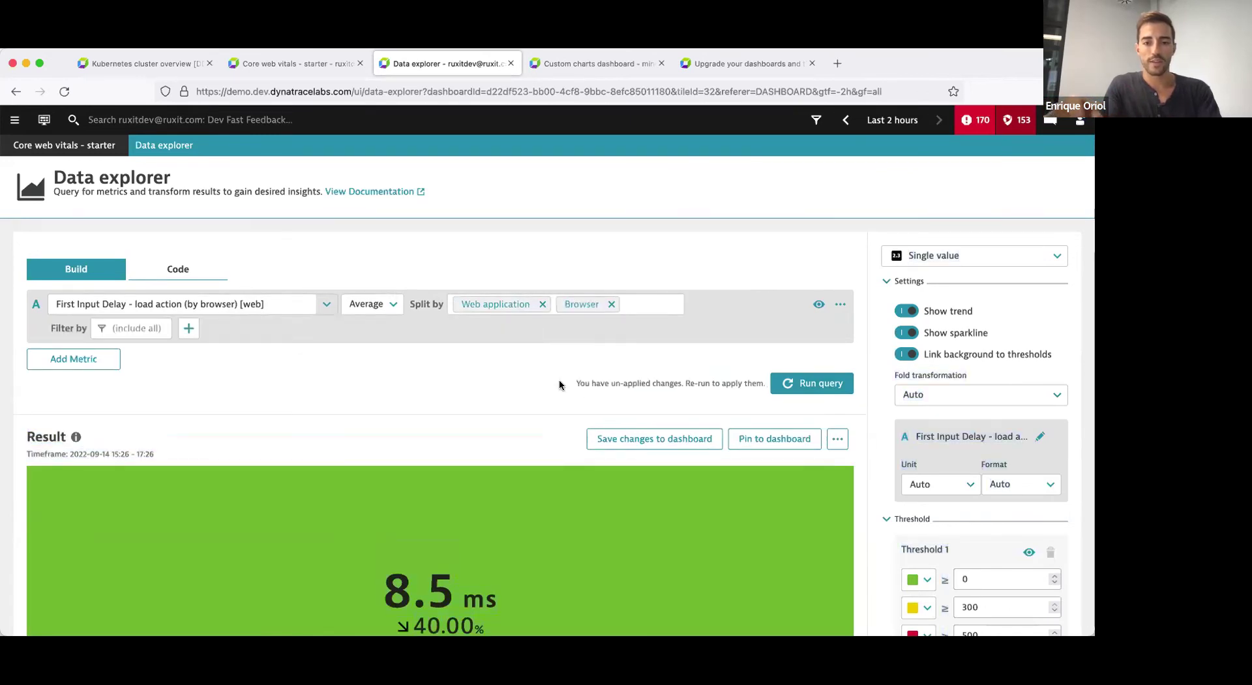
left_click(611, 304)
left_click_drag(573, 361, 764, 360)
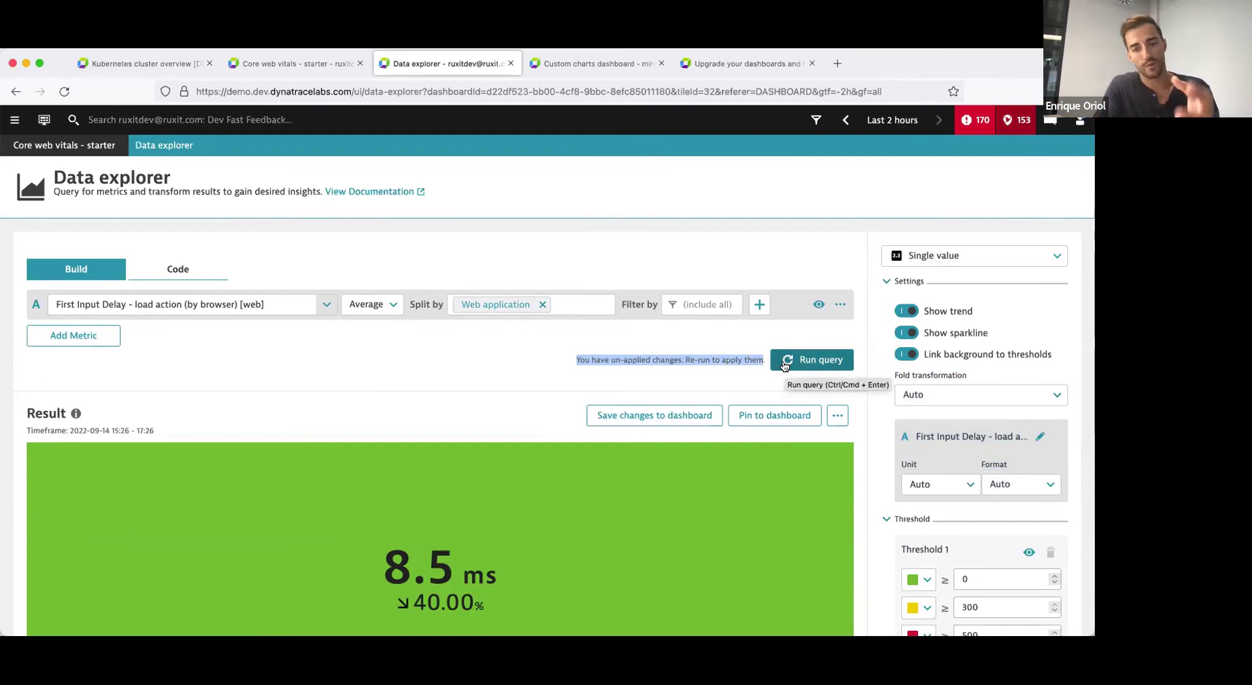
left_click(819, 364)
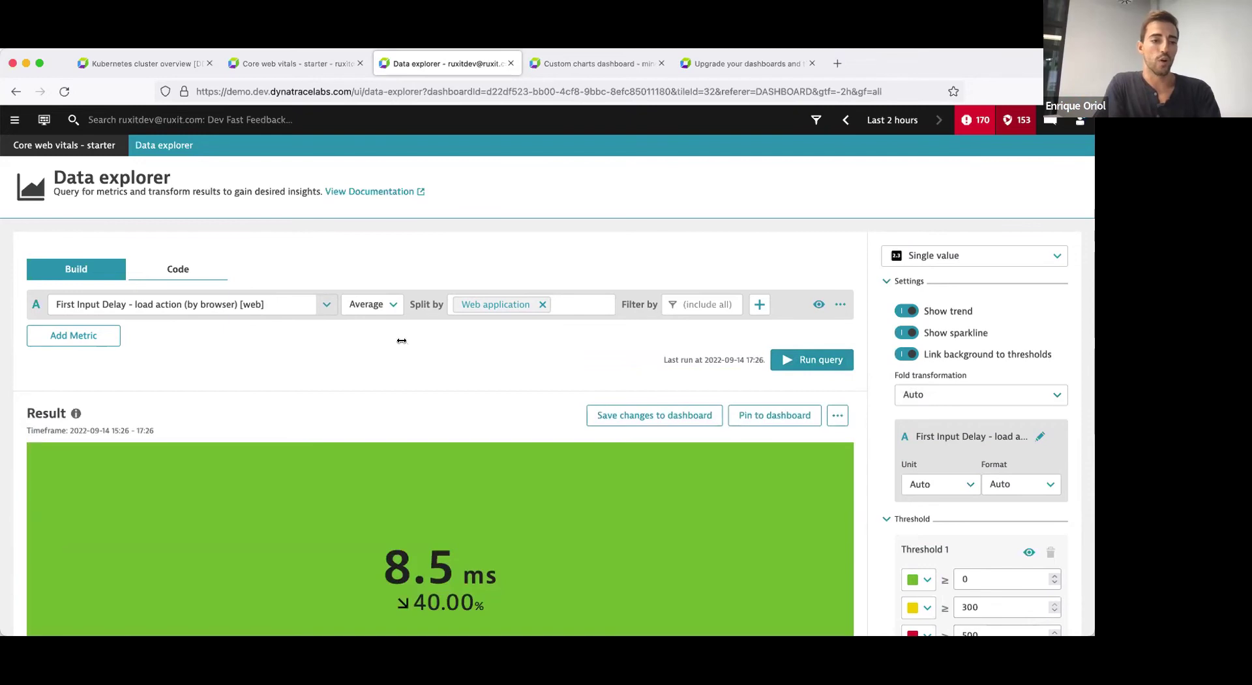
left_click_drag(31, 429, 159, 431)
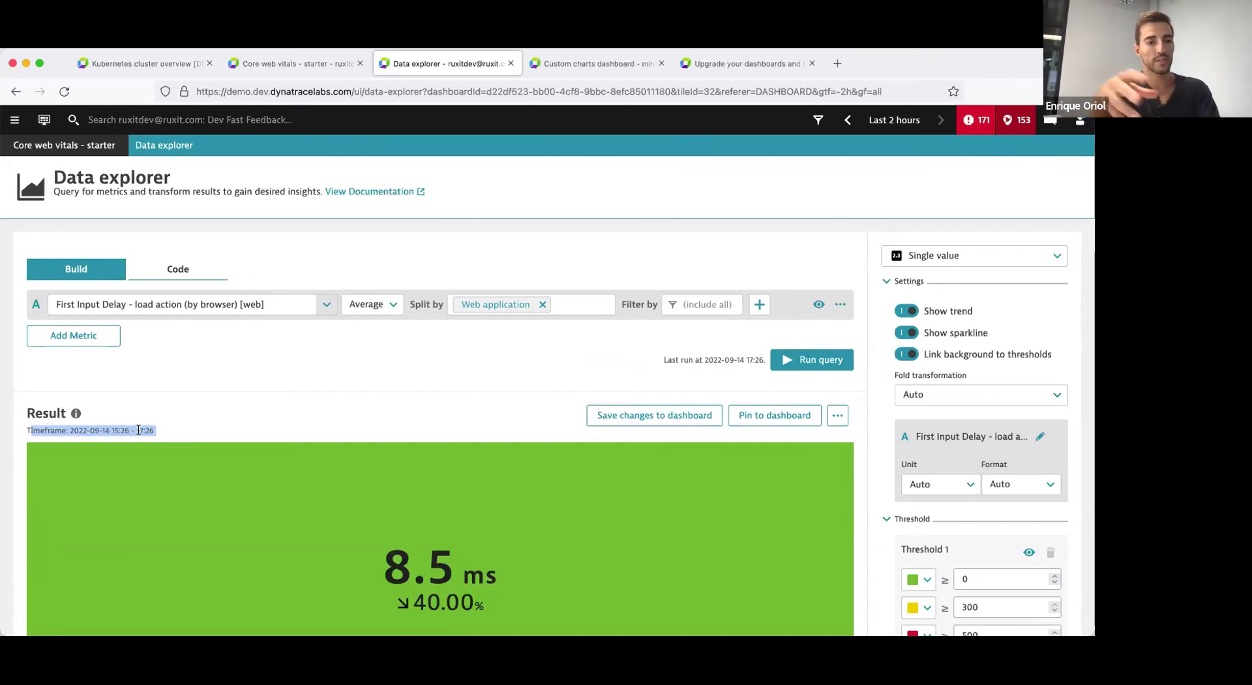
left_click(238, 418)
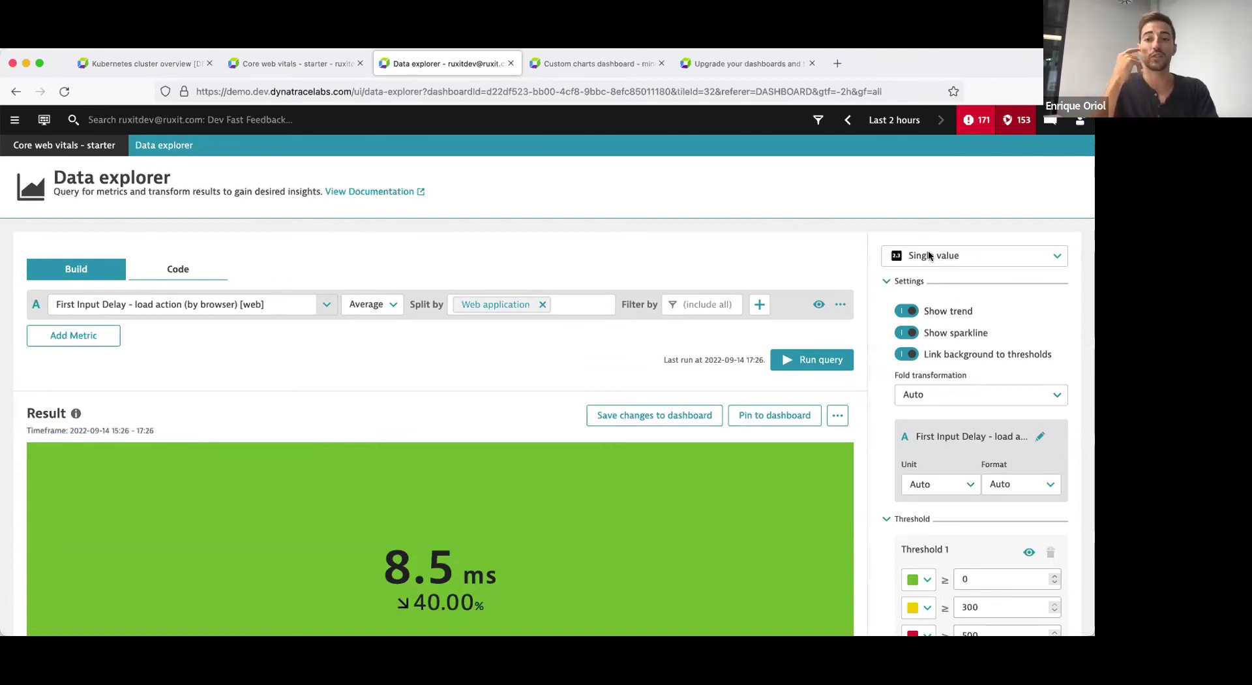
- Check the information note on the Graph visualization and change the result to Graph
left_click(1055, 258)
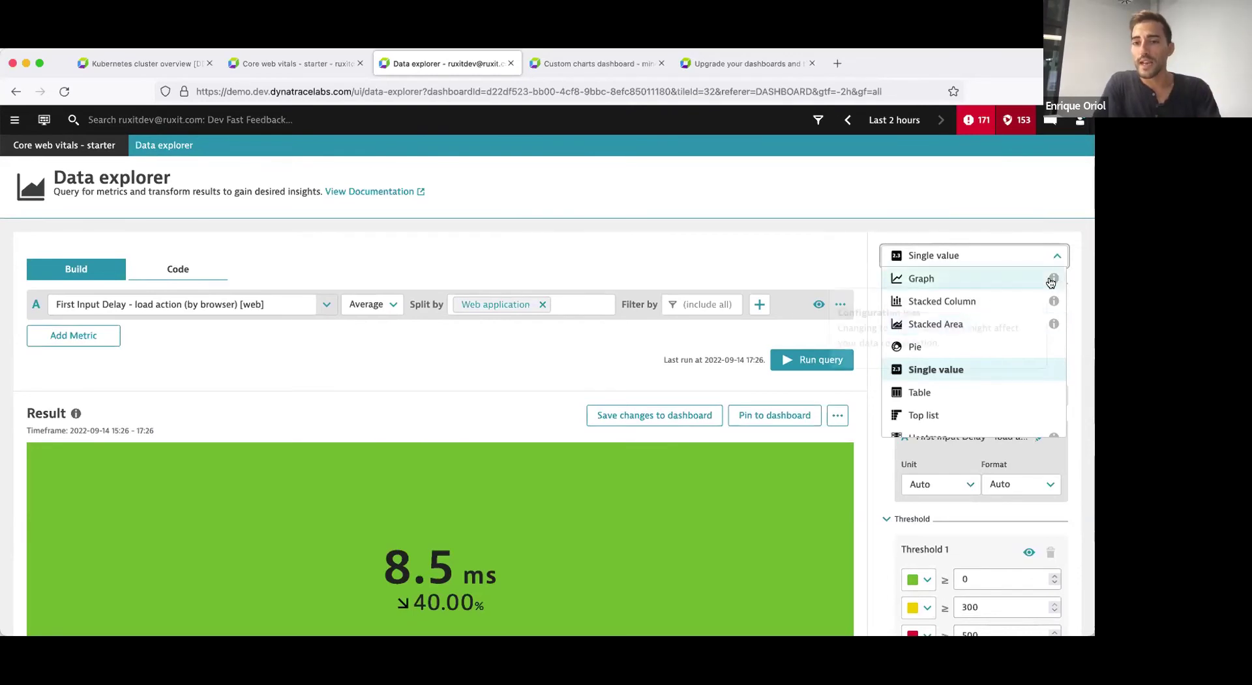
mouse_move(1054, 280)
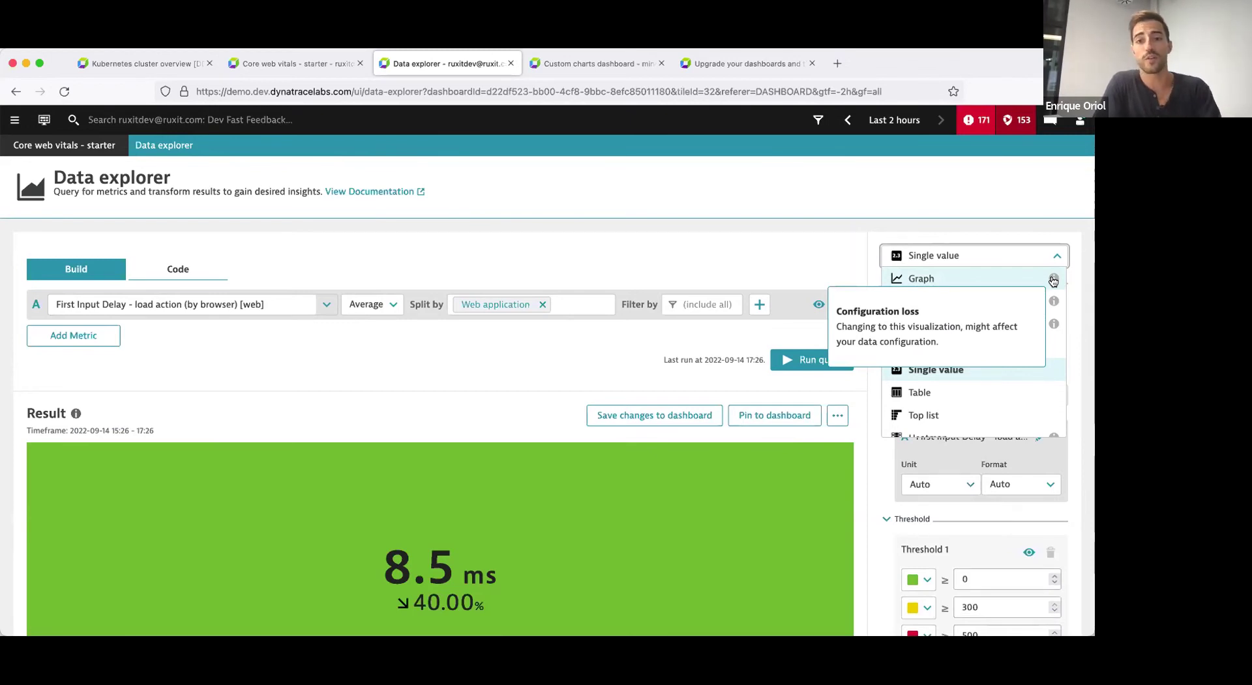
left_click(924, 278)
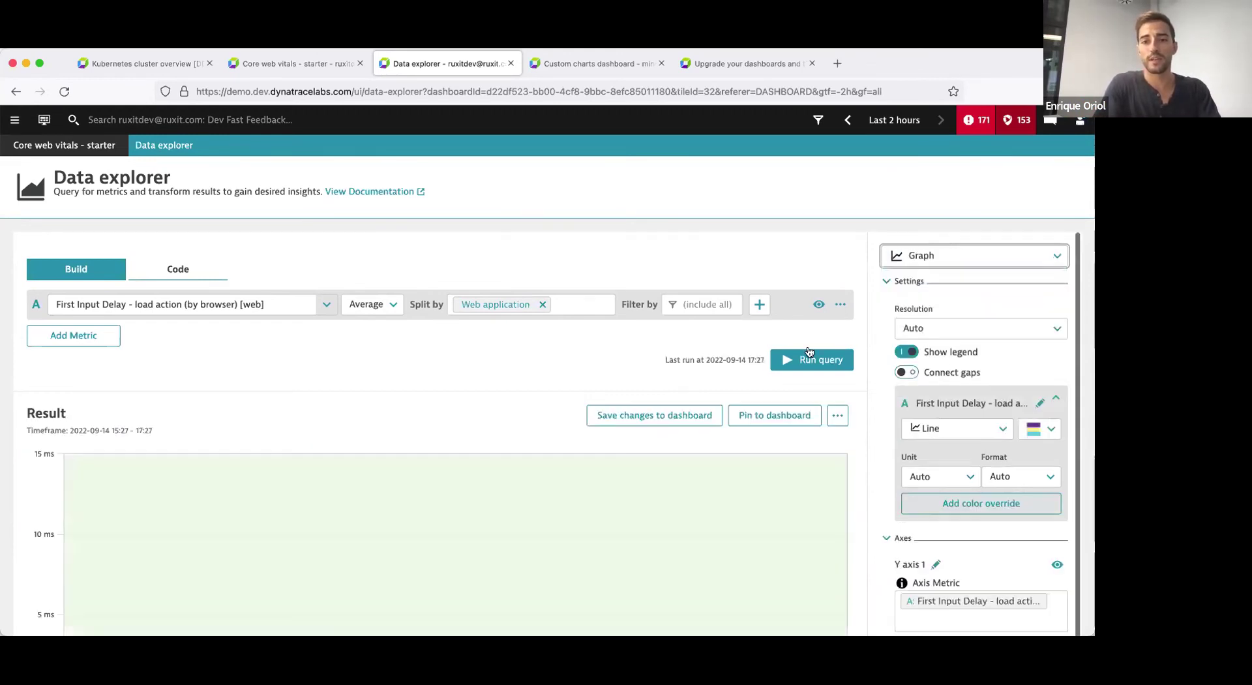
- Add CPU usage % as a second metric and run the query
left_click(102, 333)
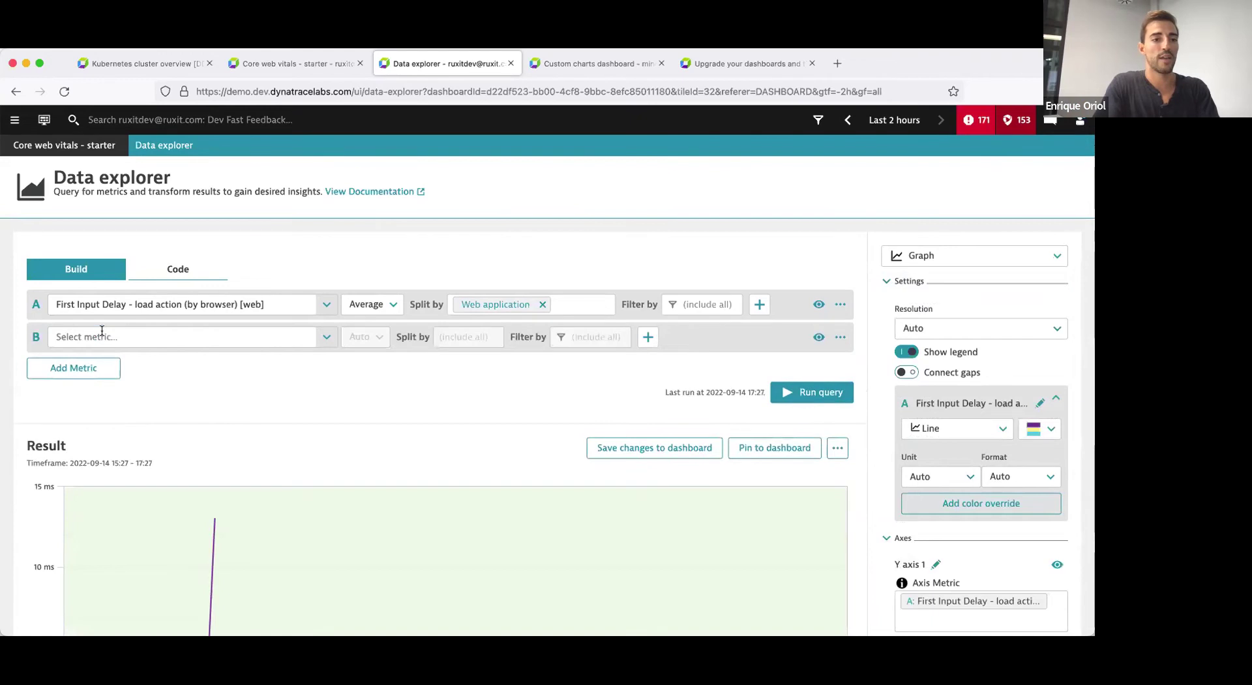
type("cpu usage &")
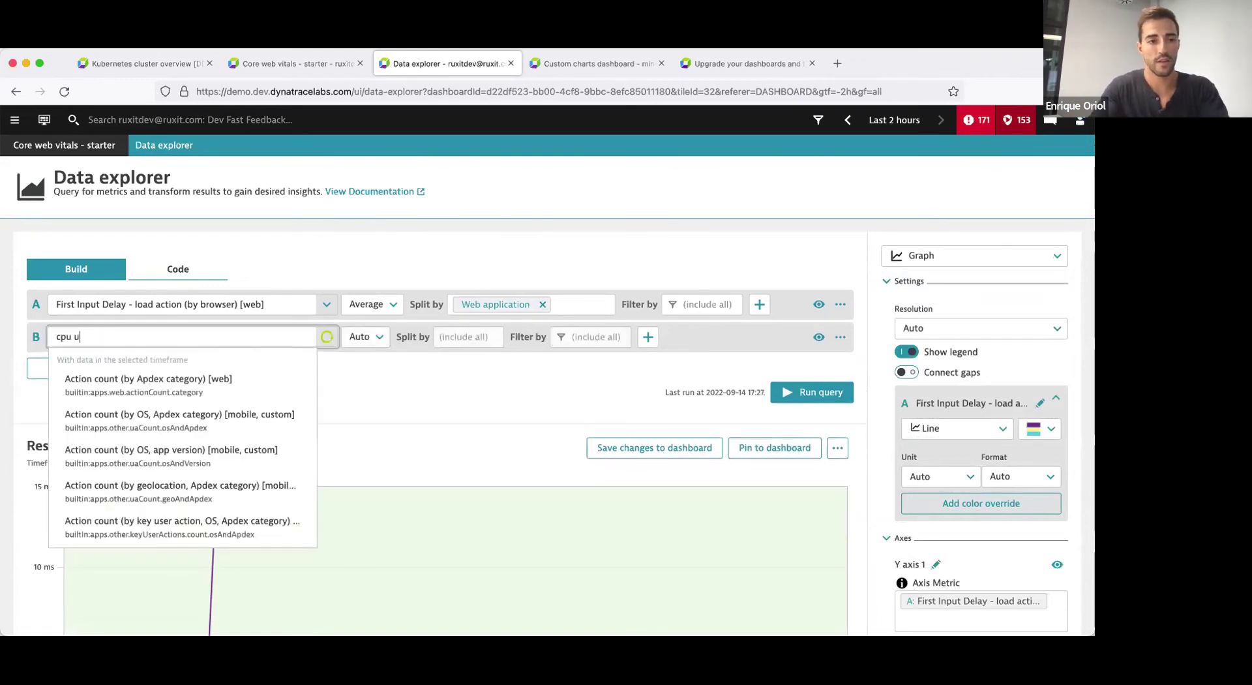
key("BackSpace")
type("%")
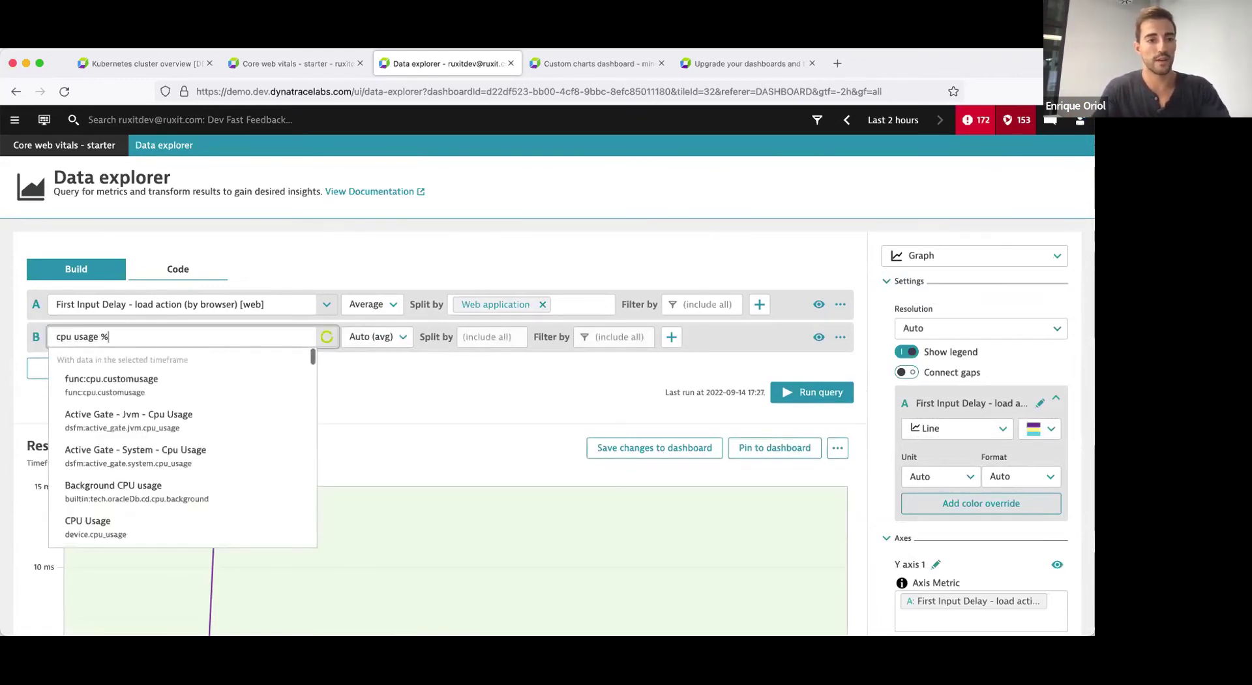
left_click(73, 381)
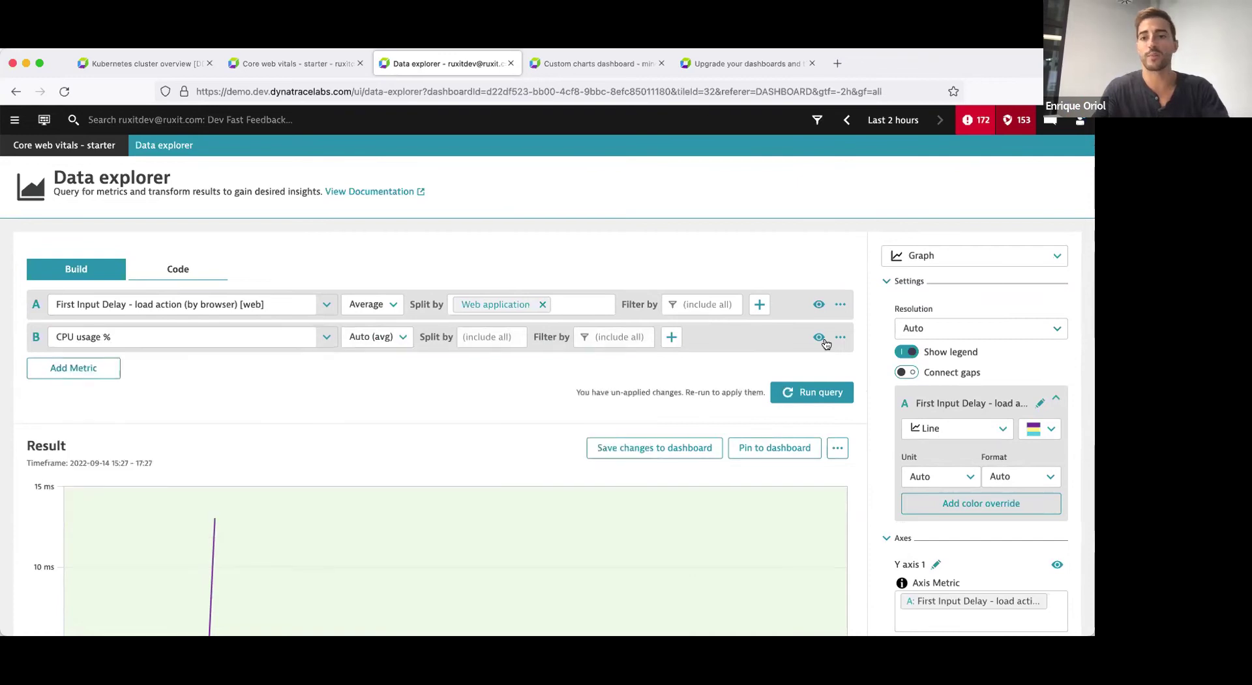
left_click(833, 396)
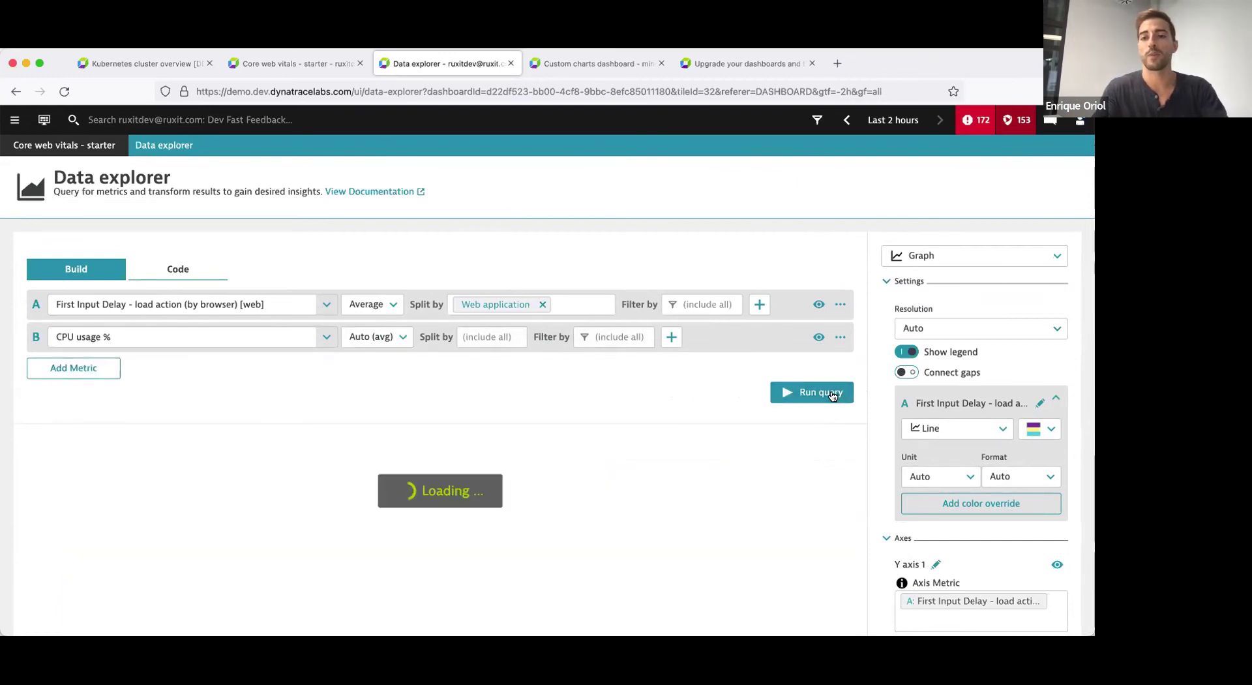
- Switch the visualization back to Single value and check the information note on the Stacked Column option
left_click(946, 258)
left_click(934, 369)
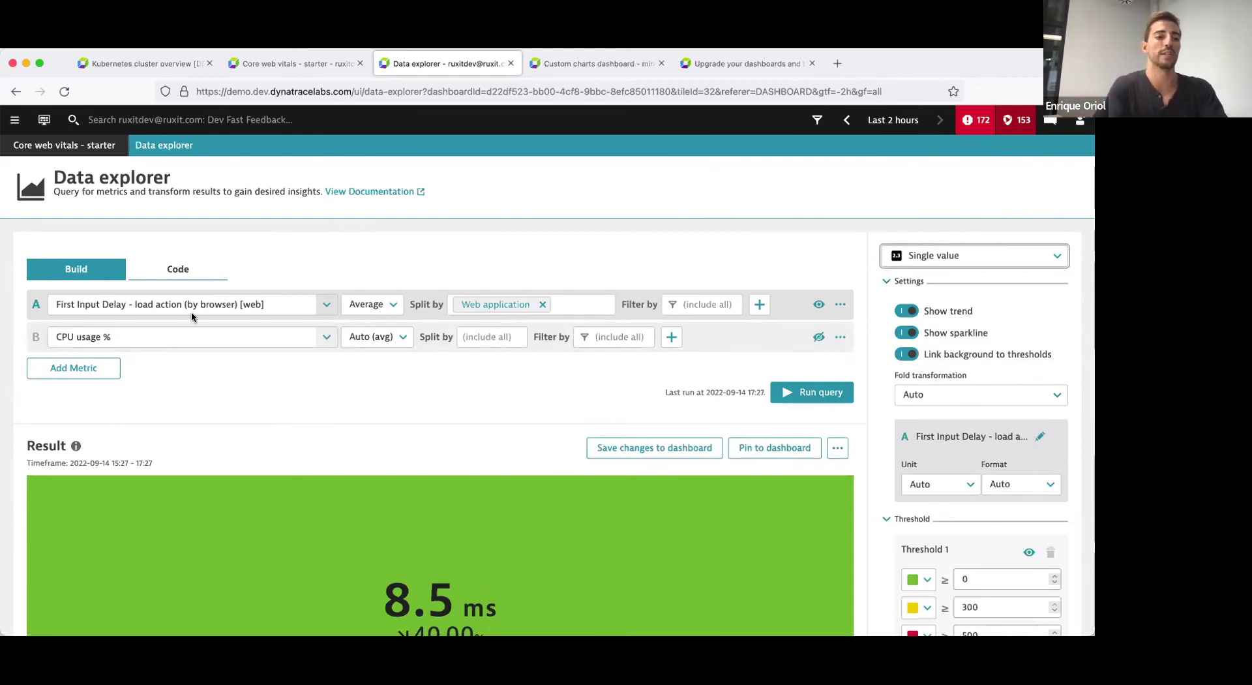
left_click(1037, 256)
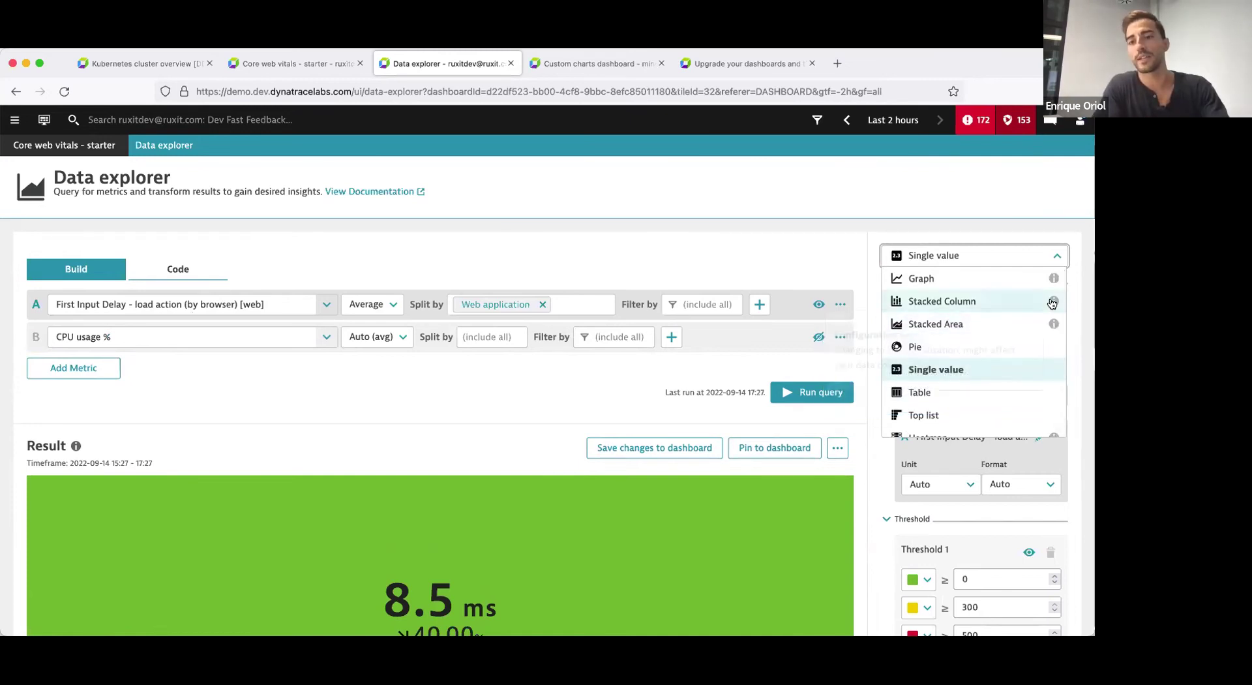
mouse_move(1053, 303)
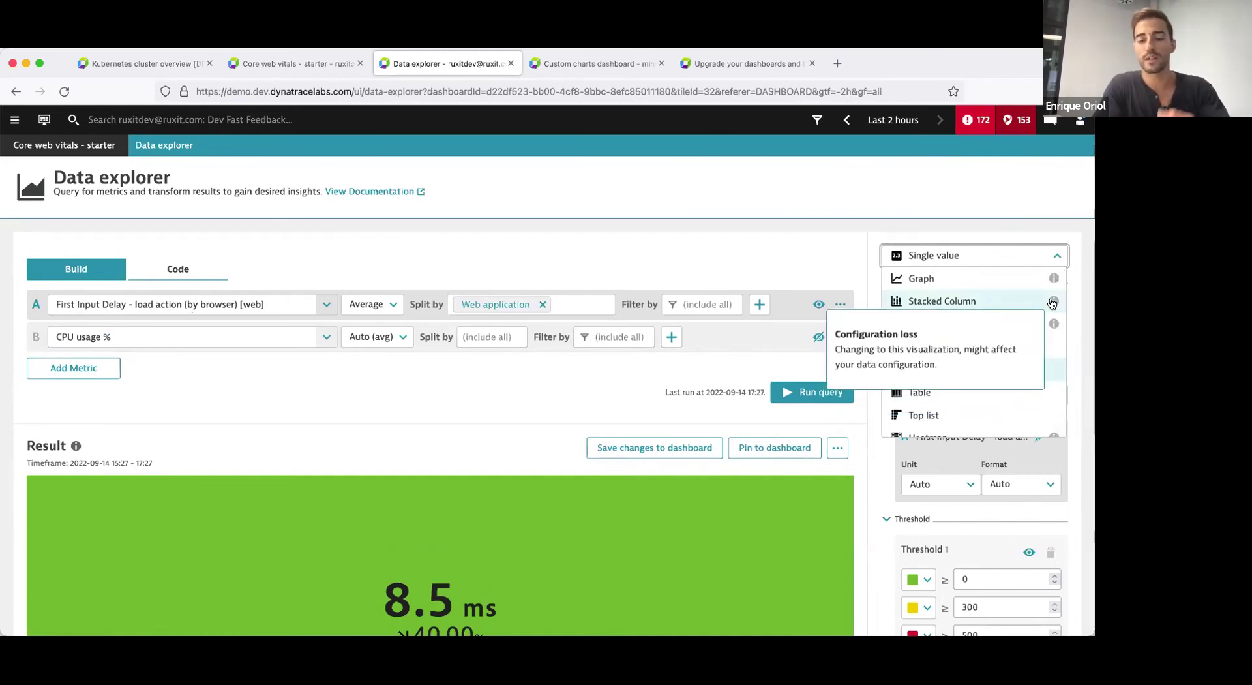
left_click(943, 265)
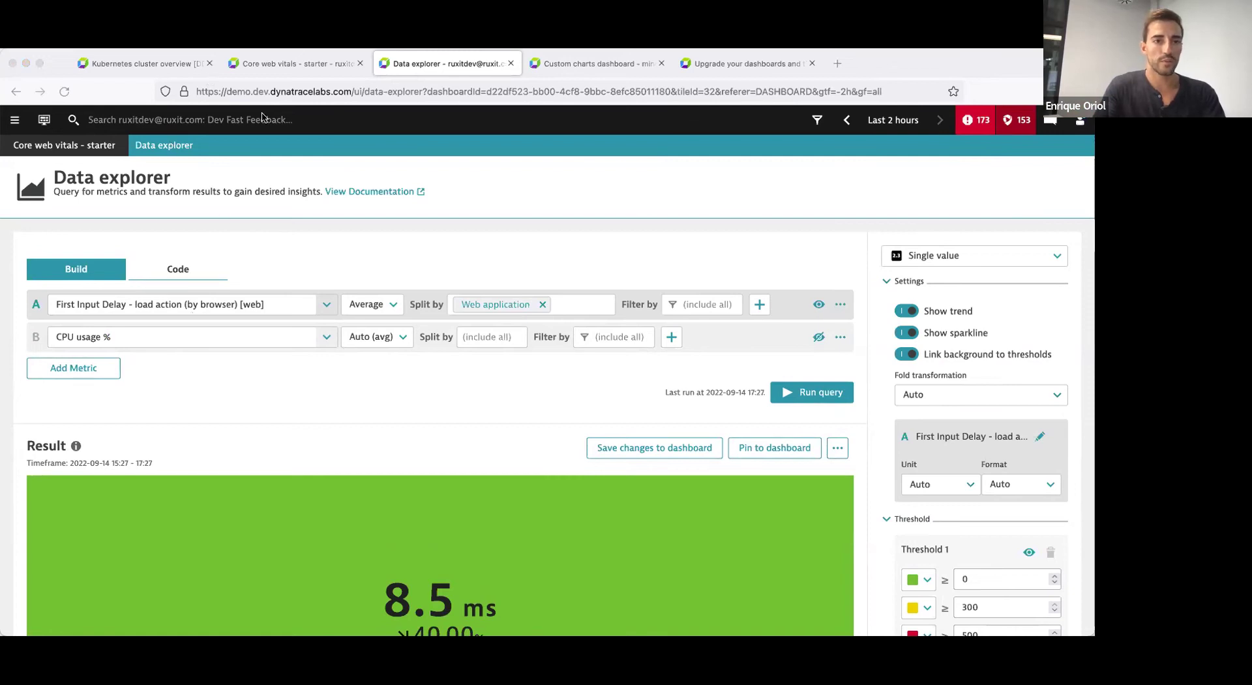
- Load demo.dev.dynatracelabs.com/ui/data-explorer without the dashboard parameters and browse the starting templates
left_click(419, 90)
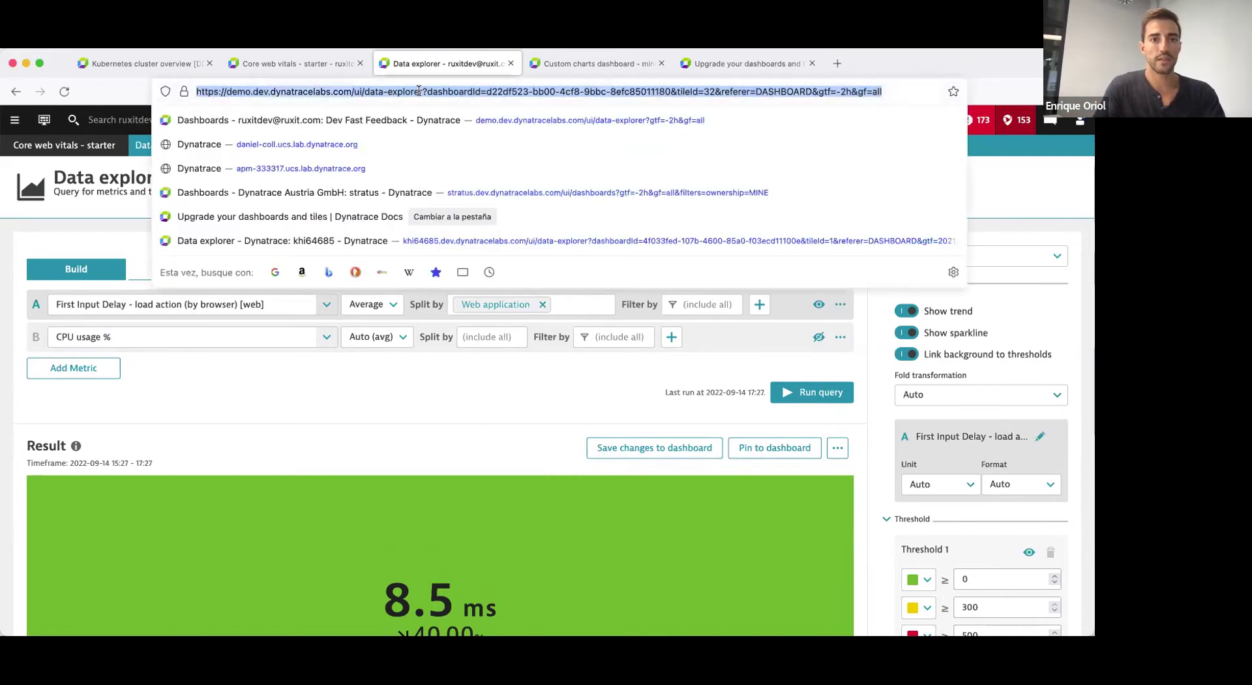
key("shift+End")
key("BackSpace")
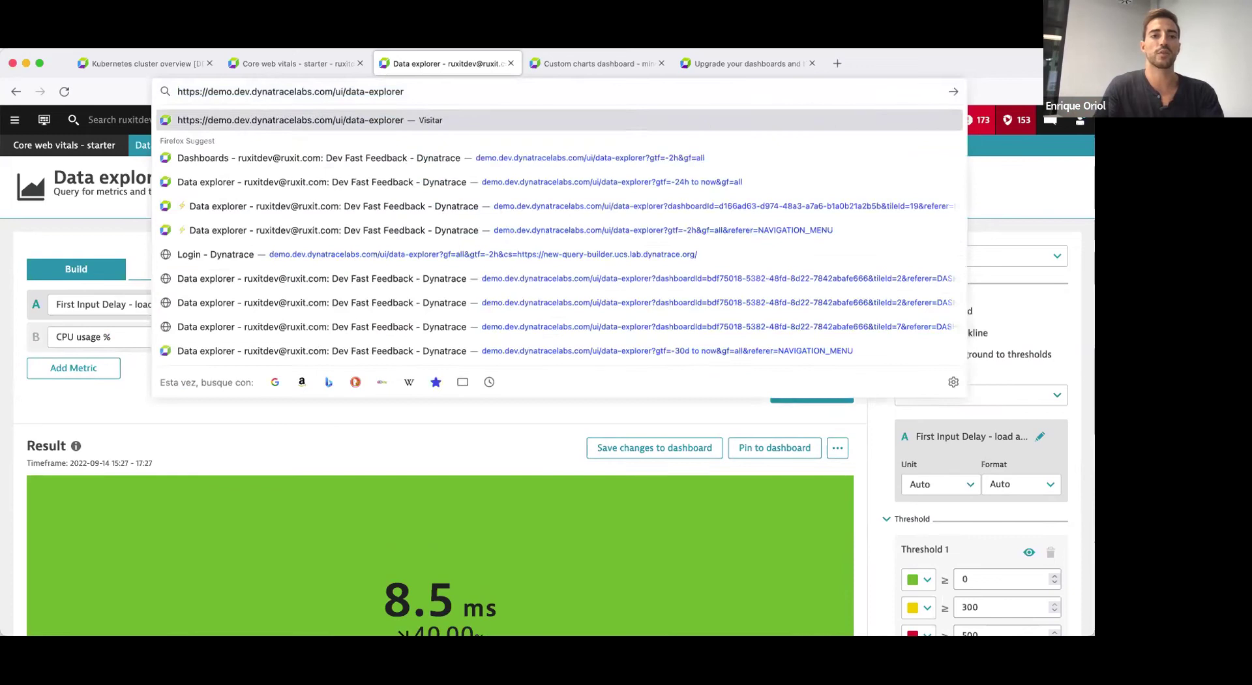
key("Return")
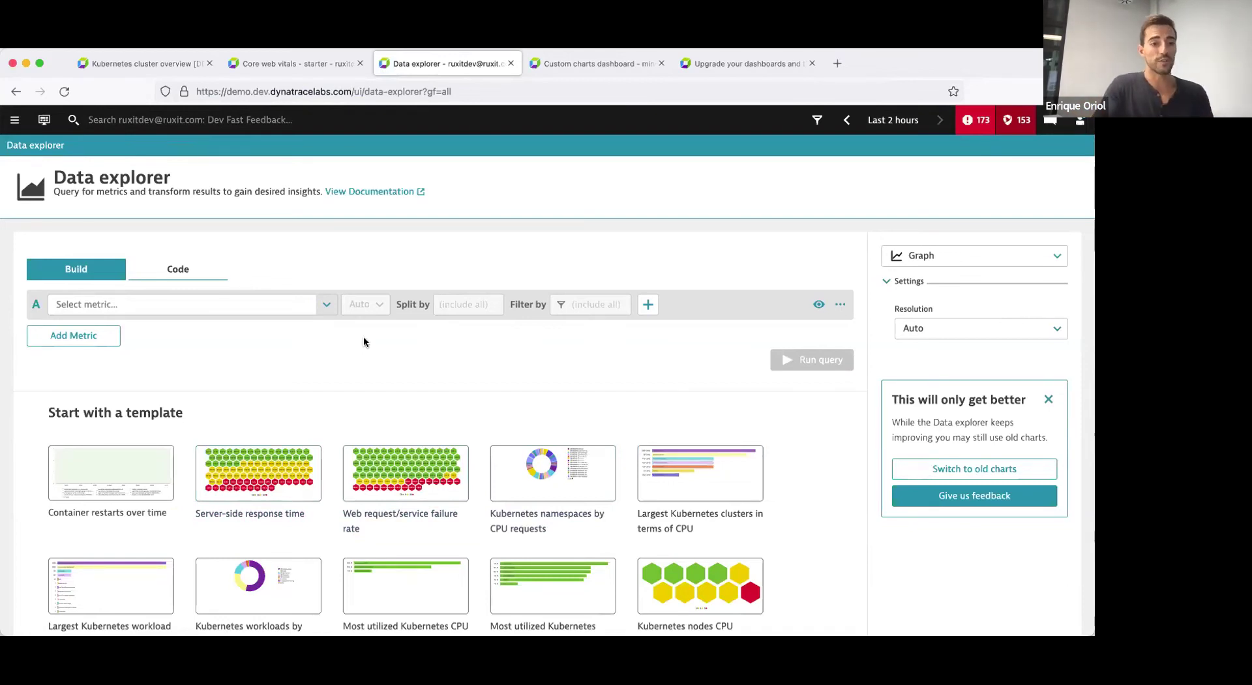
scroll(364, 342, "down", 5)
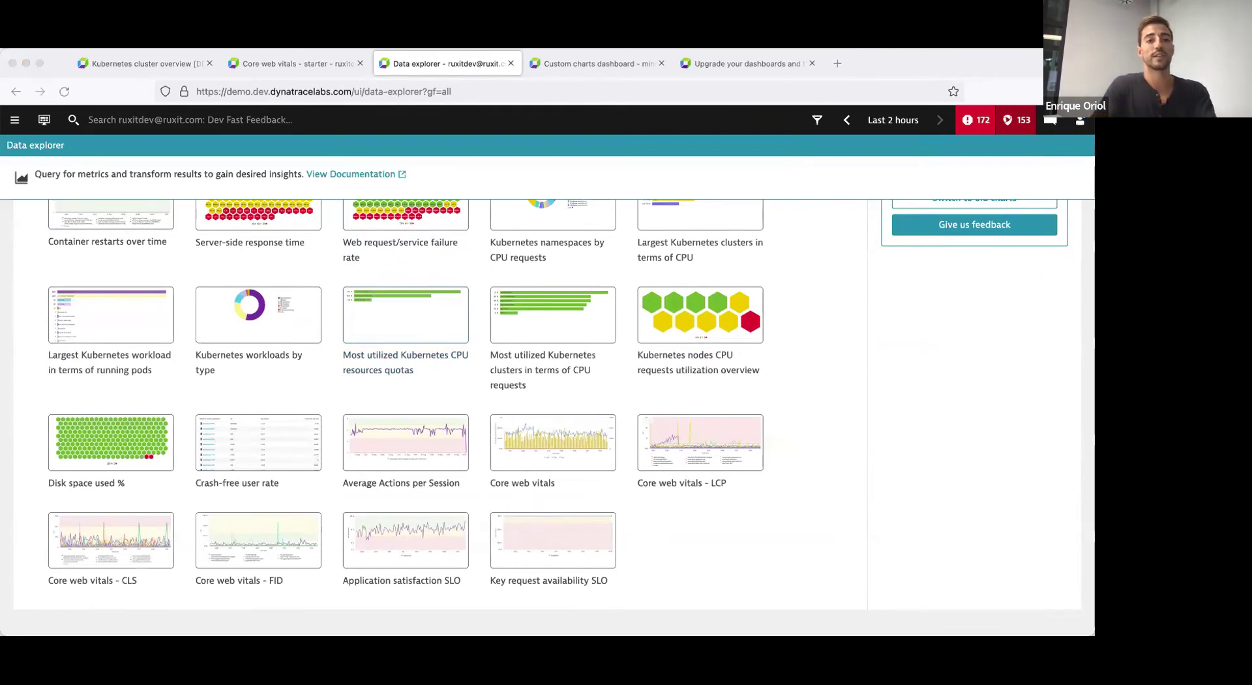
scroll(324, 346, "up", 3)
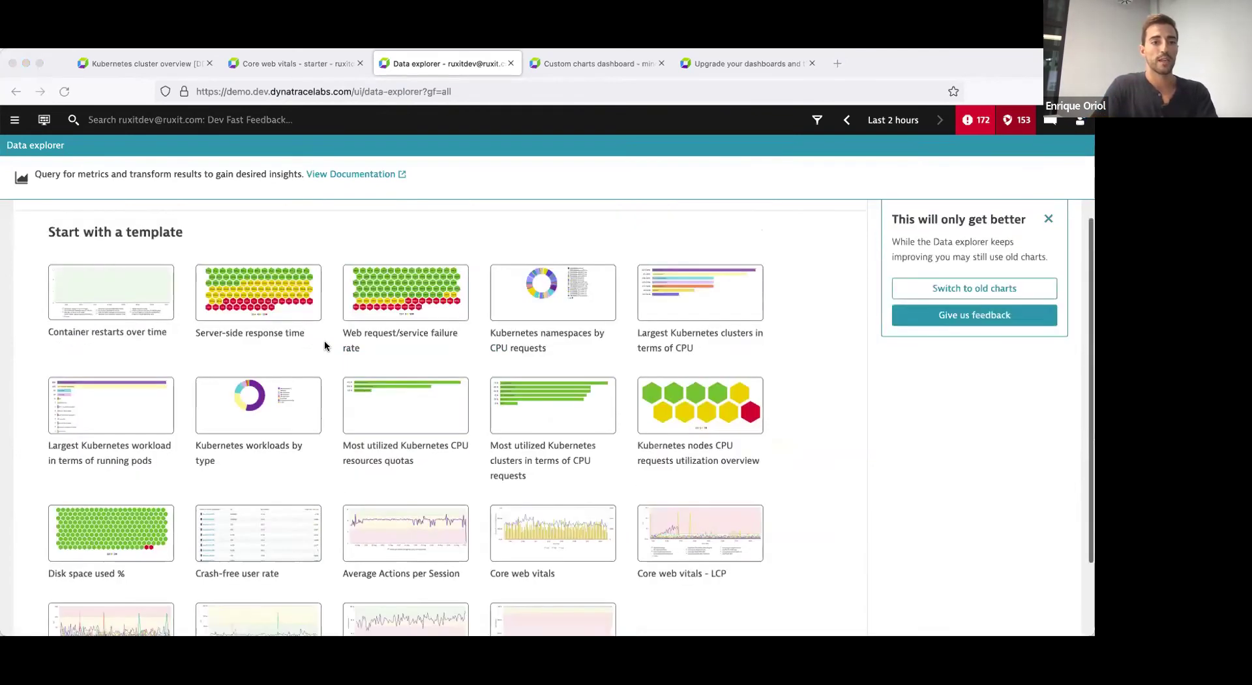
scroll(326, 346, "up", 2)
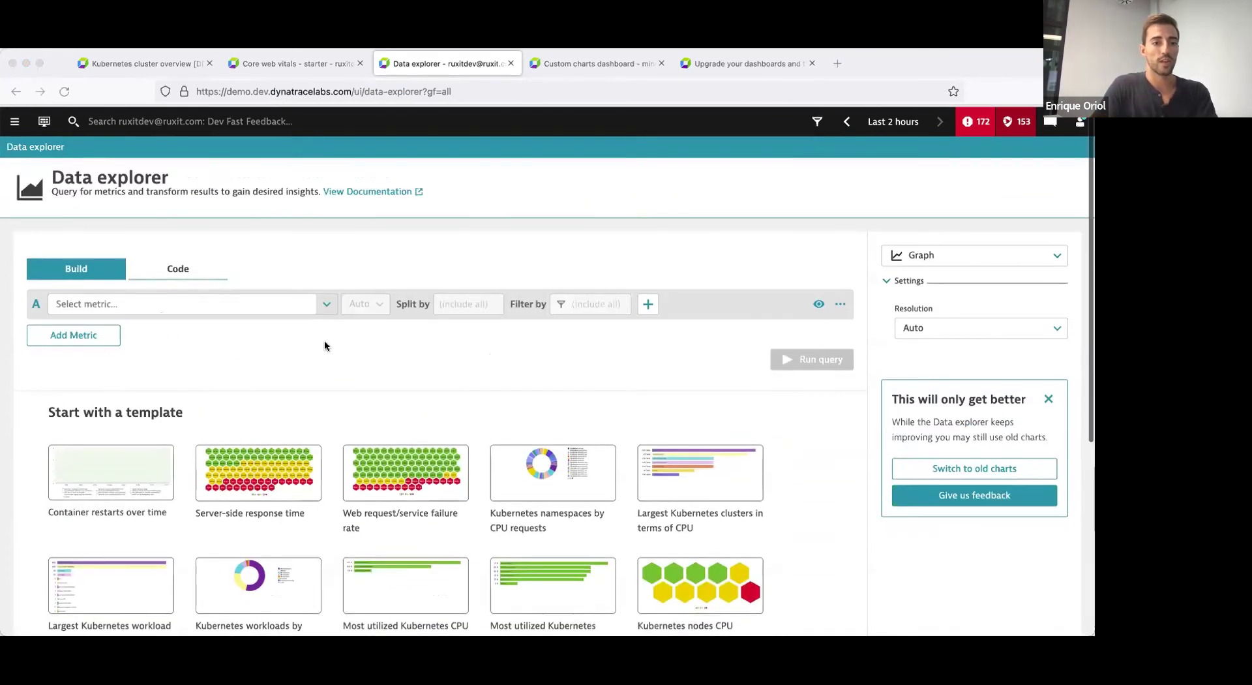
- Start from the Server-side response time template, review its honeycomb result and thresholds, and check the query's code version
left_click(261, 457)
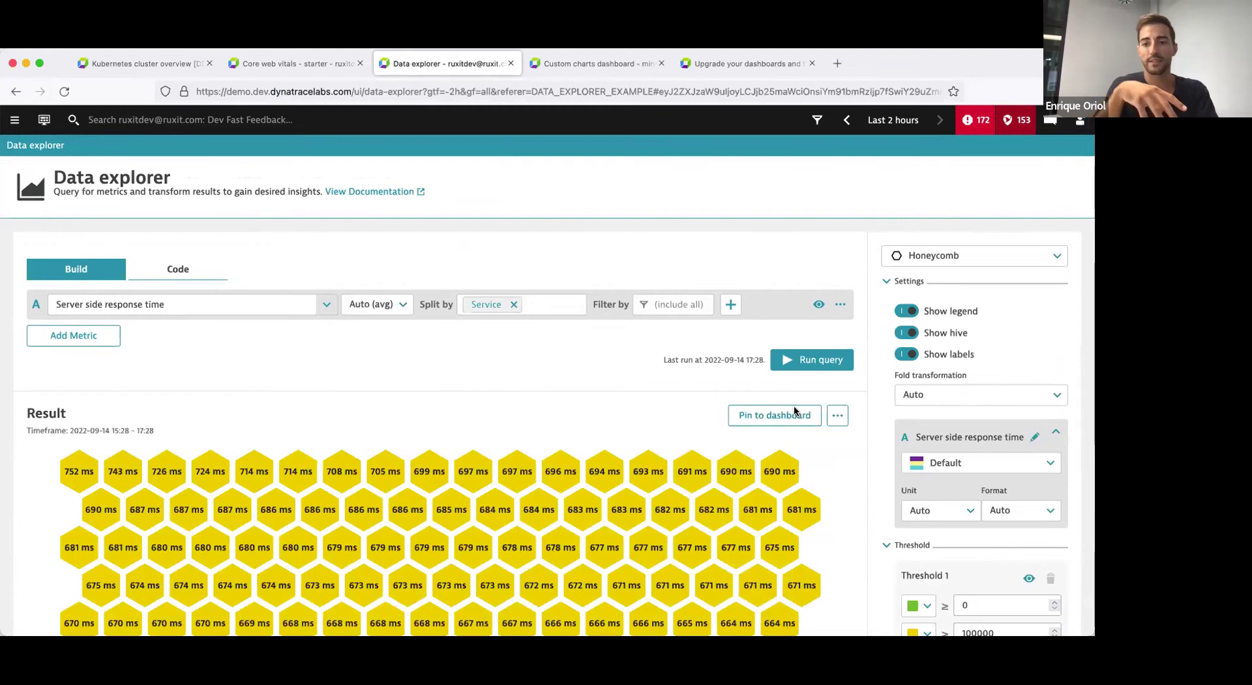
scroll(956, 526, "down", 2)
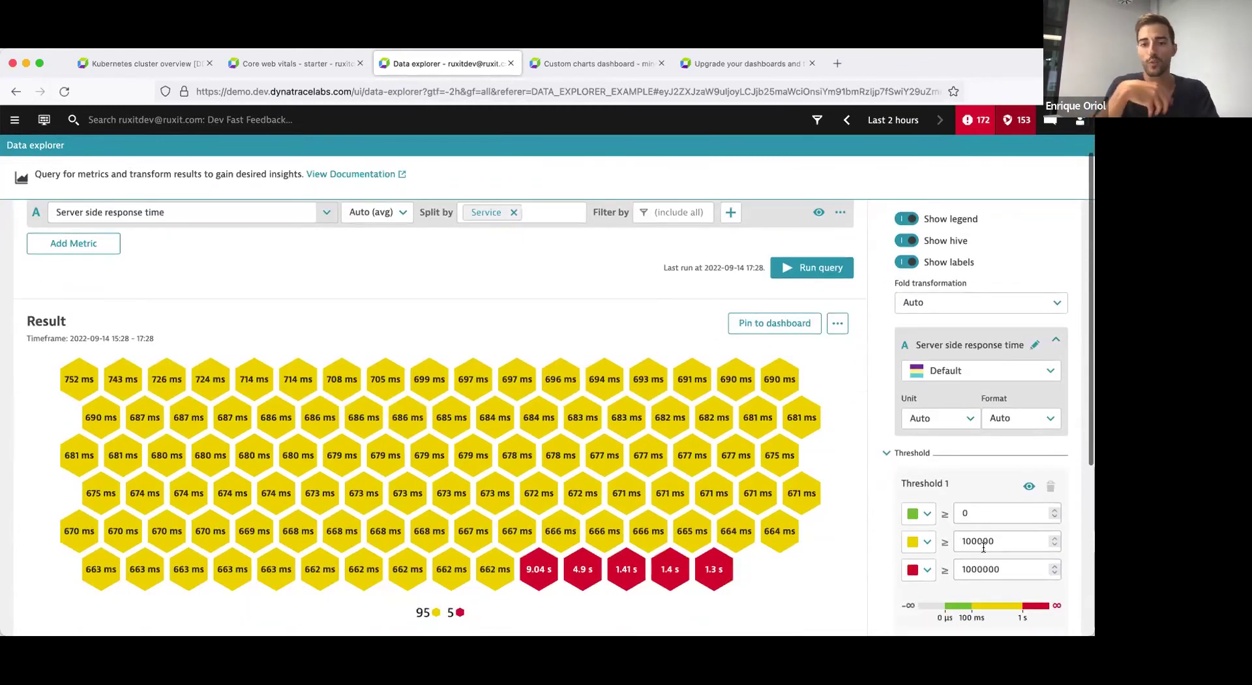
scroll(952, 327, "up", 2)
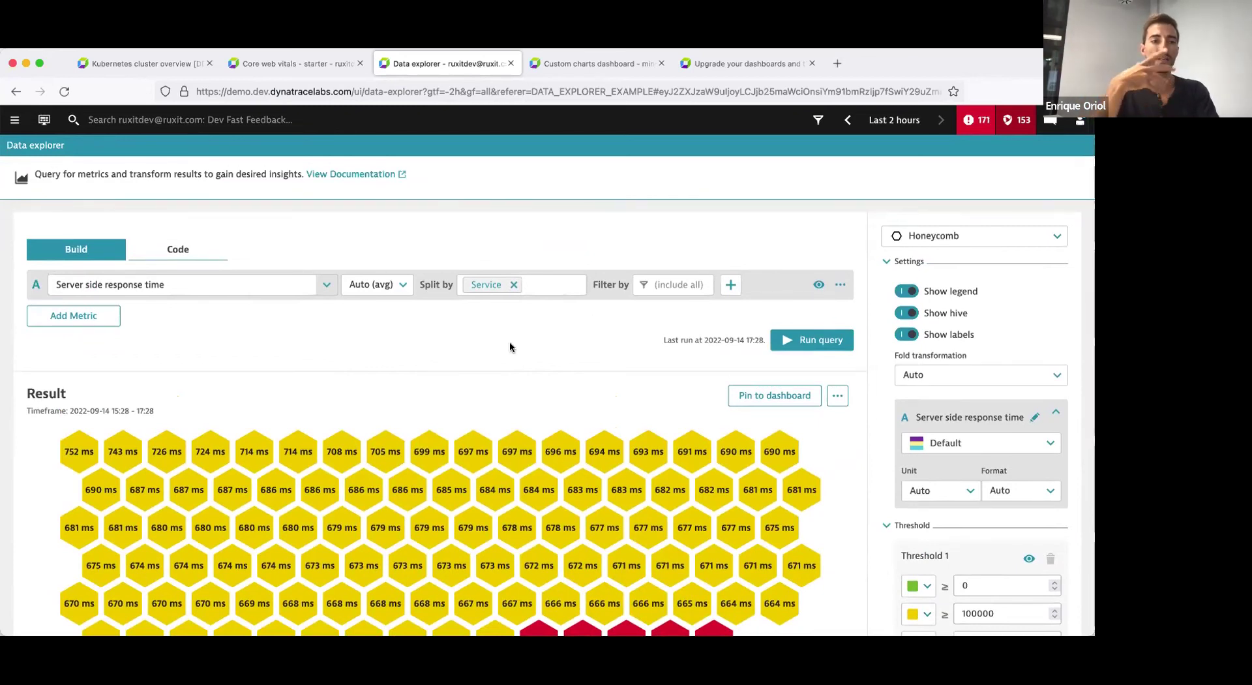
left_click(185, 253)
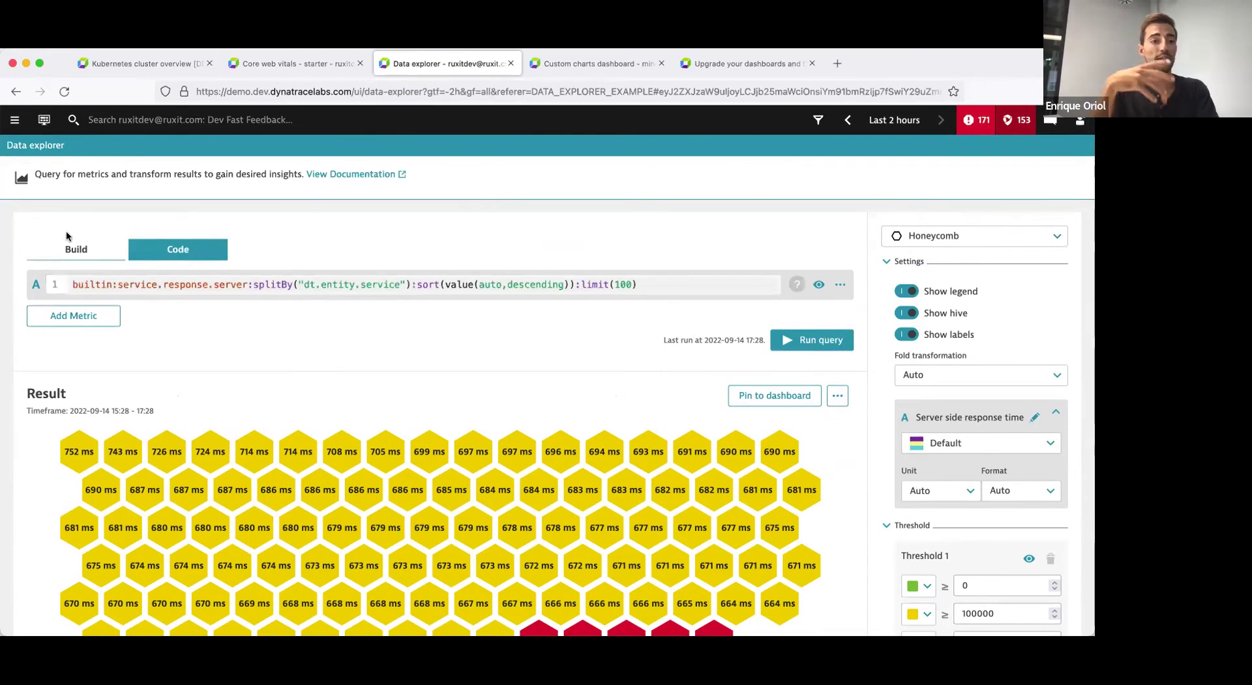
left_click(75, 248)
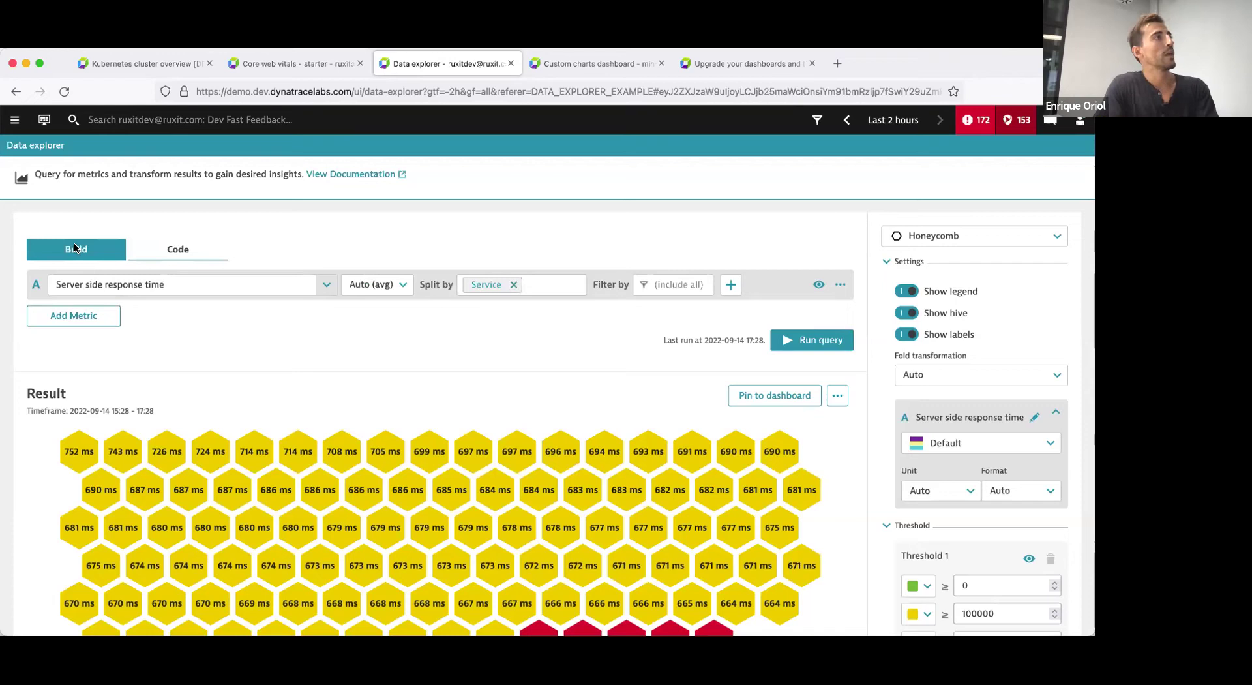
key("super+Tab")
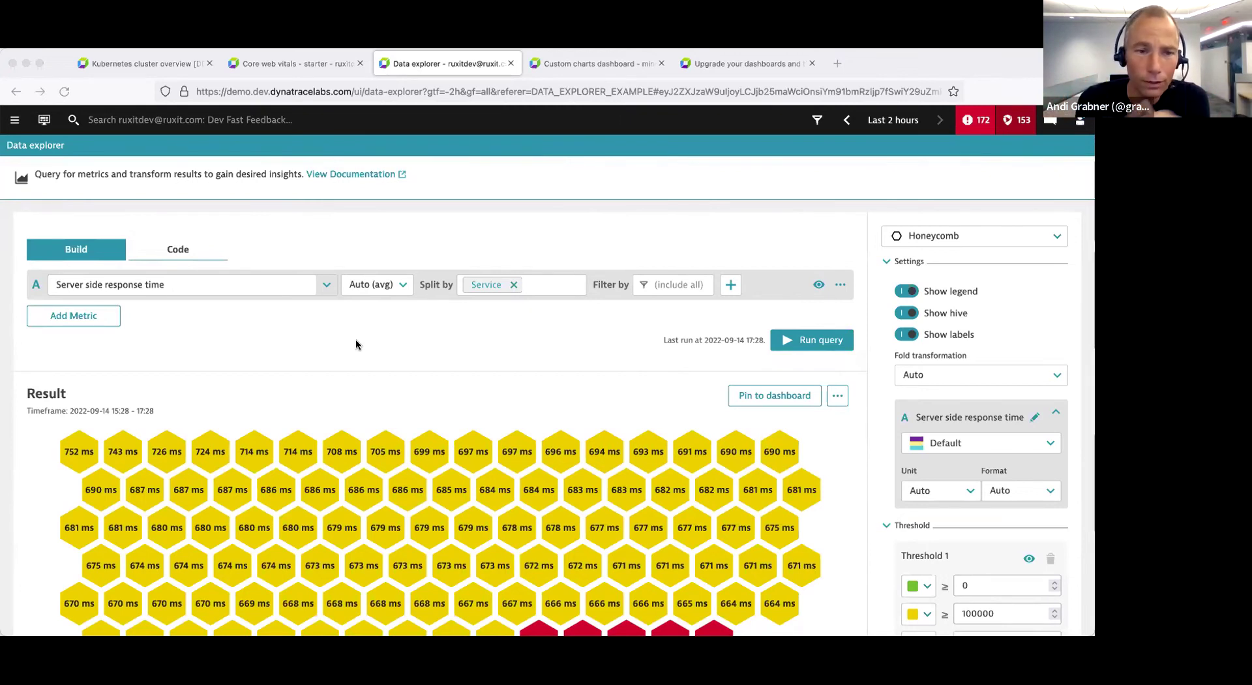
left_click(412, 212)
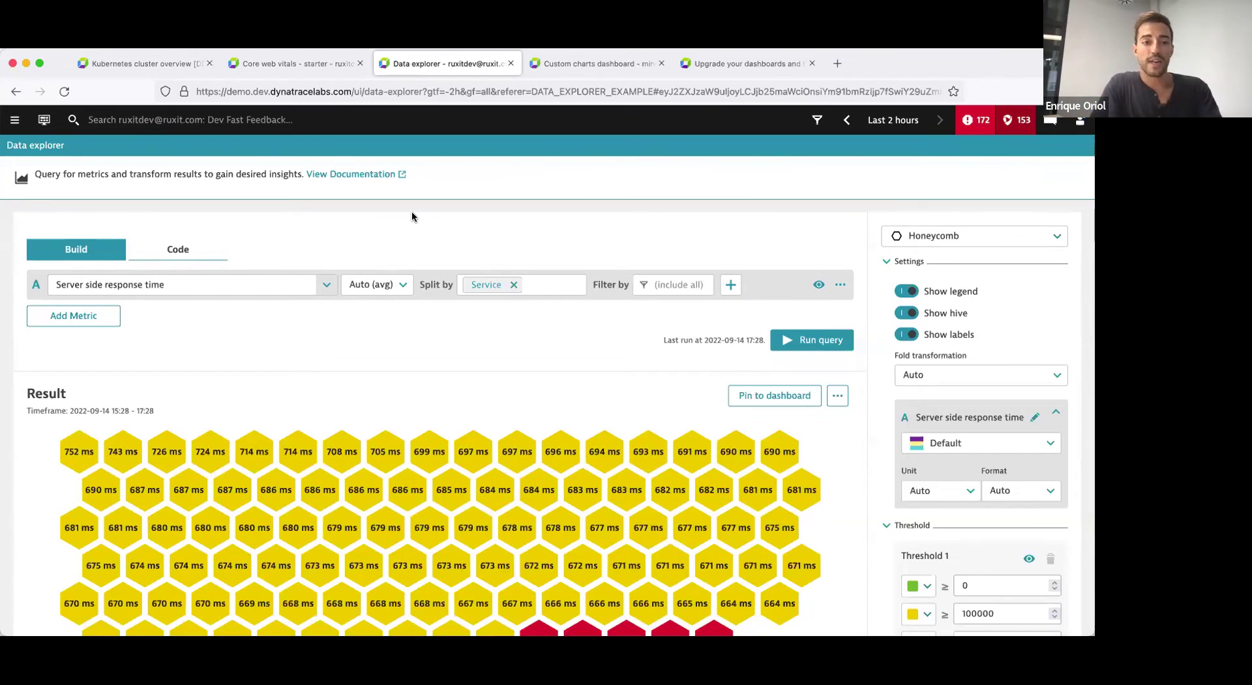
scroll(412, 381, "down", 2)
scroll(413, 386, "up", 2)
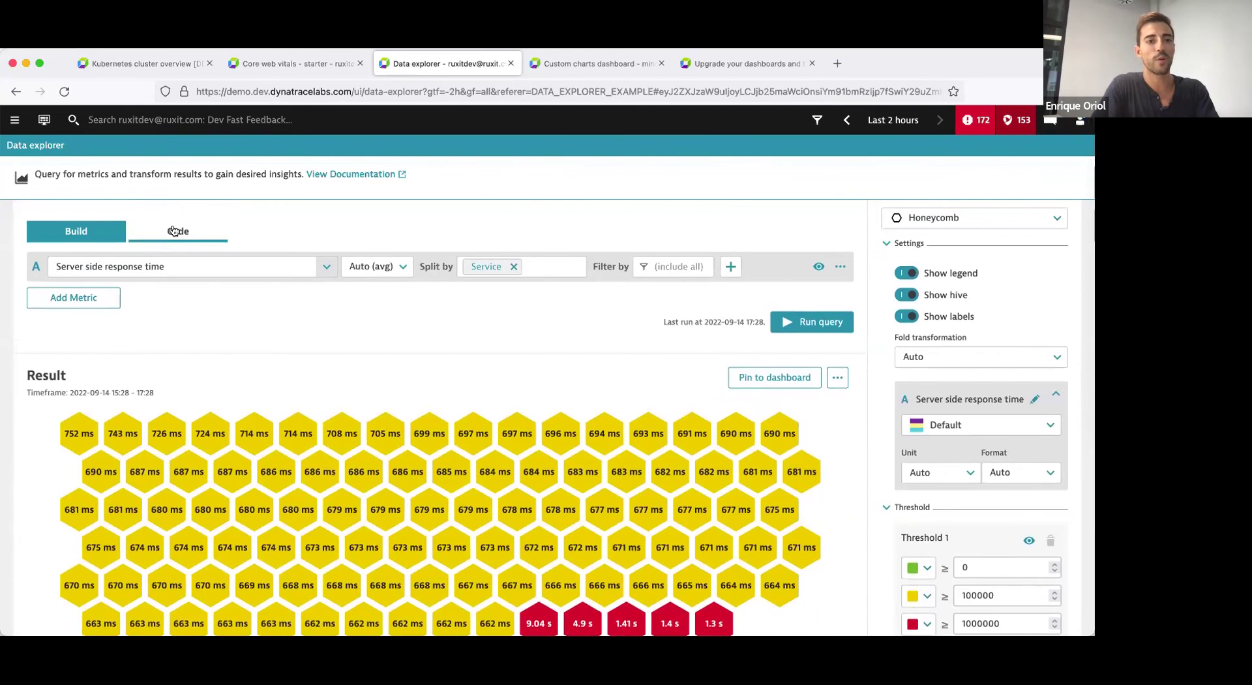
- Remove :limit(100) from the response time query's code, run the query and inspect individual services in the honeycomb
left_click(174, 231)
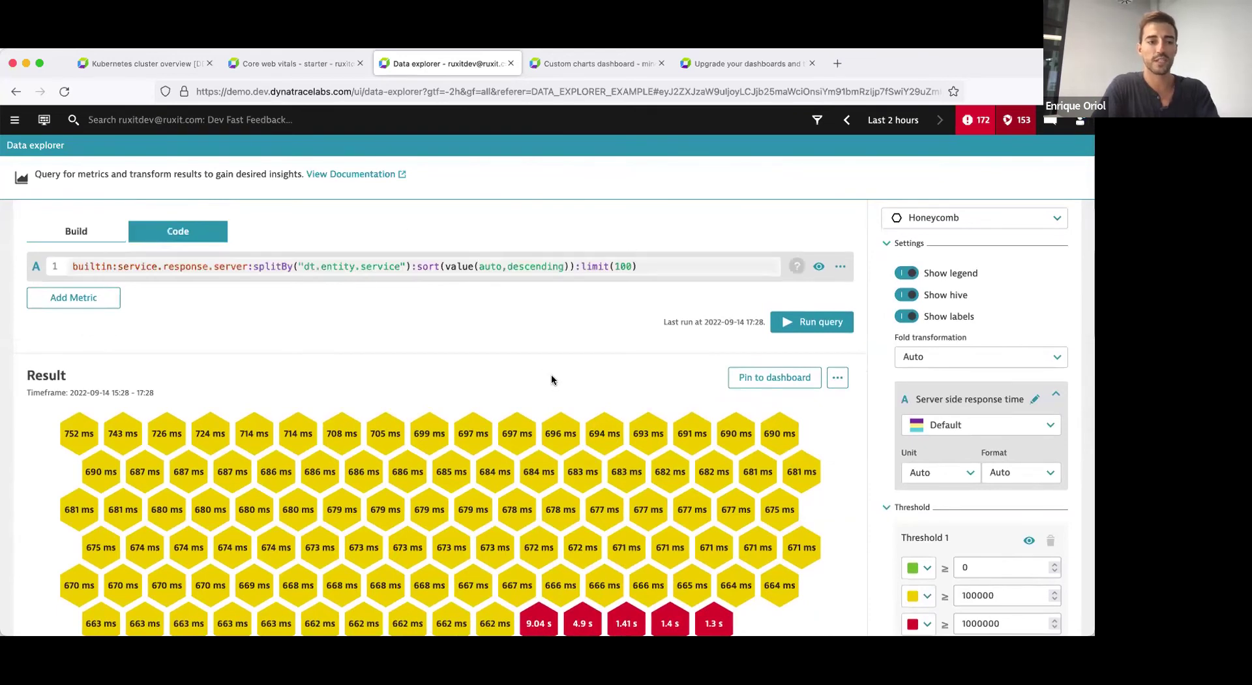
left_click_drag(641, 267, 575, 270)
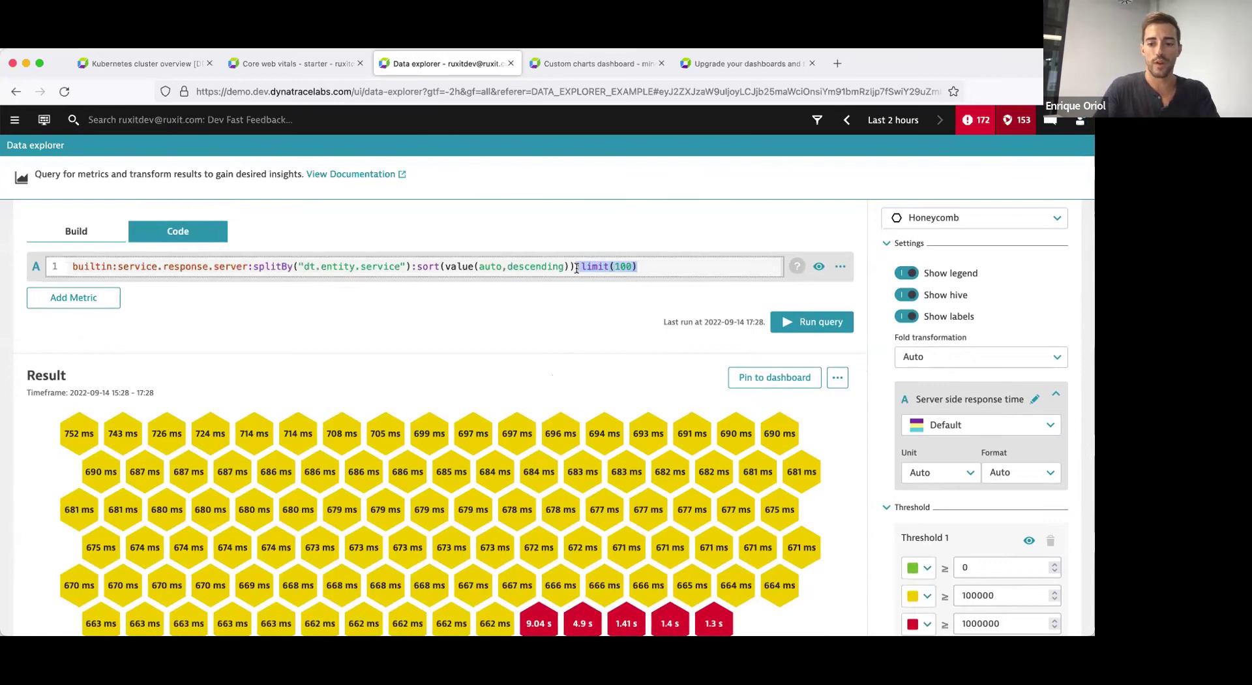
key("BackSpace")
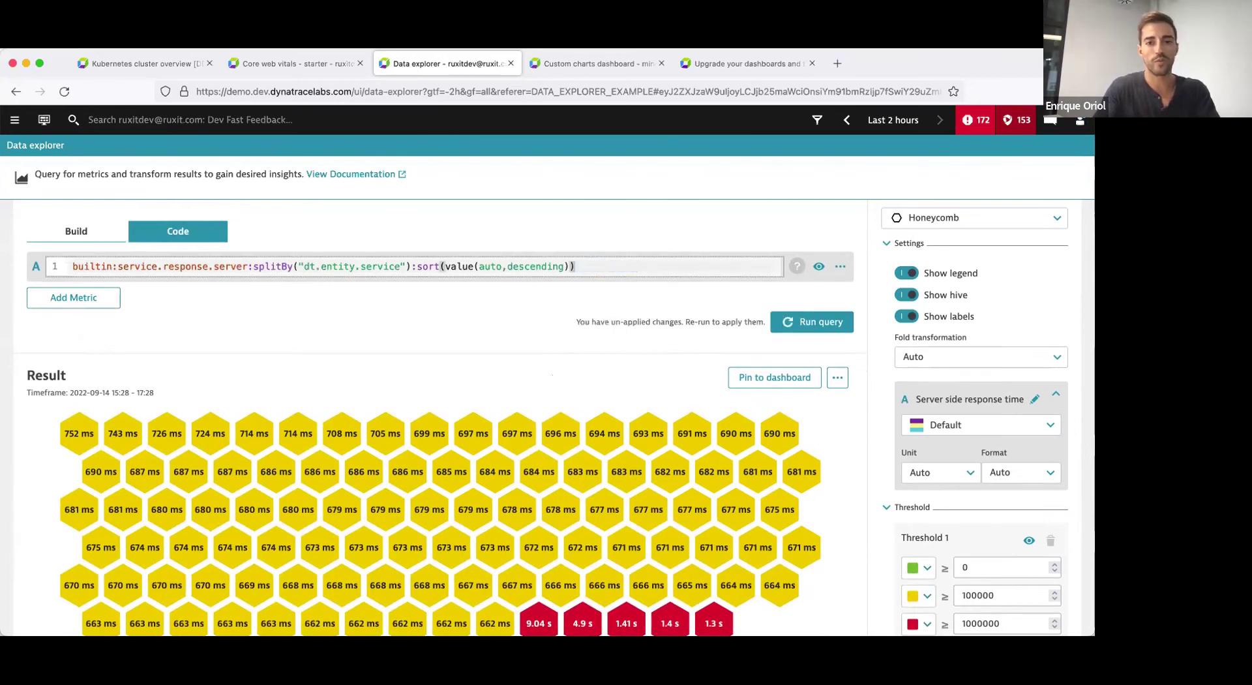
left_click(812, 322)
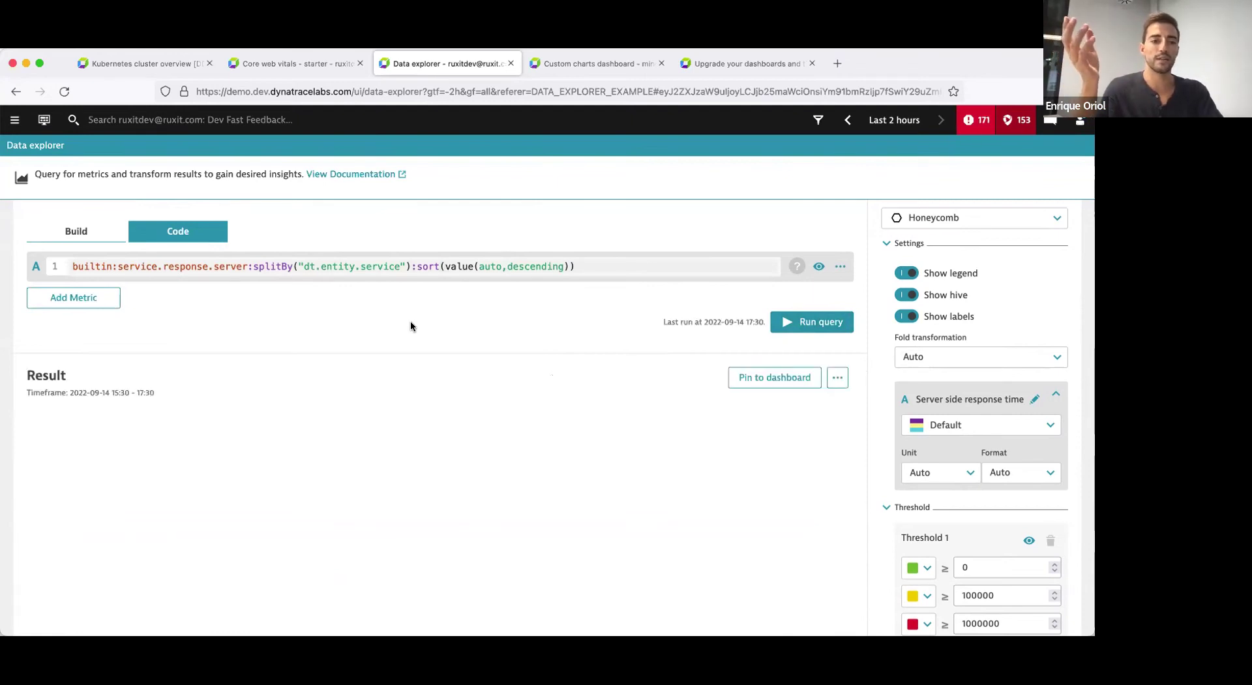
scroll(409, 326, "down", 2)
mouse_move(303, 355)
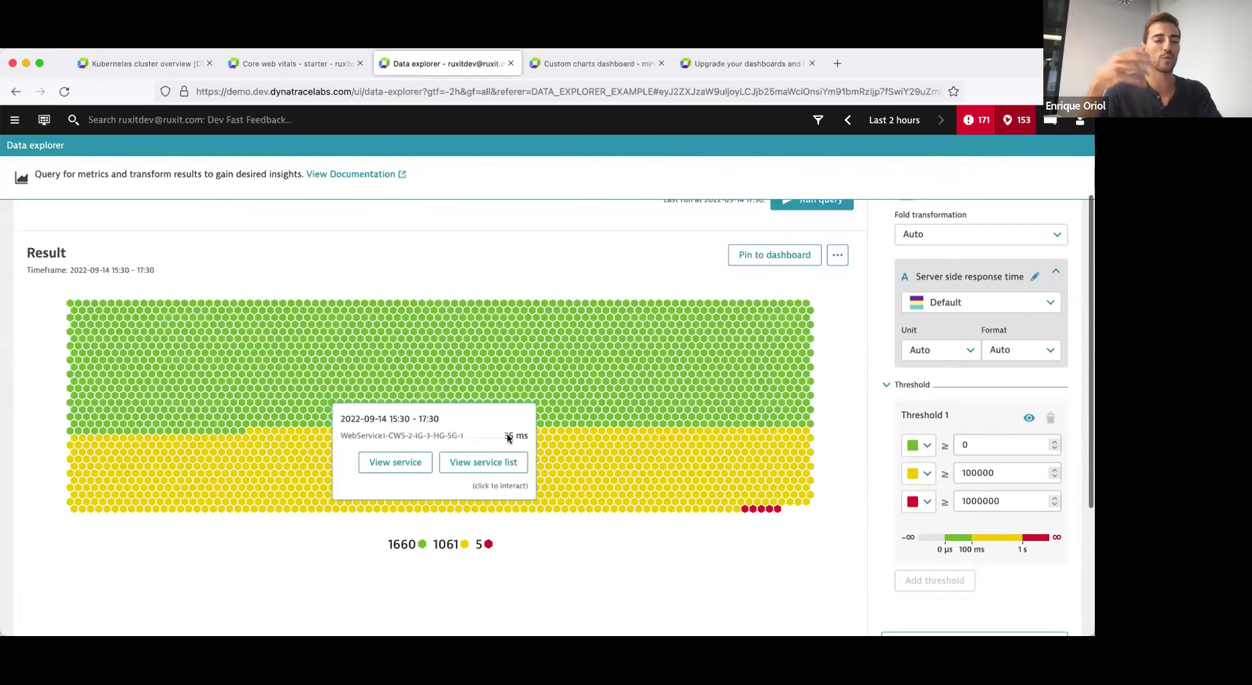
mouse_move(507, 433)
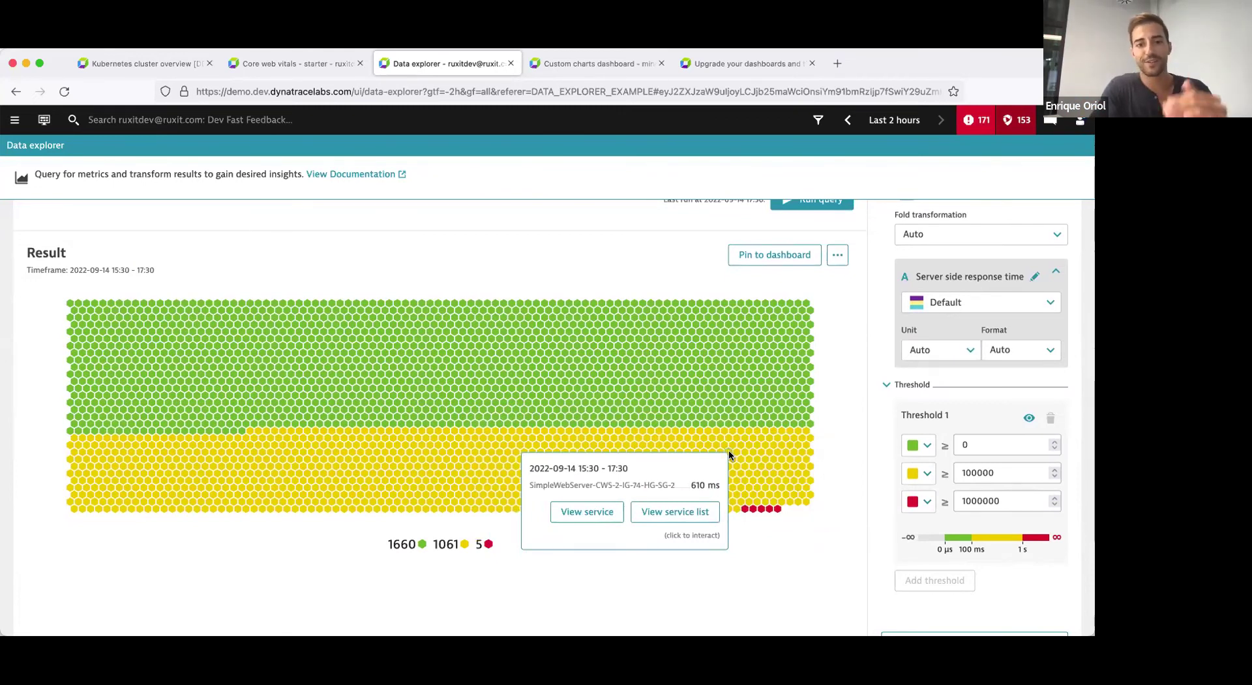
scroll(678, 277, "up", 1)
scroll(678, 279, "up", 3)
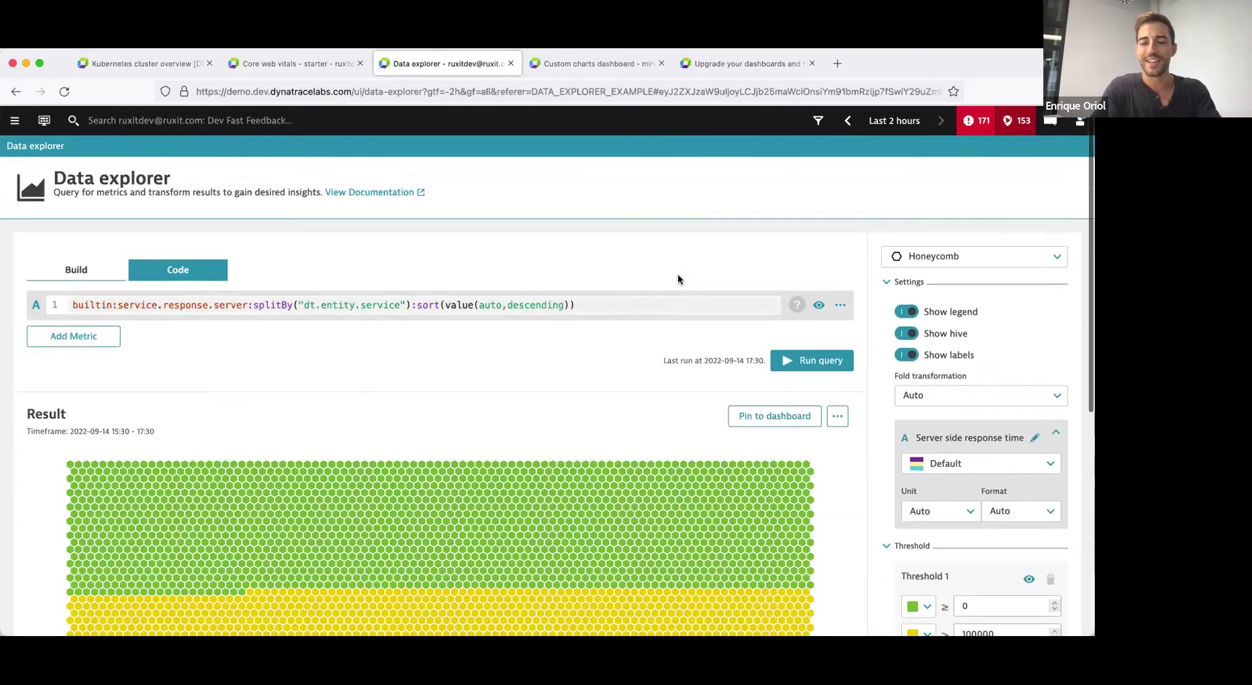
- Change the visualization to Heatmap and set its Y axis to Split by Dimensions
left_click(921, 261)
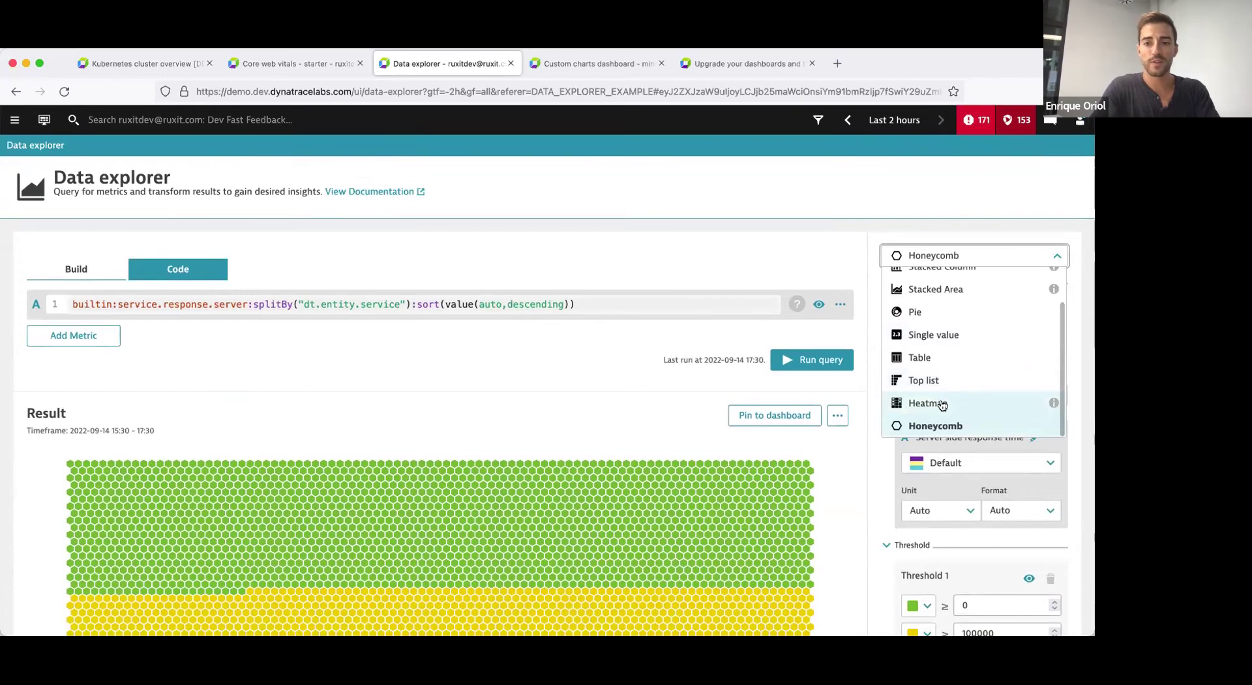
left_click(941, 405)
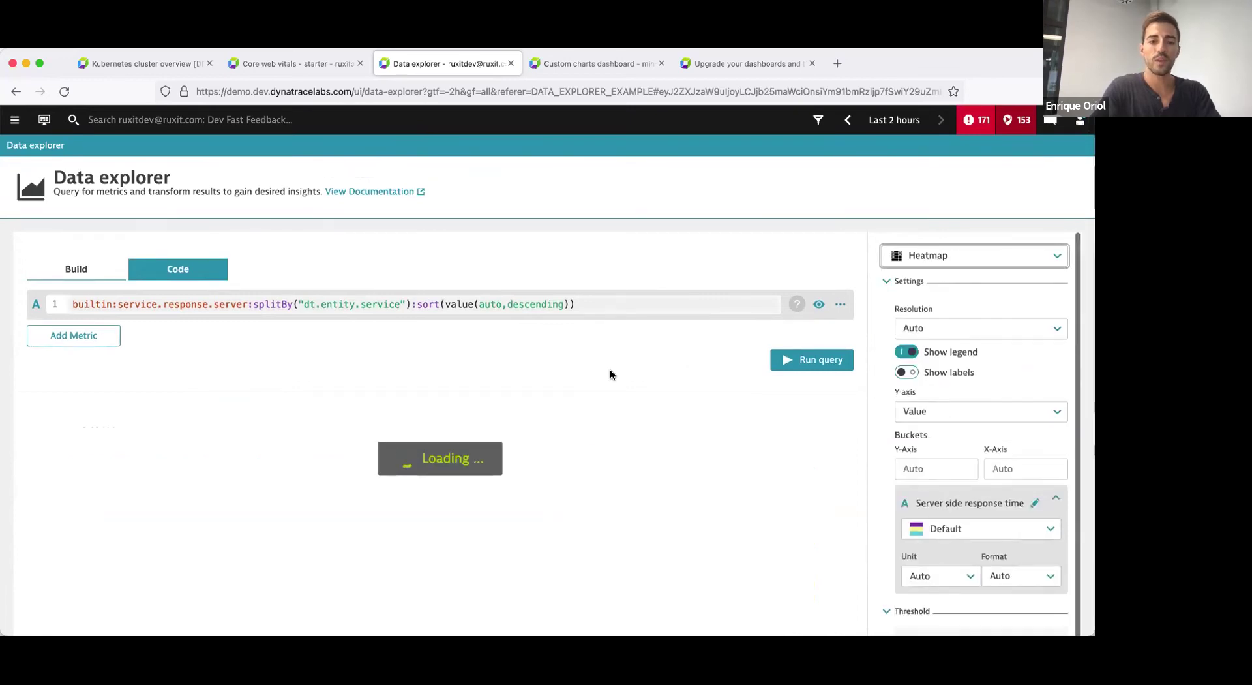
scroll(610, 374, "down", 2)
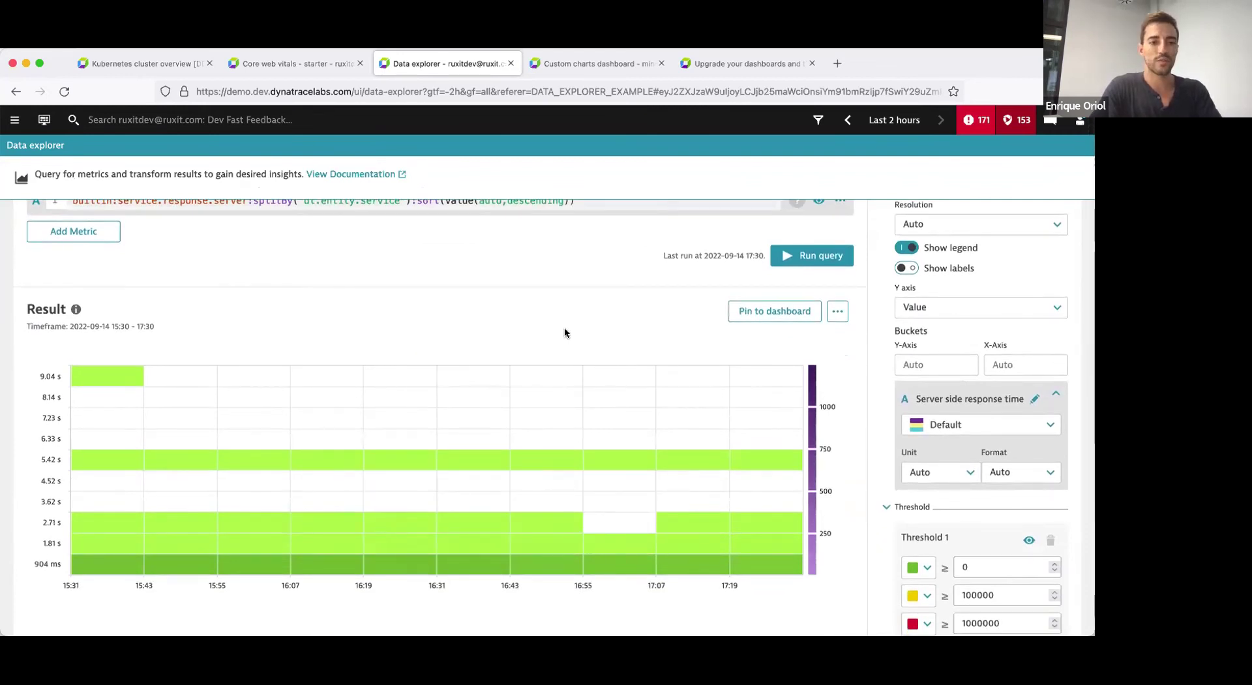
scroll(565, 332, "up", 1)
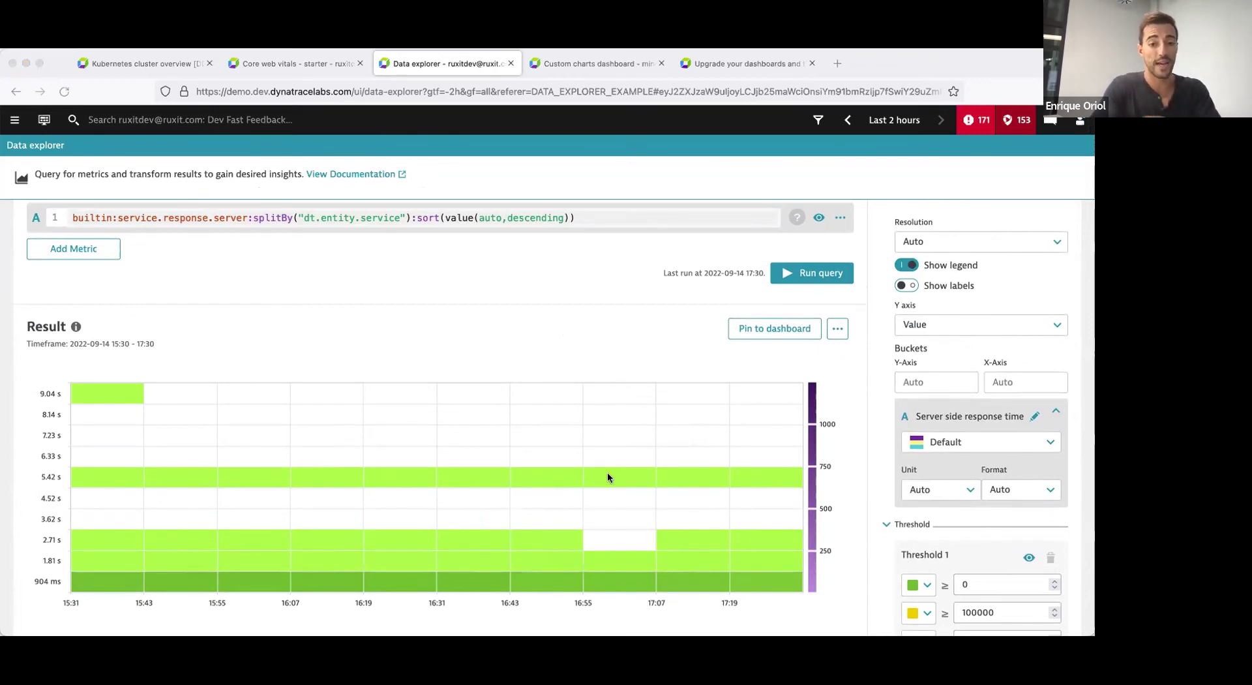
left_click(596, 370)
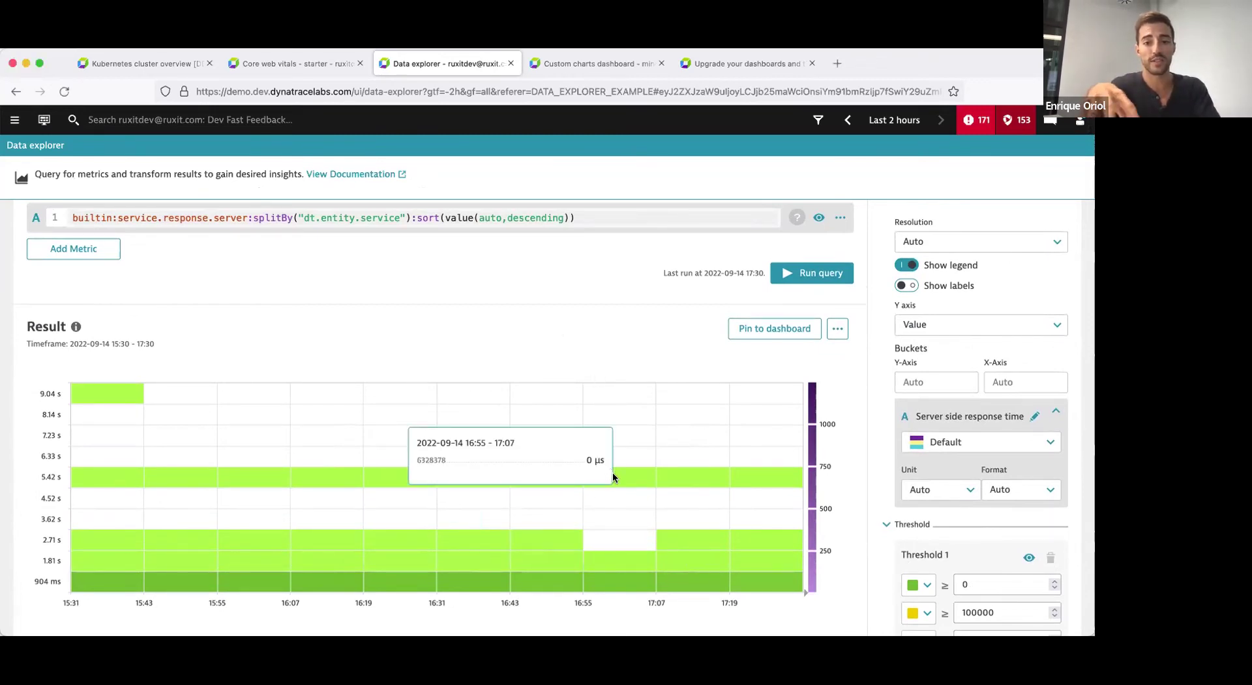
left_click(914, 325)
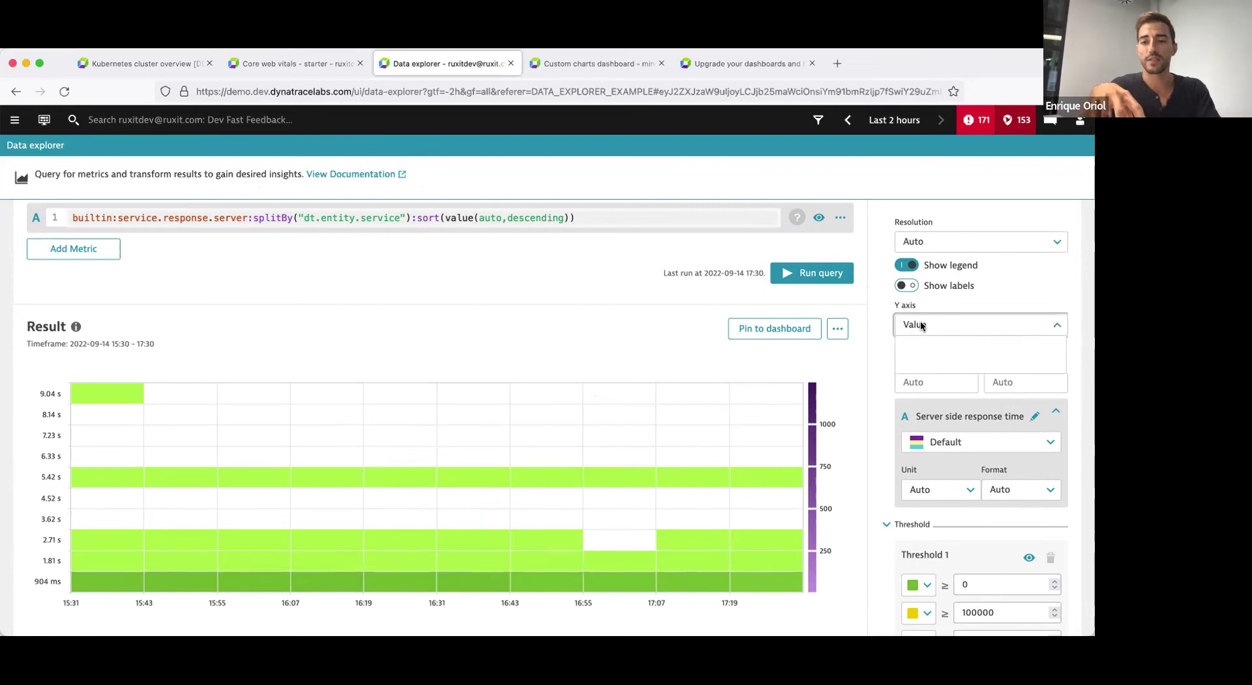
left_click(920, 362)
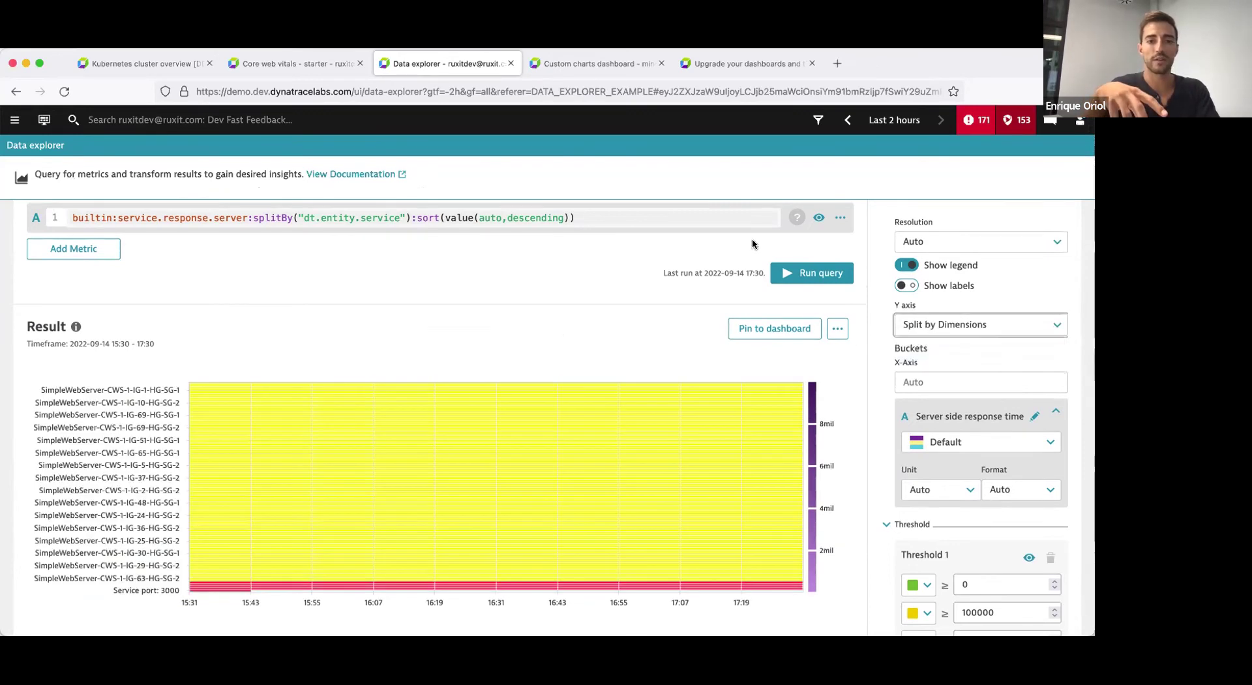
- Append :limit(10) to the response time query's code, run the query and review the services in the heatmap
left_click(607, 223)
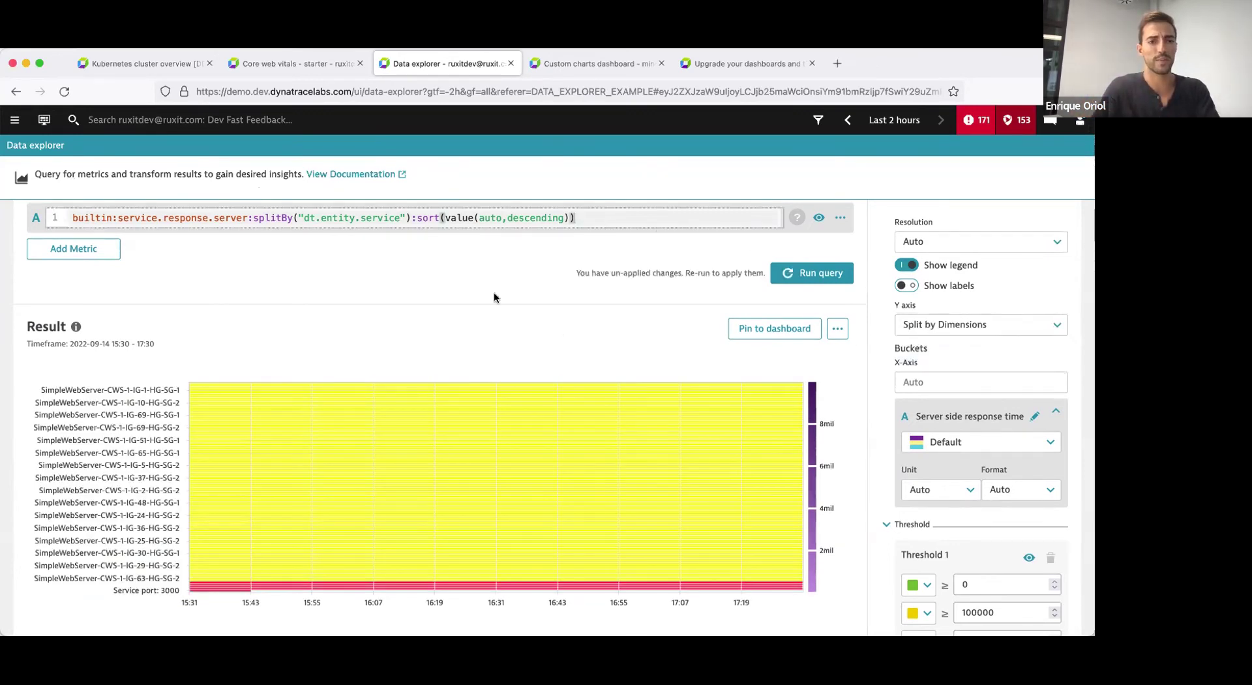
scroll(495, 298, "up", 1)
type(":limit")
type("(19")
key("BackSpace")
type("0")
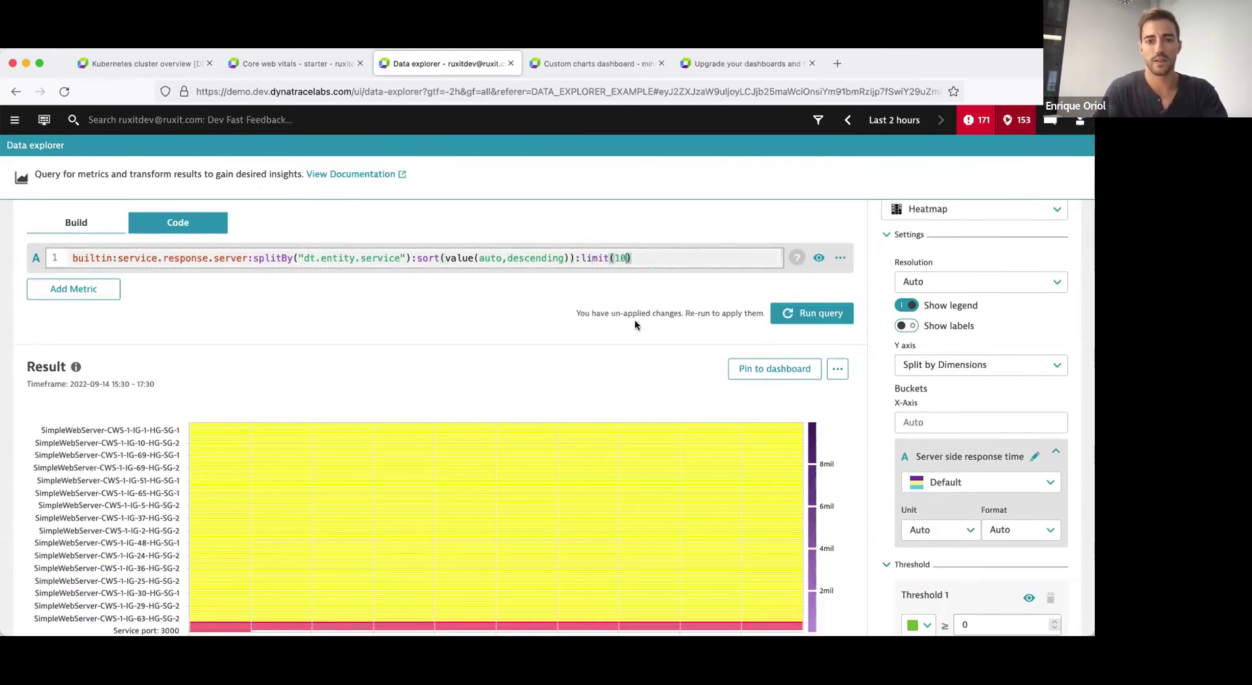
left_click(808, 316)
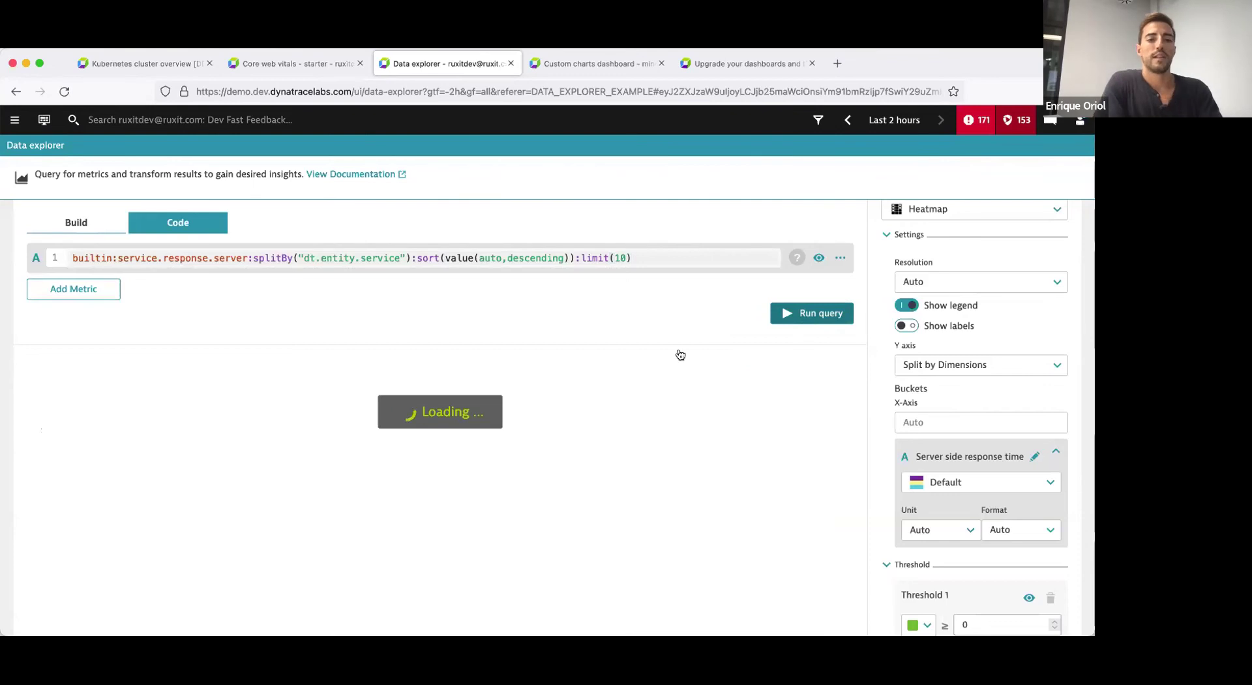
scroll(575, 329, "down", 1)
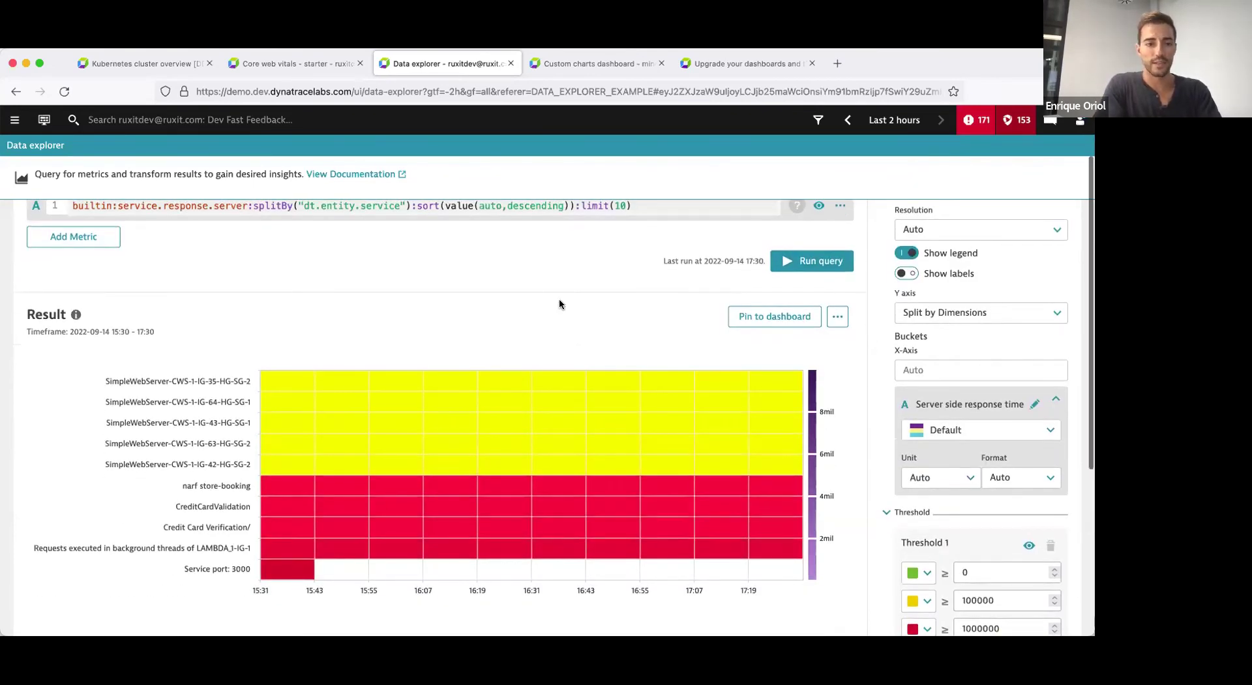
scroll(282, 270, "up", 1)
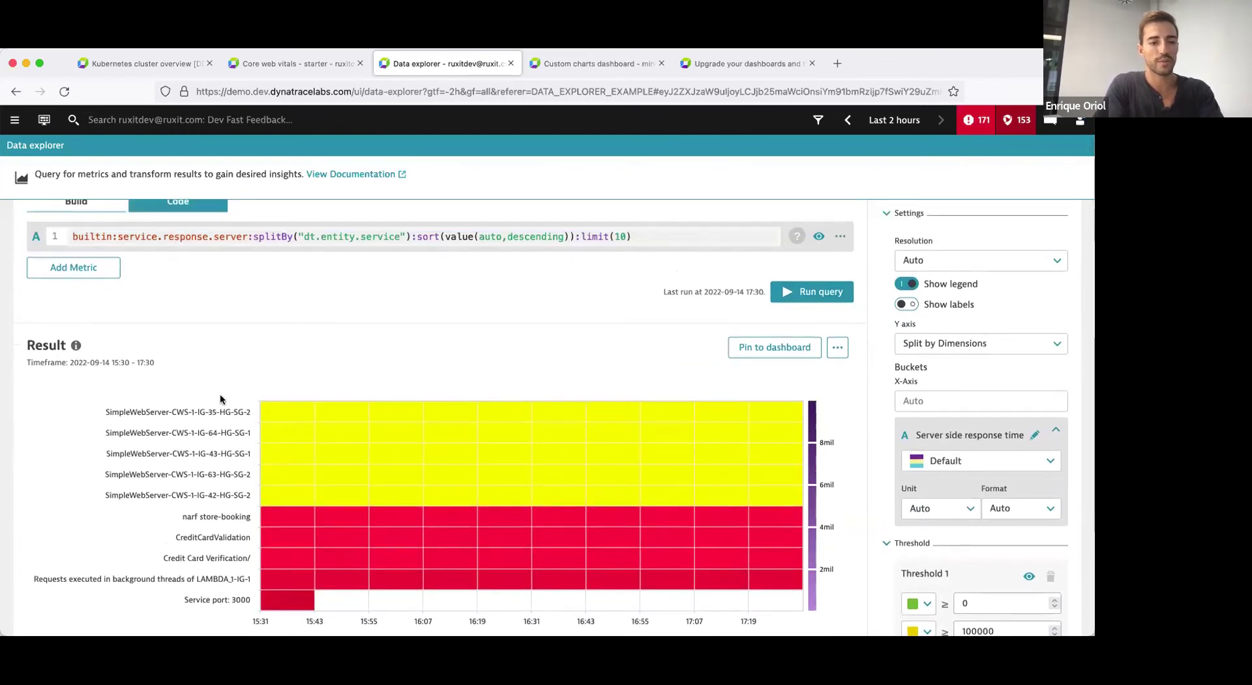
scroll(223, 421, "down", 3)
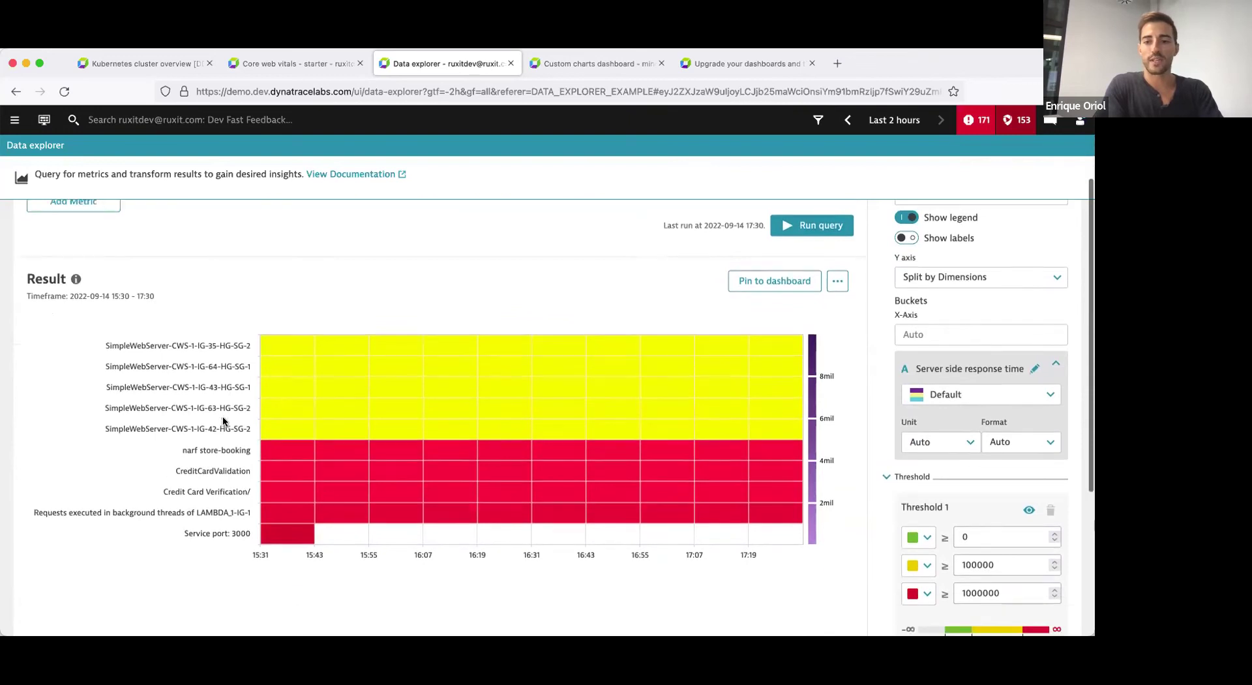
mouse_move(689, 409)
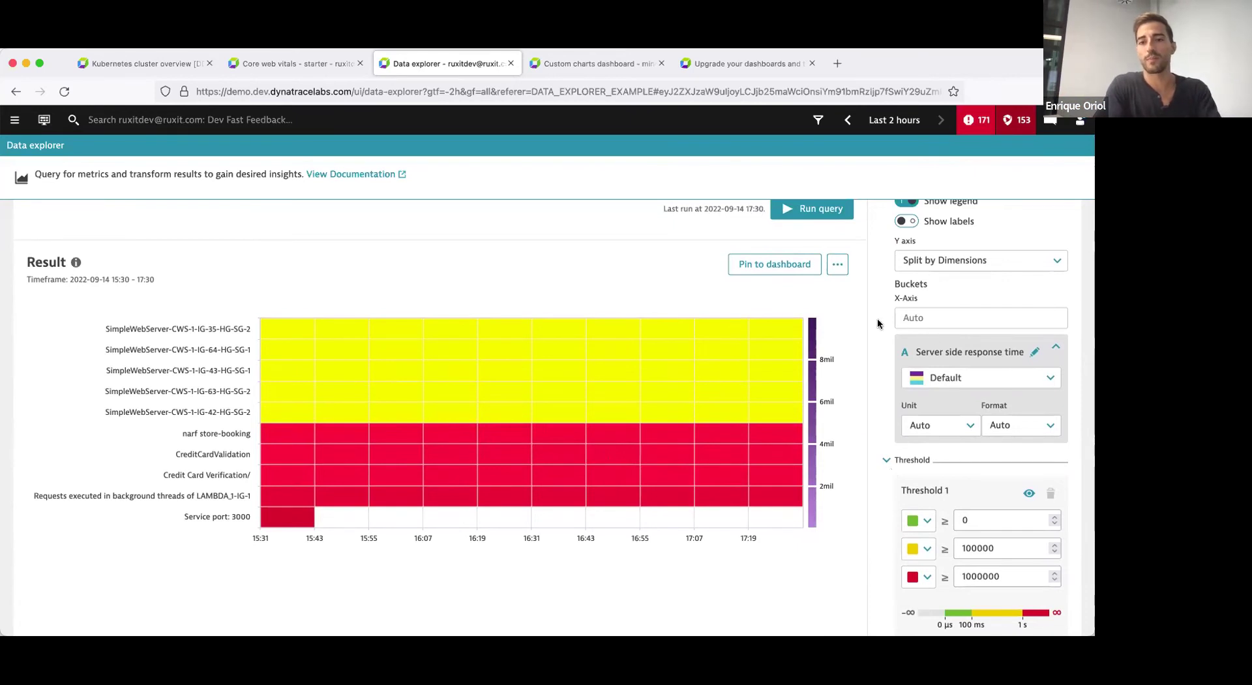
- Set the timeframe to Last 1 hour and the heatmap's X-axis buckets to 60
scroll(879, 324, "up", 1)
left_click(893, 129)
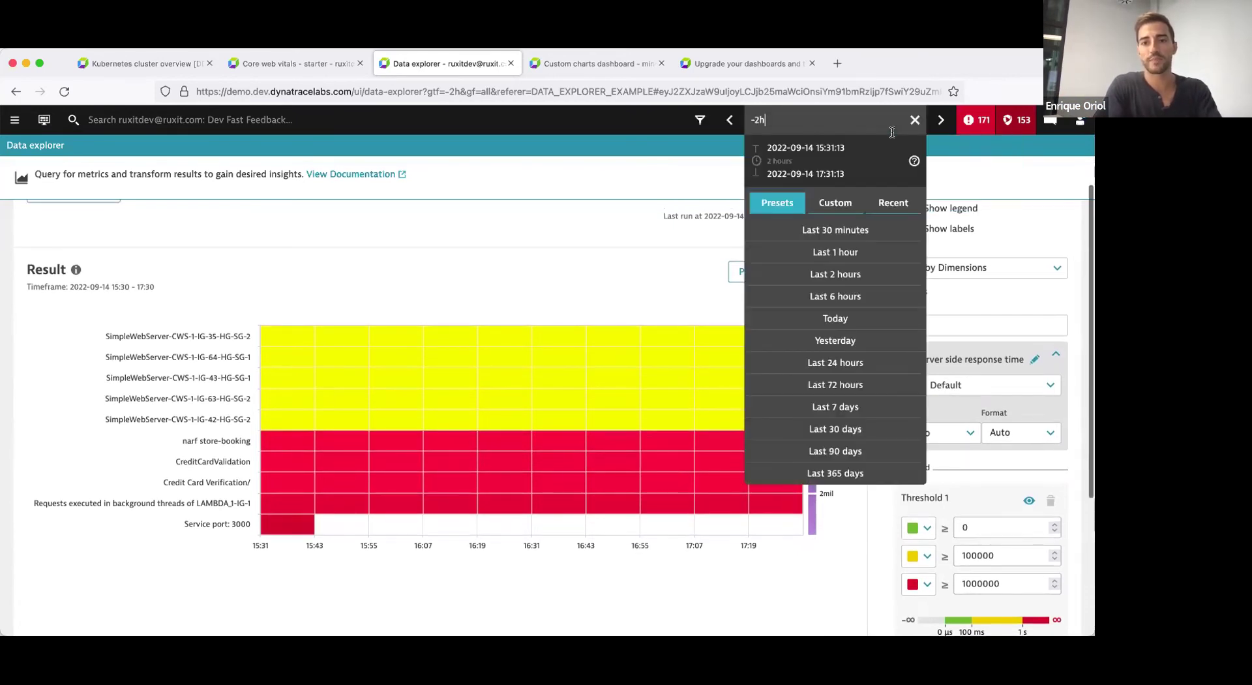
left_click(841, 253)
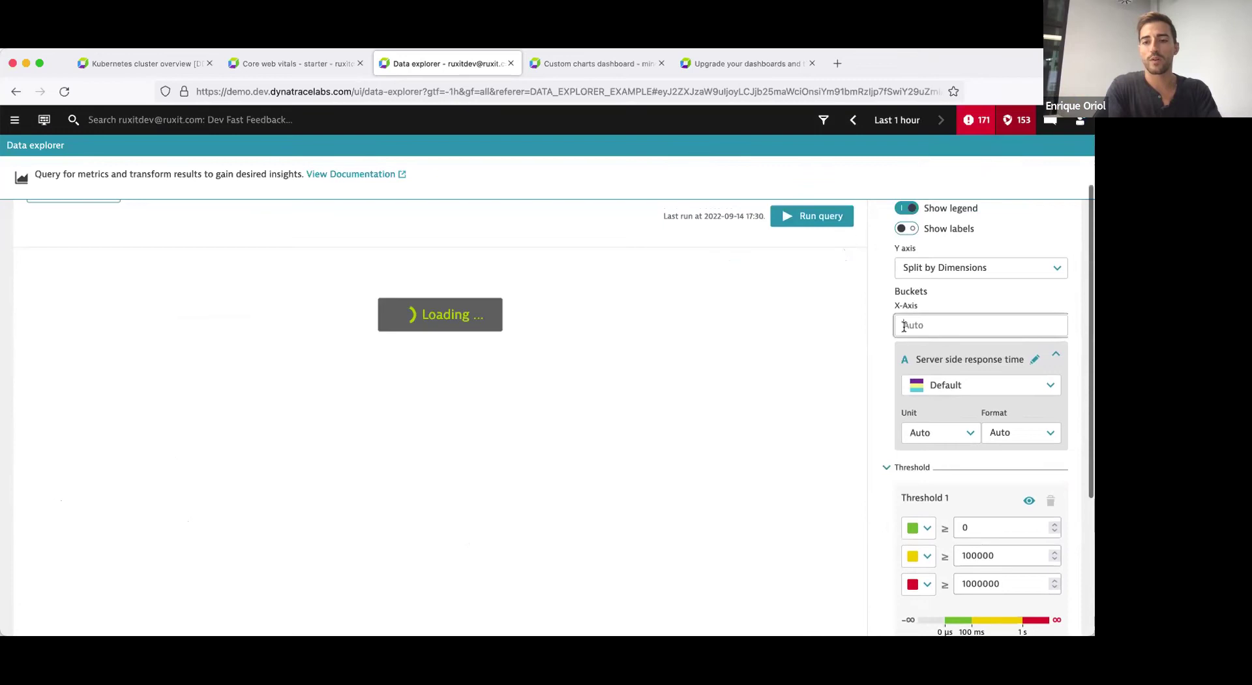
left_click(904, 326)
type("60")
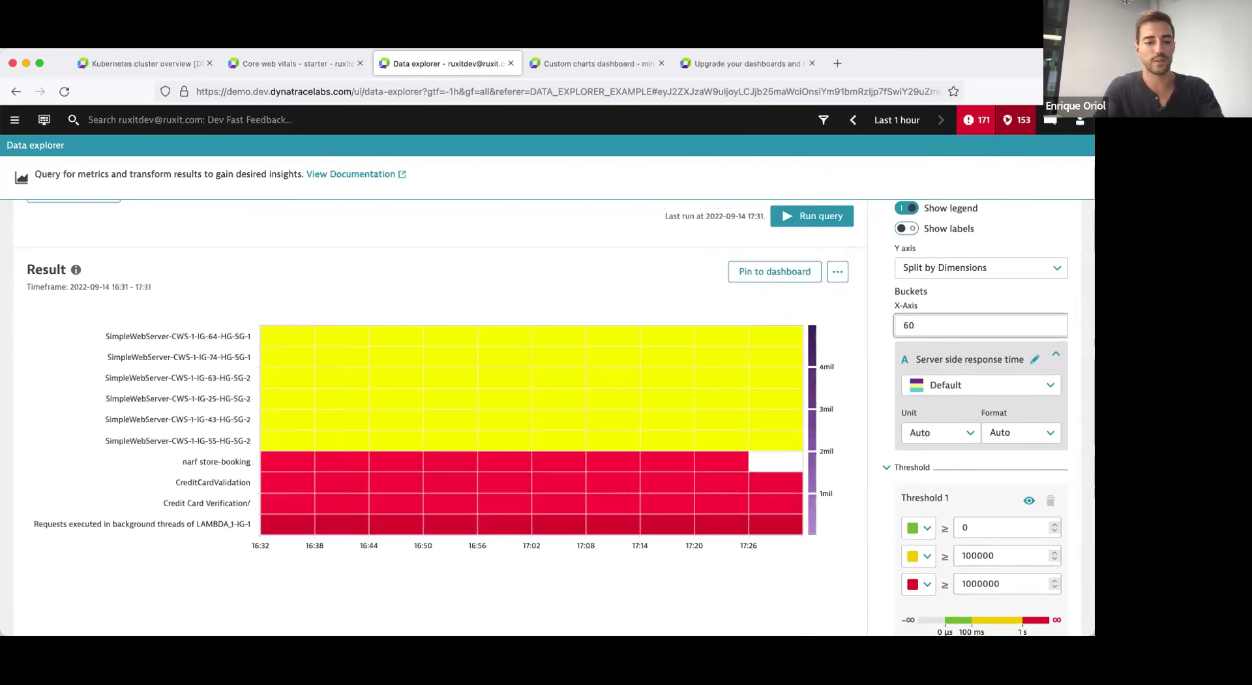
key("Tab")
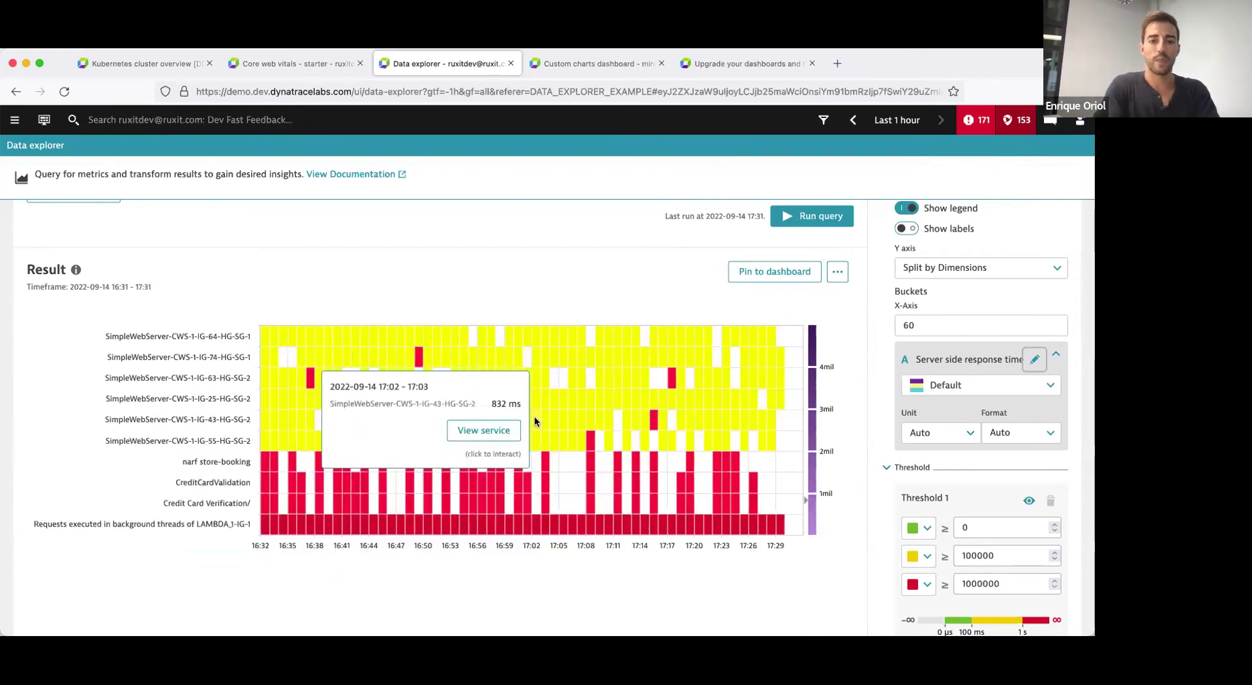
left_click(507, 296)
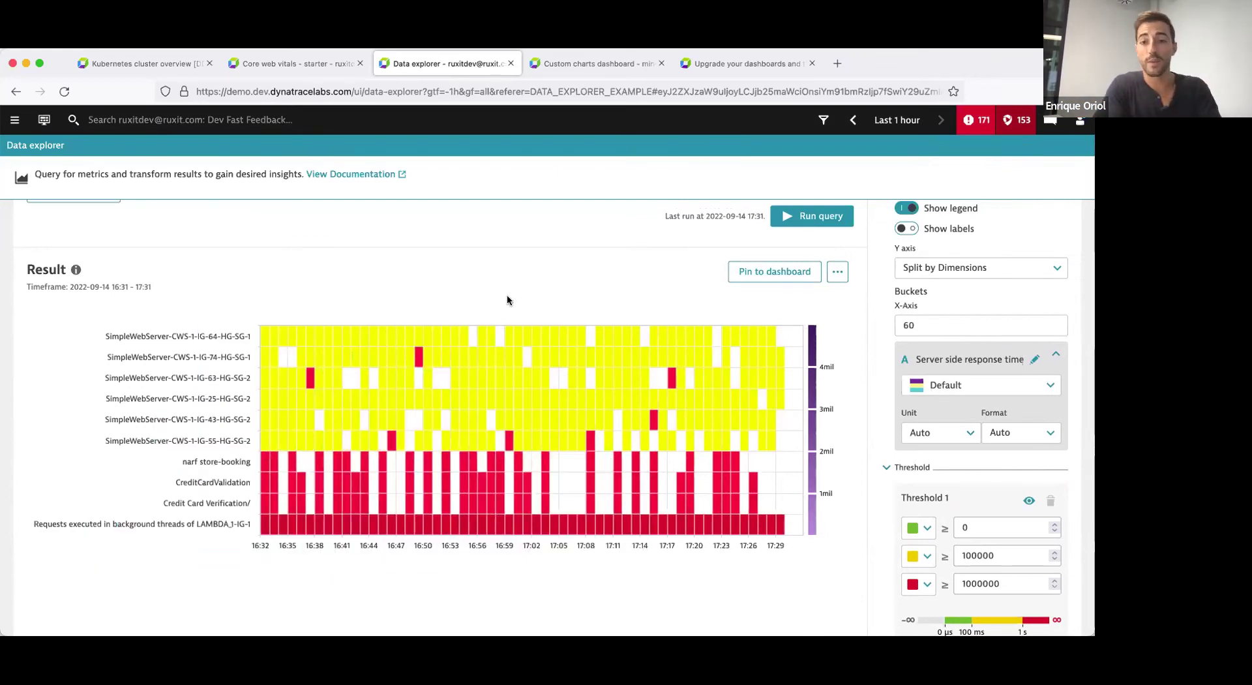
scroll(507, 297, "up", 1)
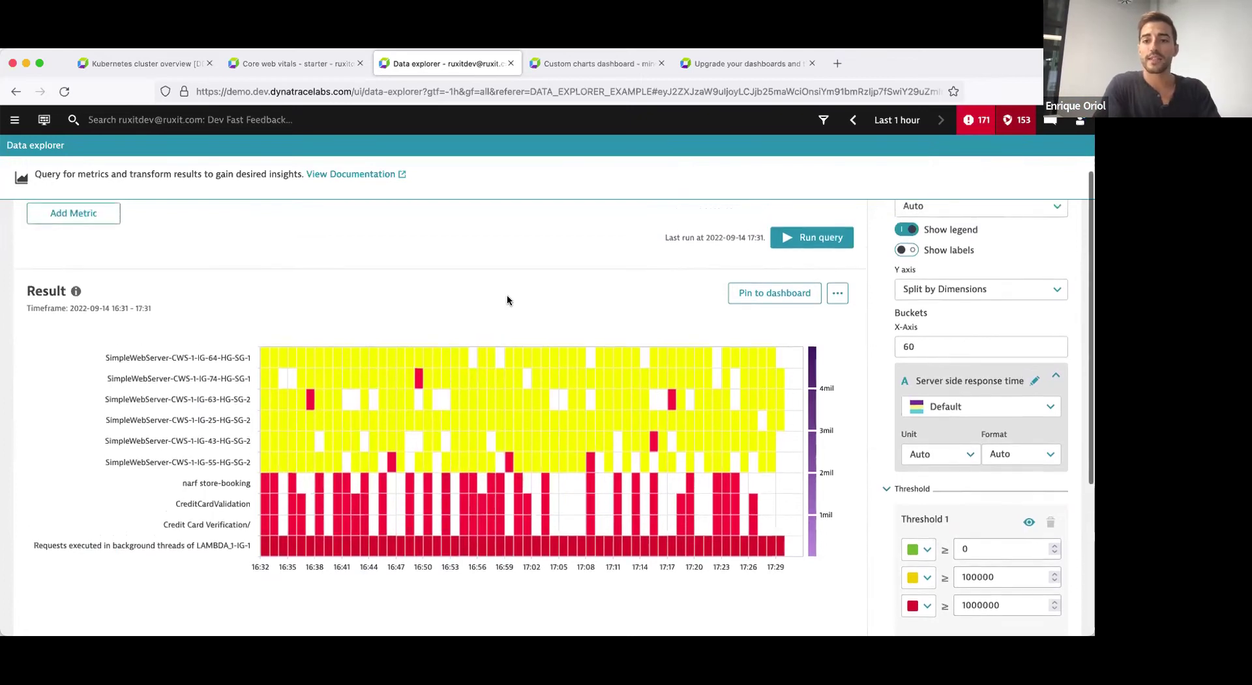
- Clear the heatmap's green, yellow and red threshold values
left_click(977, 556)
key("BackSpace")
double_click(993, 580)
key("BackSpace")
double_click(981, 614)
key("BackSpace")
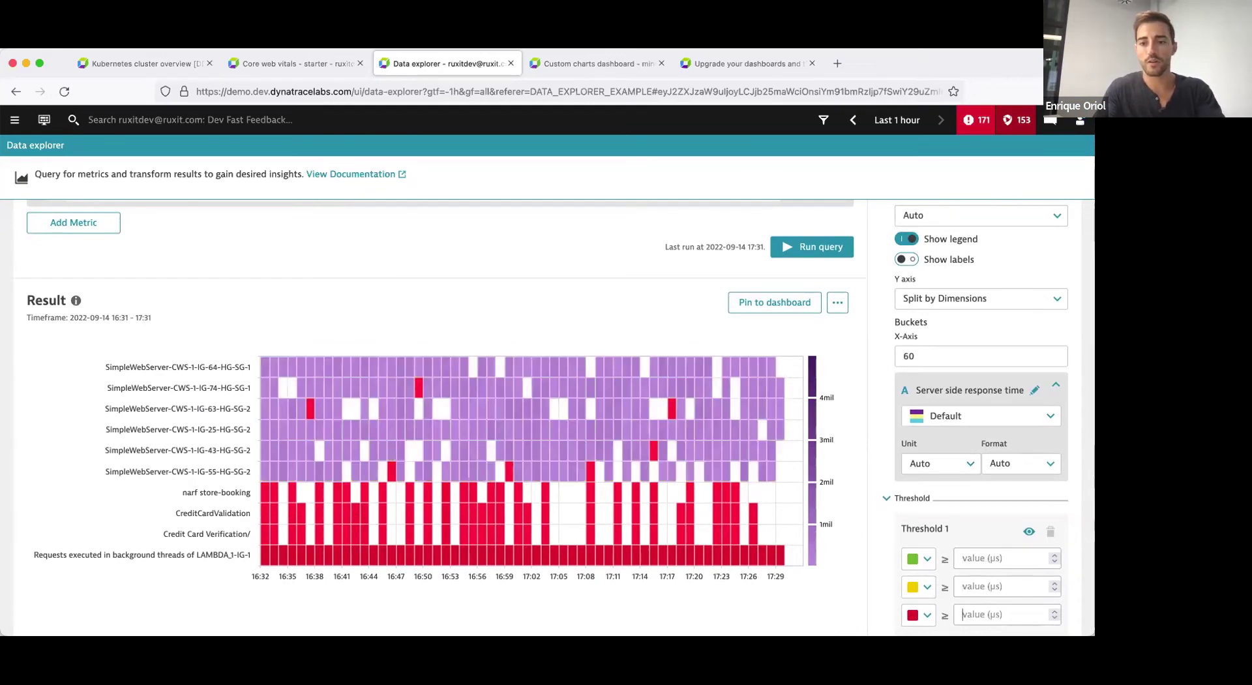
scroll(981, 614, "down", 3)
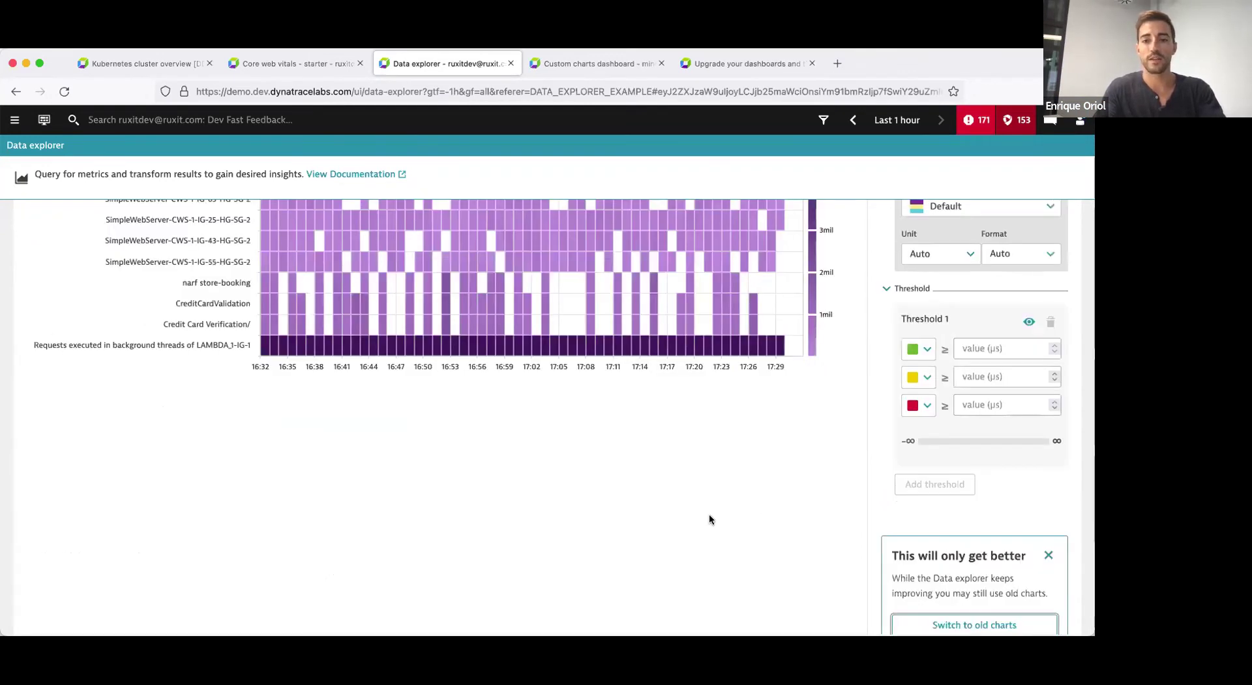
- Preview the heatmap's cell labels, switch them off again and hide the legend
scroll(710, 514, "up", 3)
scroll(711, 519, "up", 2)
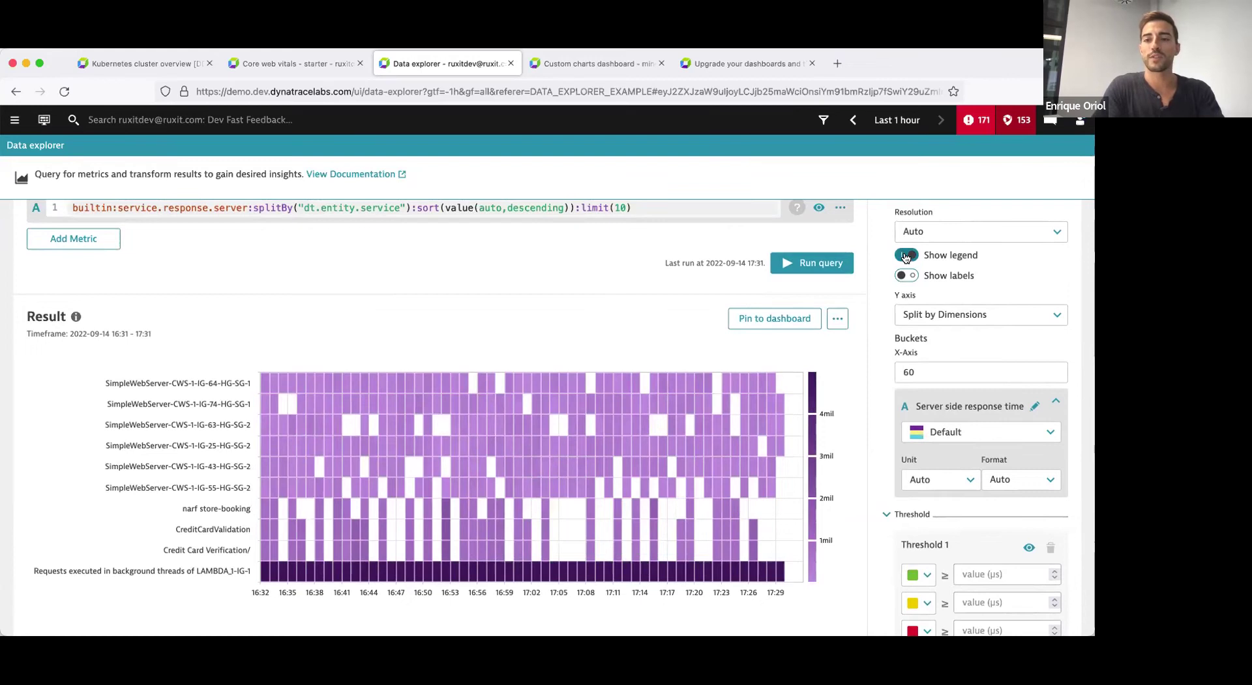
left_click(905, 276)
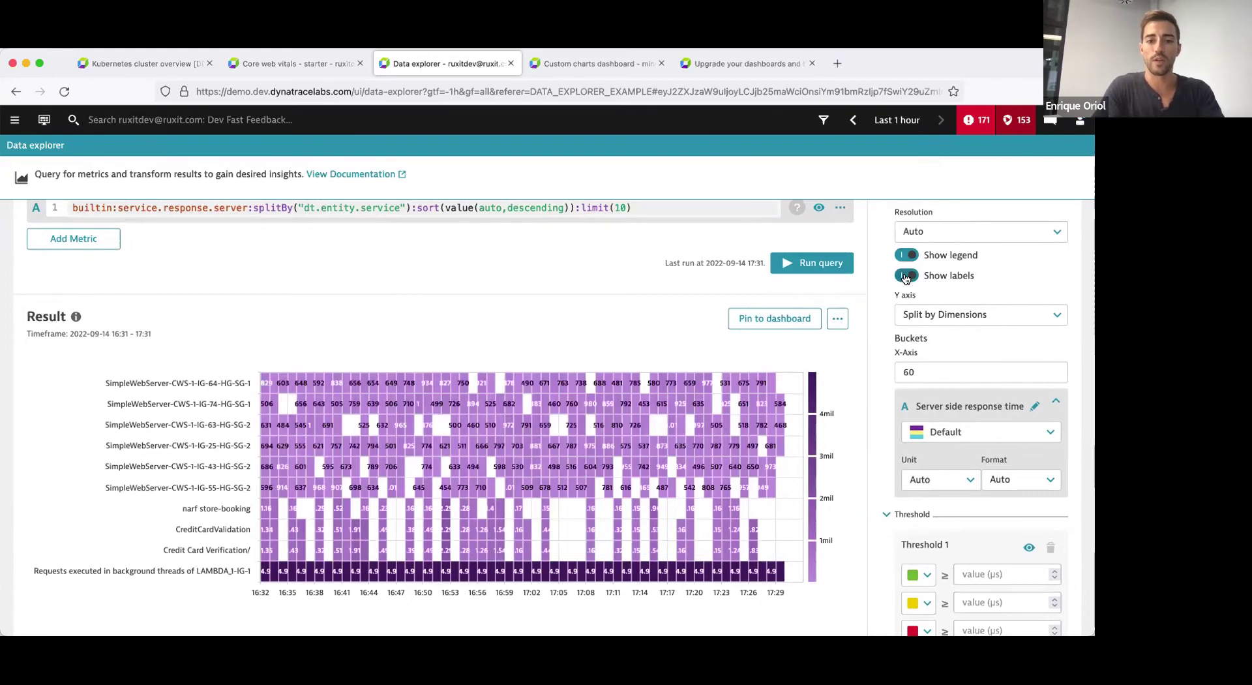
left_click(905, 276)
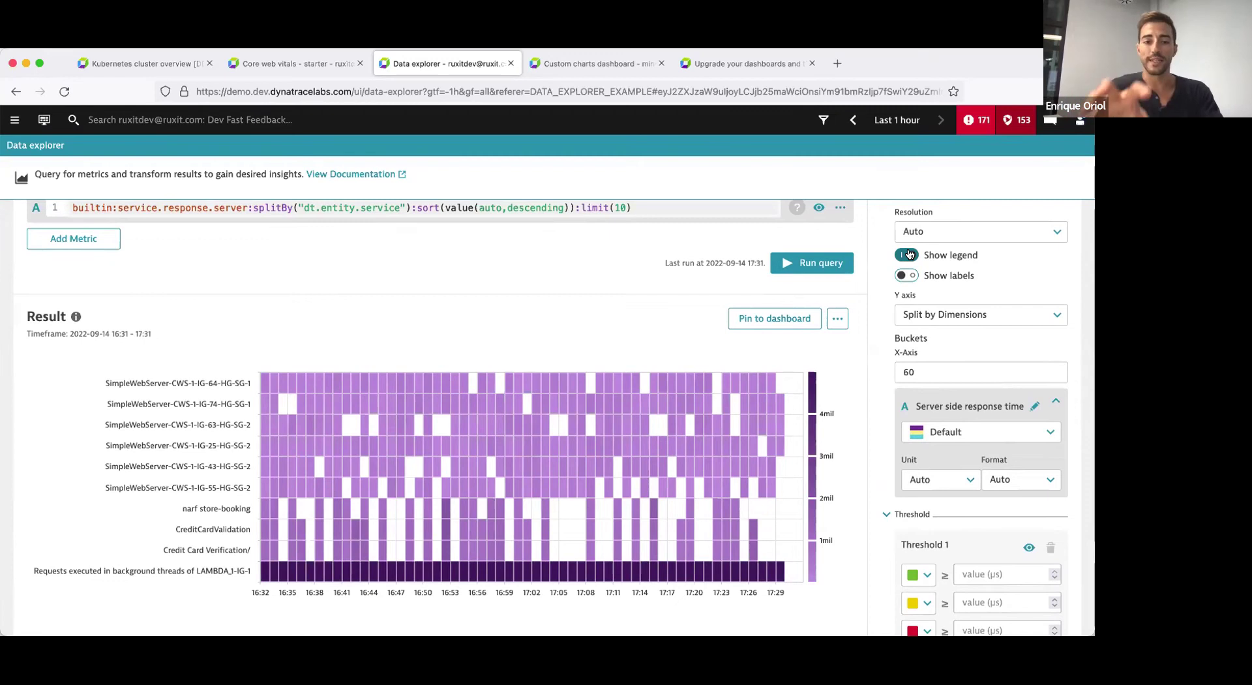
left_click(908, 254)
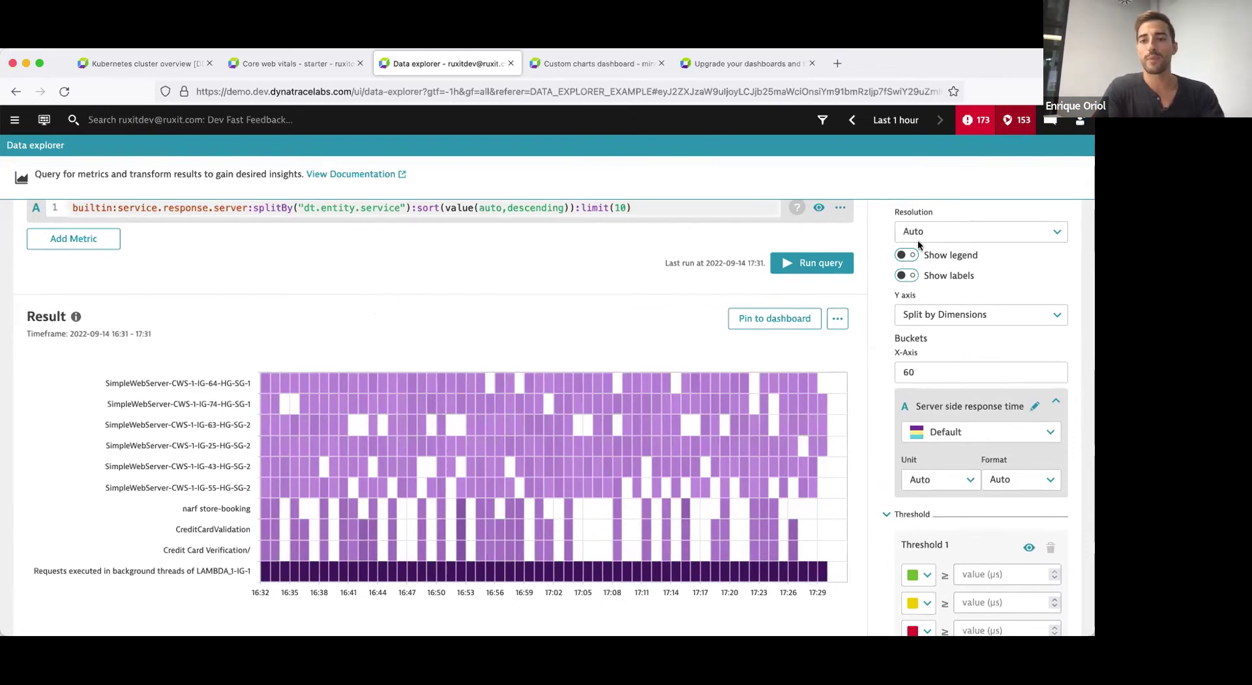
- Change the visualization to Table and view the result's share and export options
scroll(913, 246, "up", 3)
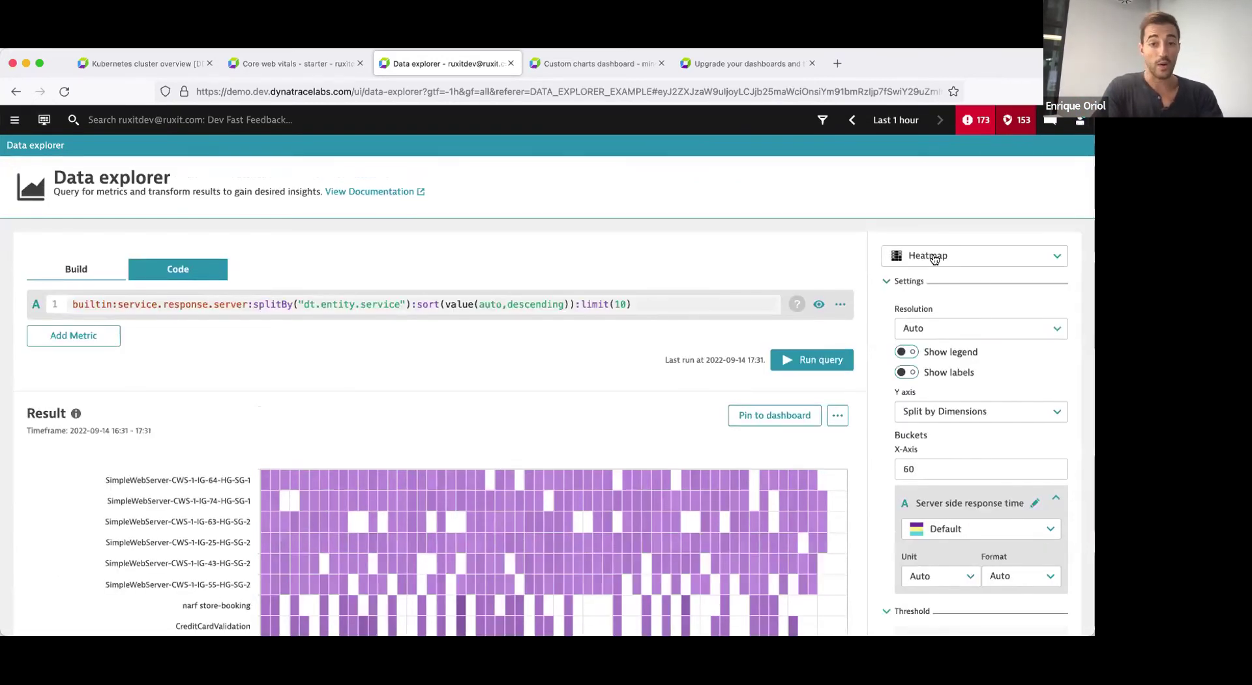
left_click(933, 258)
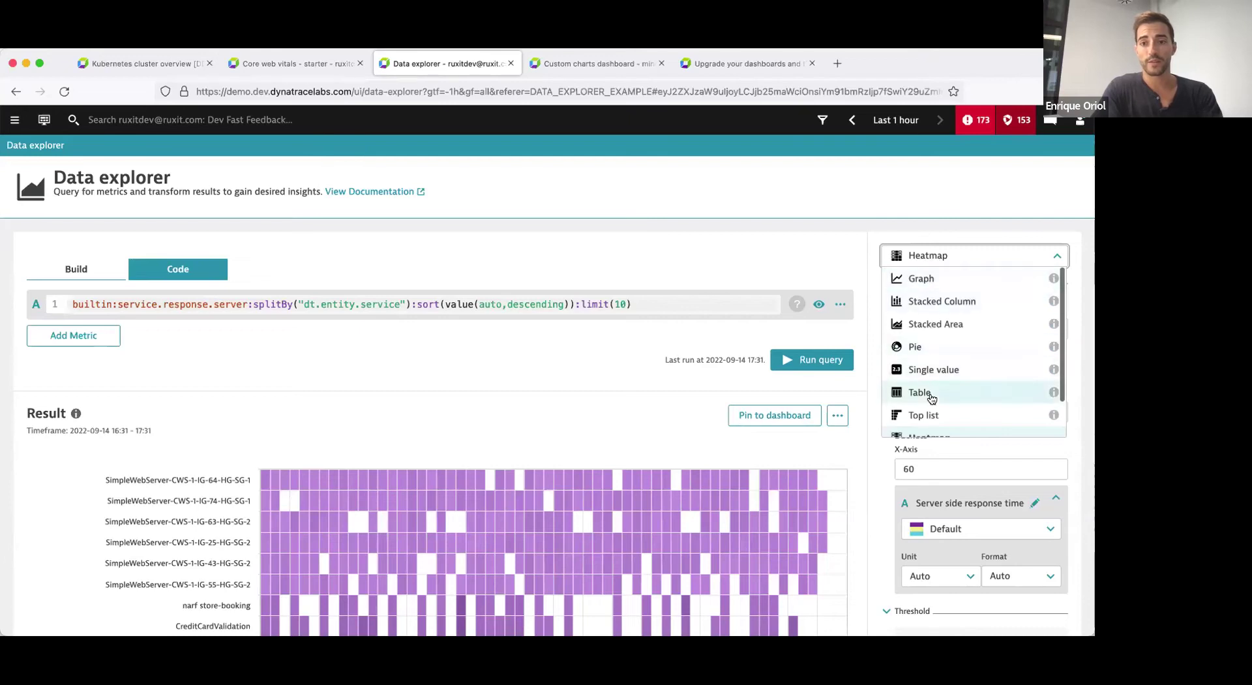
left_click(931, 394)
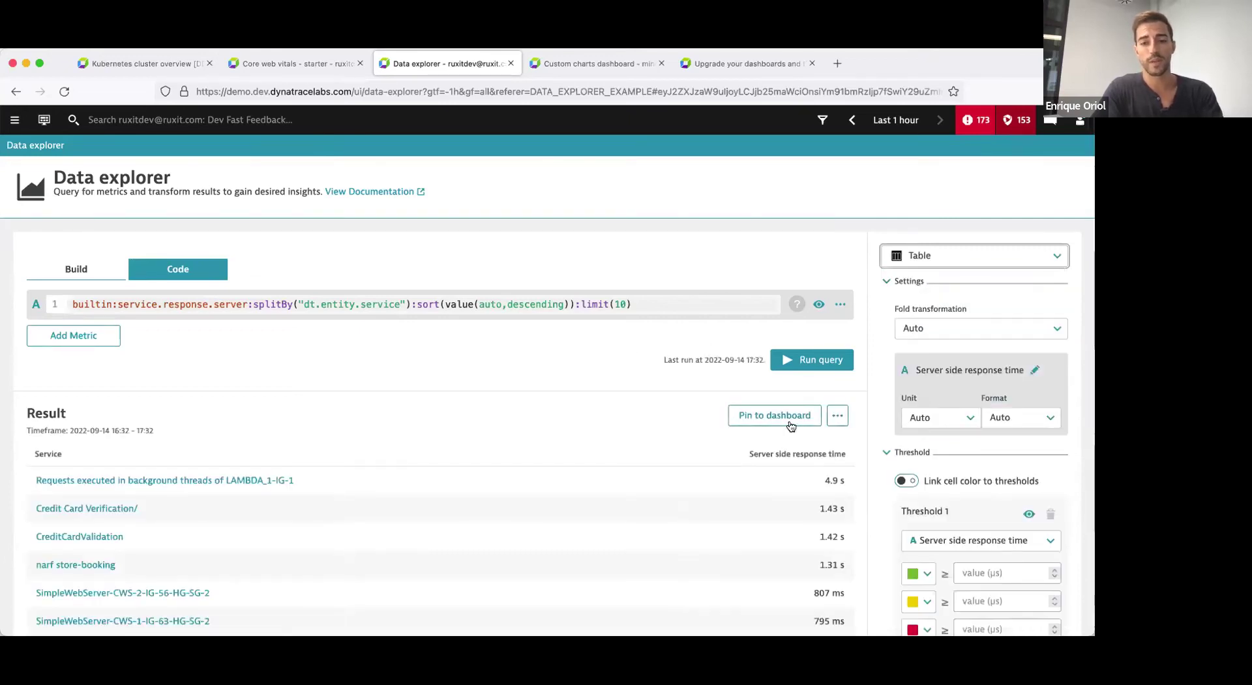
left_click(837, 415)
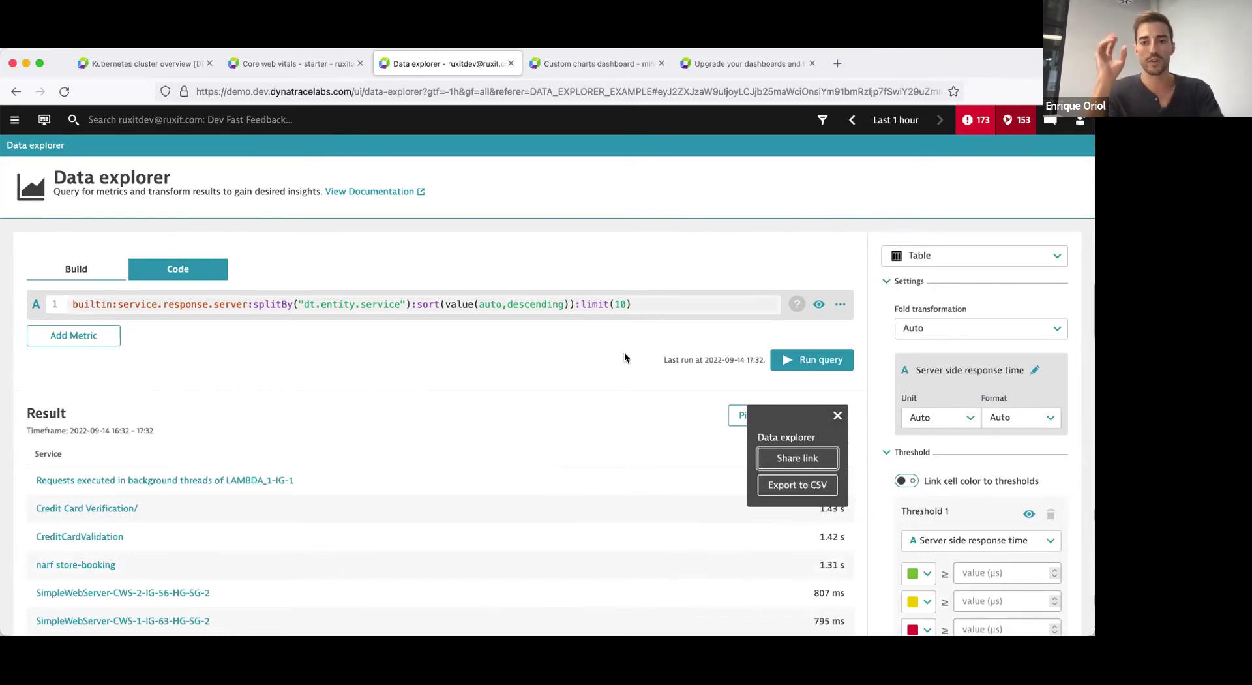
left_click(651, 354)
- Change the response time query's visualization to Graph and check the result's additional options
left_click(916, 256)
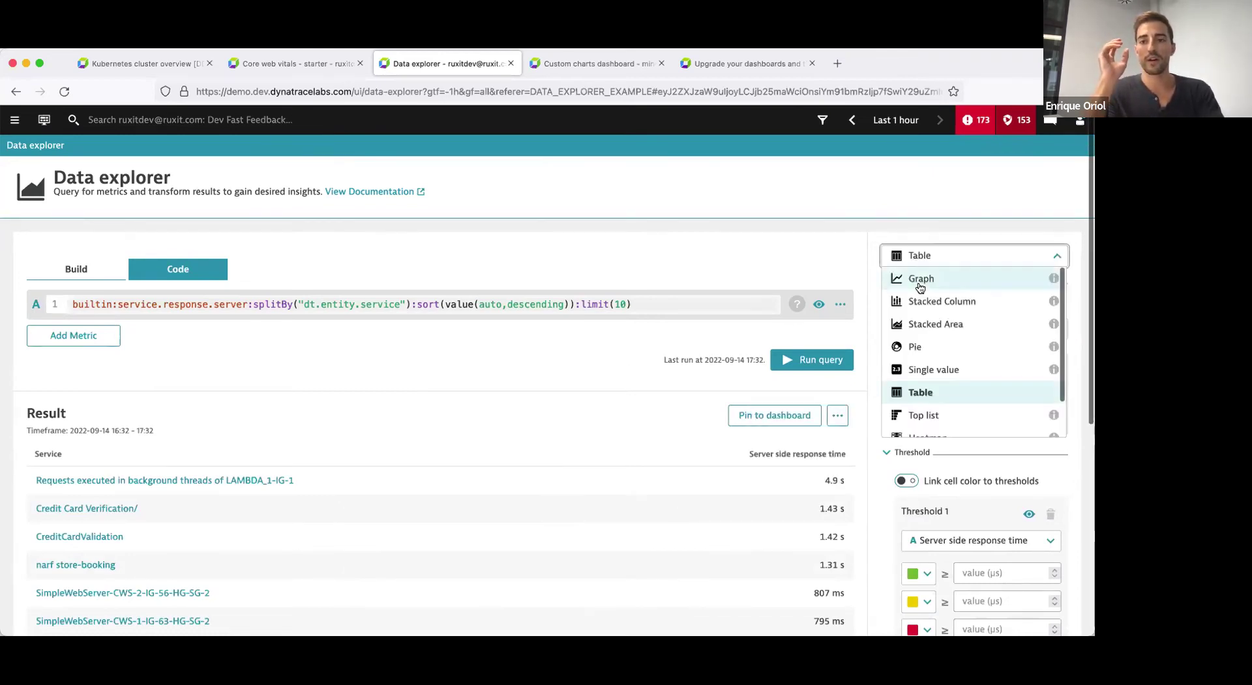
left_click(920, 281)
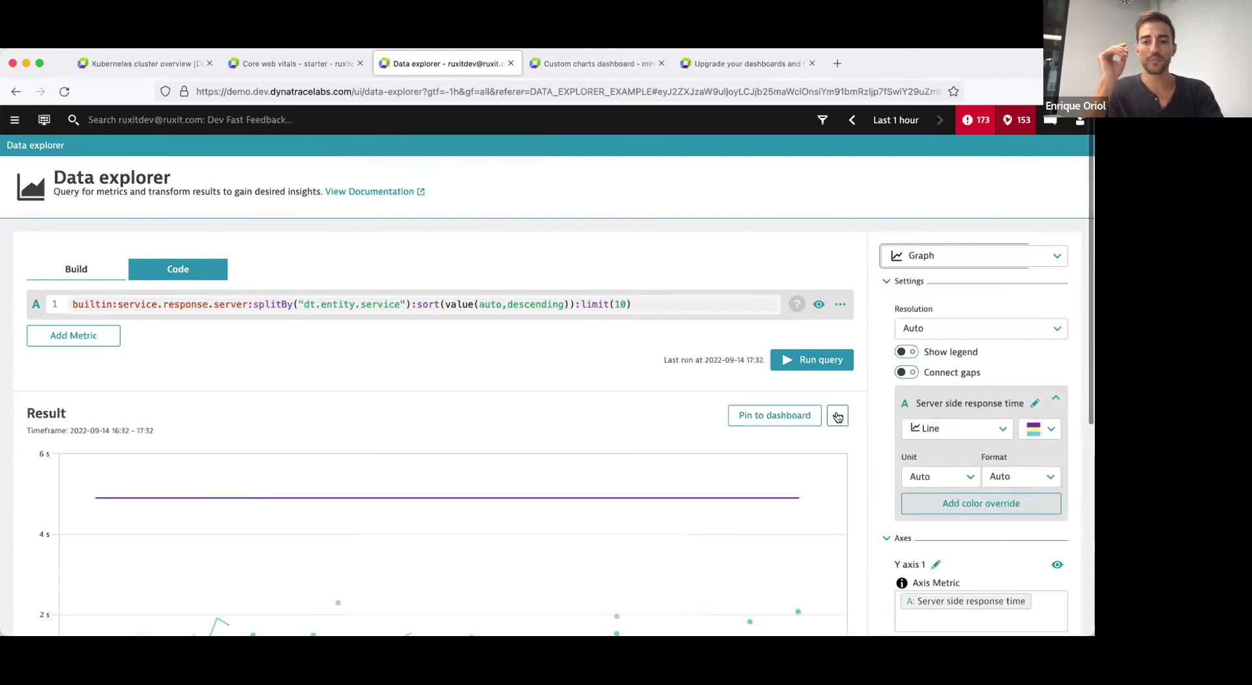
left_click(624, 404)
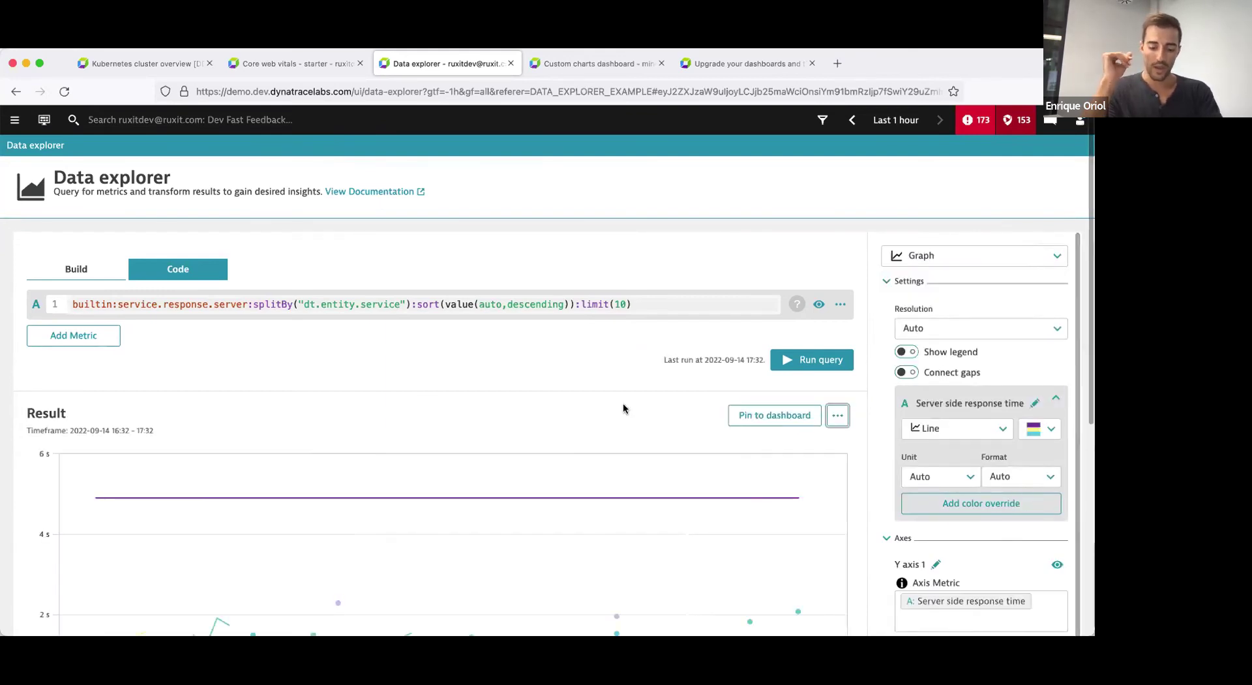
- Glance at the Core web vitals dashboard and review the unit choices for the server side response time graph
left_click(273, 66)
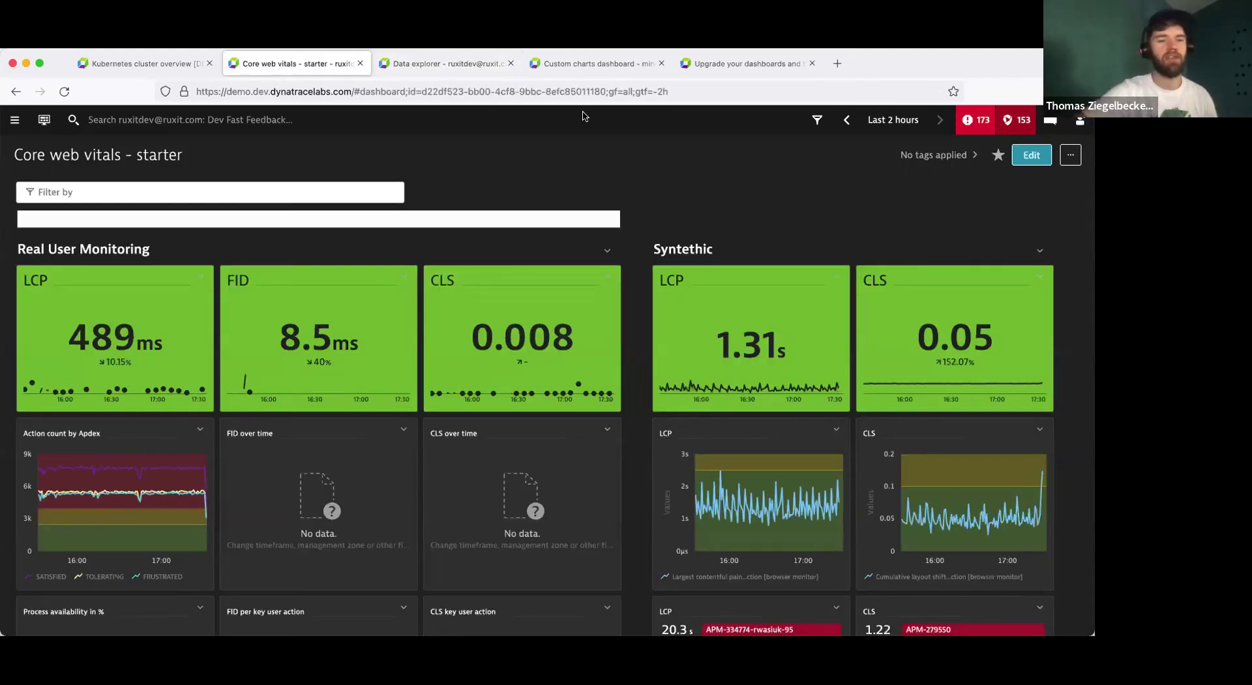
left_click(454, 64)
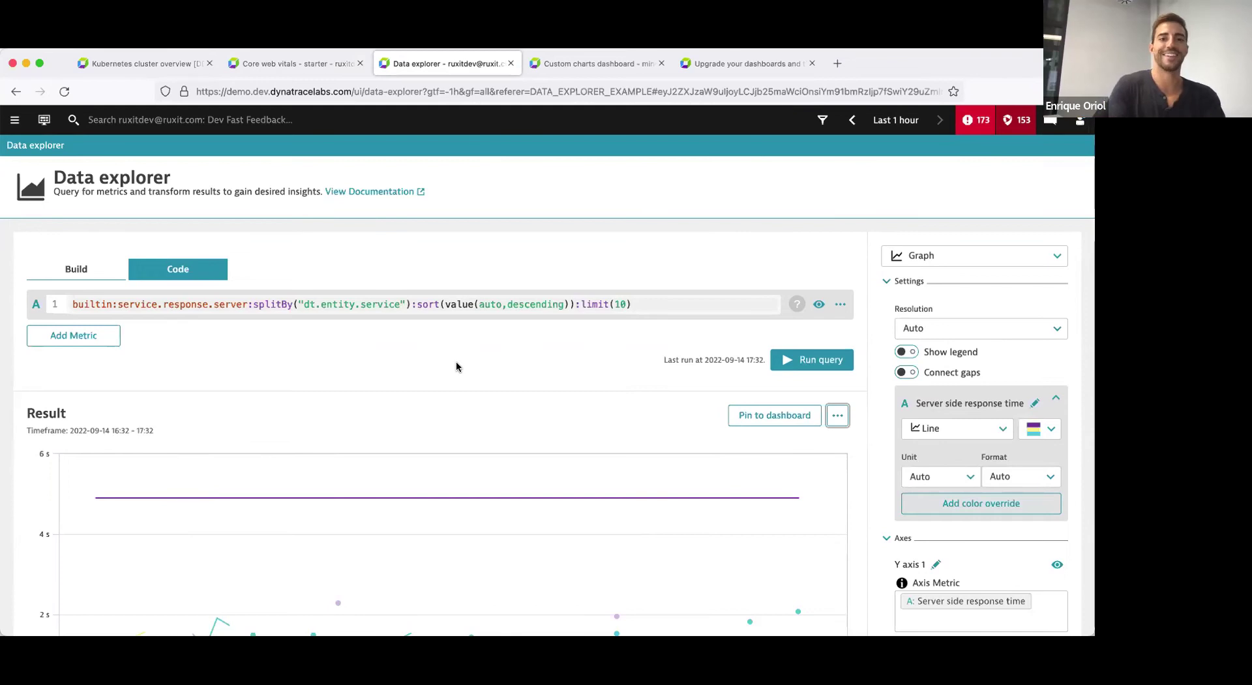
left_click(972, 480)
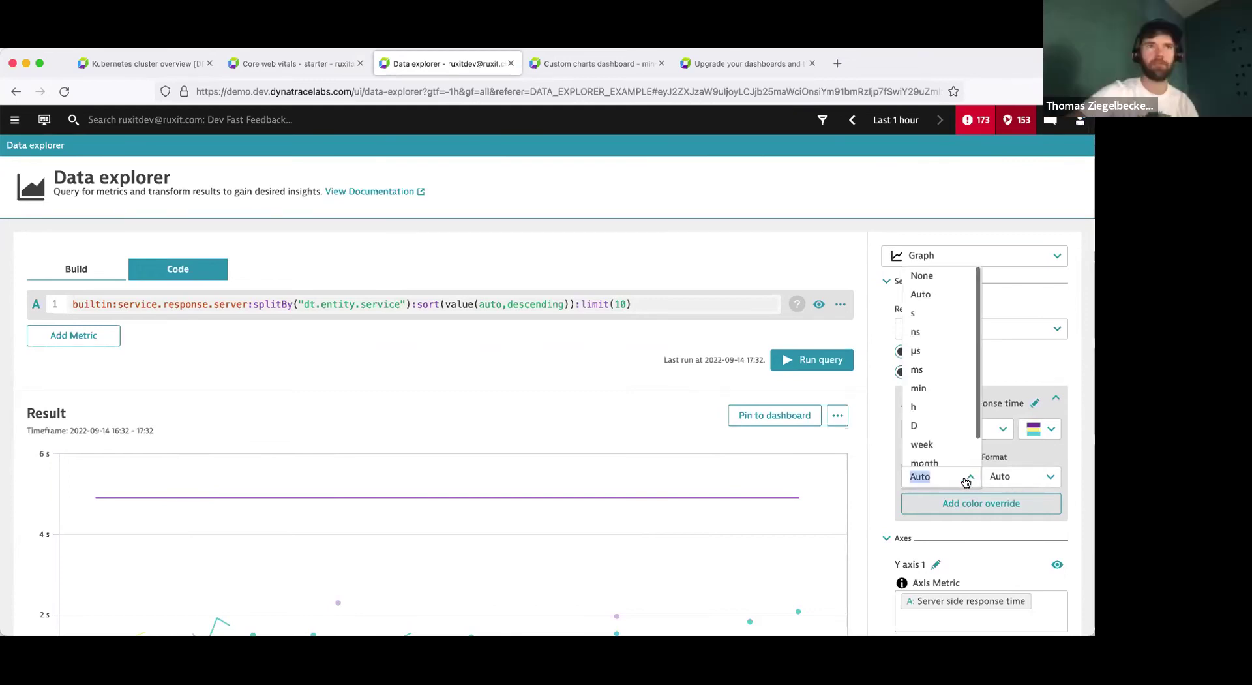
left_click(610, 358)
- Switch to the Core web vitals - starter dashboard and check the FID tile's menu options
left_click(267, 60)
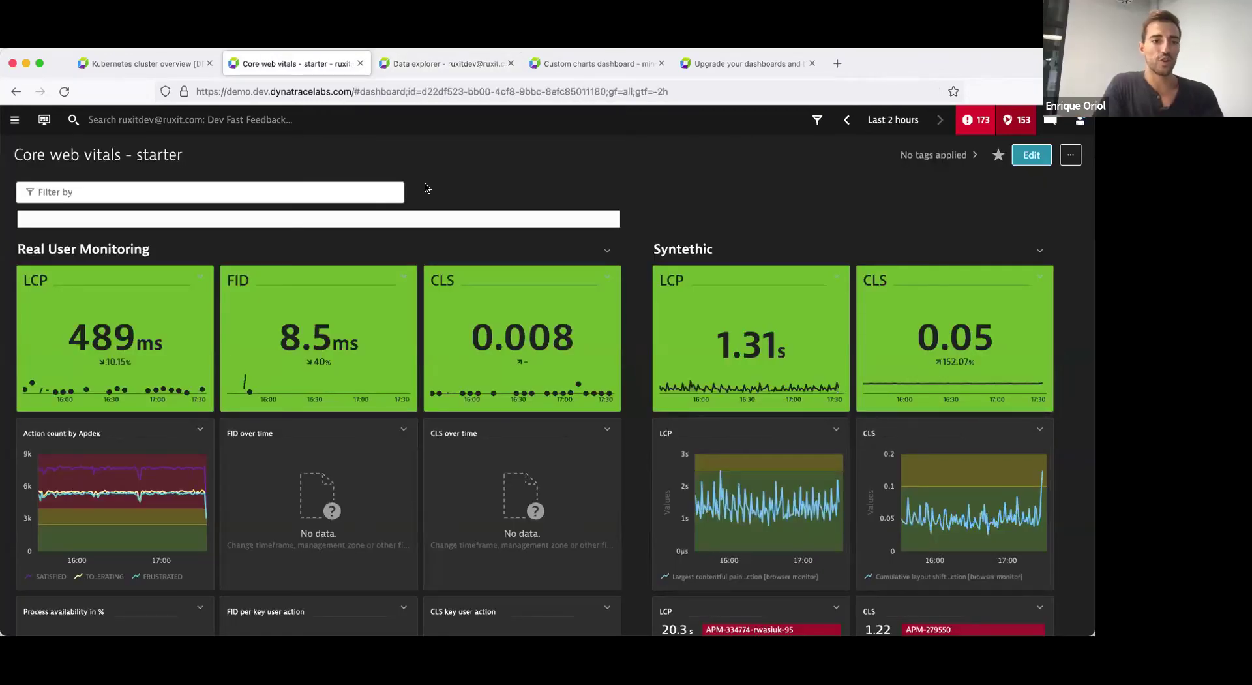
left_click(402, 282)
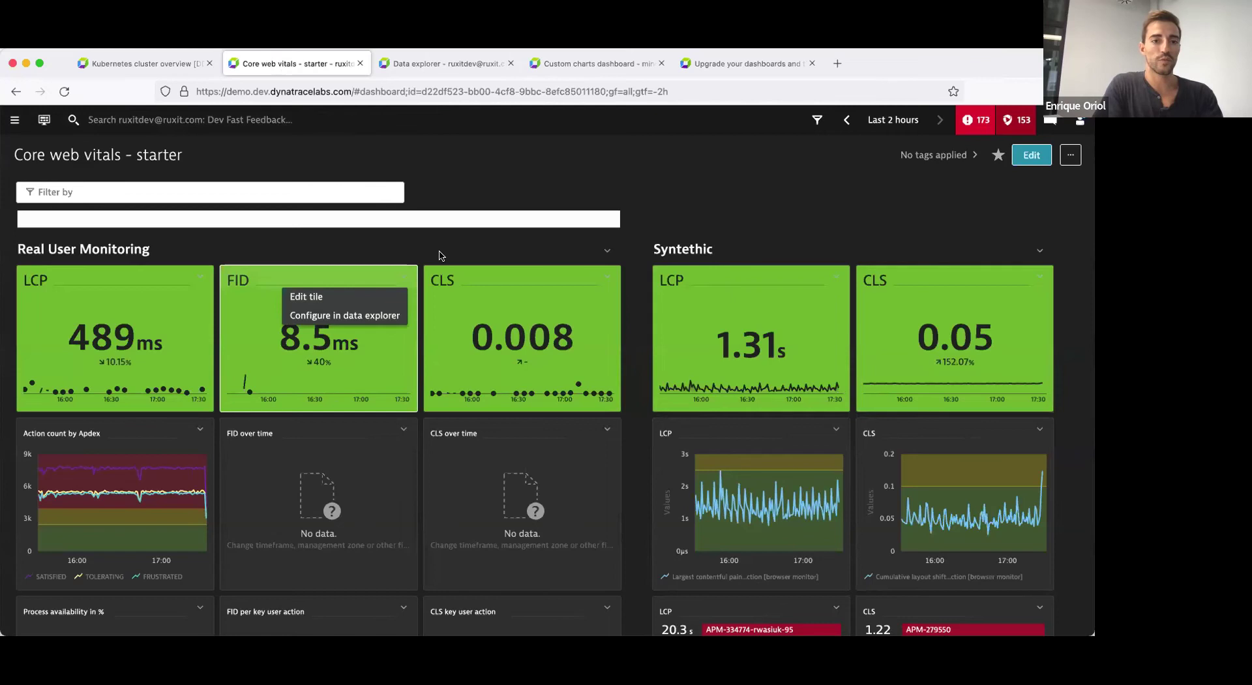
left_click(441, 253)
- In the dashboard's edit mode, review the target dashboards for cloning the FID tile, then leave without cloning it
left_click(1031, 154)
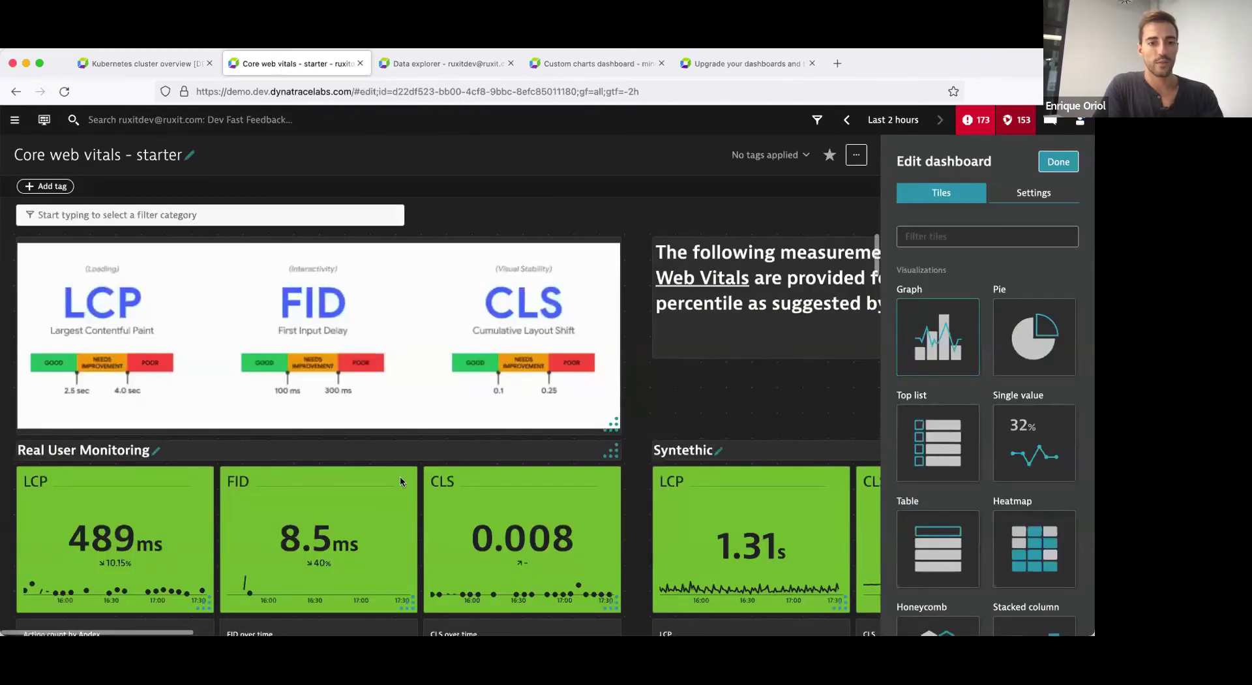
left_click(401, 481)
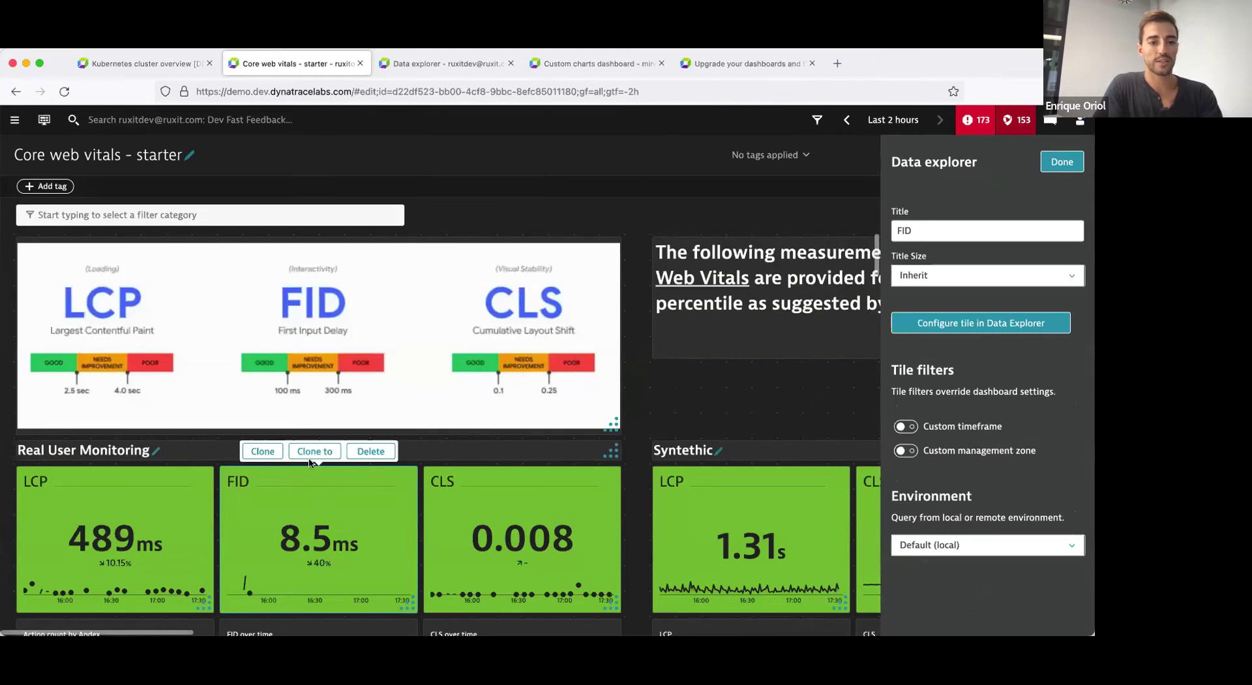
left_click(315, 451)
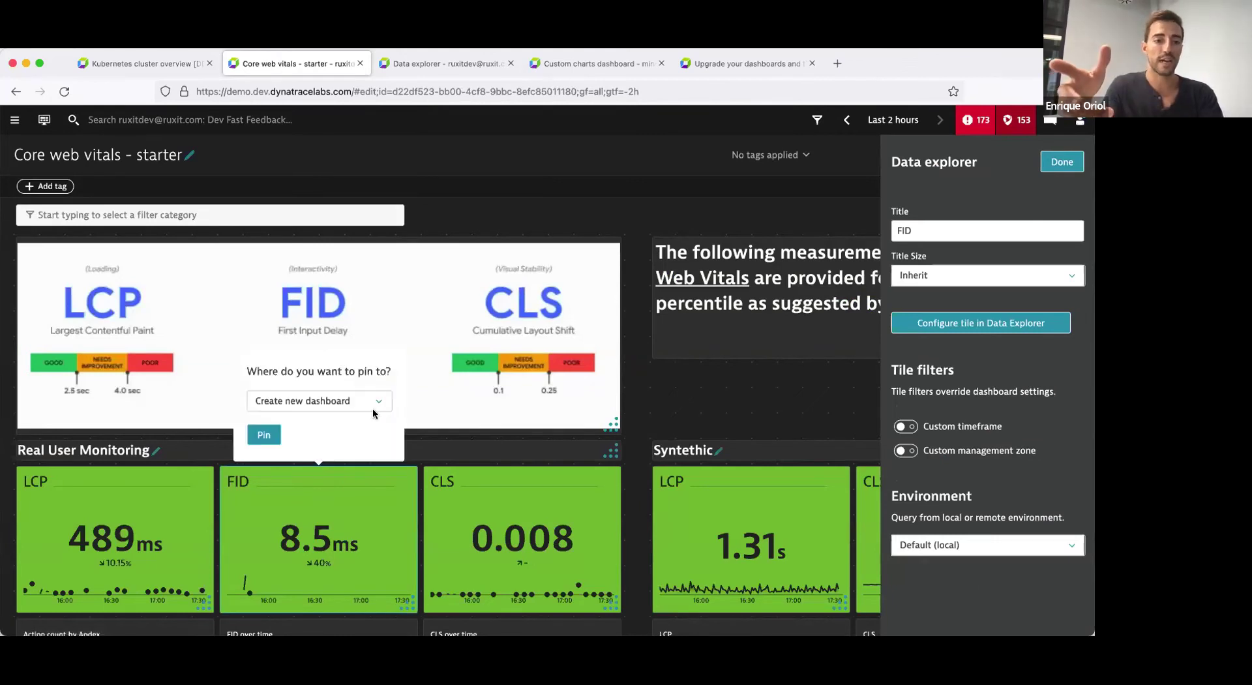
left_click(364, 408)
scroll(297, 482, "down", 2)
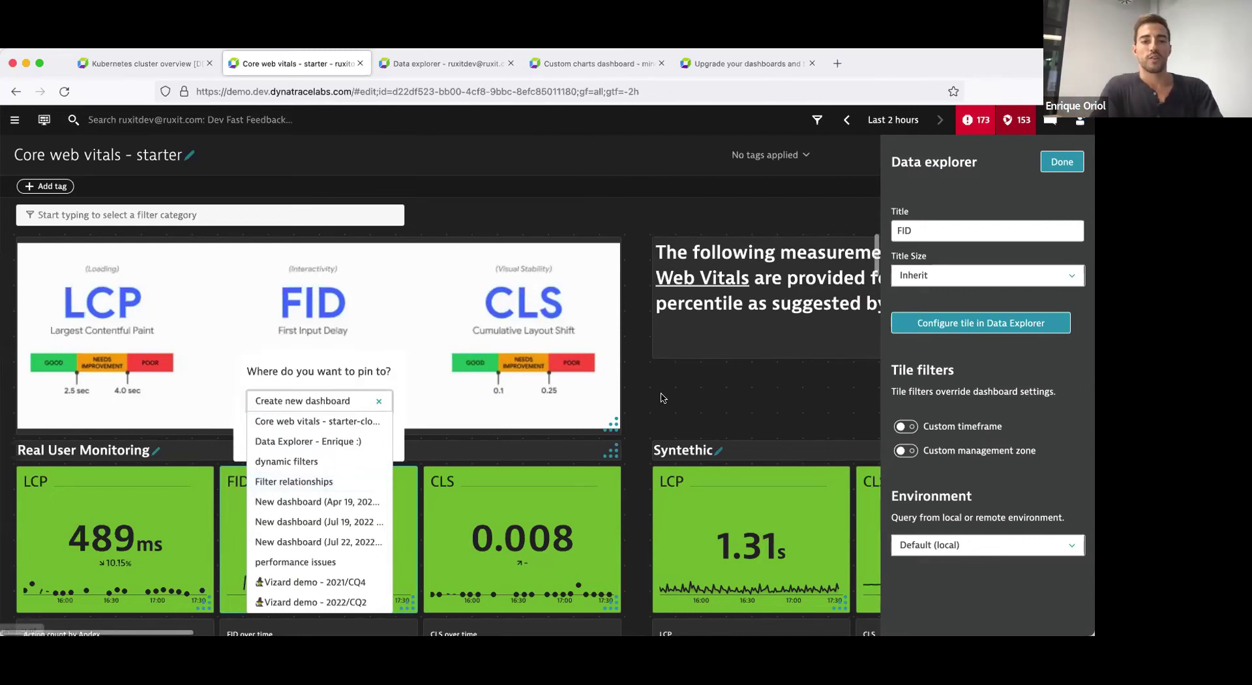
left_click(661, 398)
left_click(1060, 161)
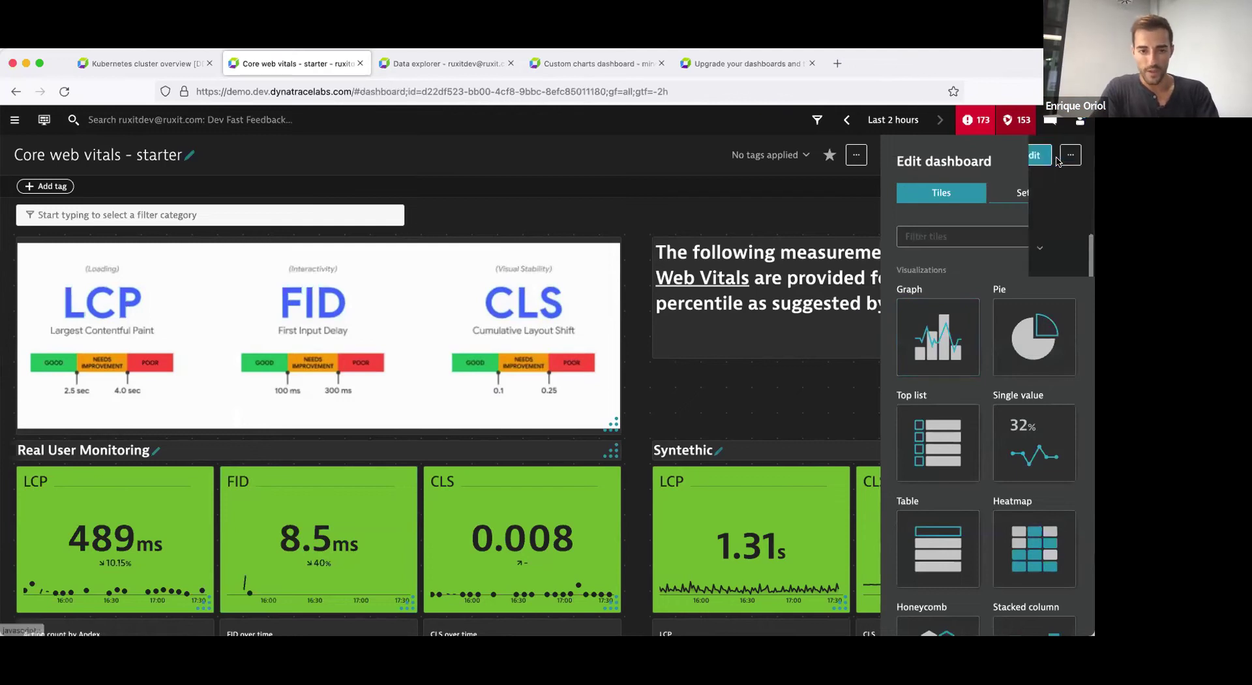
- Edit the Core web vitals - starter dashboard and add an image tile in the empty area below the existing tiles
scroll(874, 330, "down", 5)
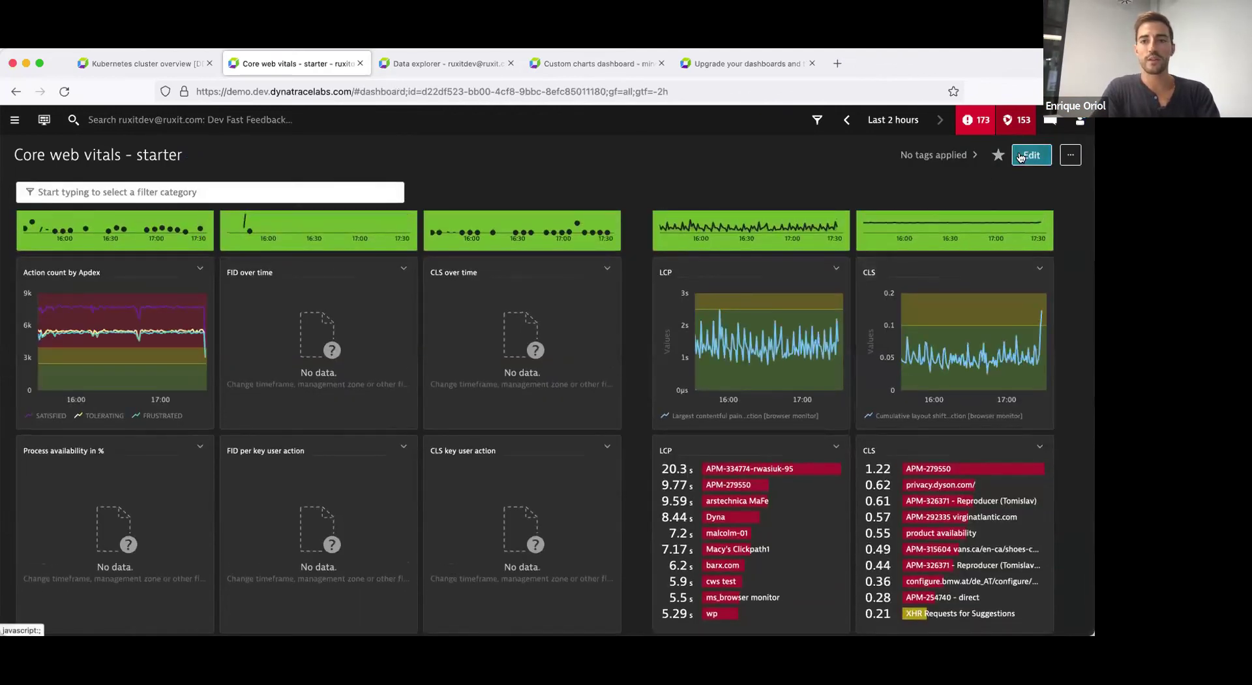
left_click(1021, 157)
scroll(762, 397, "down", 10)
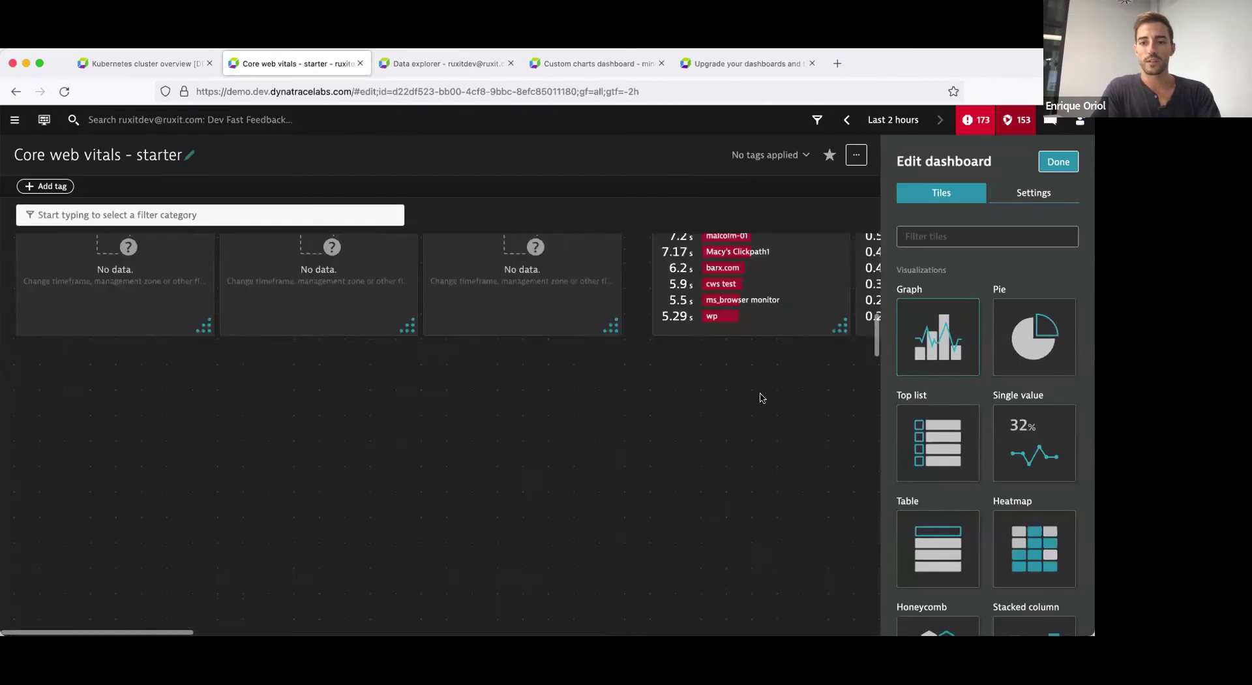
scroll(731, 417, "down", 3)
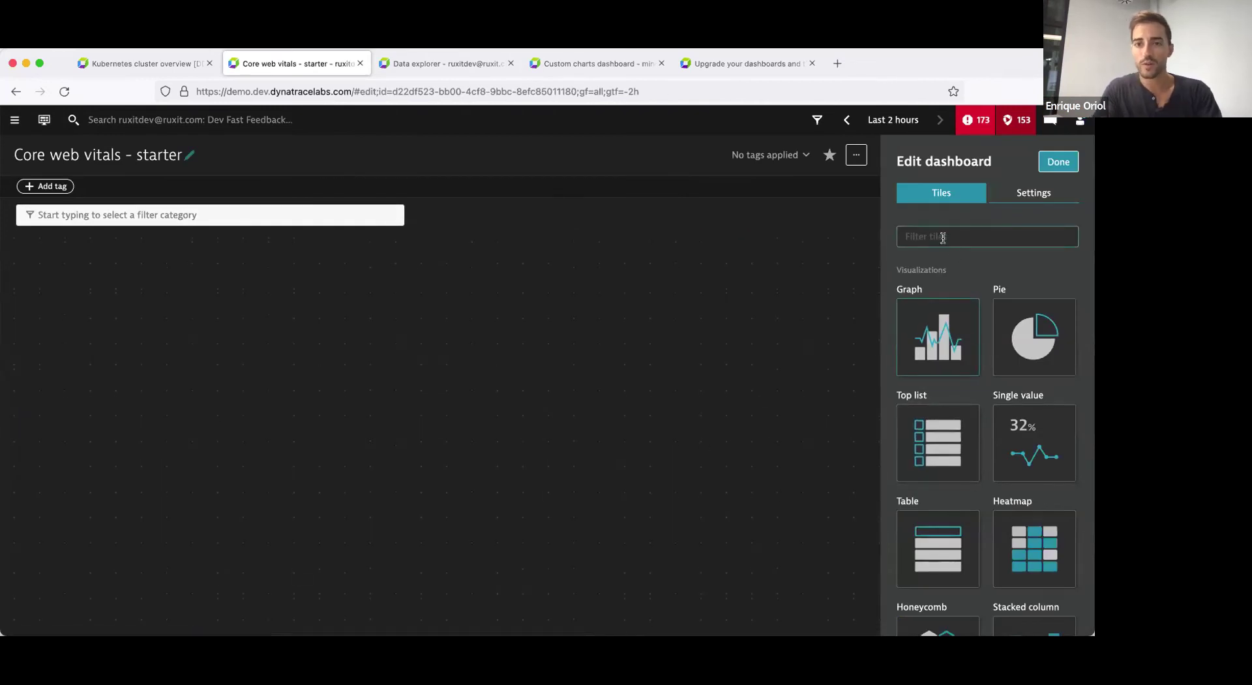
type("image")
left_click_drag(923, 296, 542, 326)
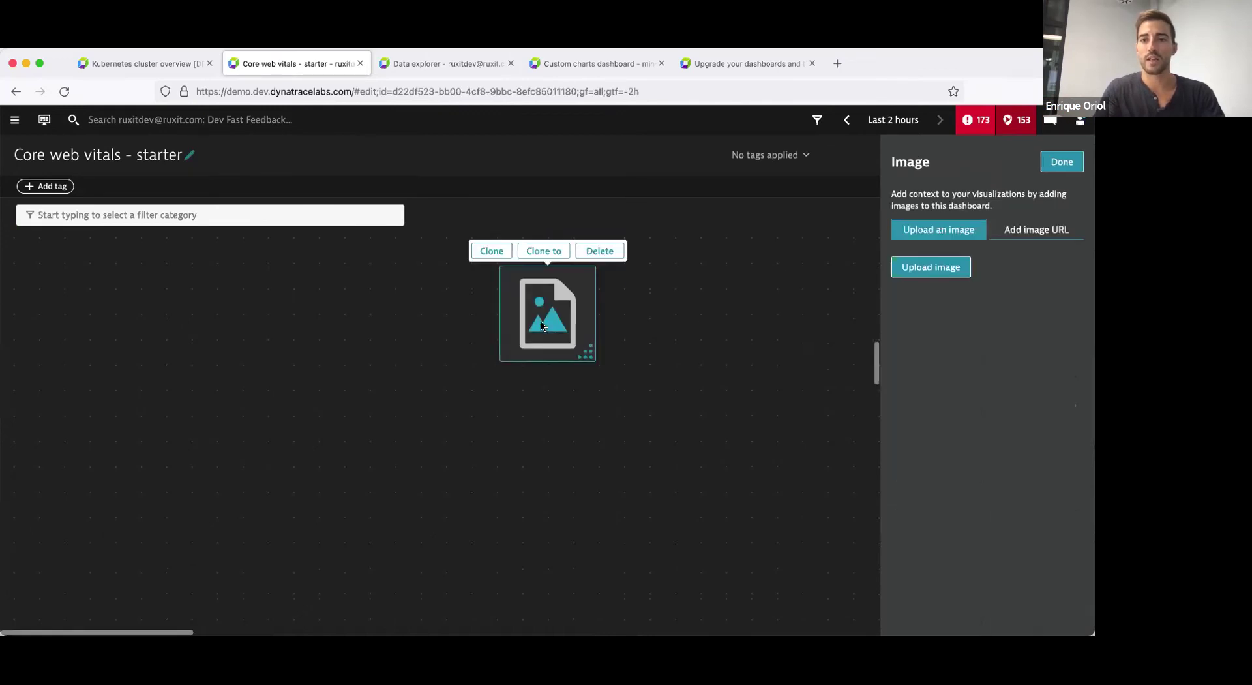
- Compare the image tile's upload and URL sources, choose Add image URL and finish editing the dashboard
left_click(1015, 228)
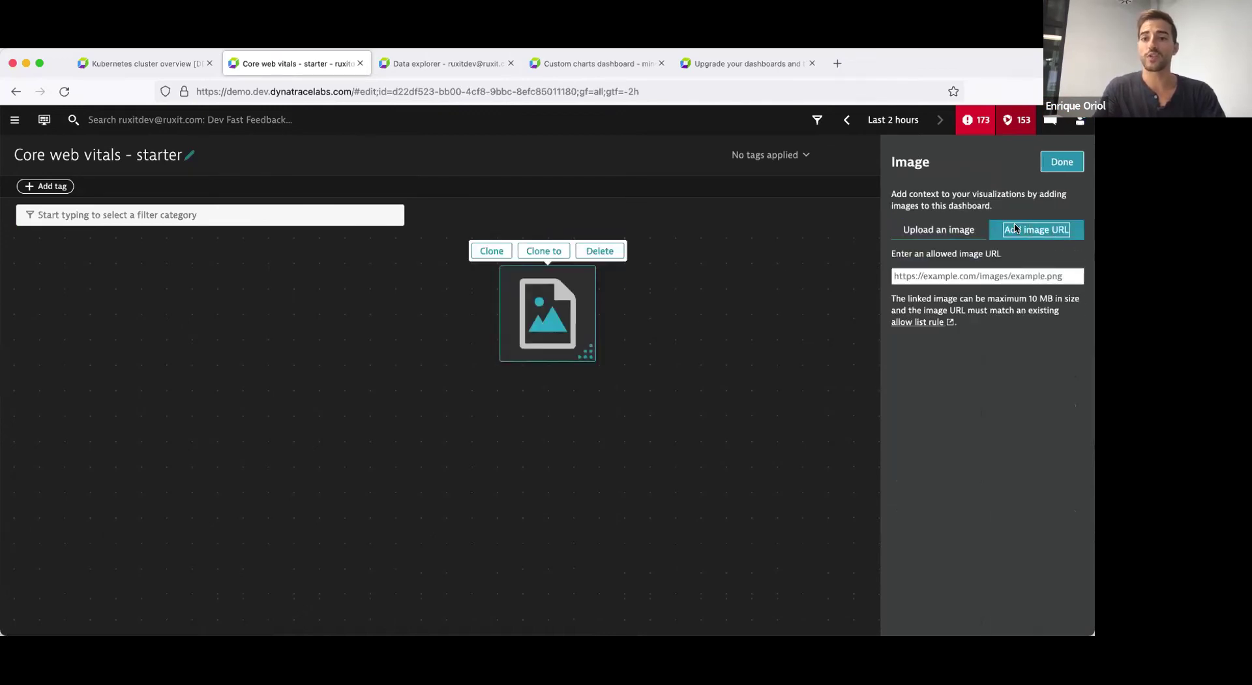
left_click(938, 232)
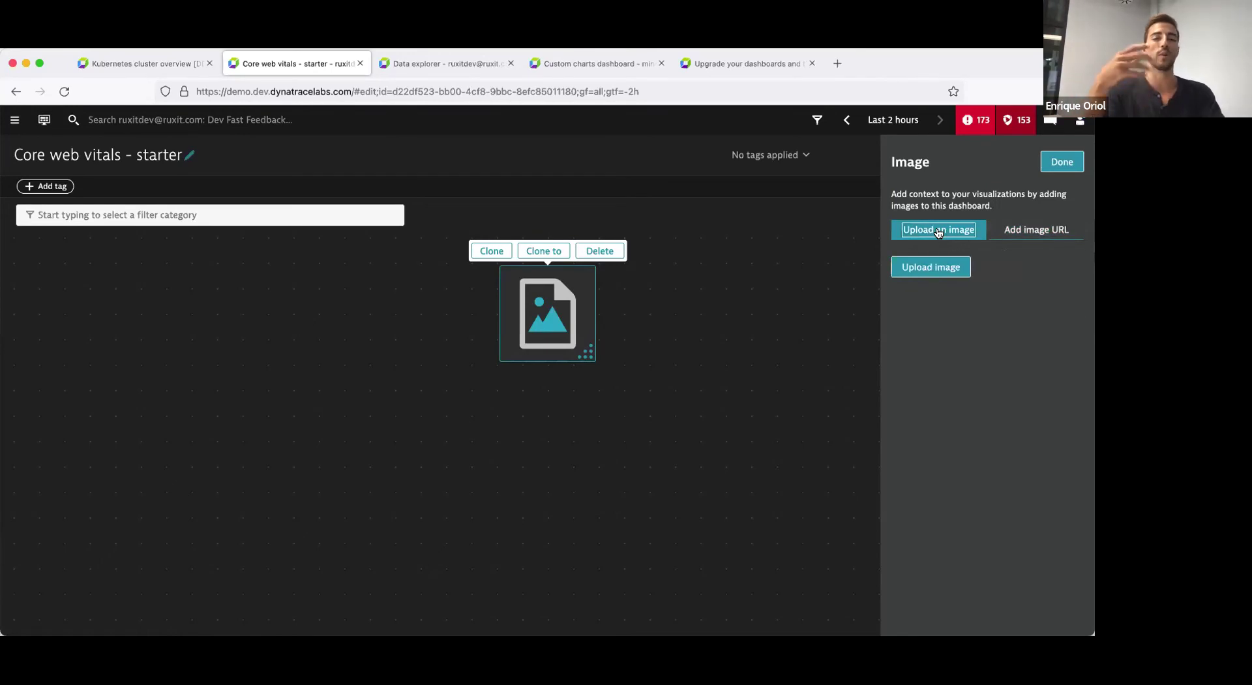
left_click(1031, 230)
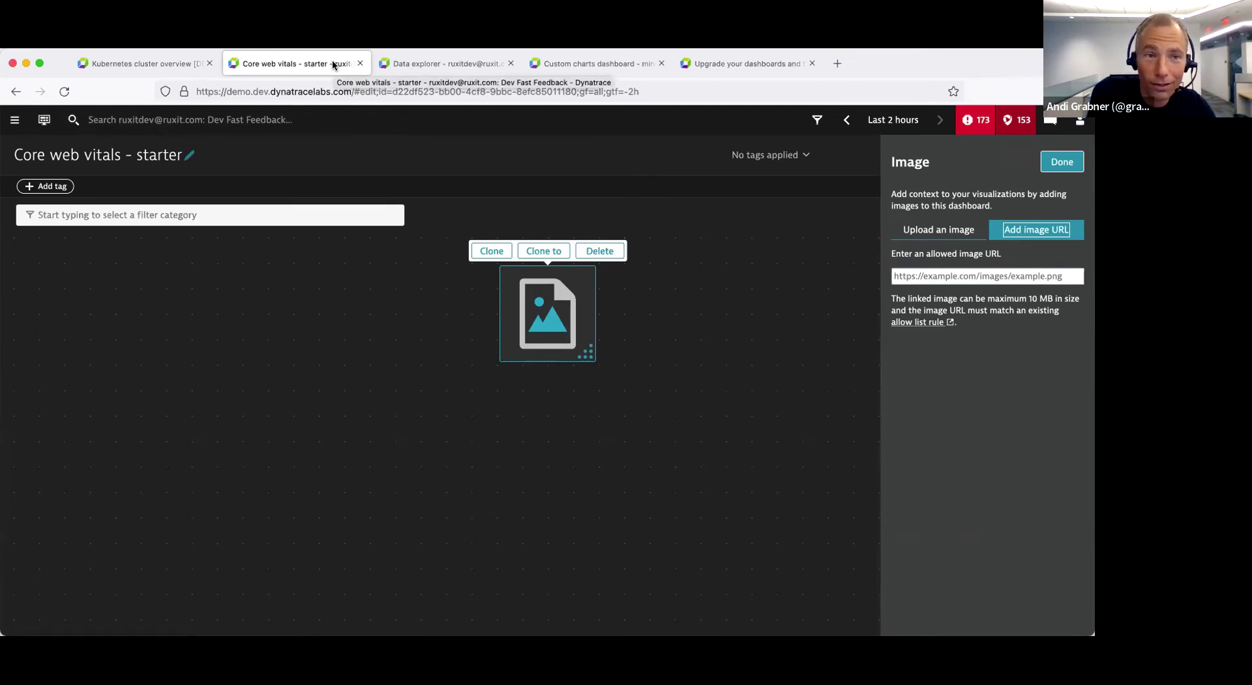
scroll(330, 315, "up", 5)
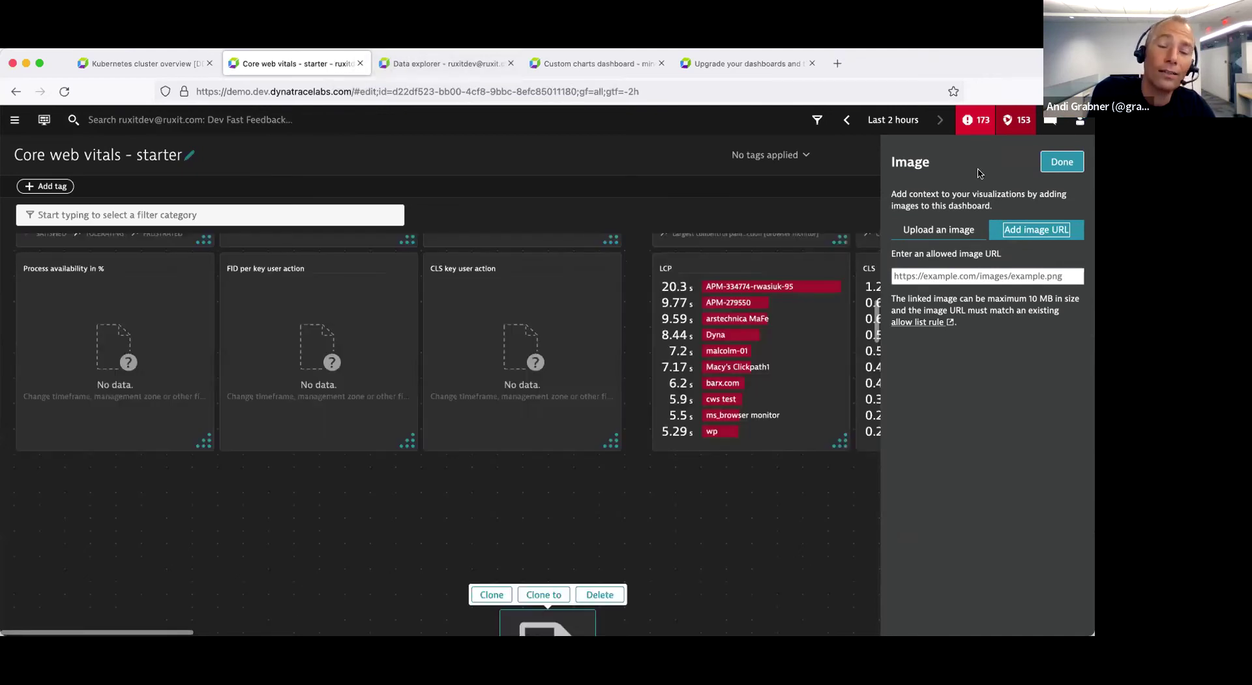
left_click(1062, 162)
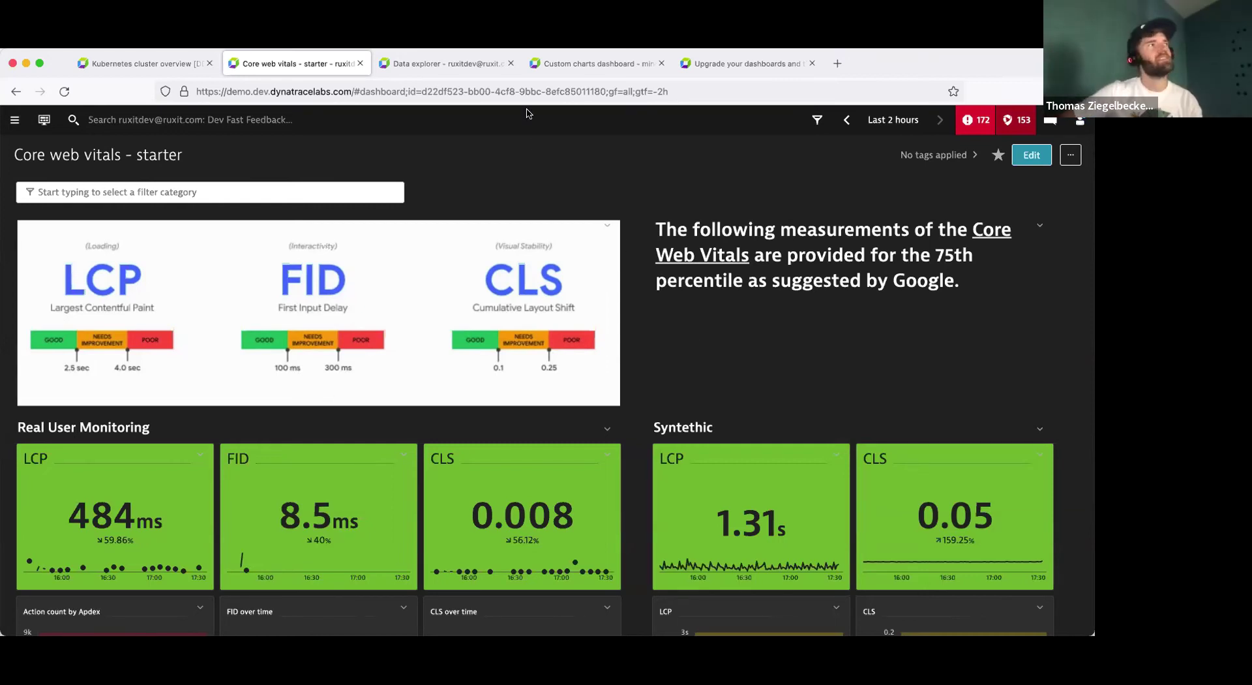
- Close the Data explorer page and open the Upgrade your dashboards and tiles documentation
left_click(510, 64)
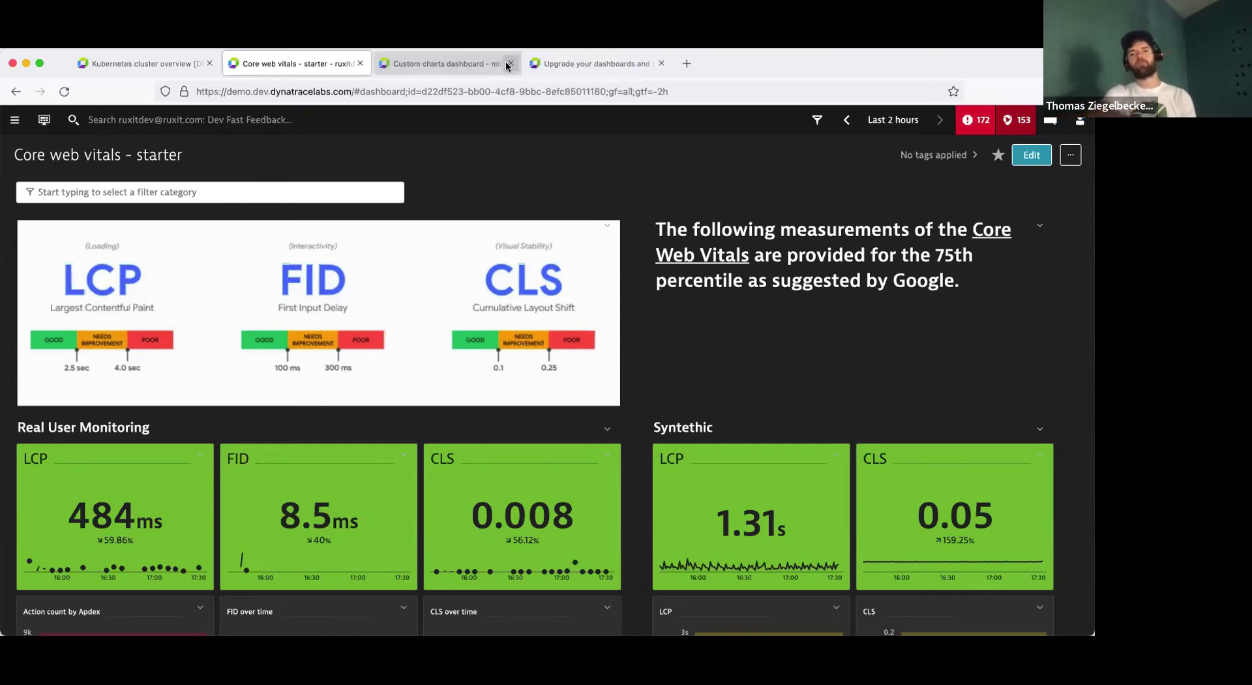
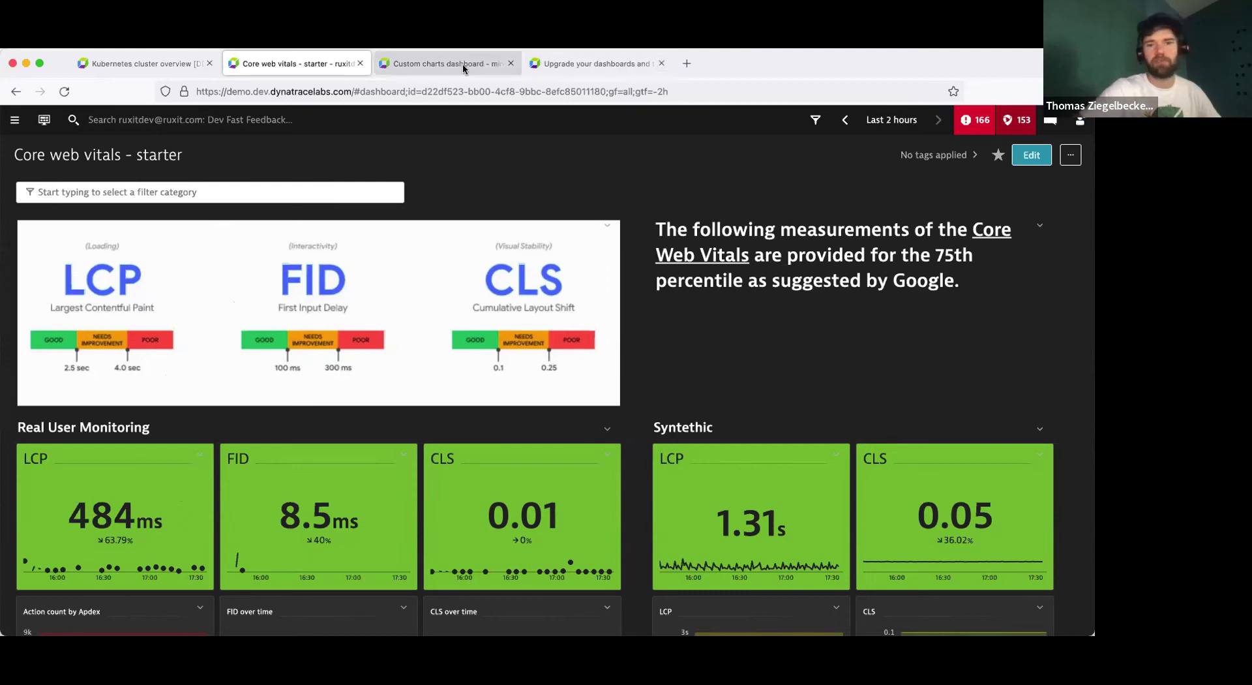
left_click(568, 72)
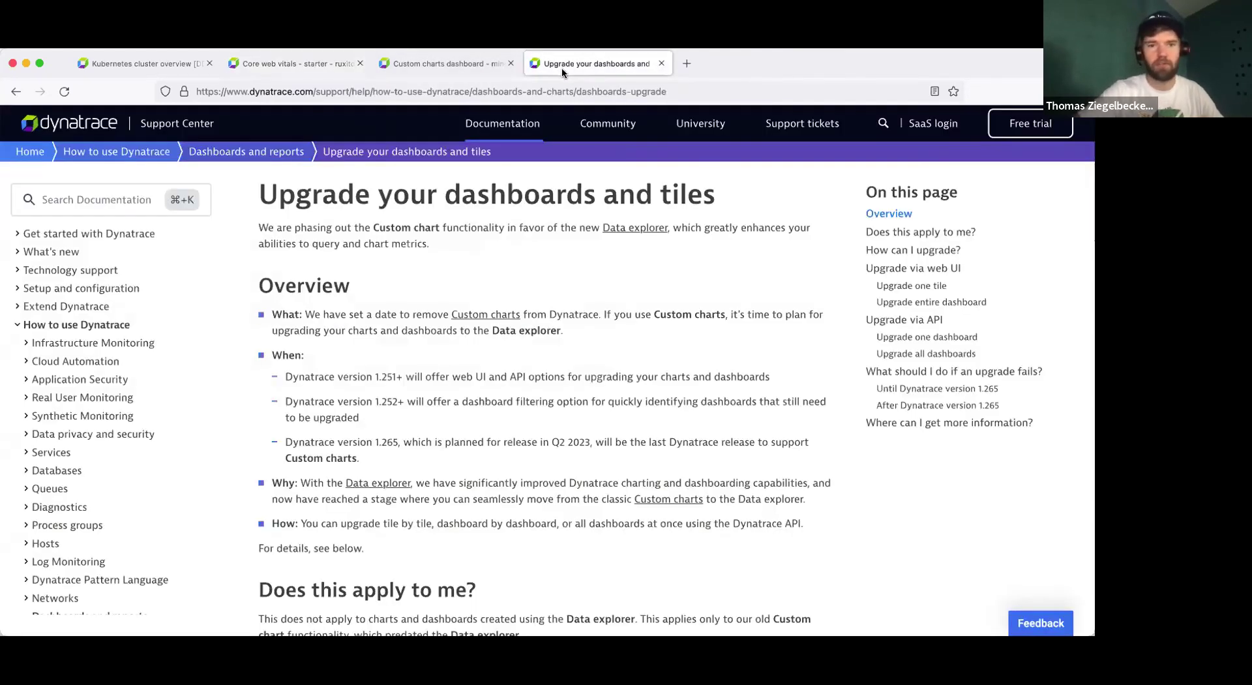